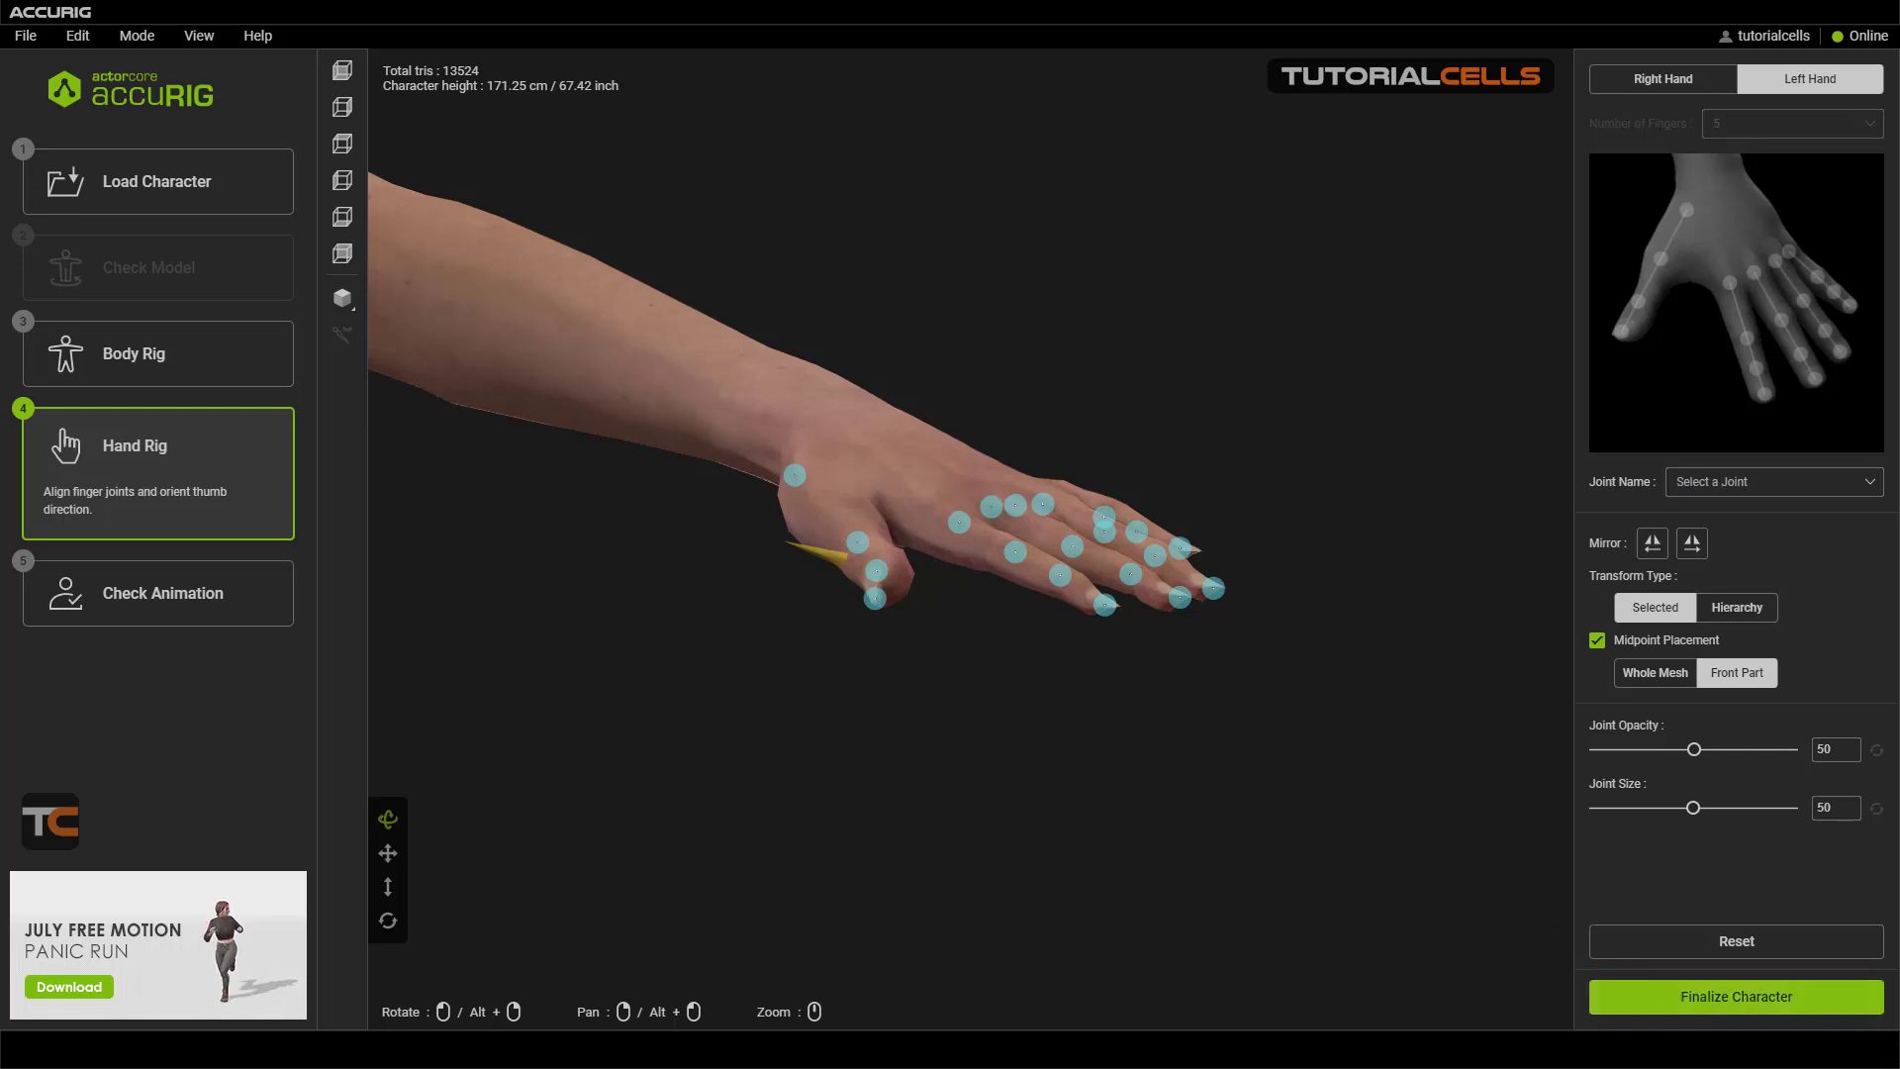
- Finalize the character with the current body and hand rig to reach the animation check
click(1737, 995)
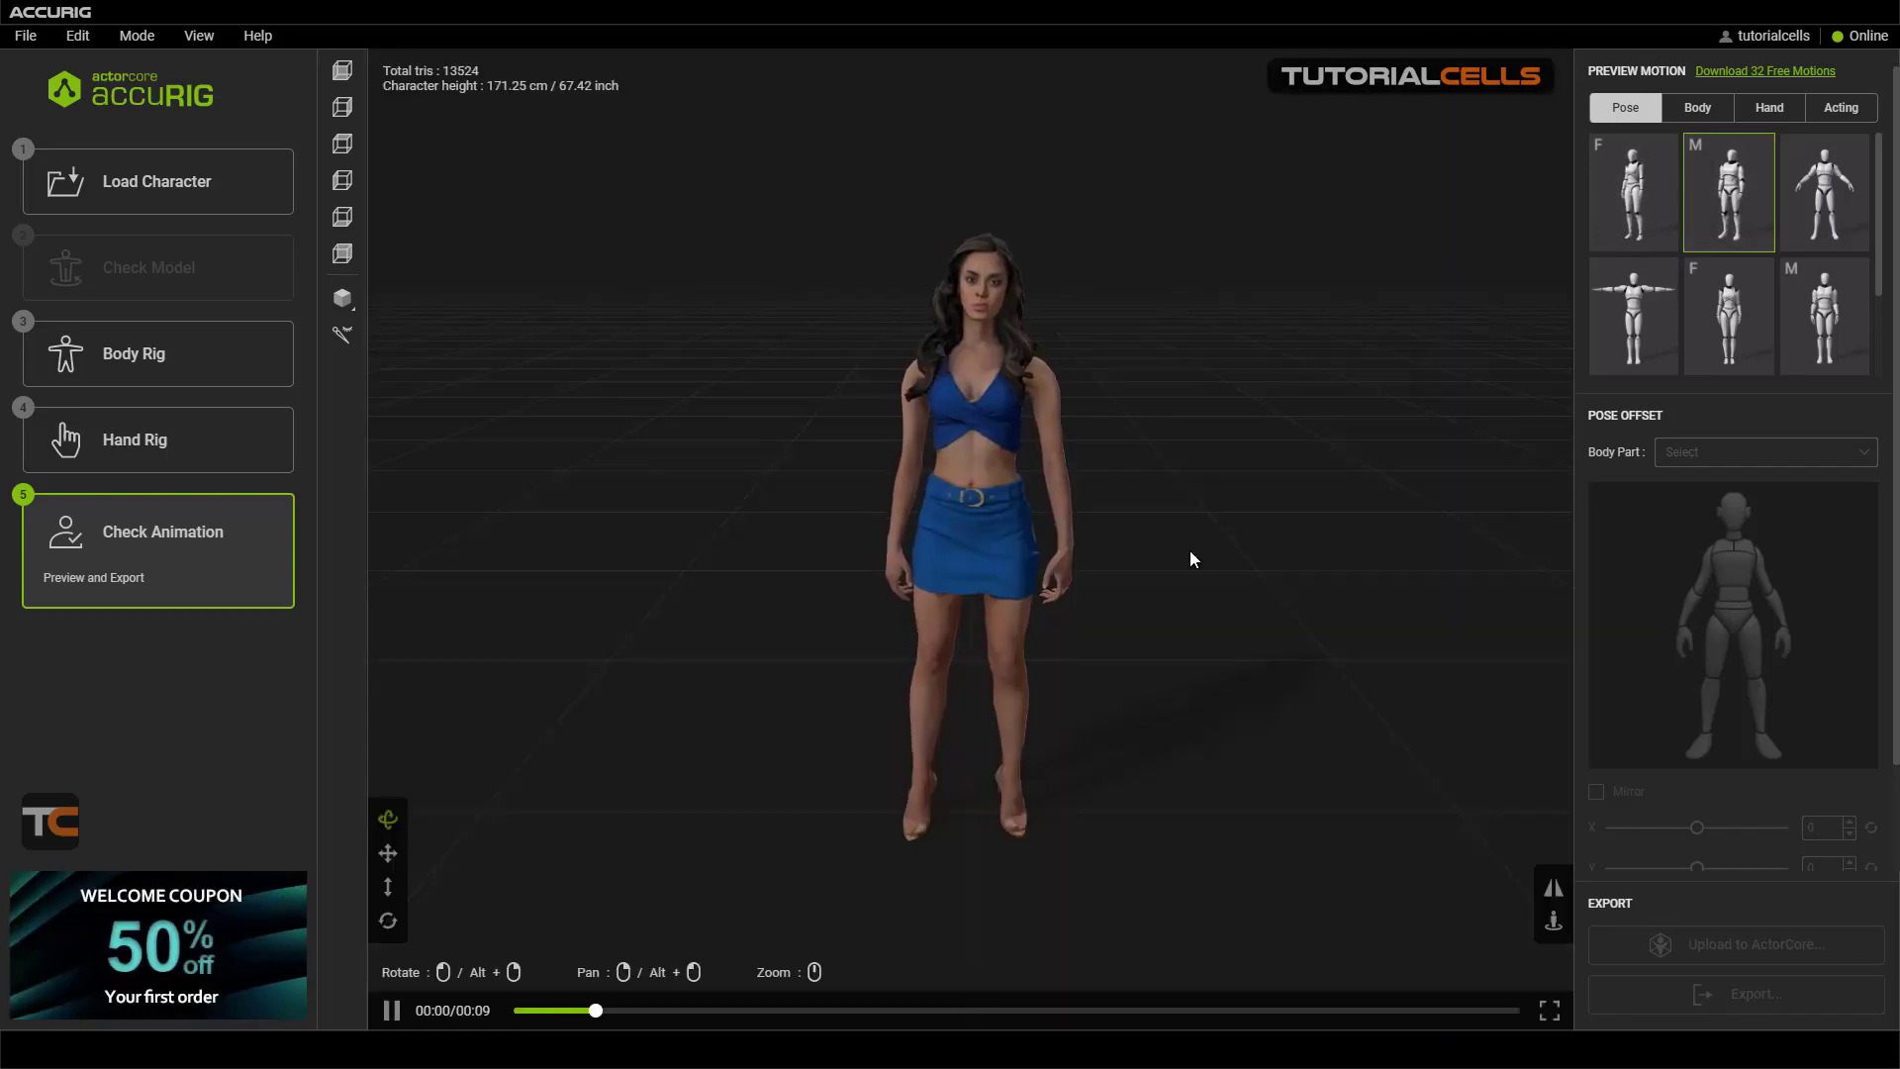
drag(1183, 544, 1083, 540)
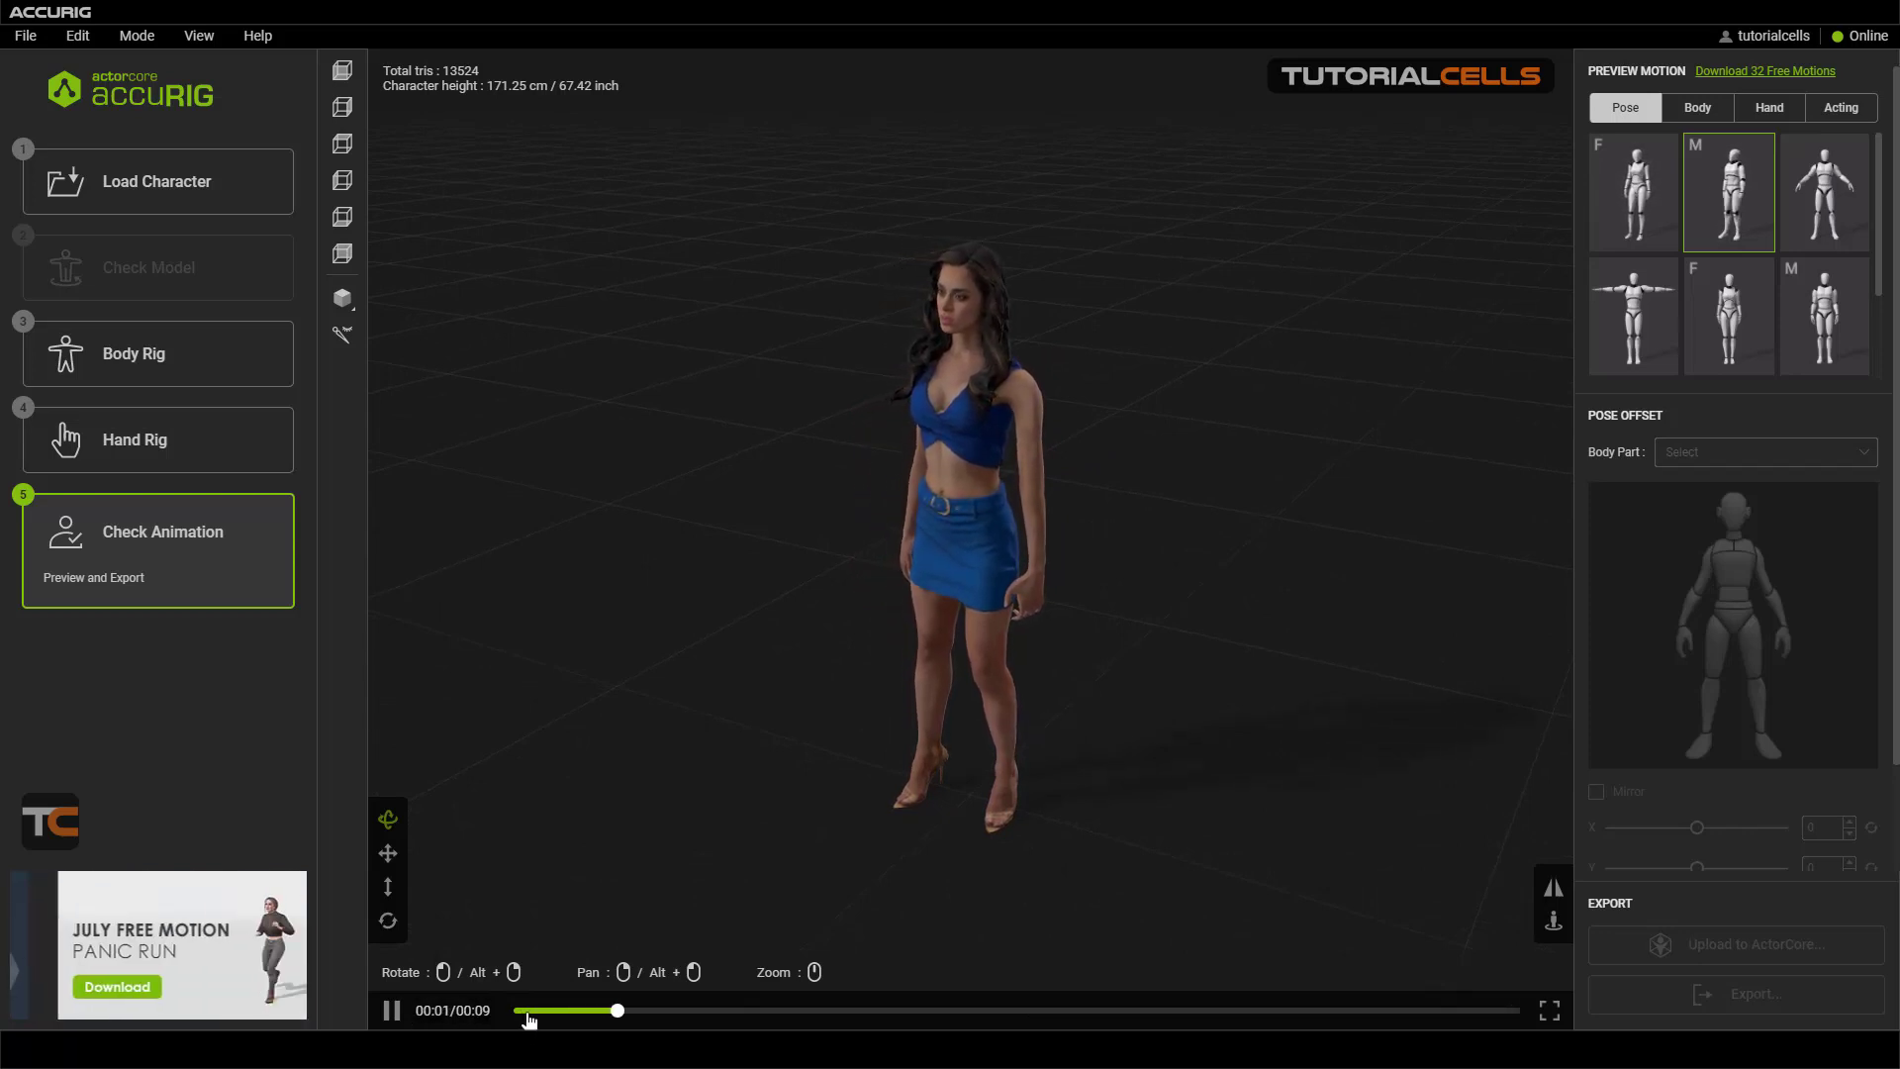
- Preview the first female pose, the A-pose, the T-pose and the second female pose on the rigged character
click(1630, 198)
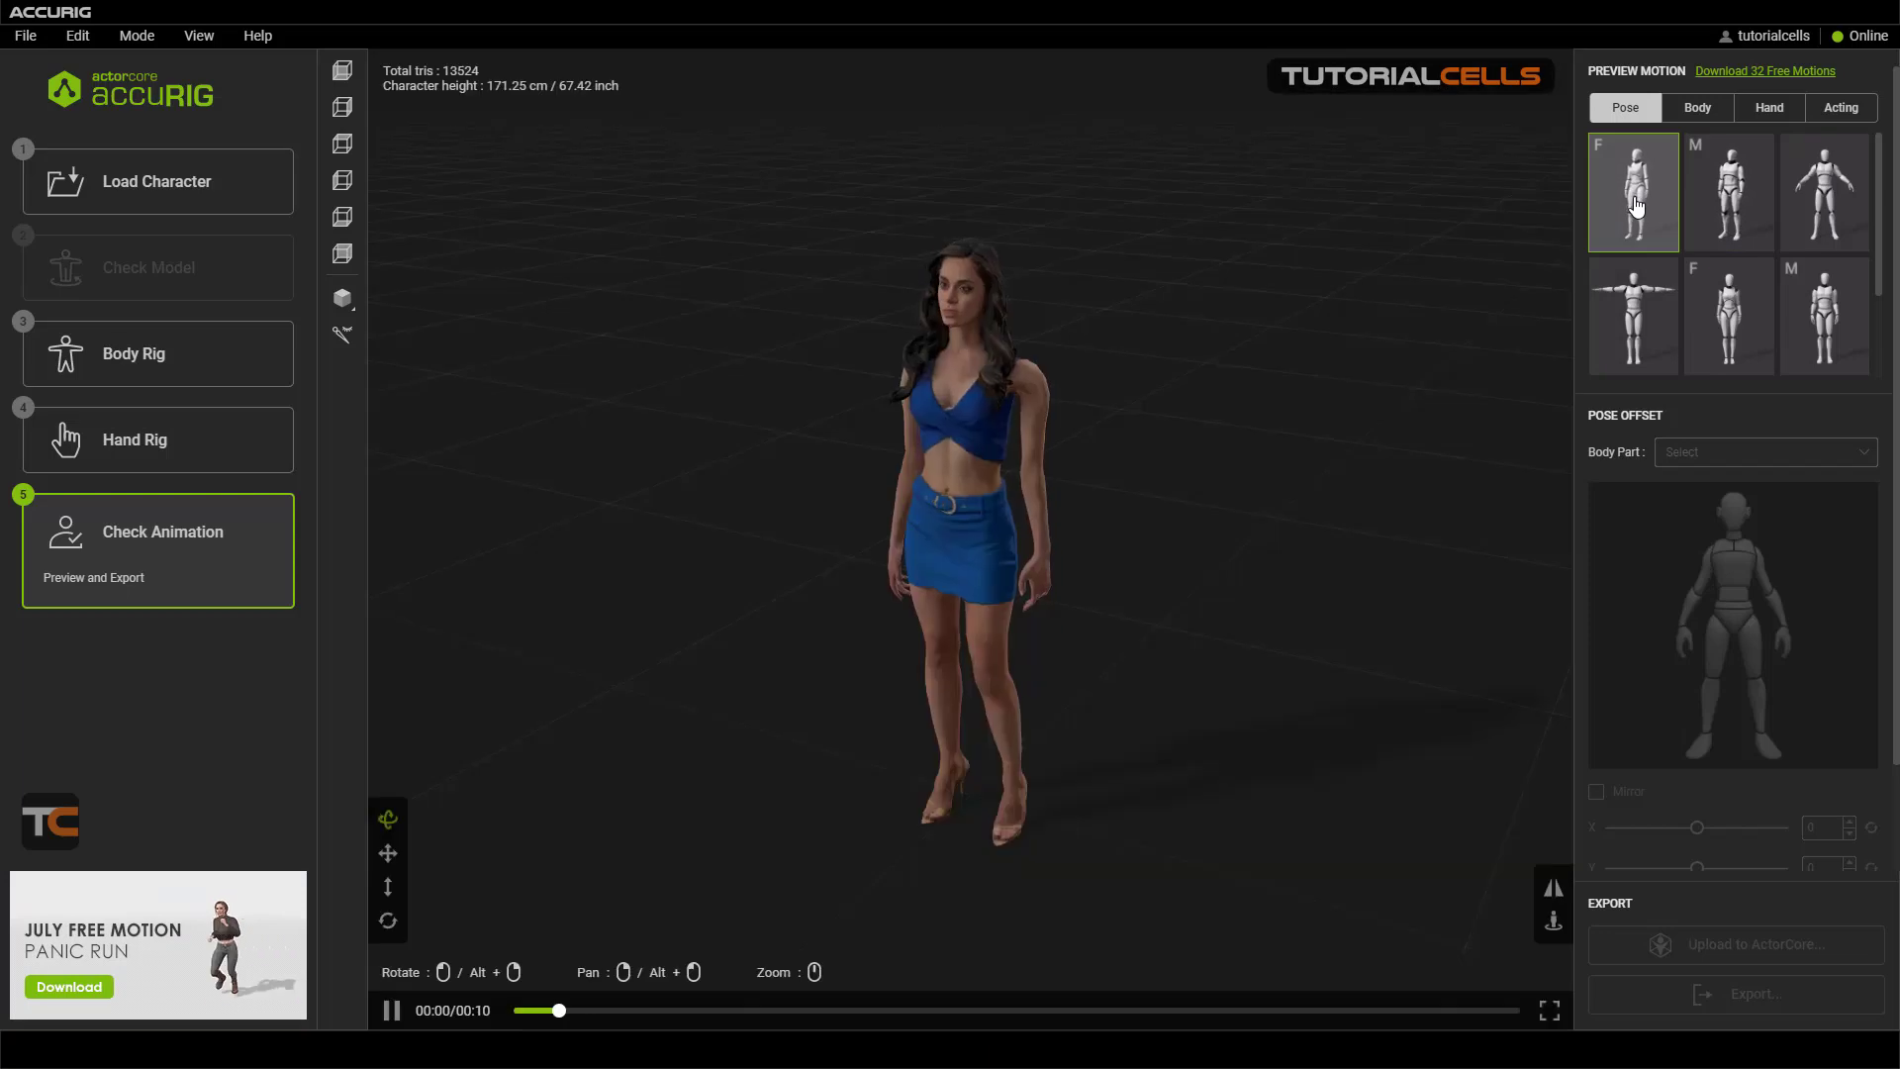
click(1801, 193)
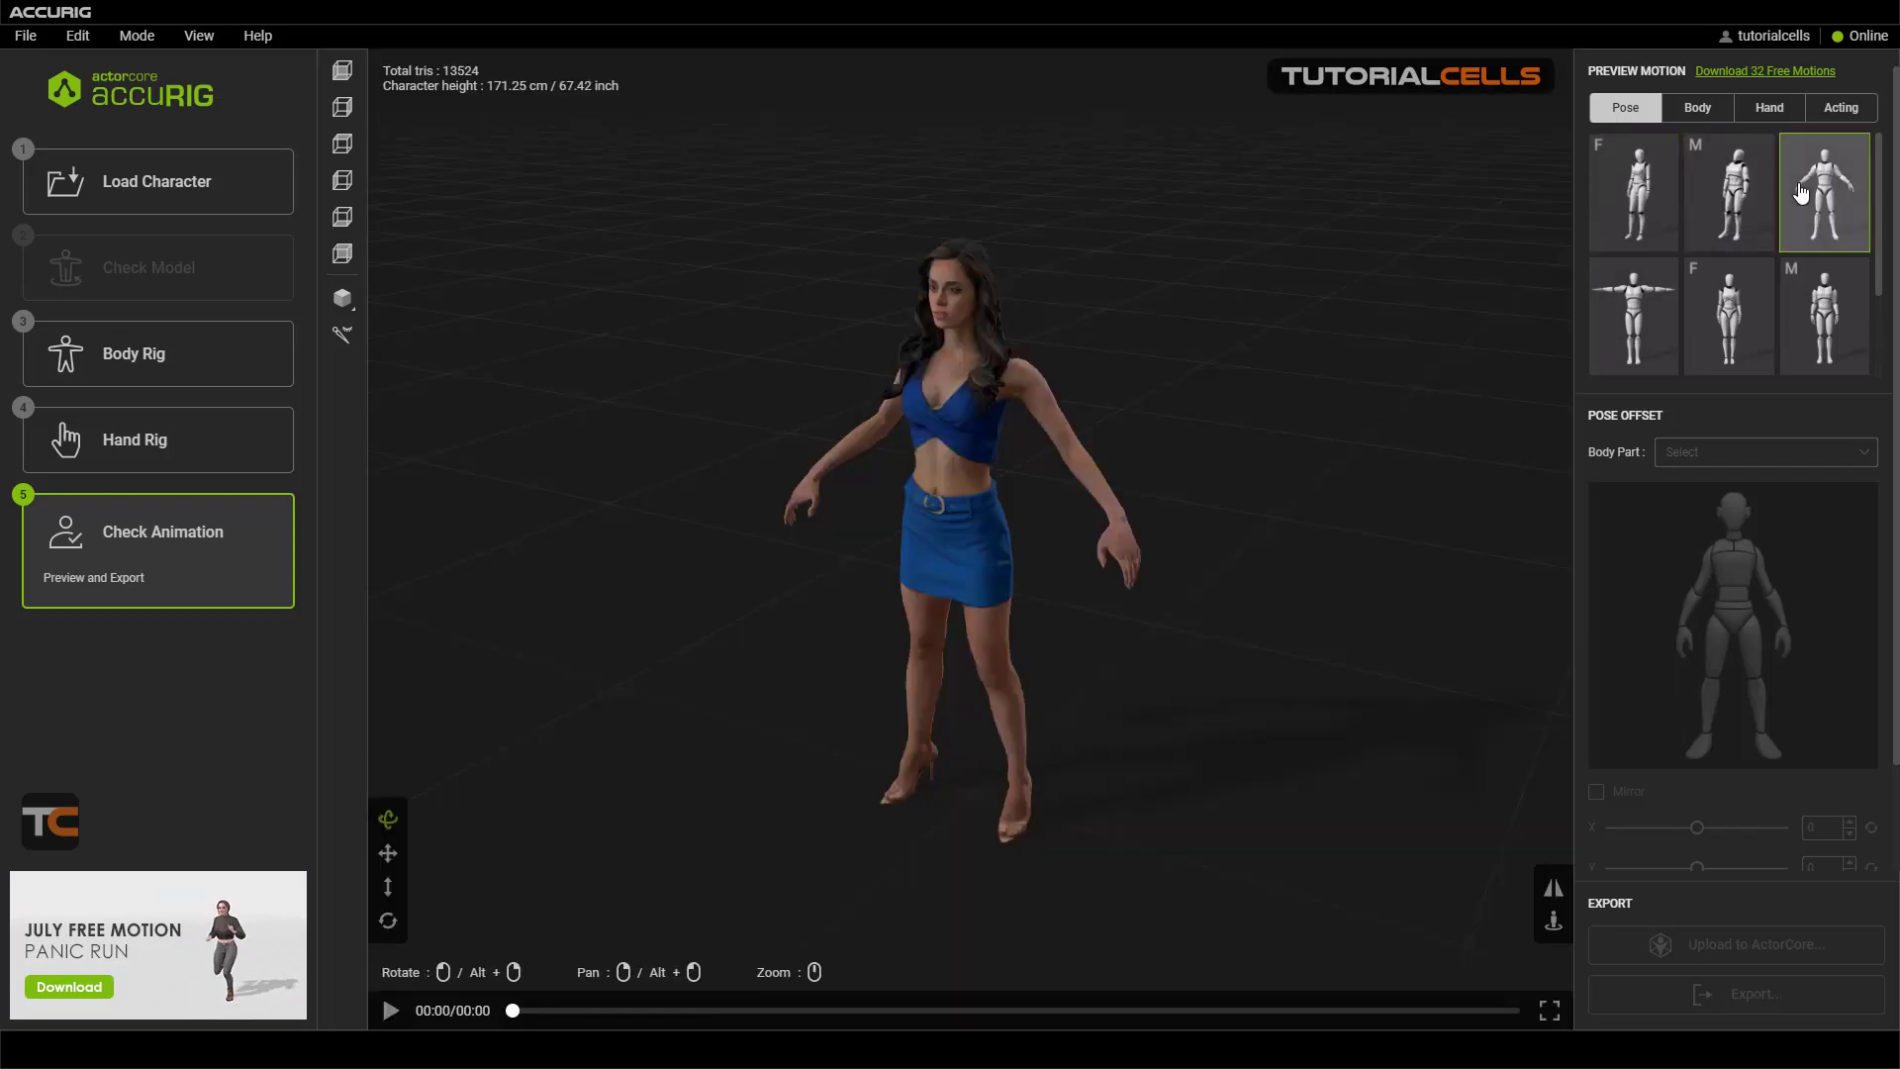
click(1664, 317)
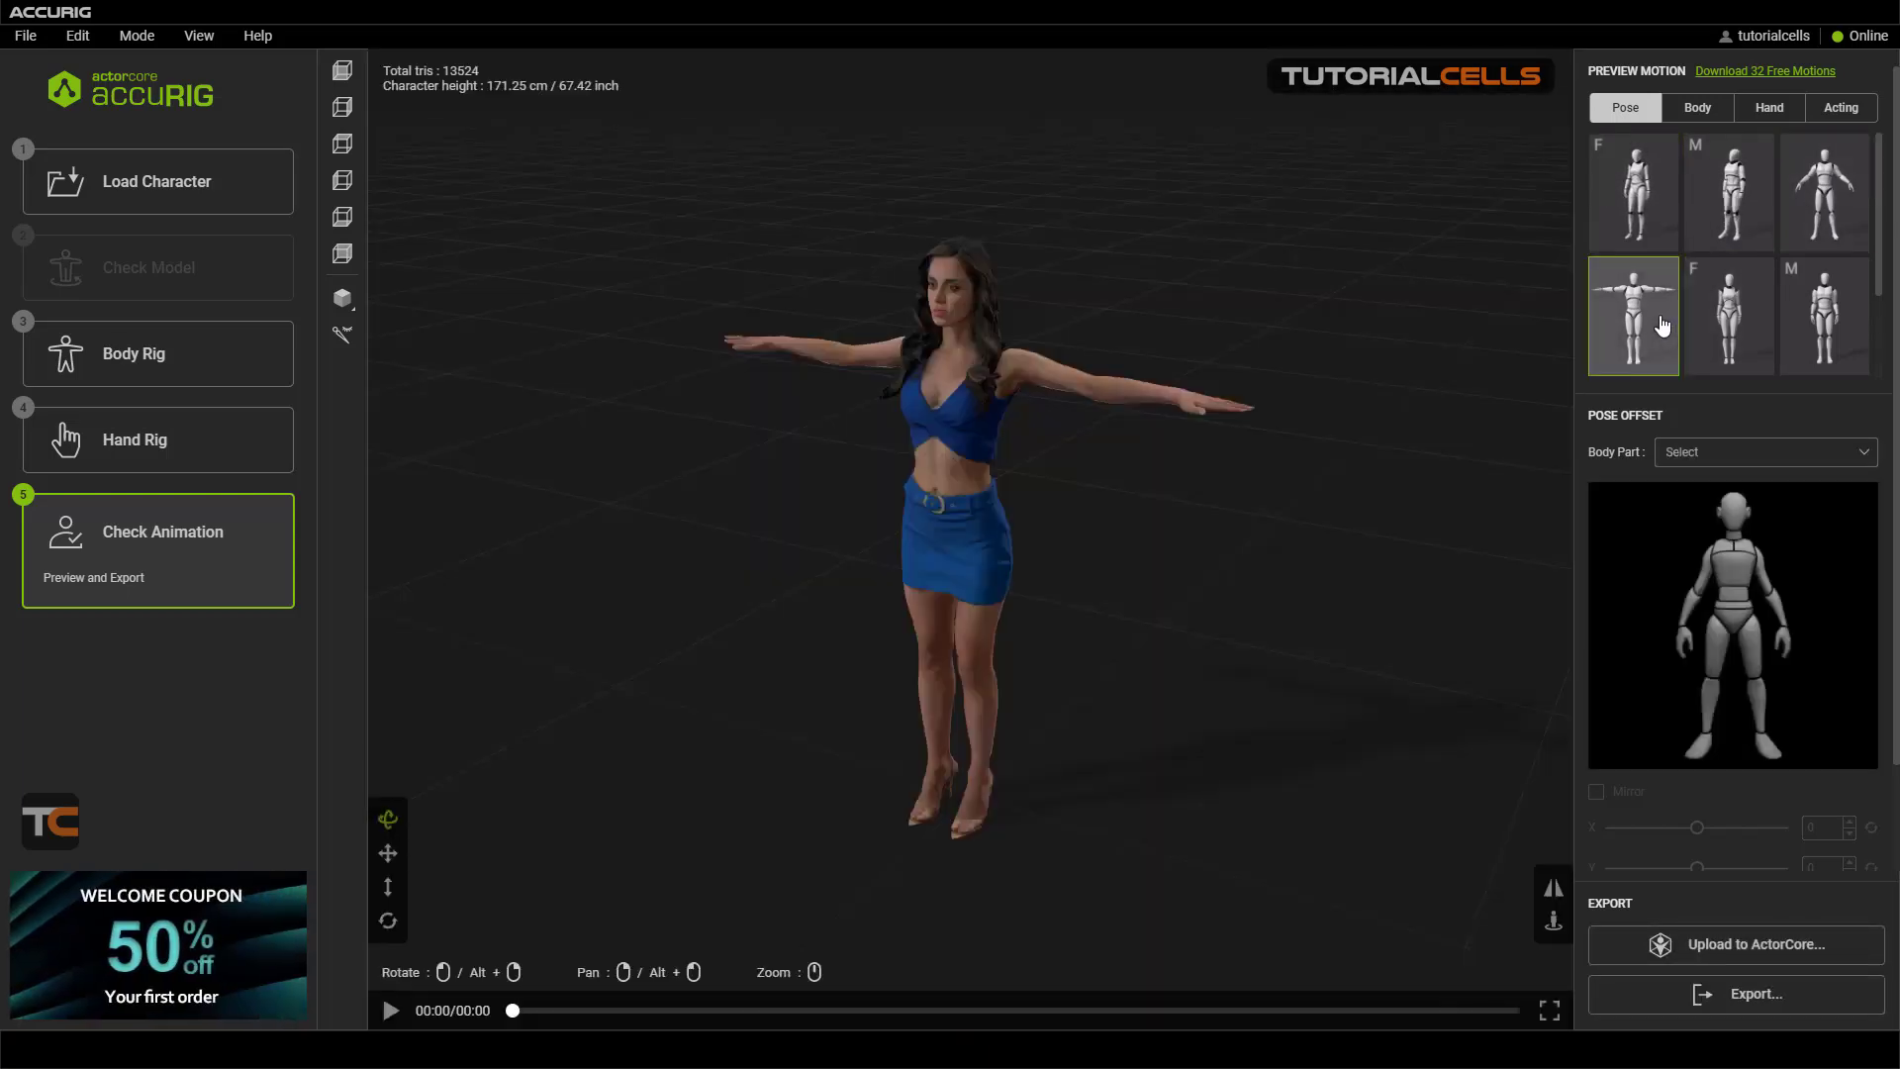
click(1734, 319)
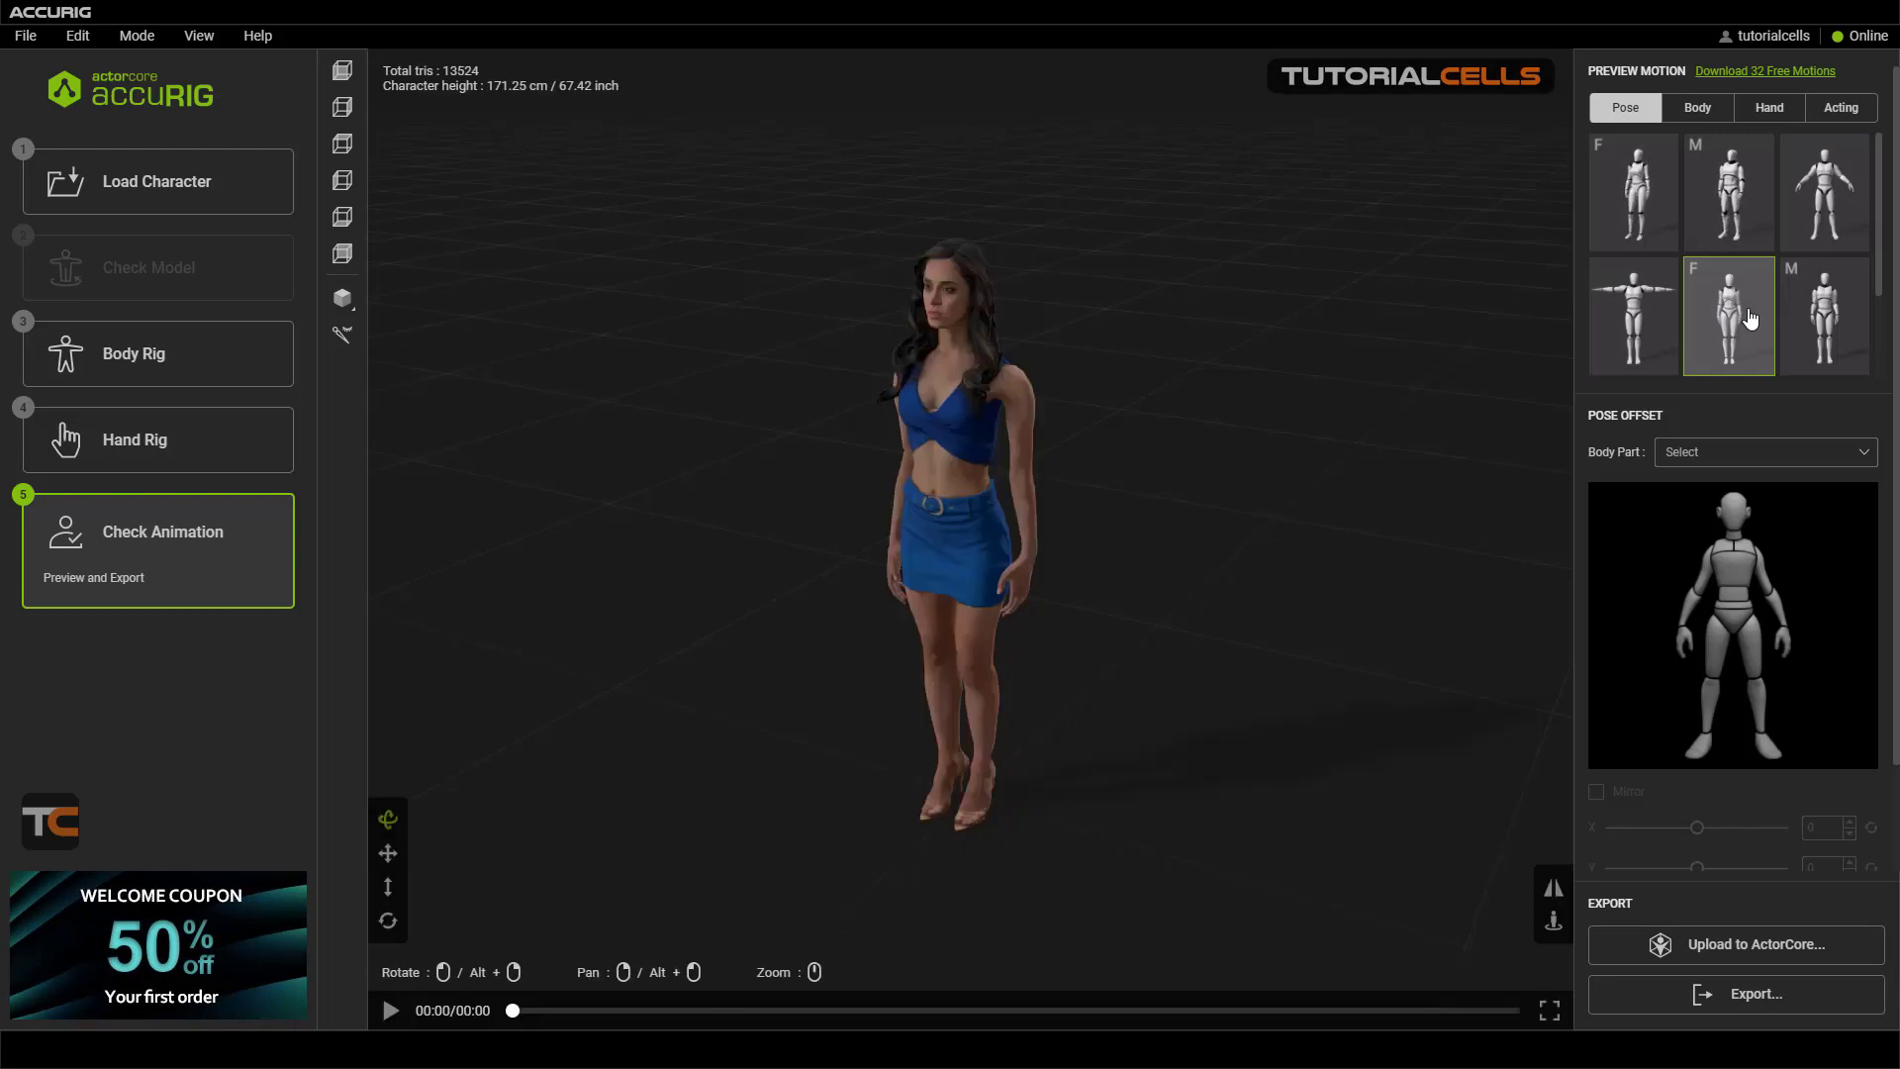
- Preview the first Body motion and the female motion with raised arms on the character
click(1697, 107)
click(1647, 198)
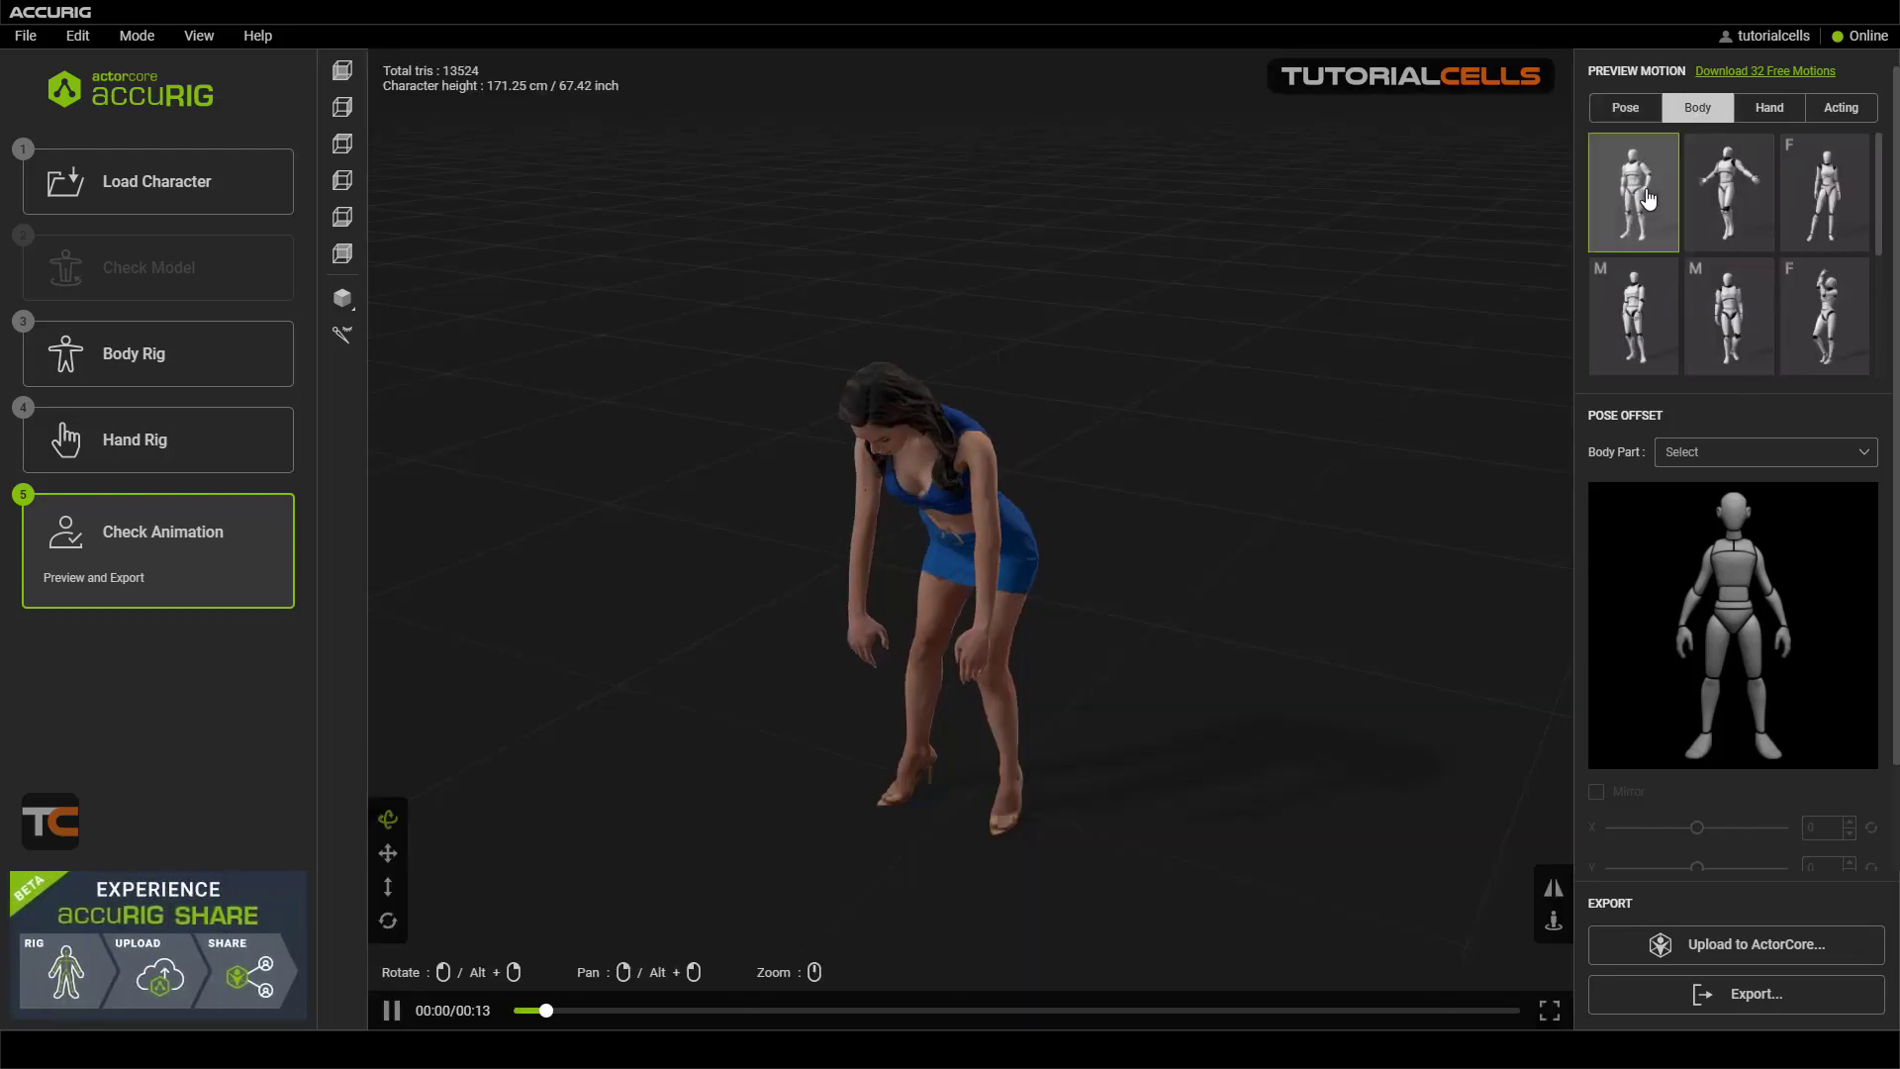
click(1821, 330)
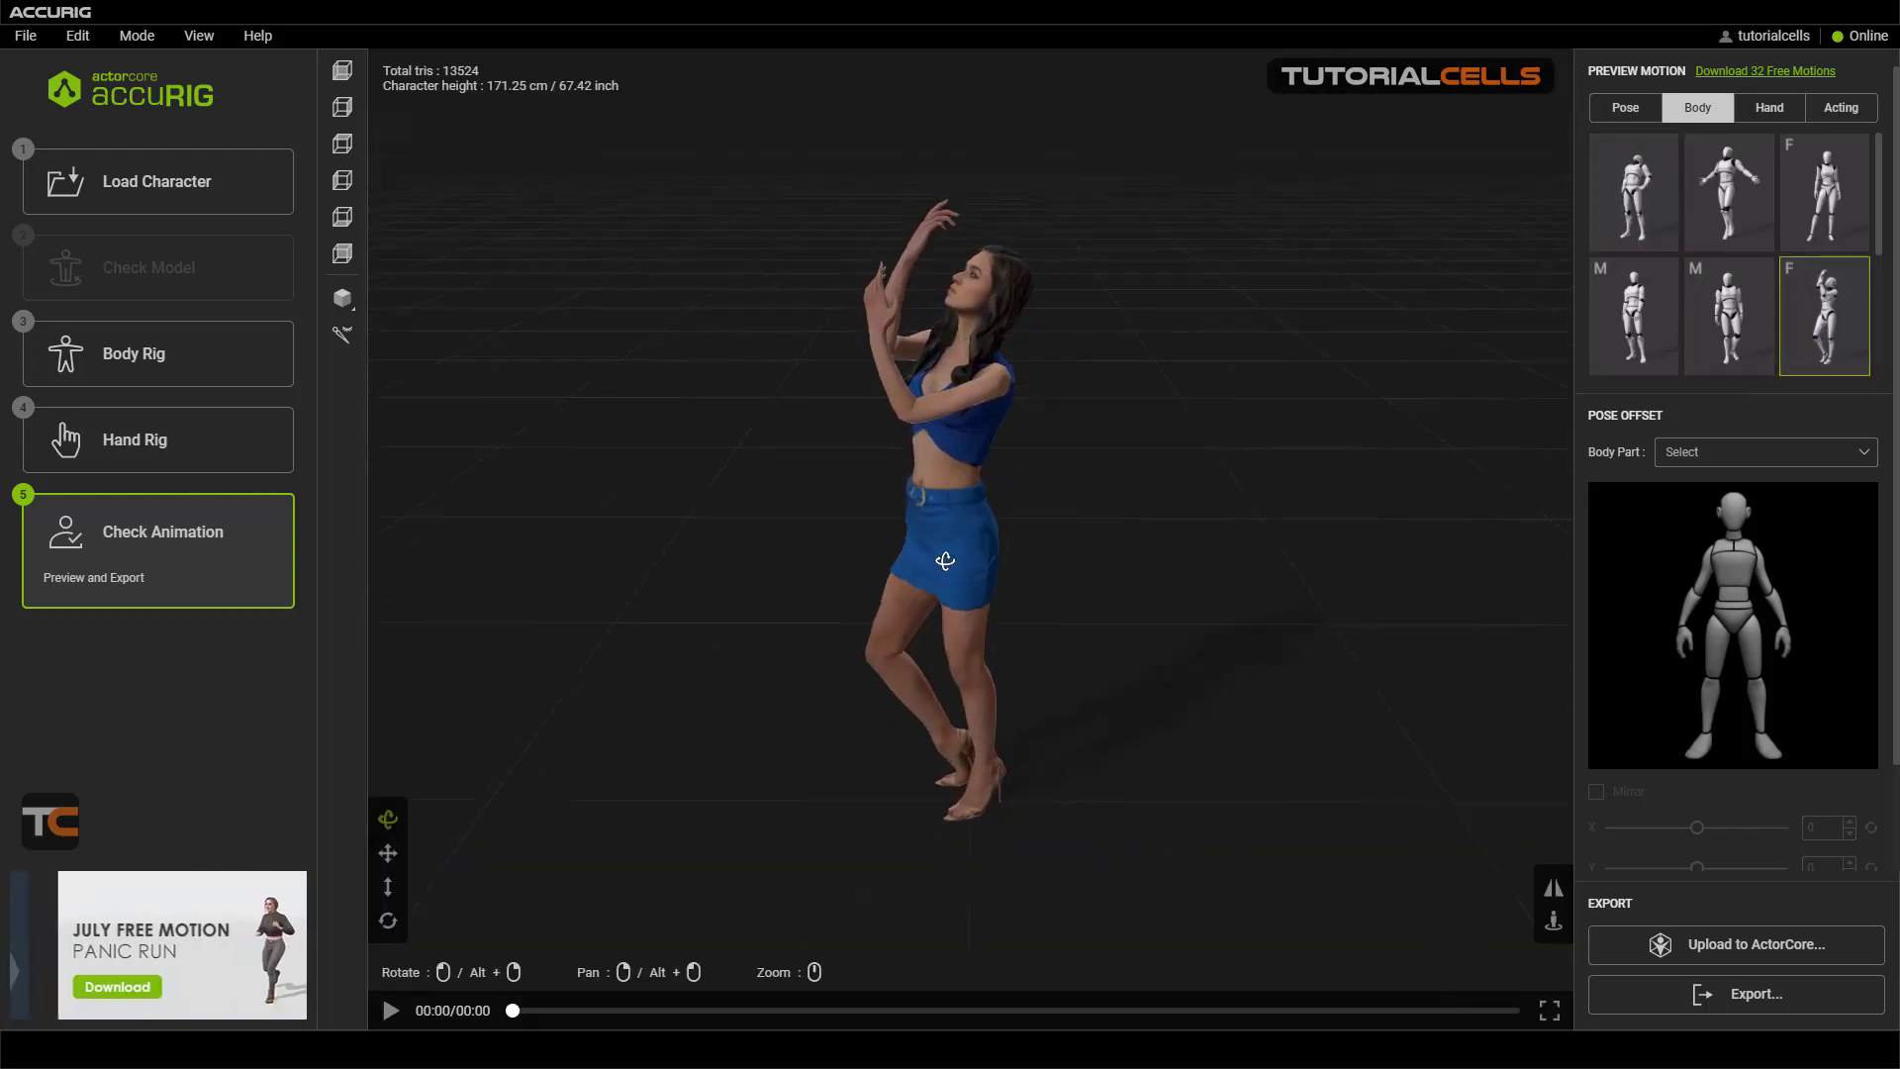
drag(1206, 527, 957, 565)
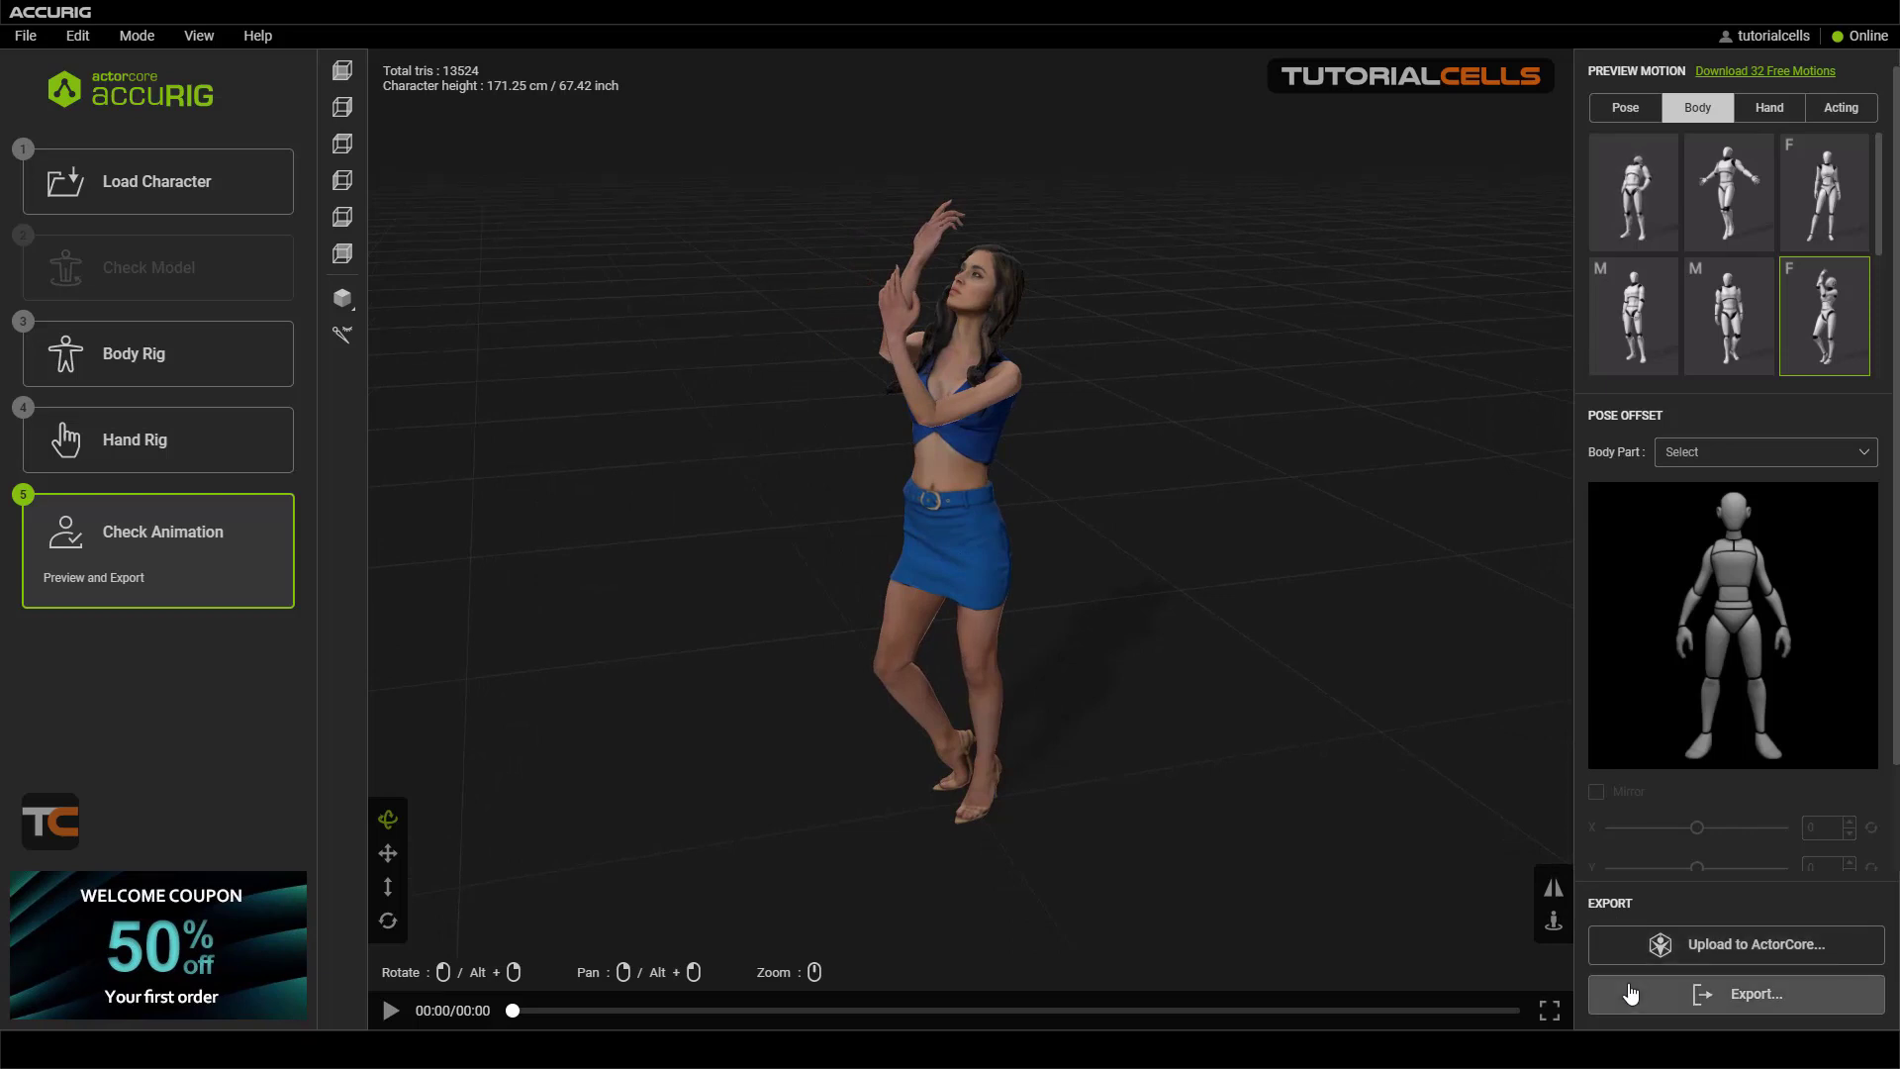
- Play the first Hand motion and examine the finger and wrist deformation up close from several angles
click(1766, 111)
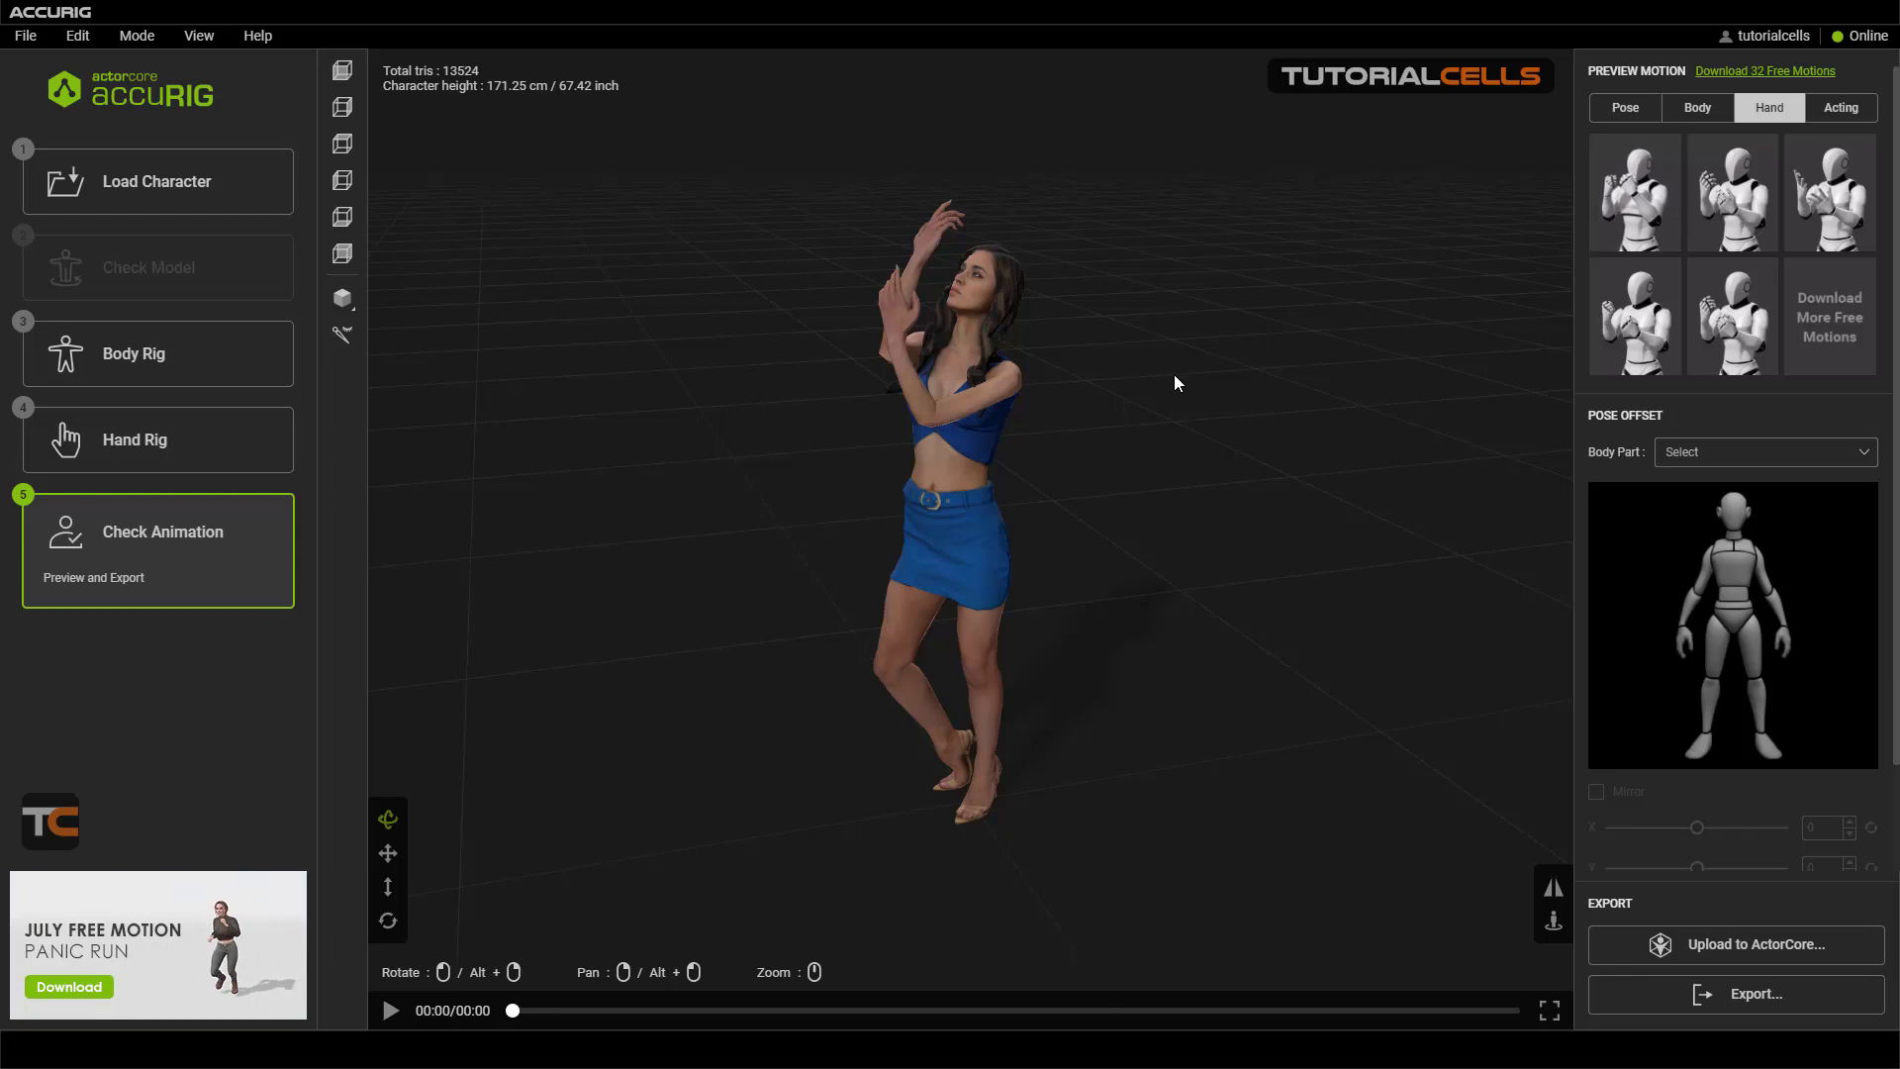
click(1635, 193)
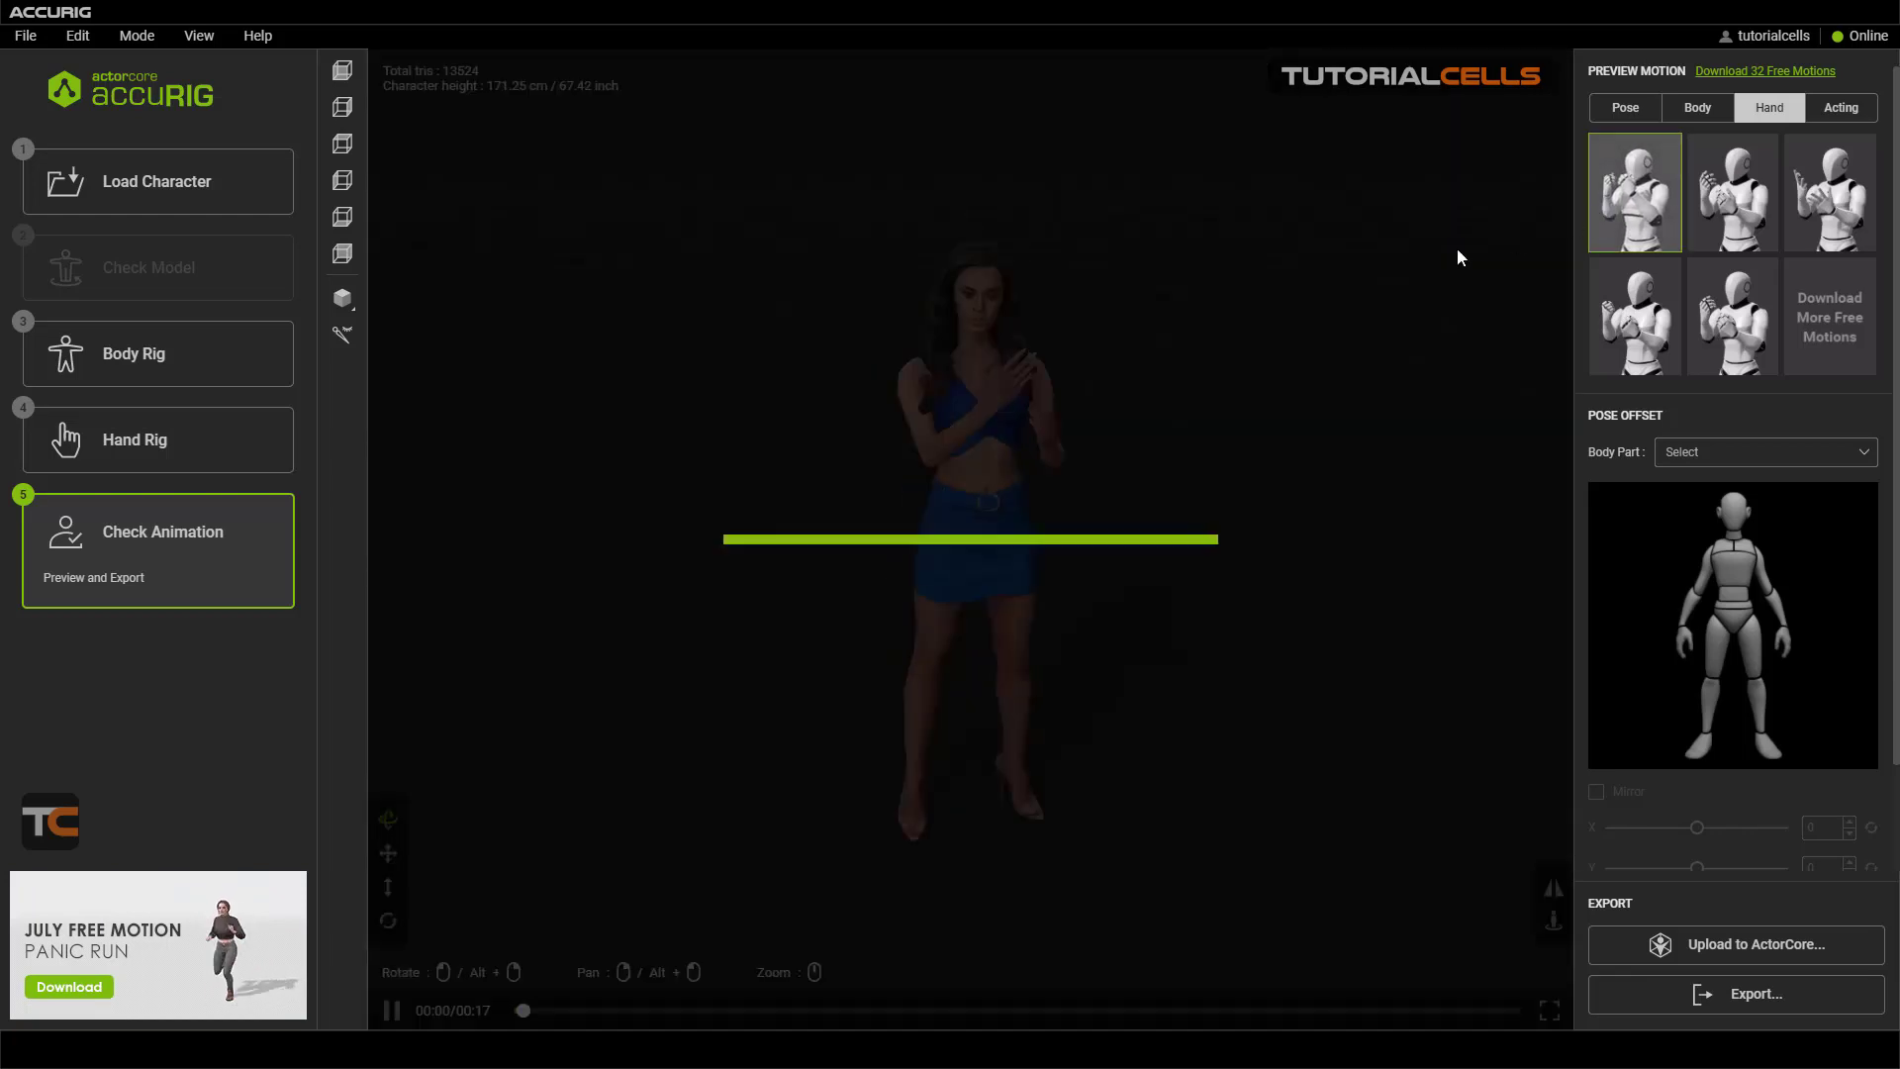
drag(940, 421, 883, 420)
scroll(884, 415, up, 4)
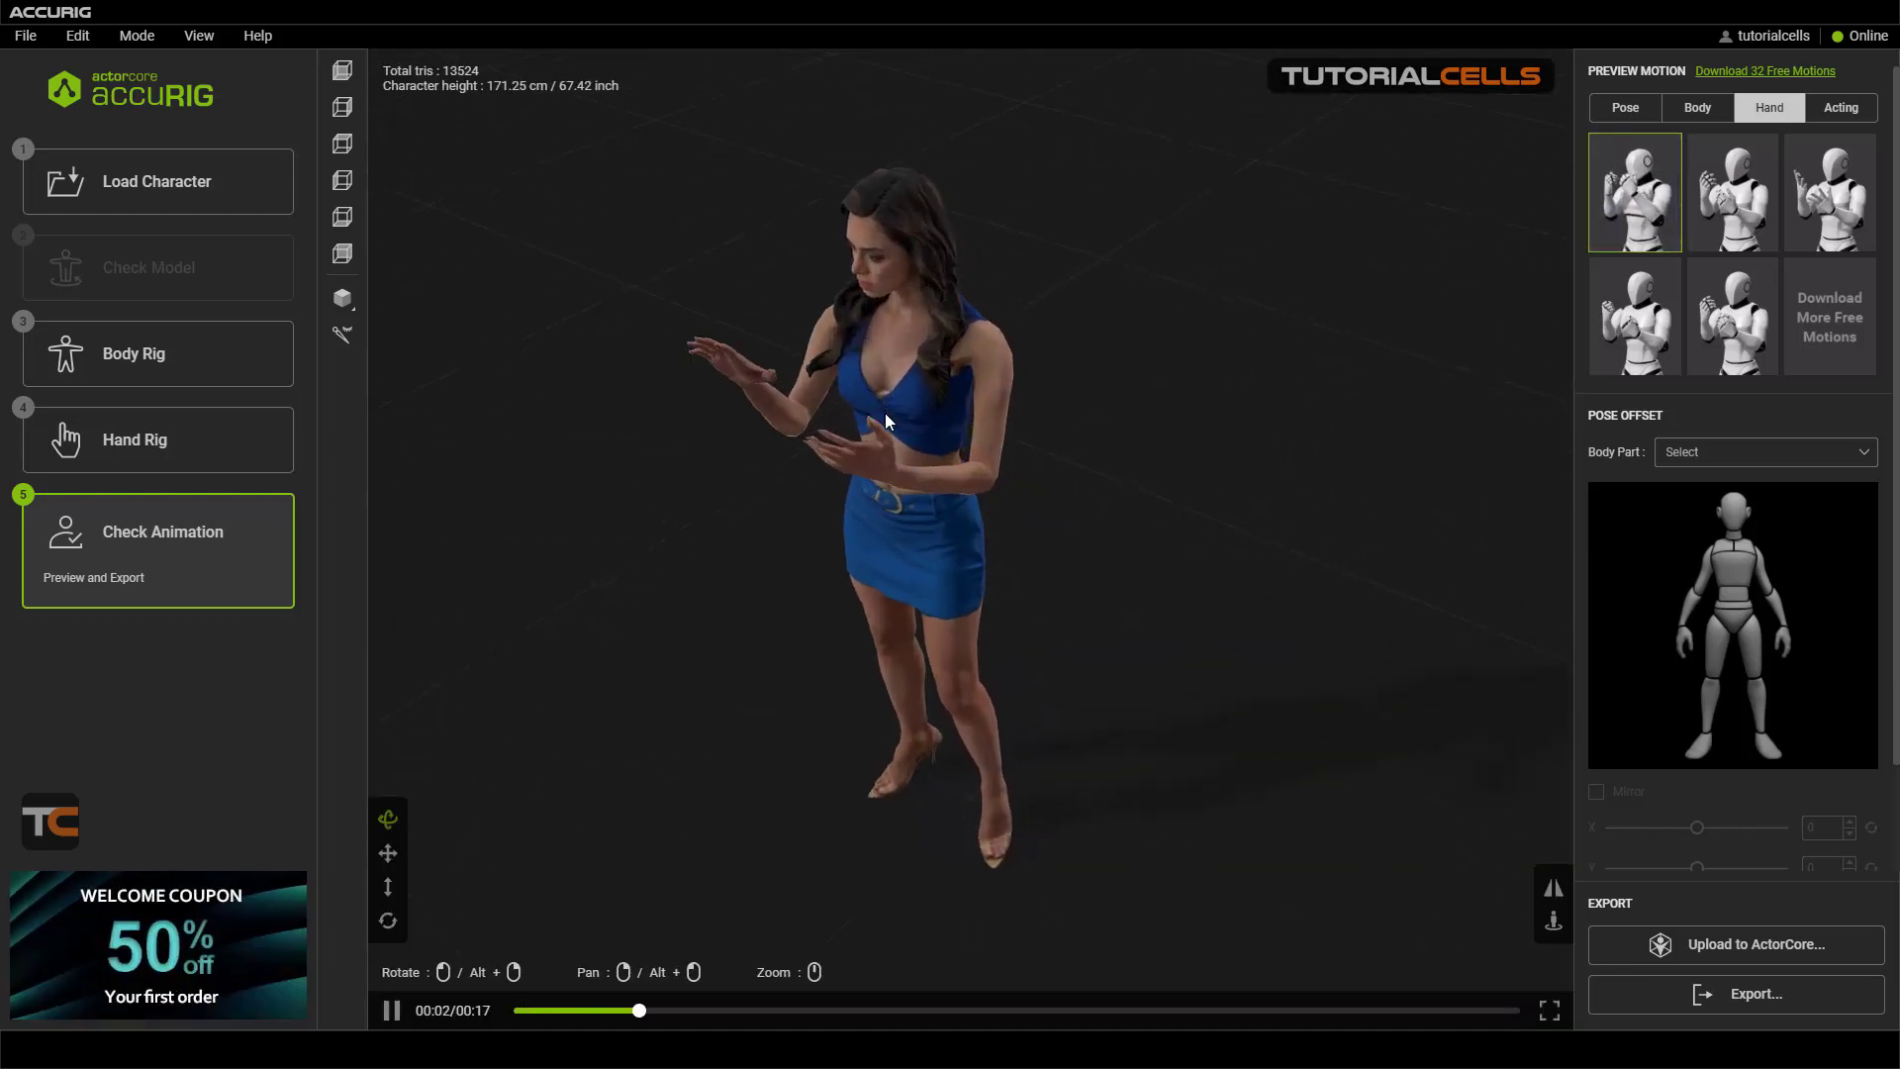
drag(805, 313, 830, 347)
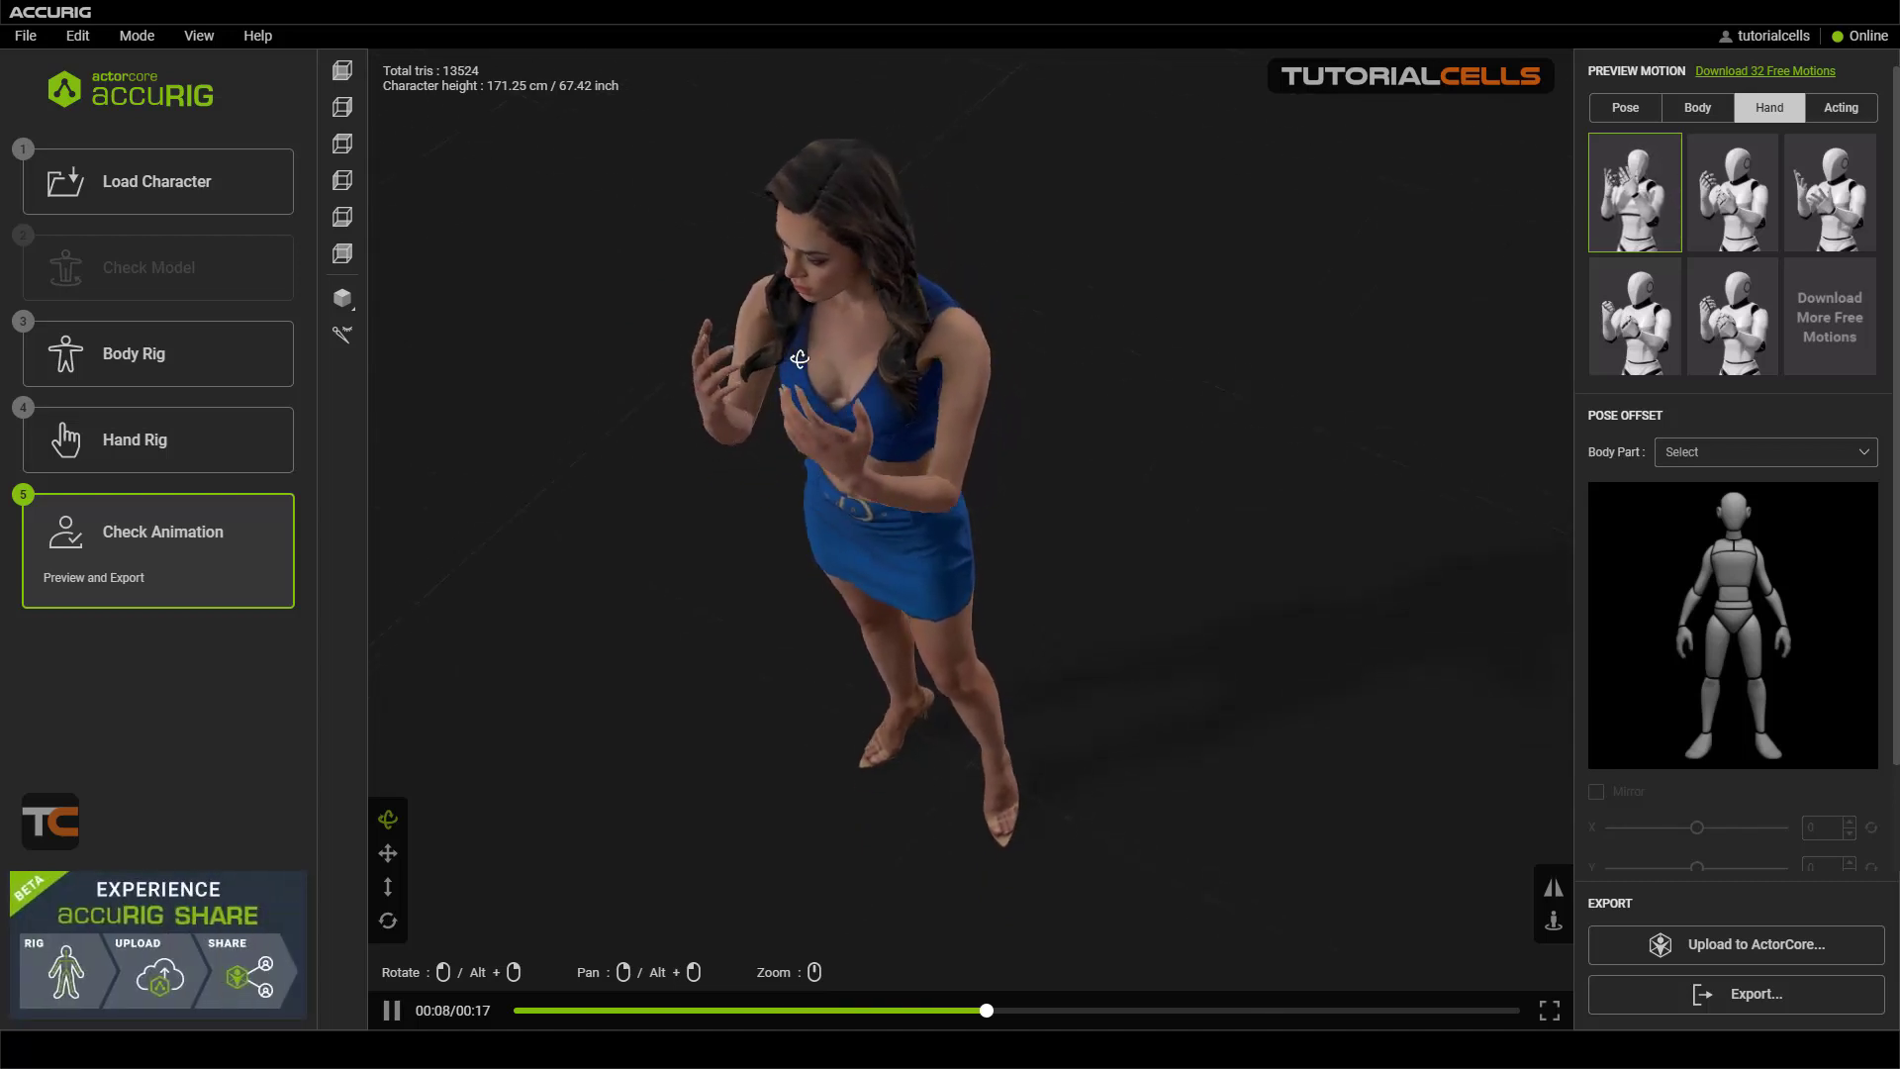
drag(827, 324, 760, 425)
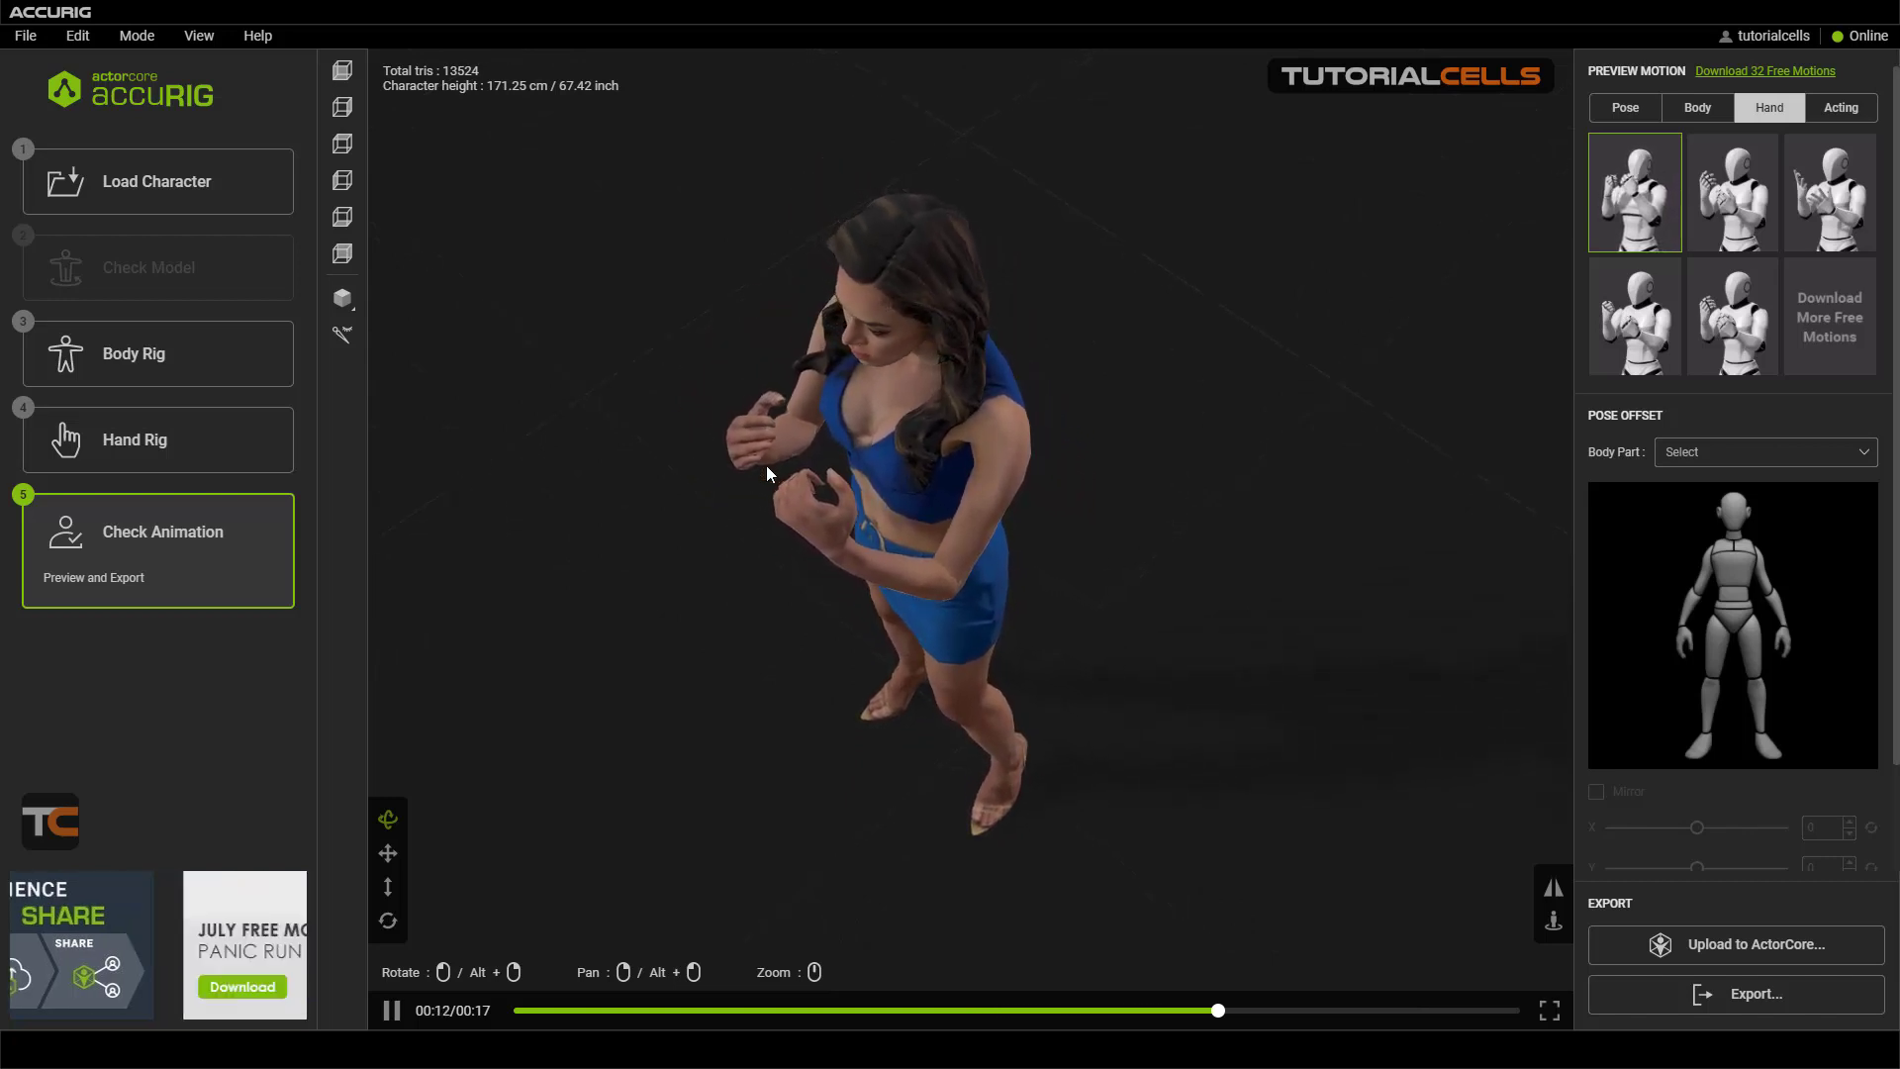
drag(766, 465, 853, 342)
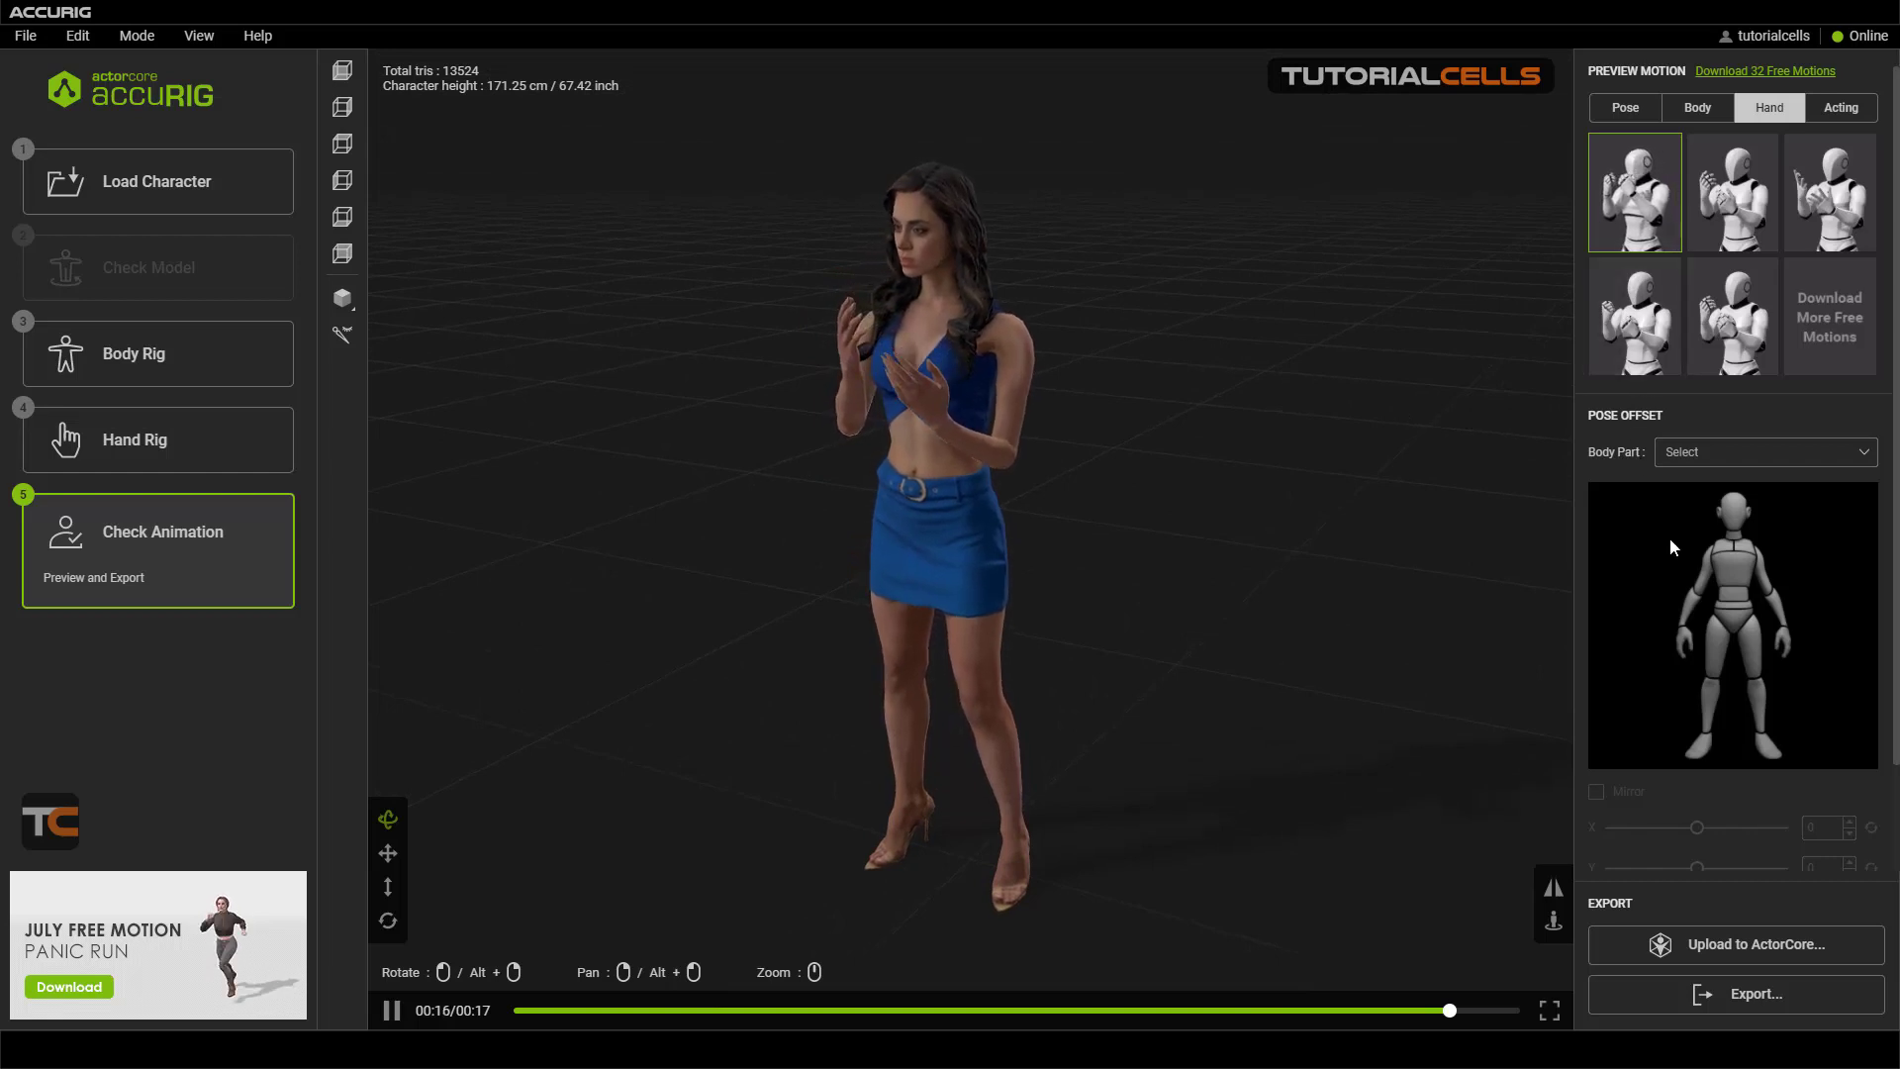
- Compare the female and both male walking motions in the Acting set and settle on the female walk
click(1825, 107)
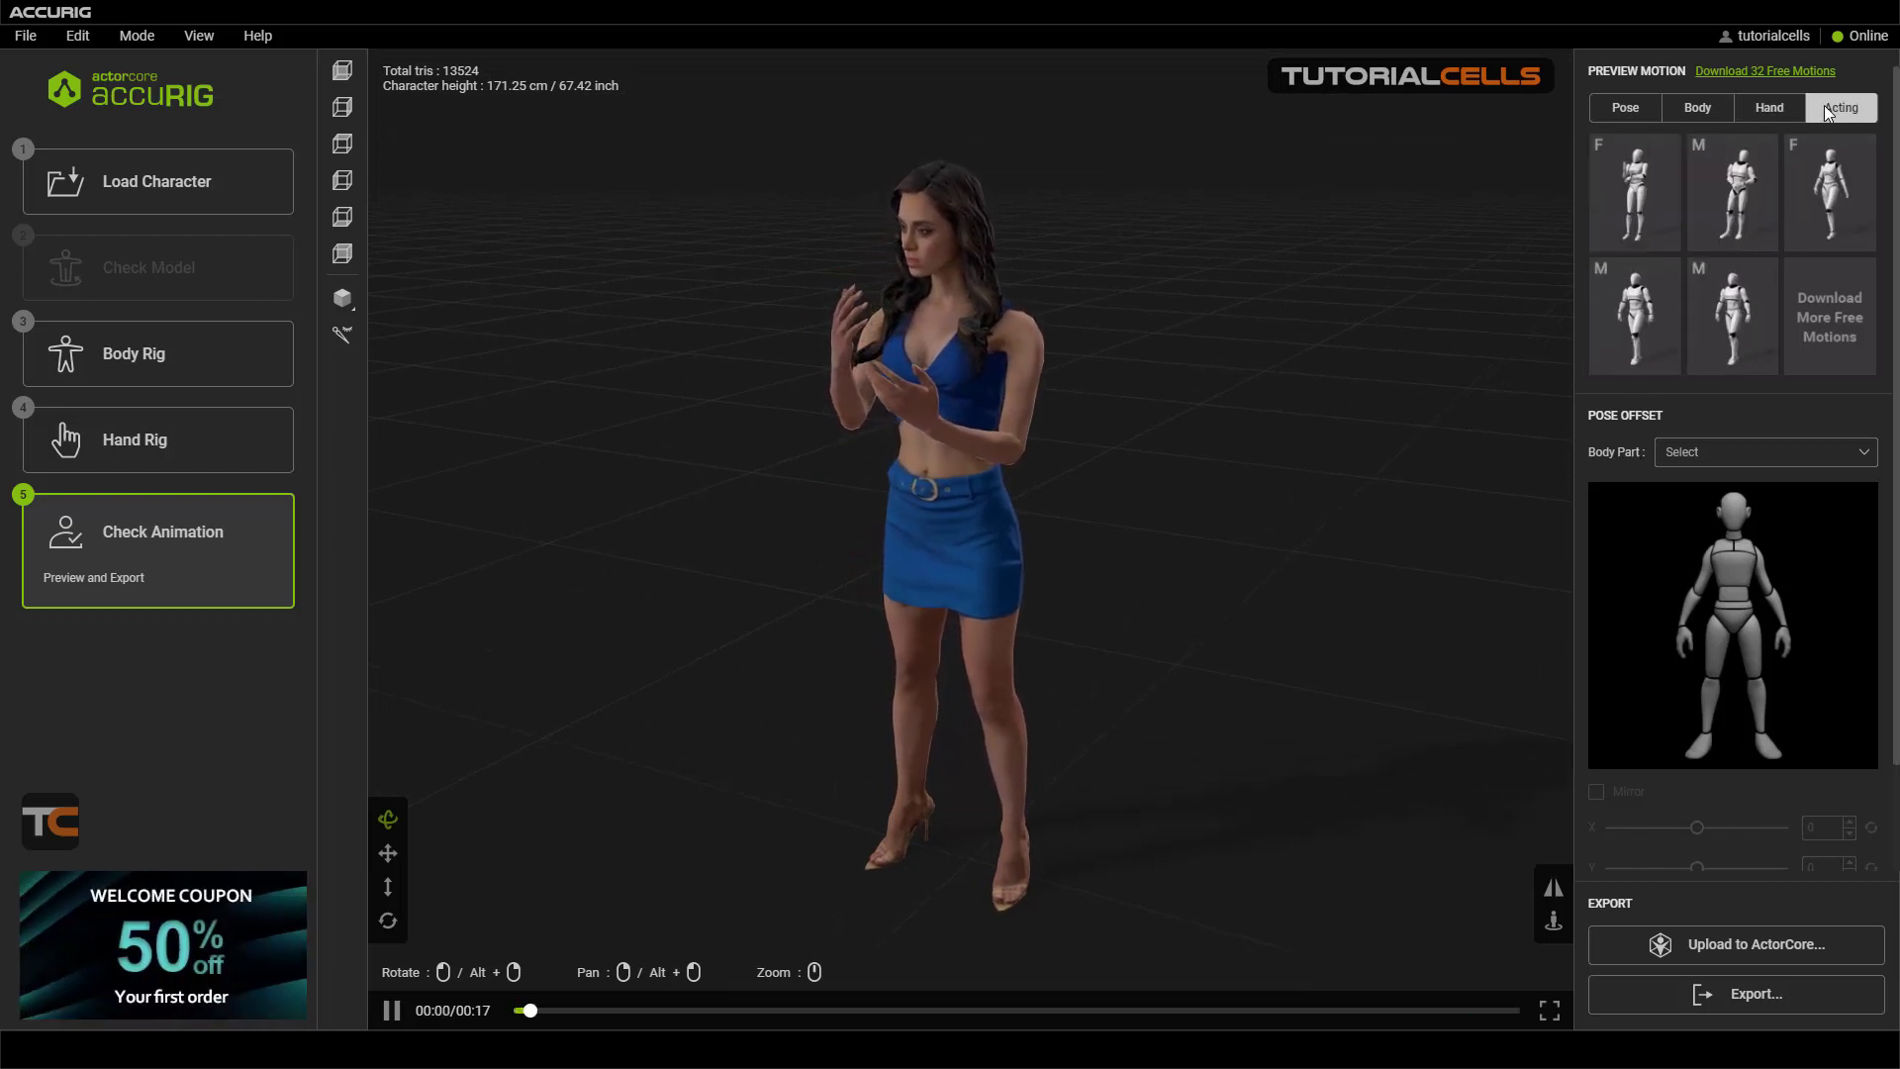
click(1829, 191)
drag(1215, 489, 1073, 496)
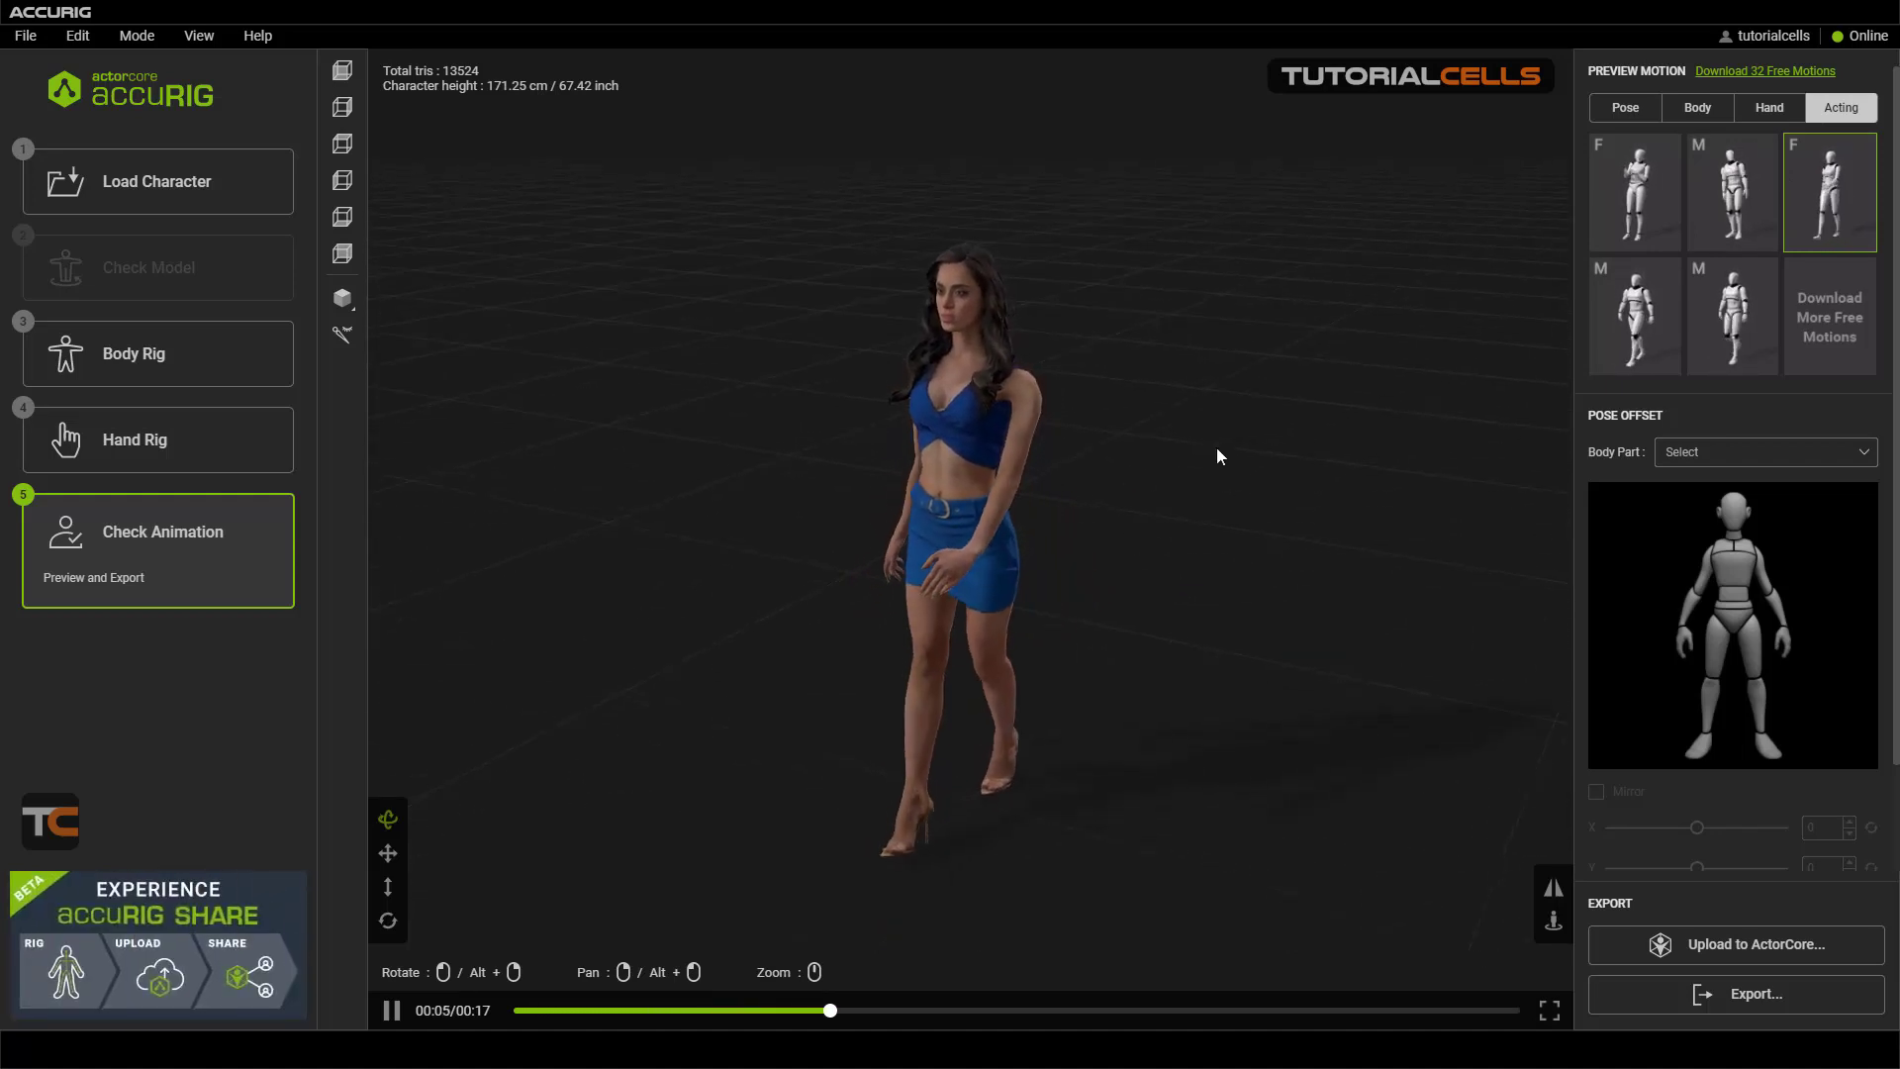
click(1715, 340)
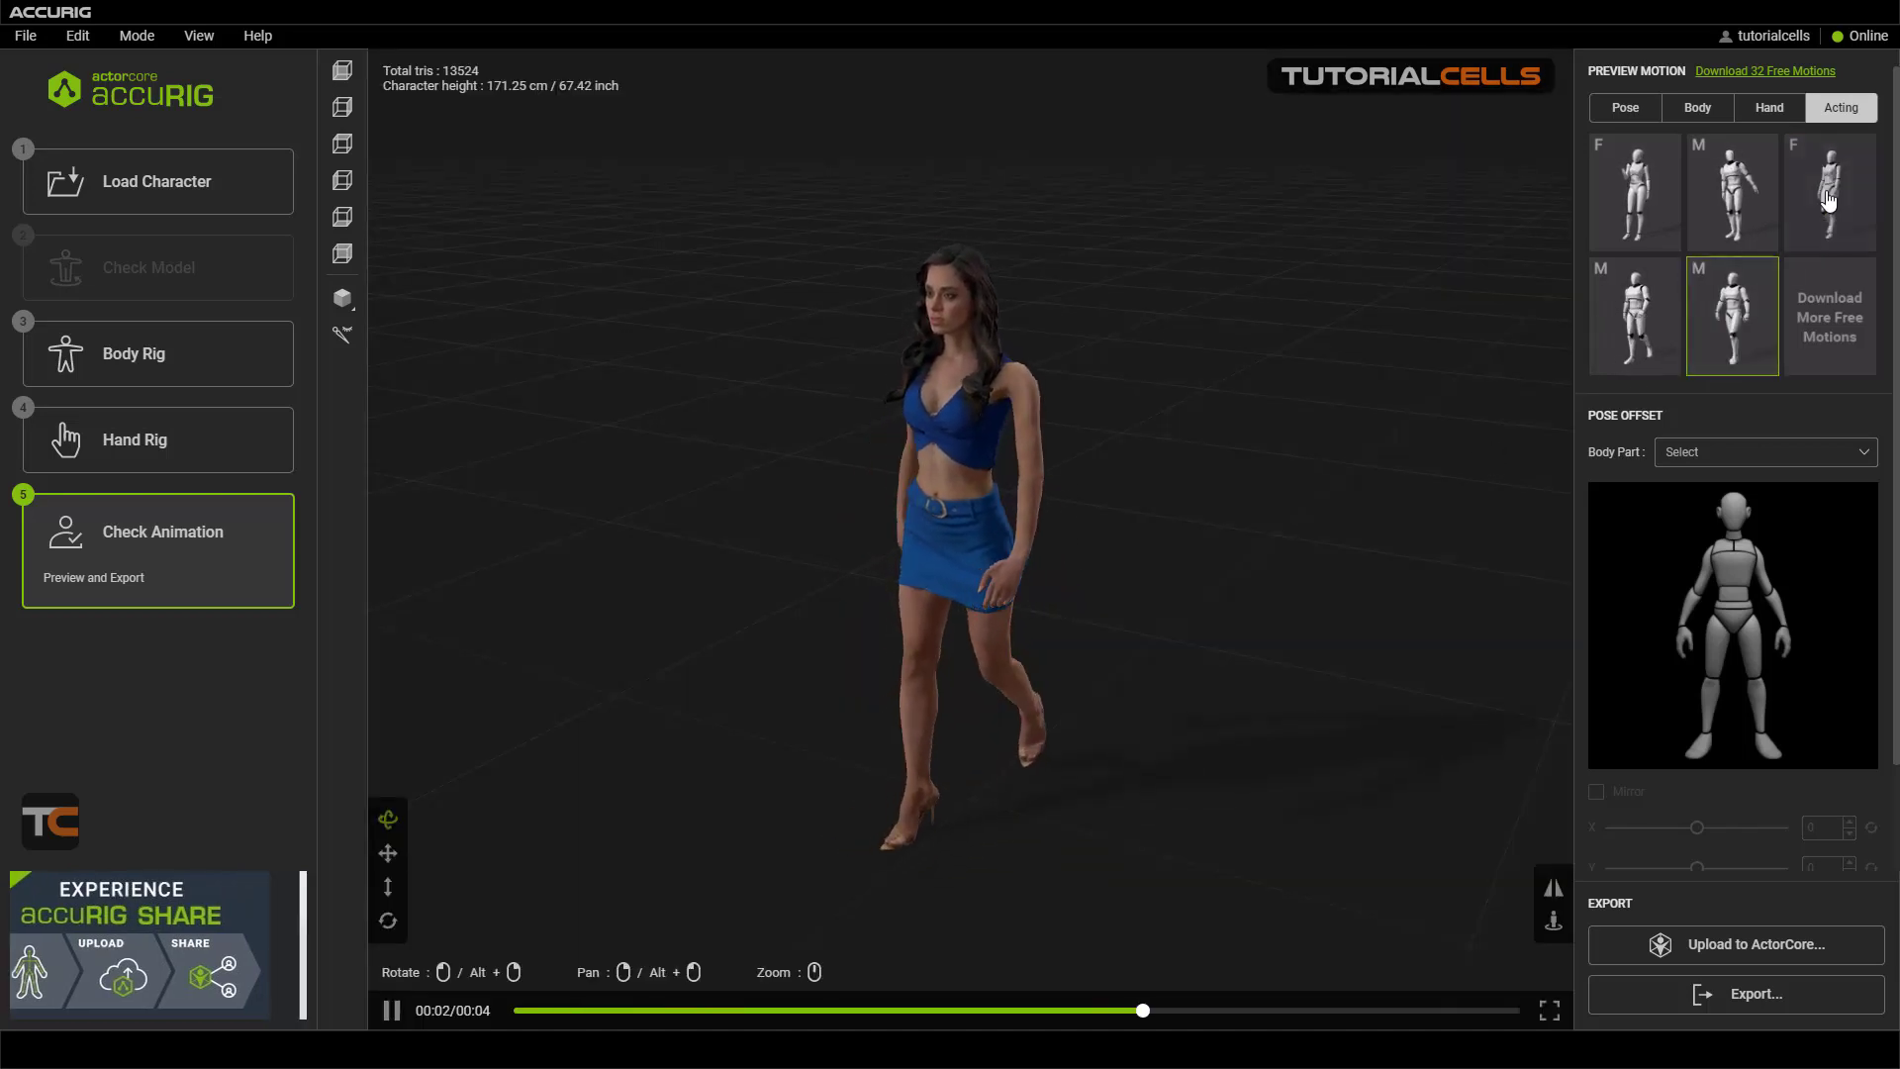
click(1635, 316)
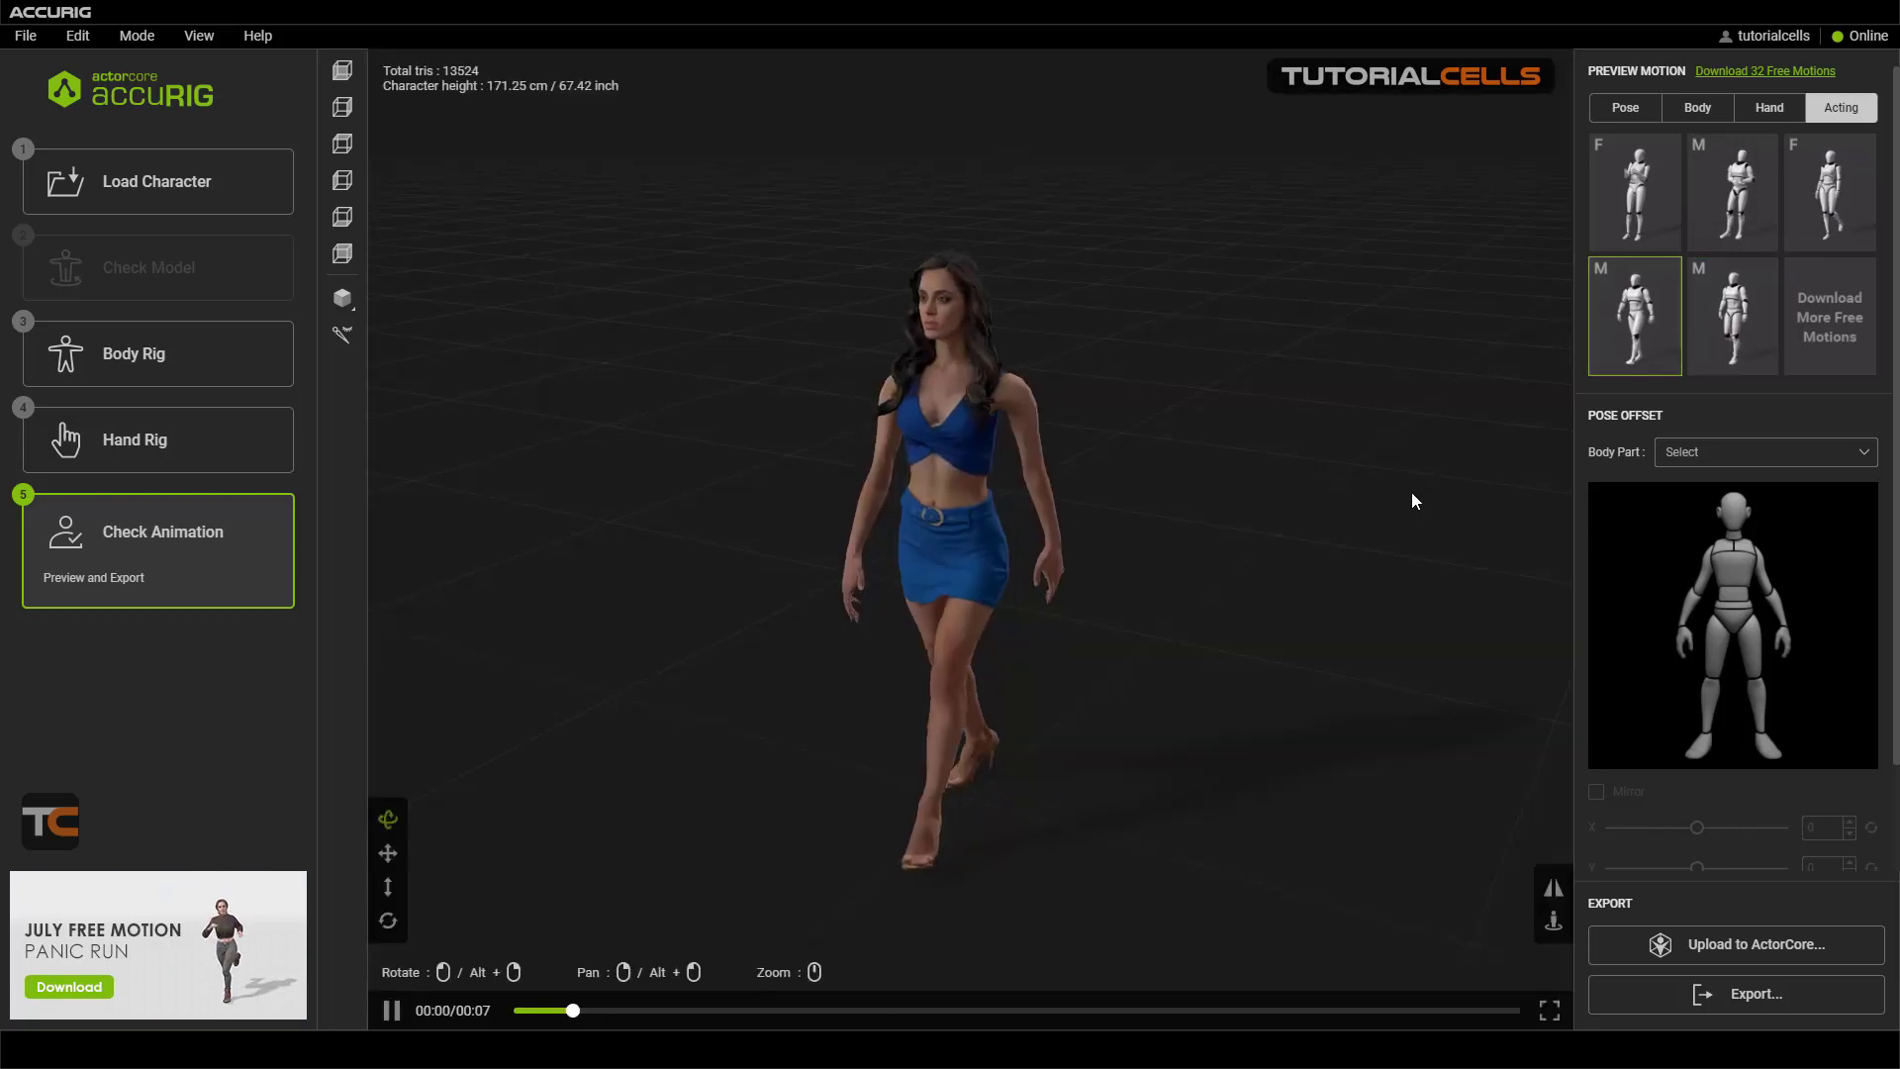
click(1785, 233)
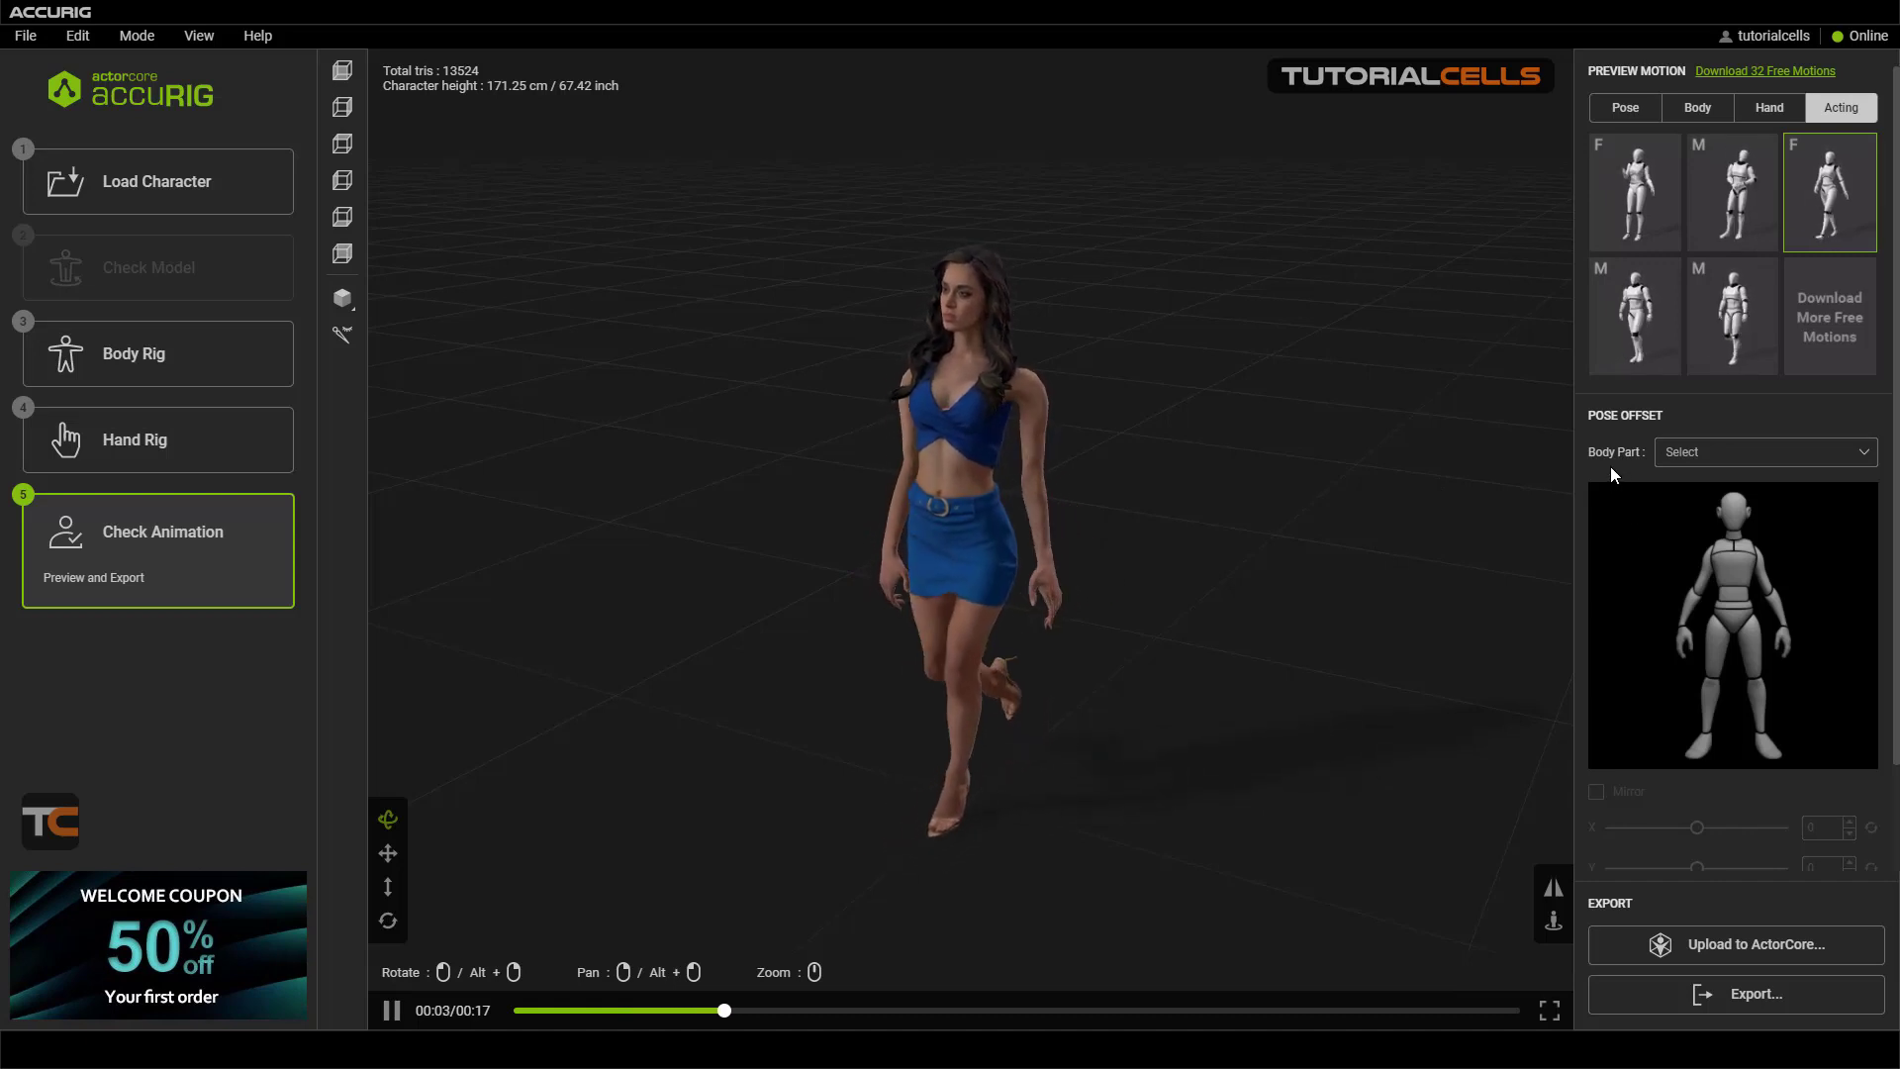
- Try a pose offset of Y 17 and Z 9 on the left upper arm, and reset that body part
click(1731, 513)
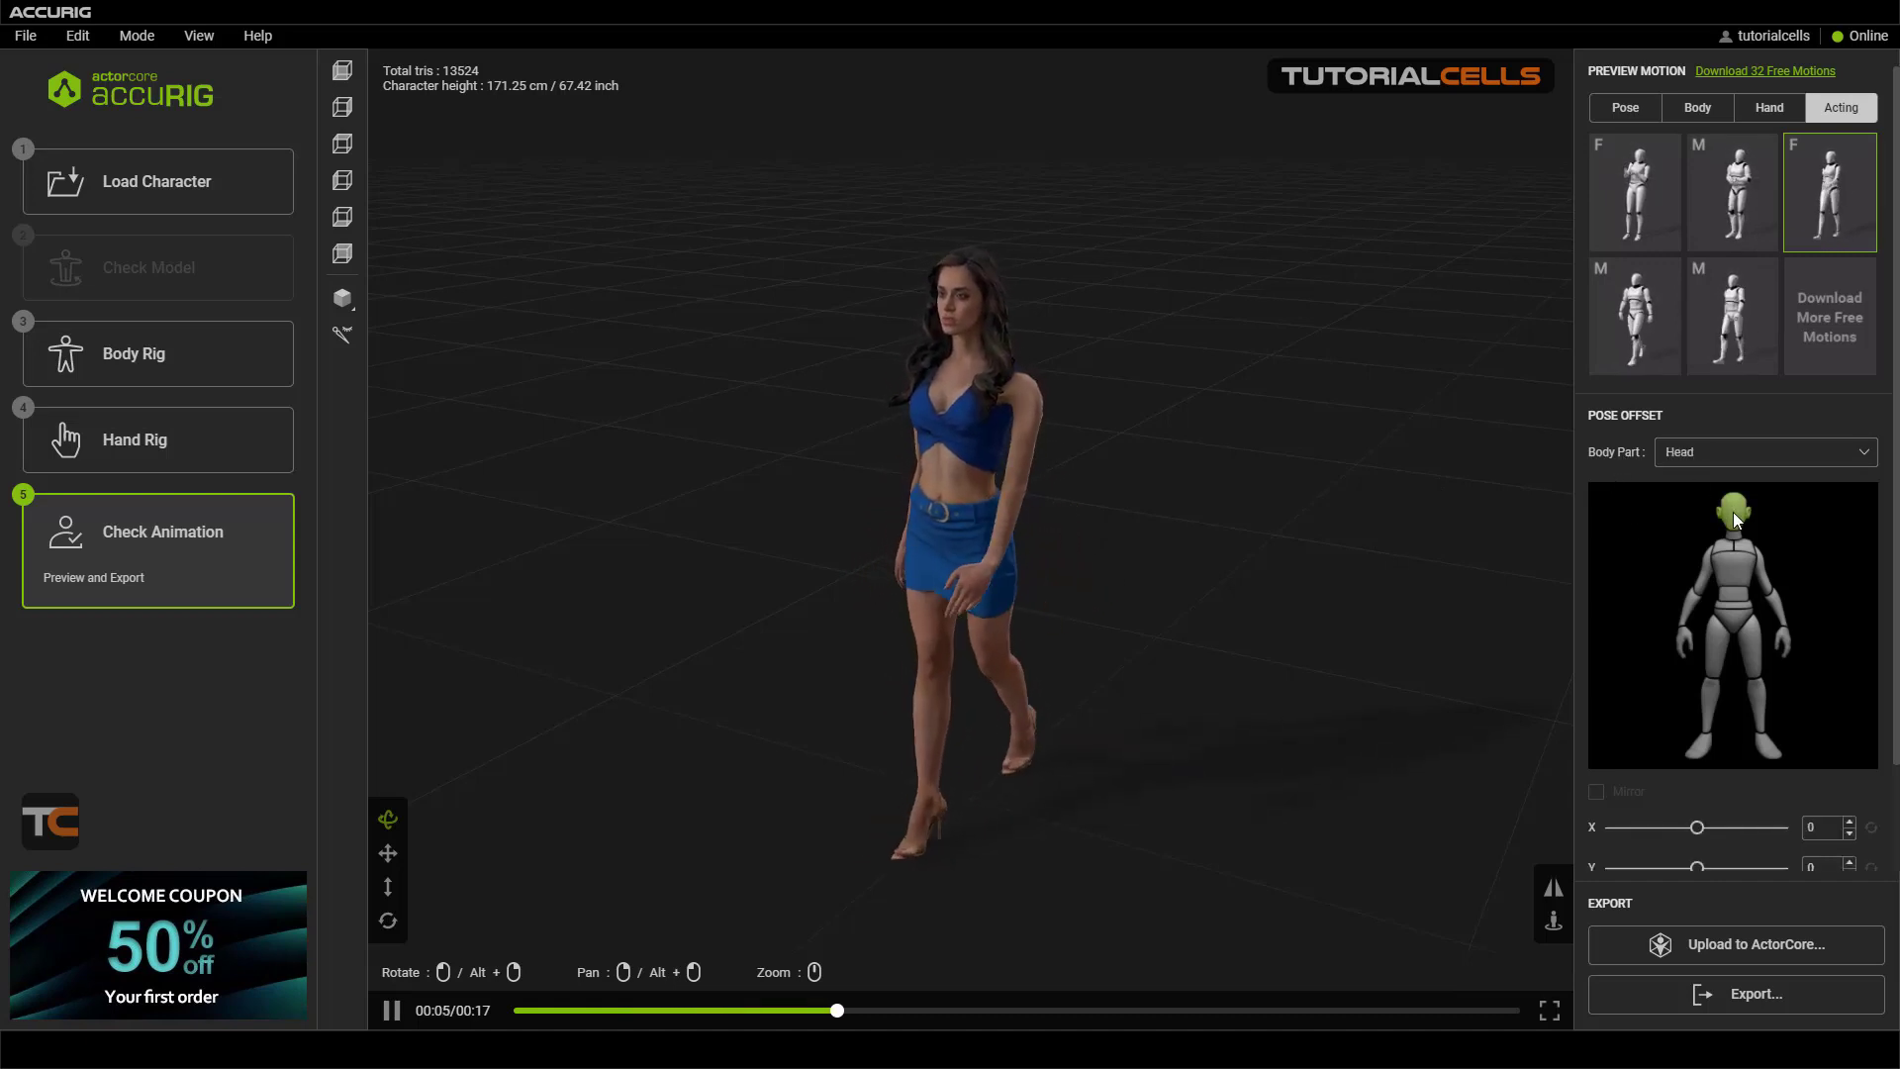
click(1764, 582)
scroll(1692, 594, down, 2)
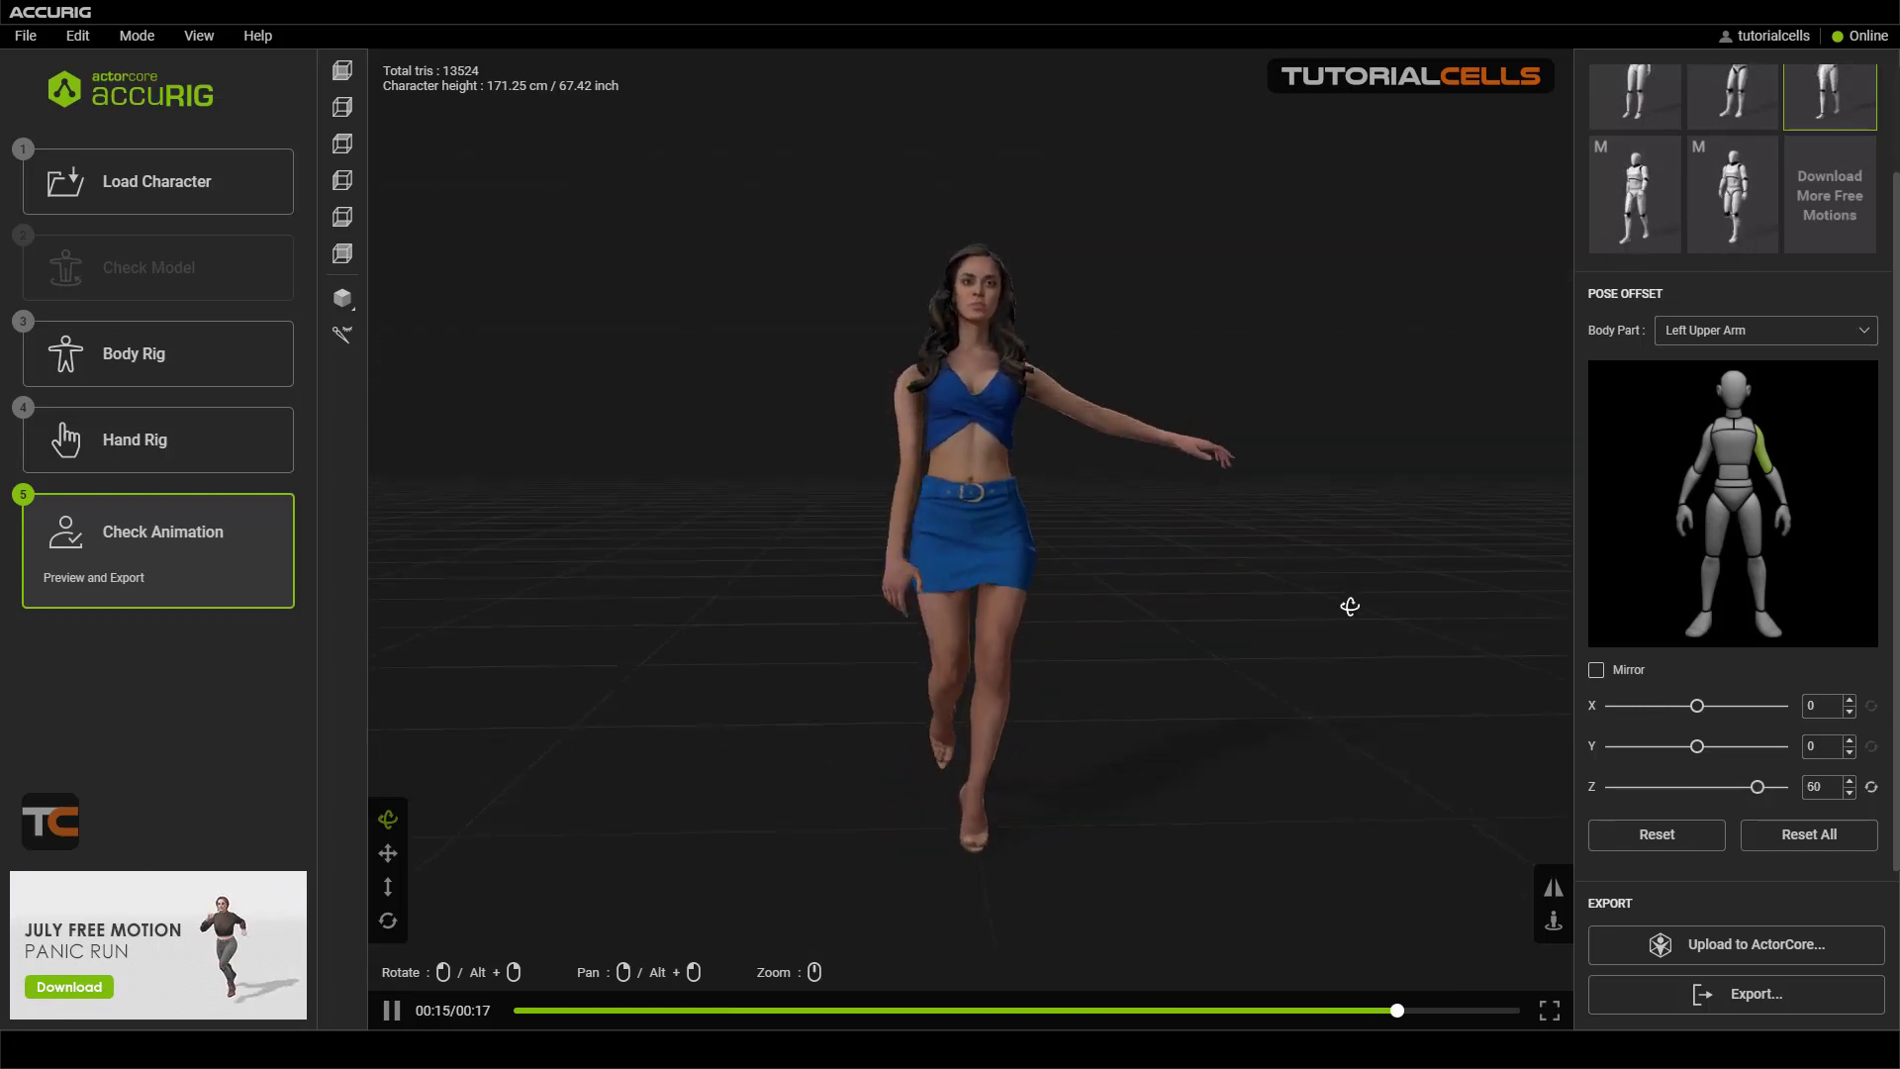
drag(1757, 787, 1688, 786)
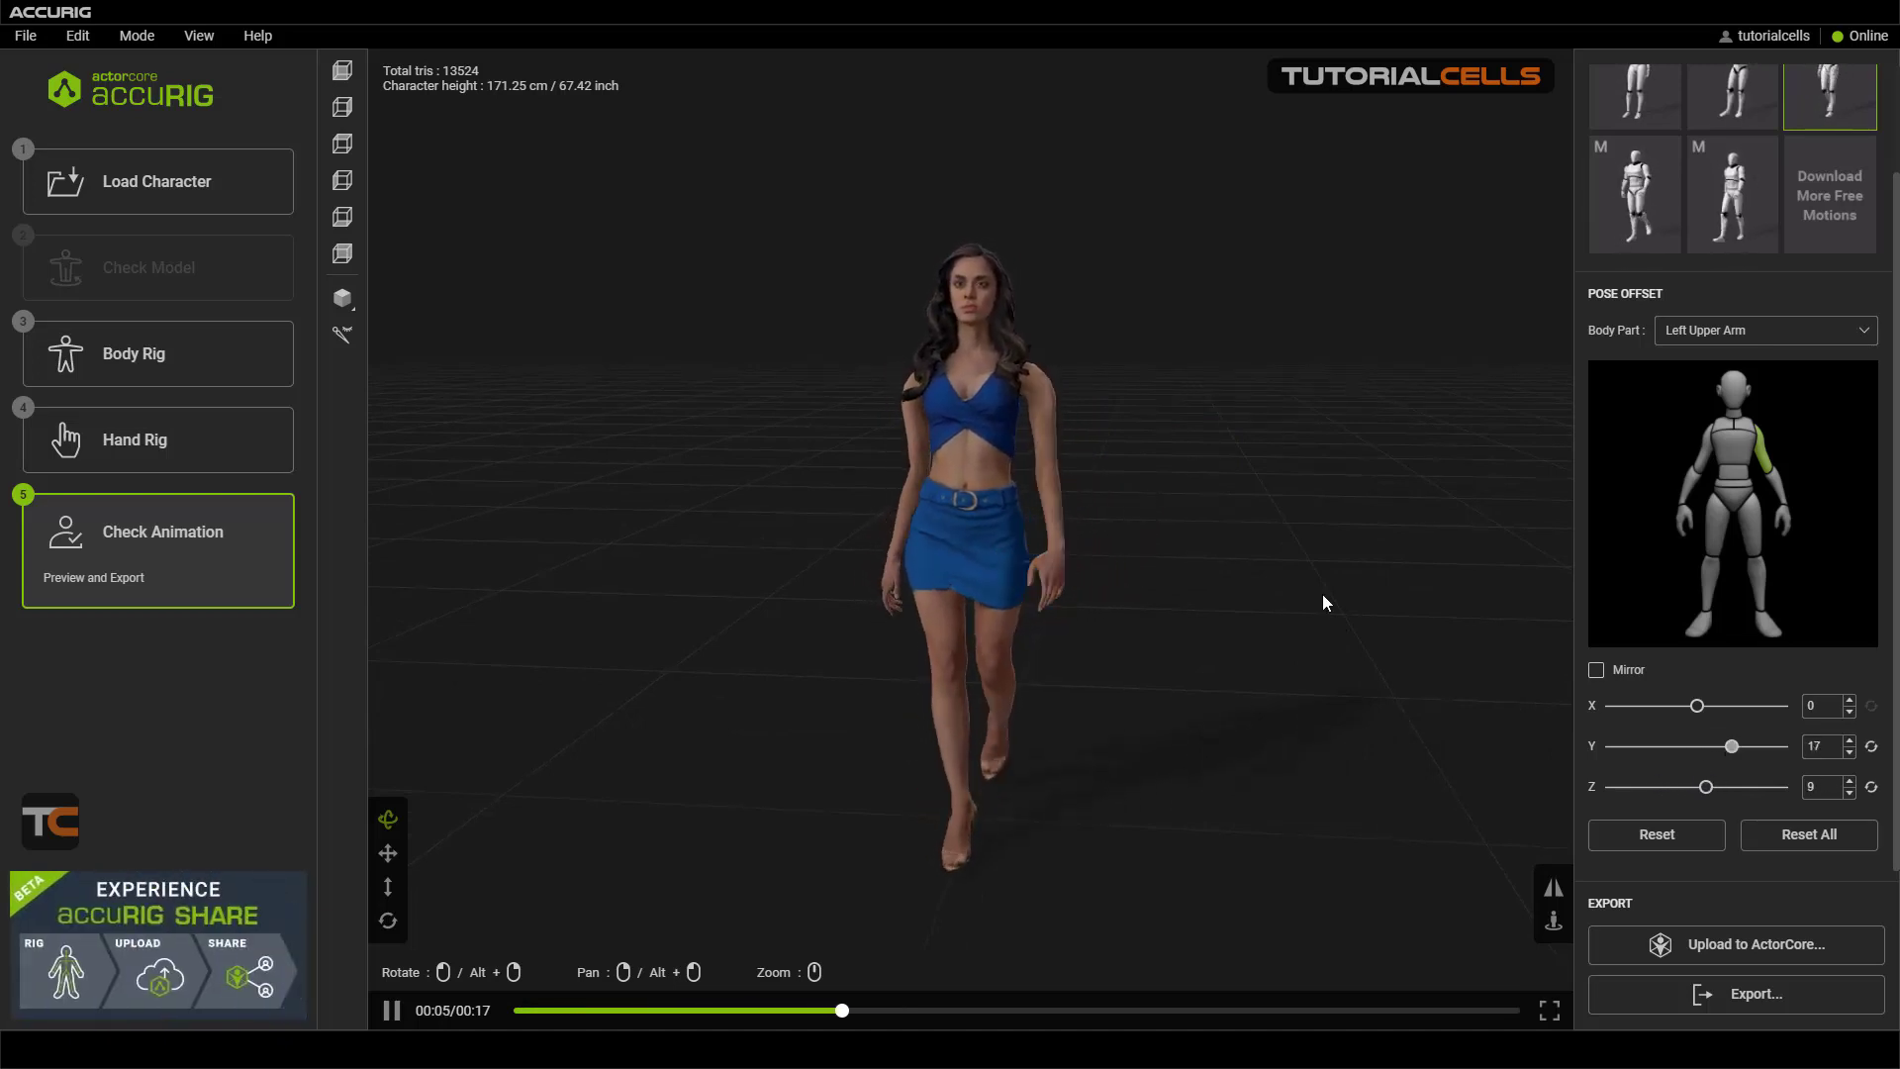
drag(1153, 533, 827, 535)
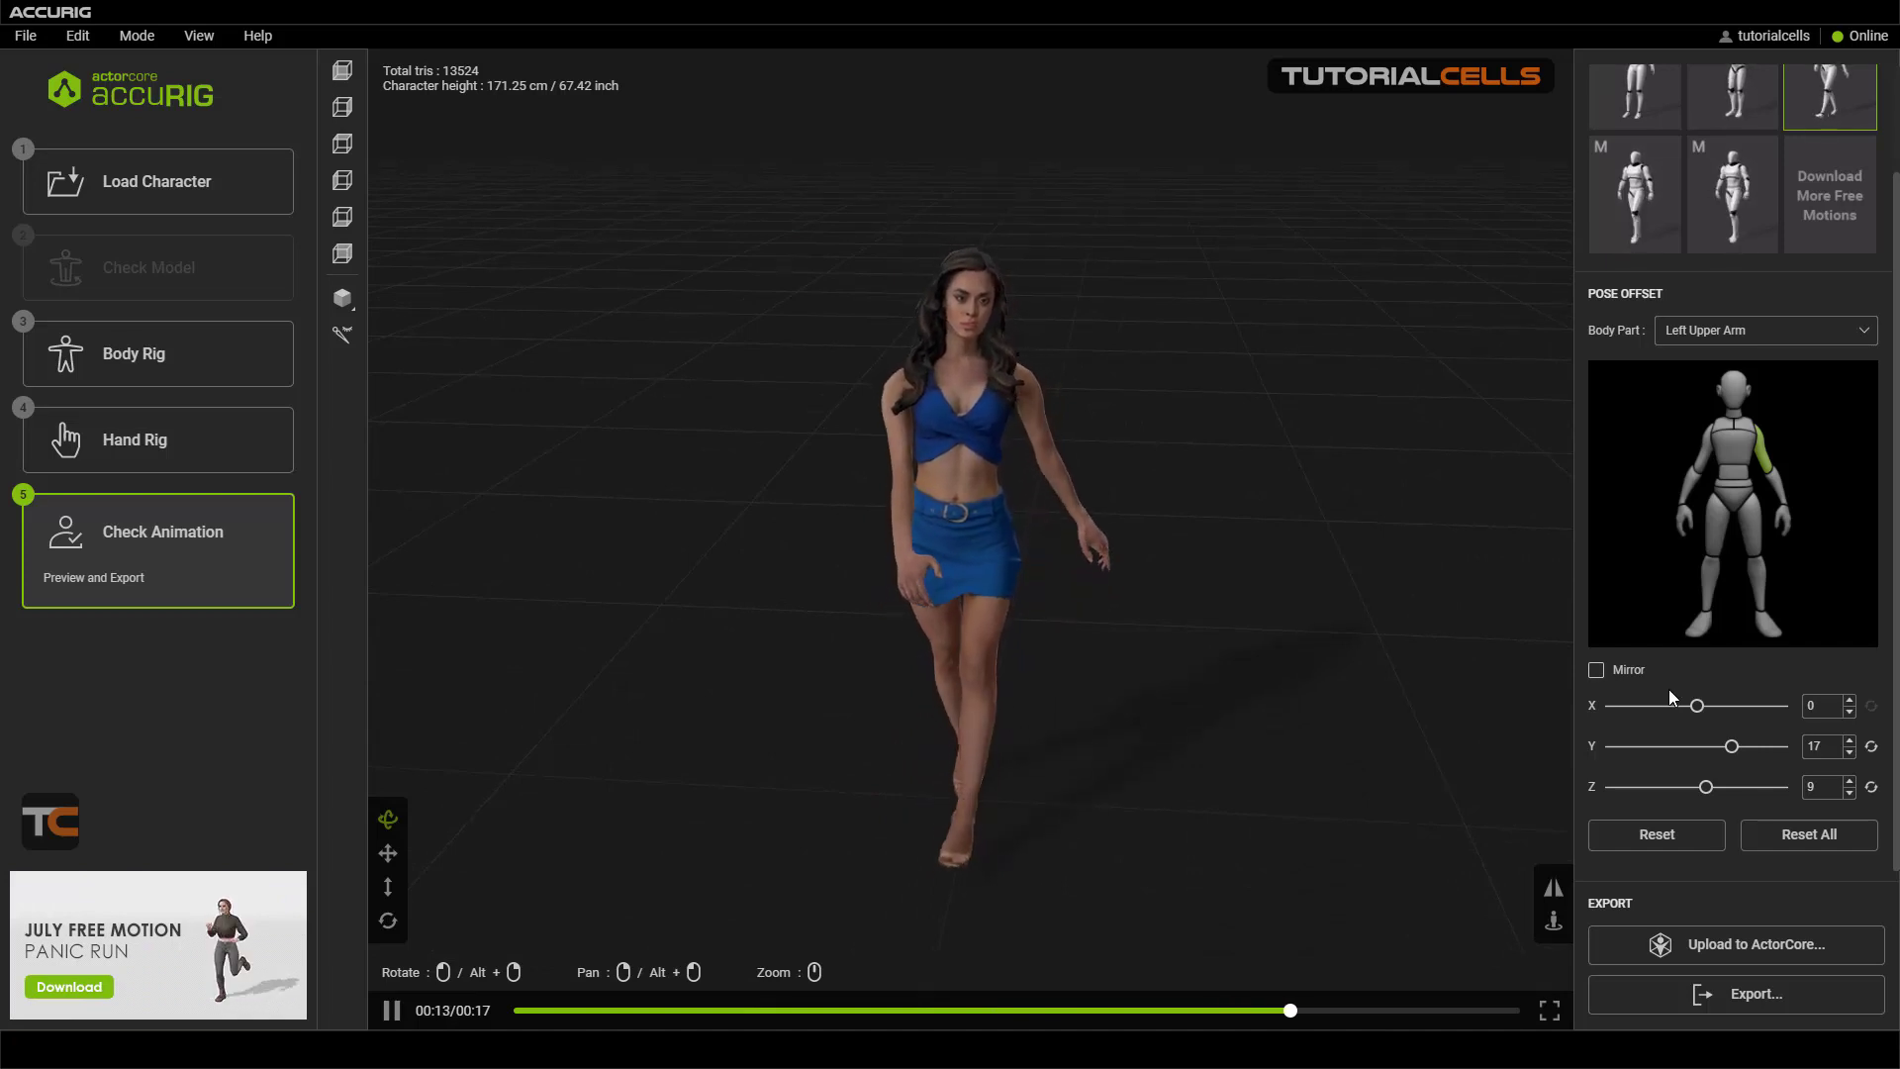
click(1668, 837)
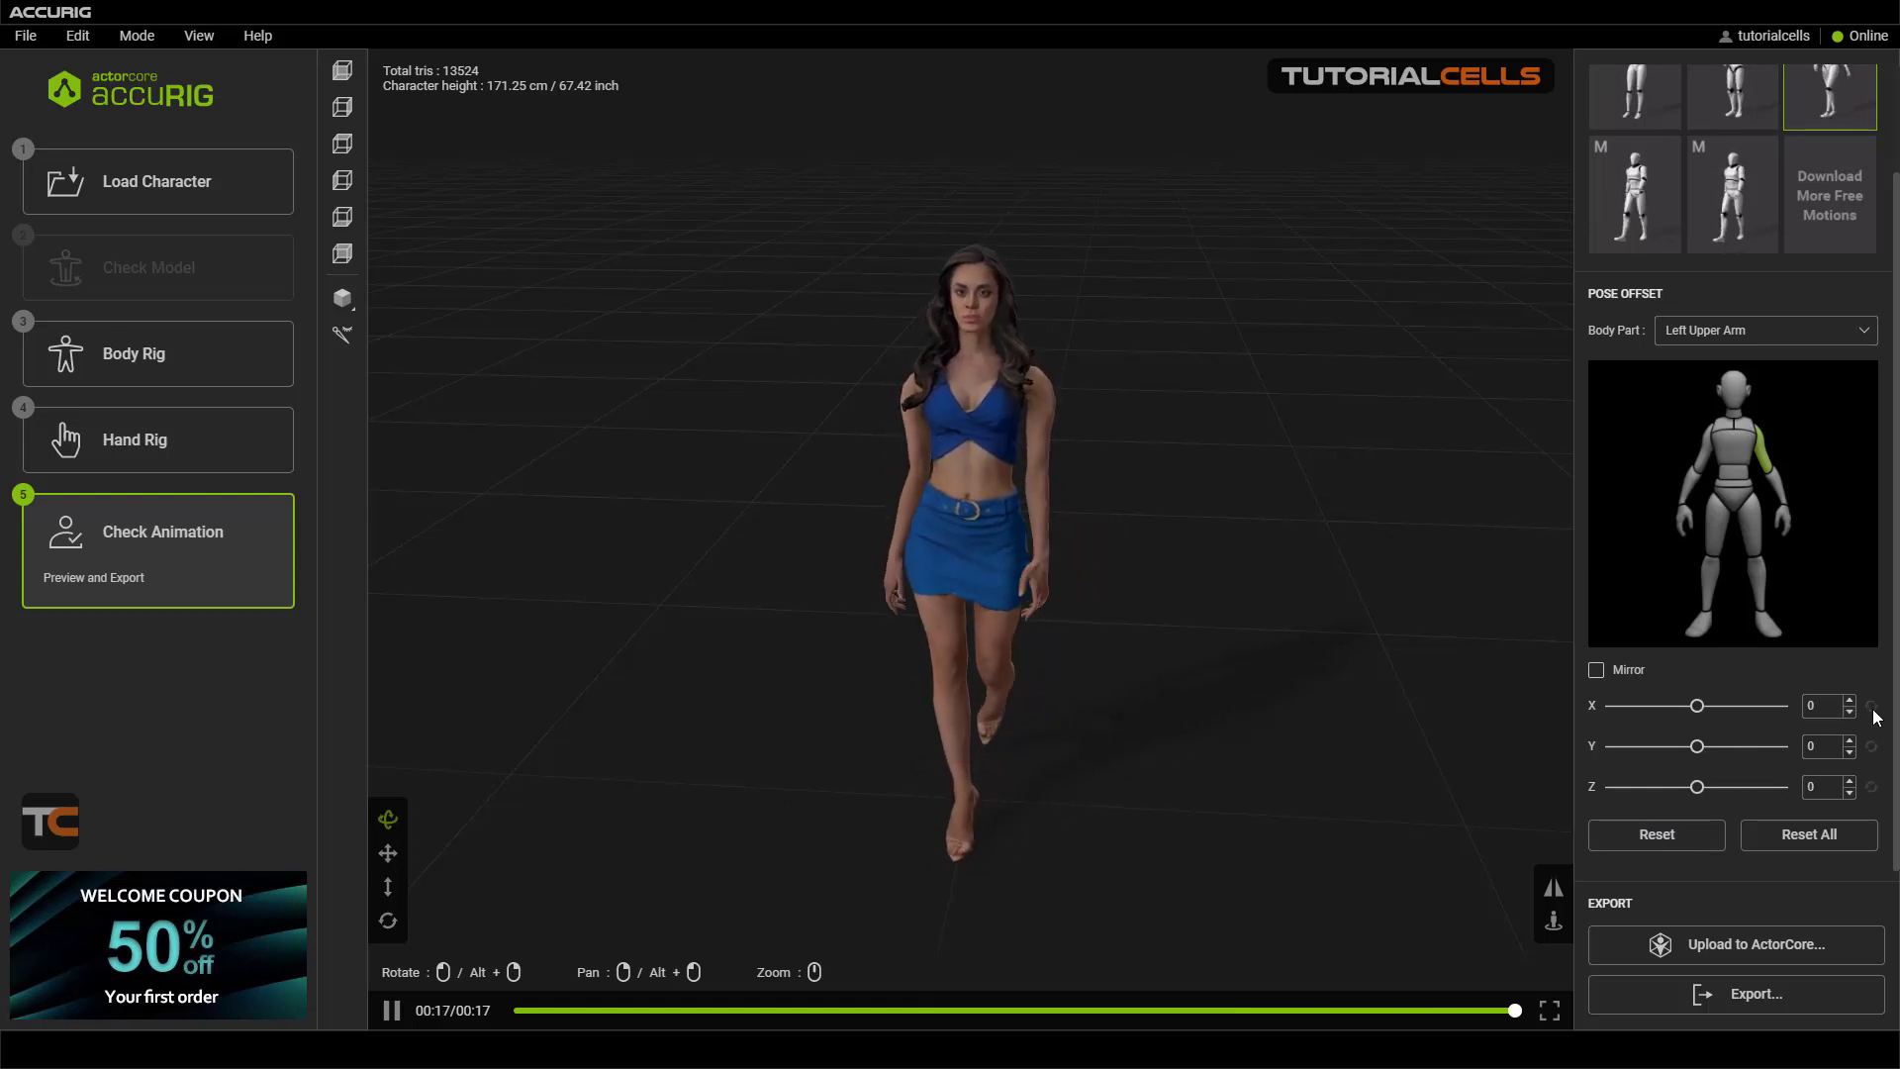
- Set the right upper arm's pose offset to -9 on the Z axis and check it in the walk
click(1711, 543)
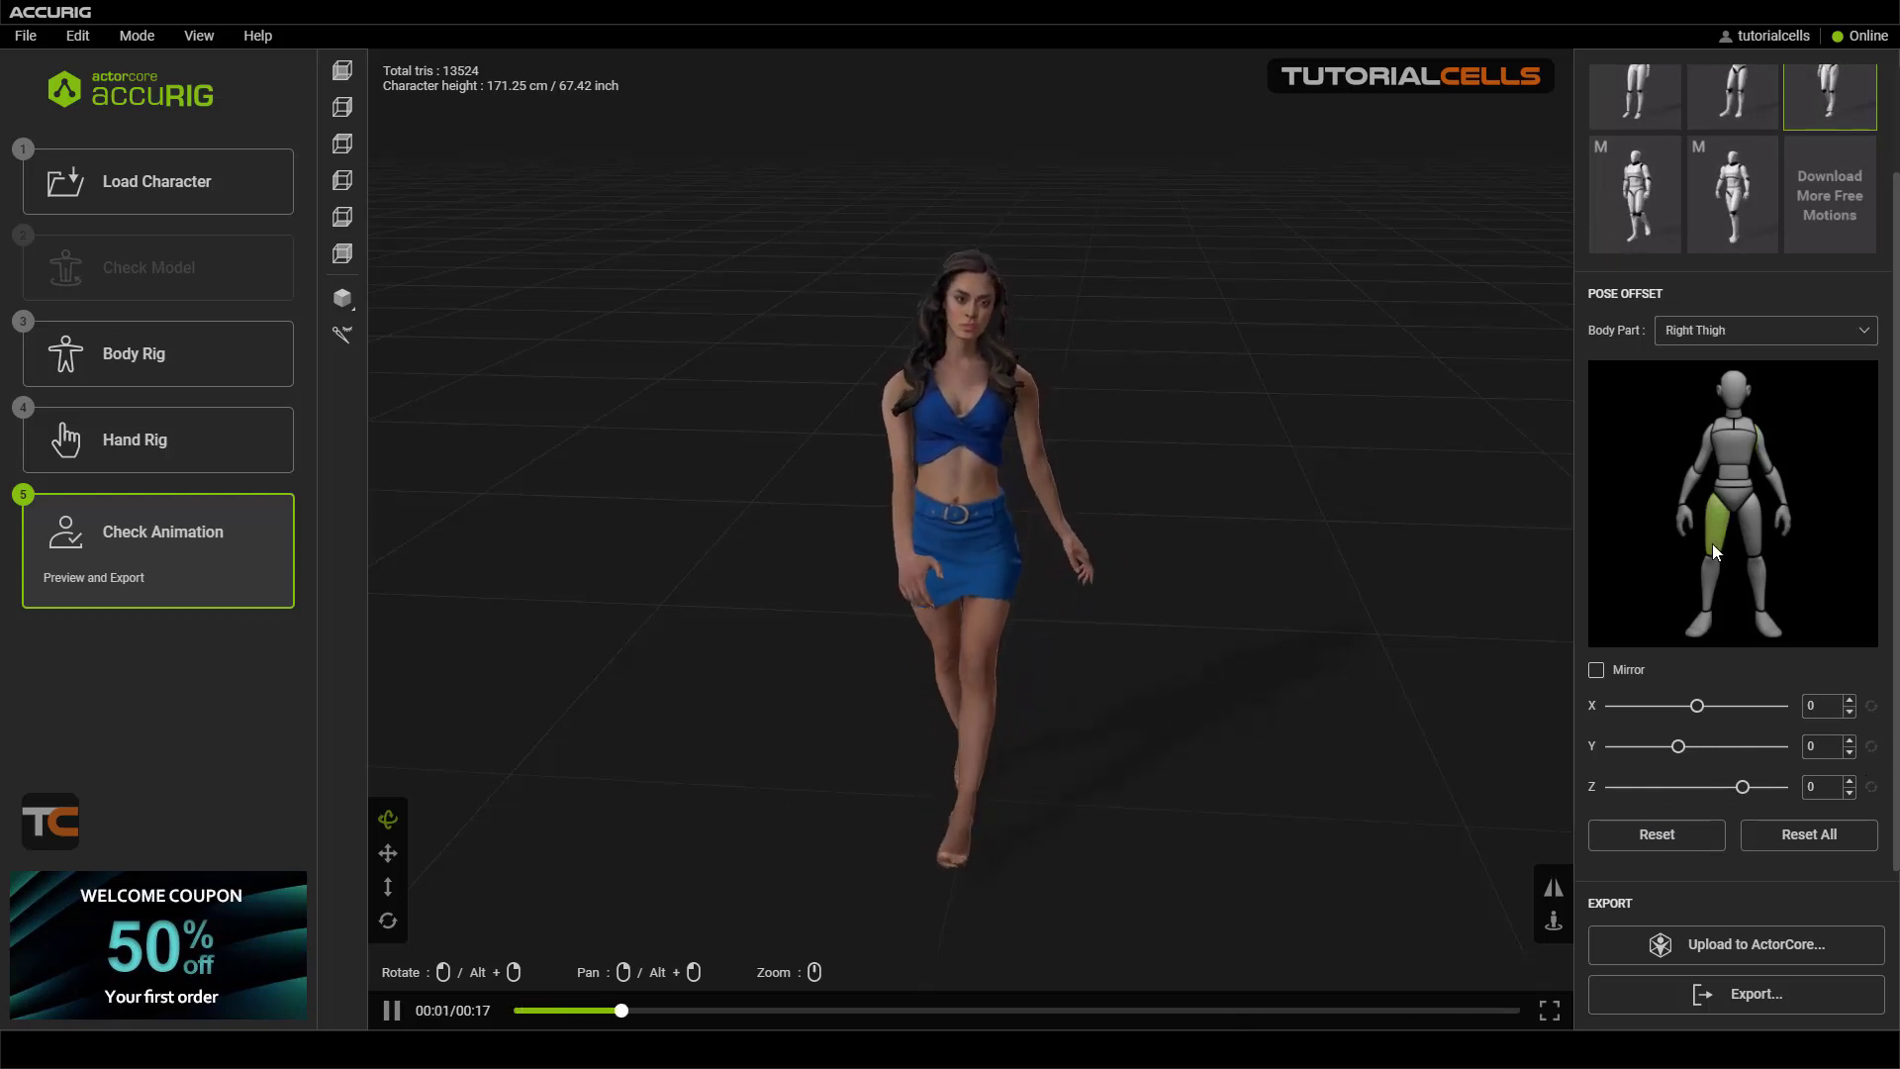
click(1731, 475)
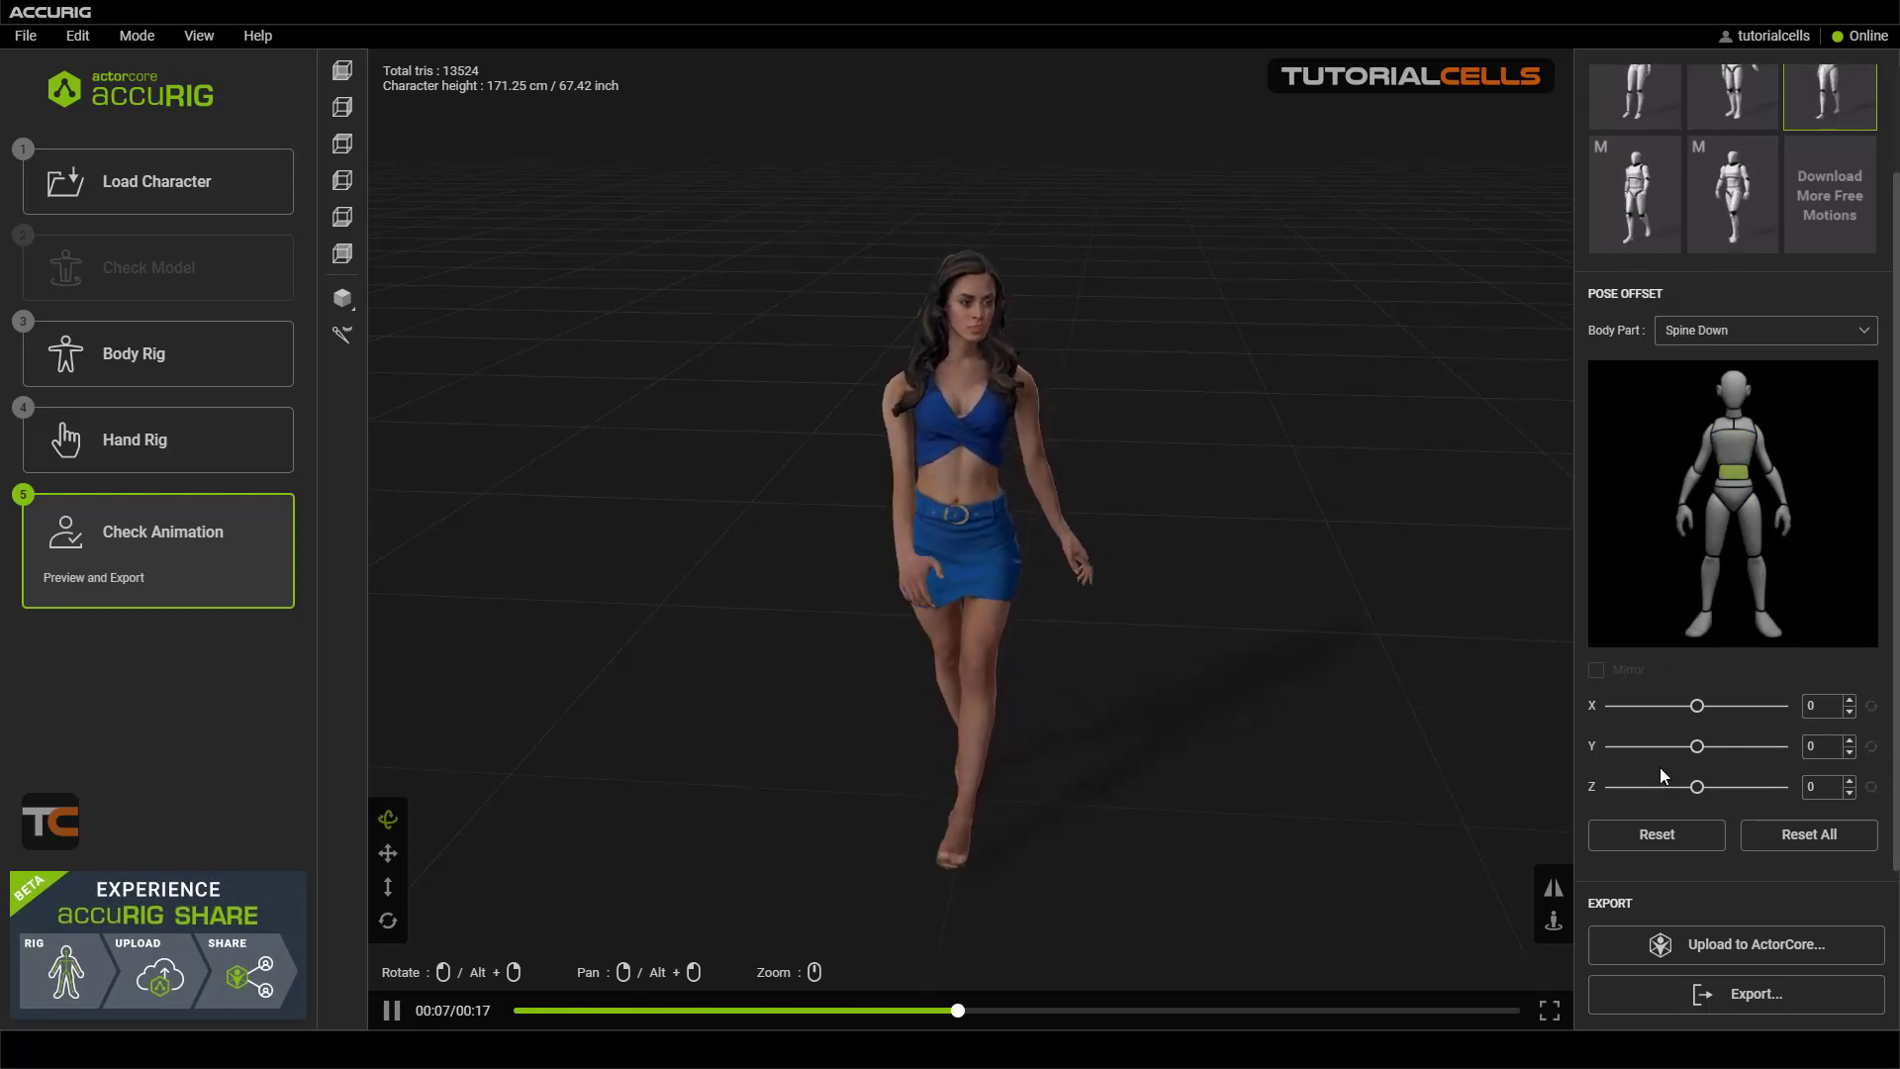
click(1701, 458)
drag(1698, 789, 1694, 788)
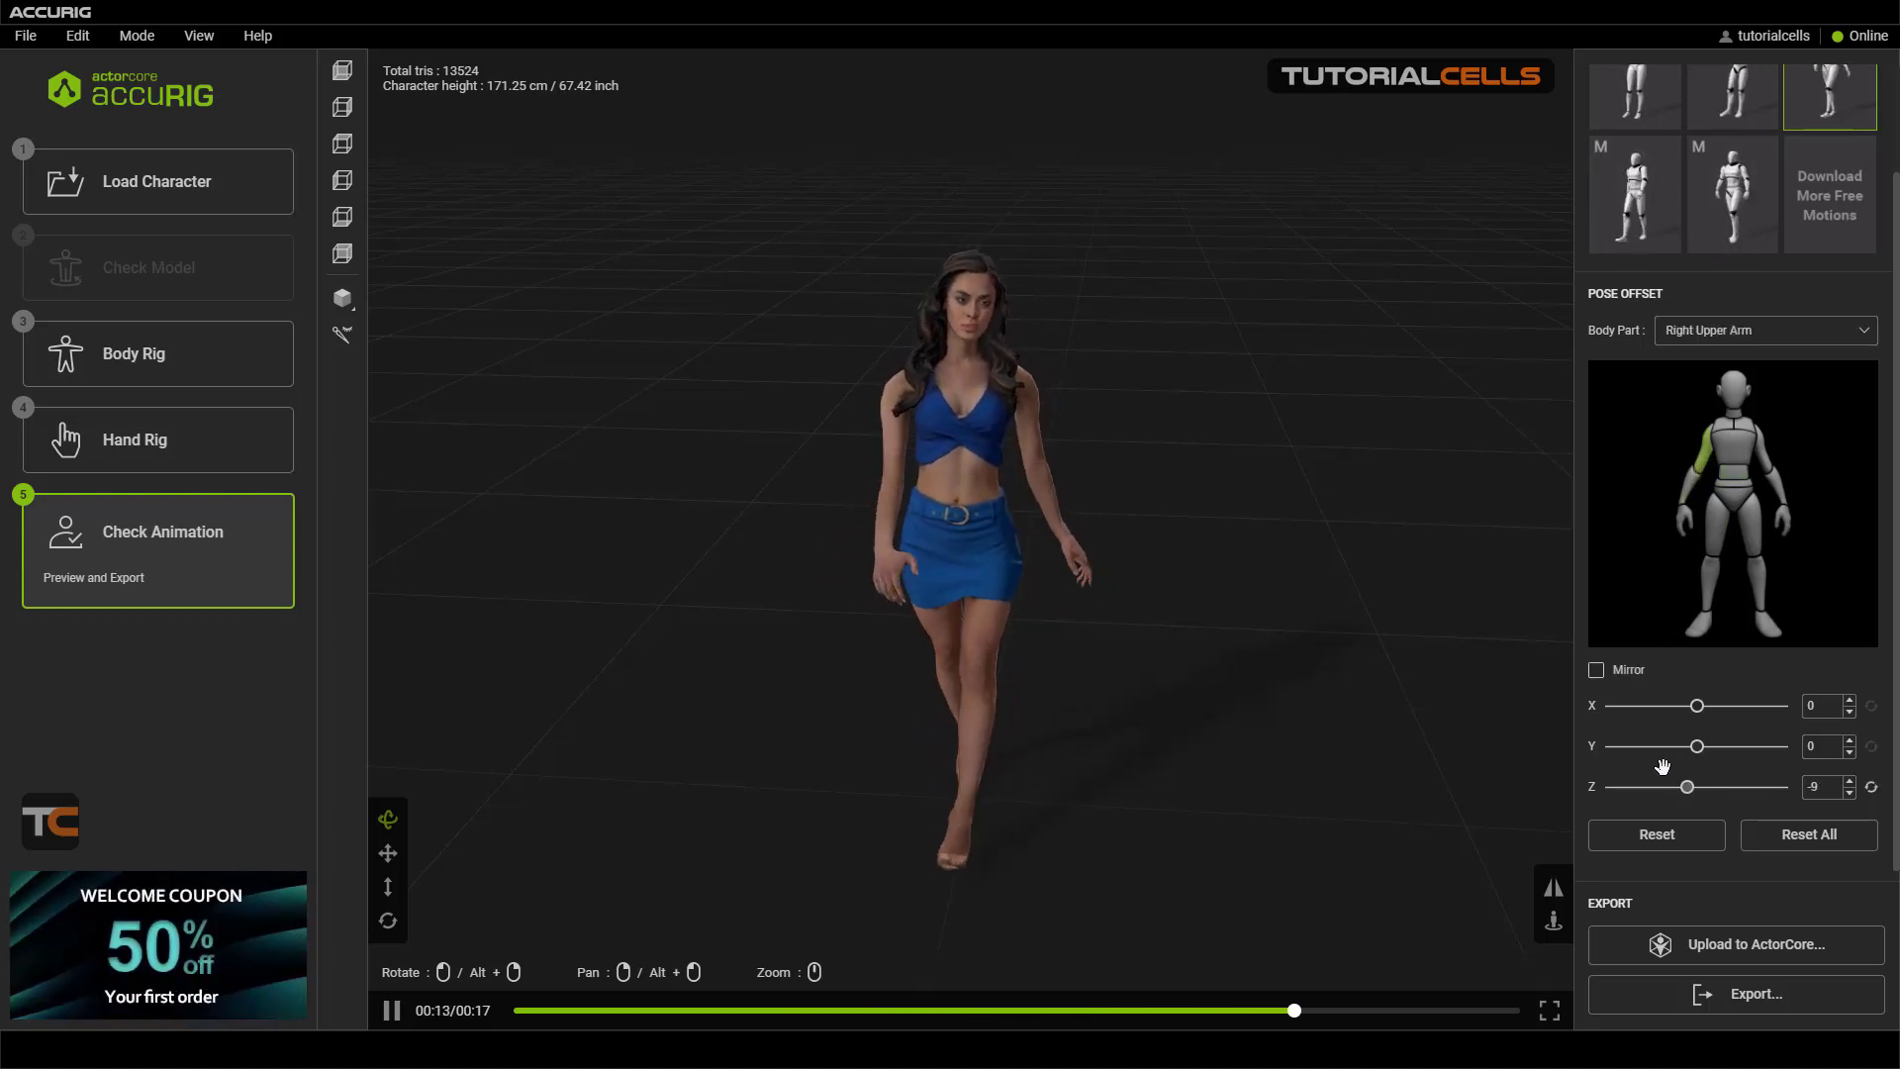
drag(852, 662, 877, 631)
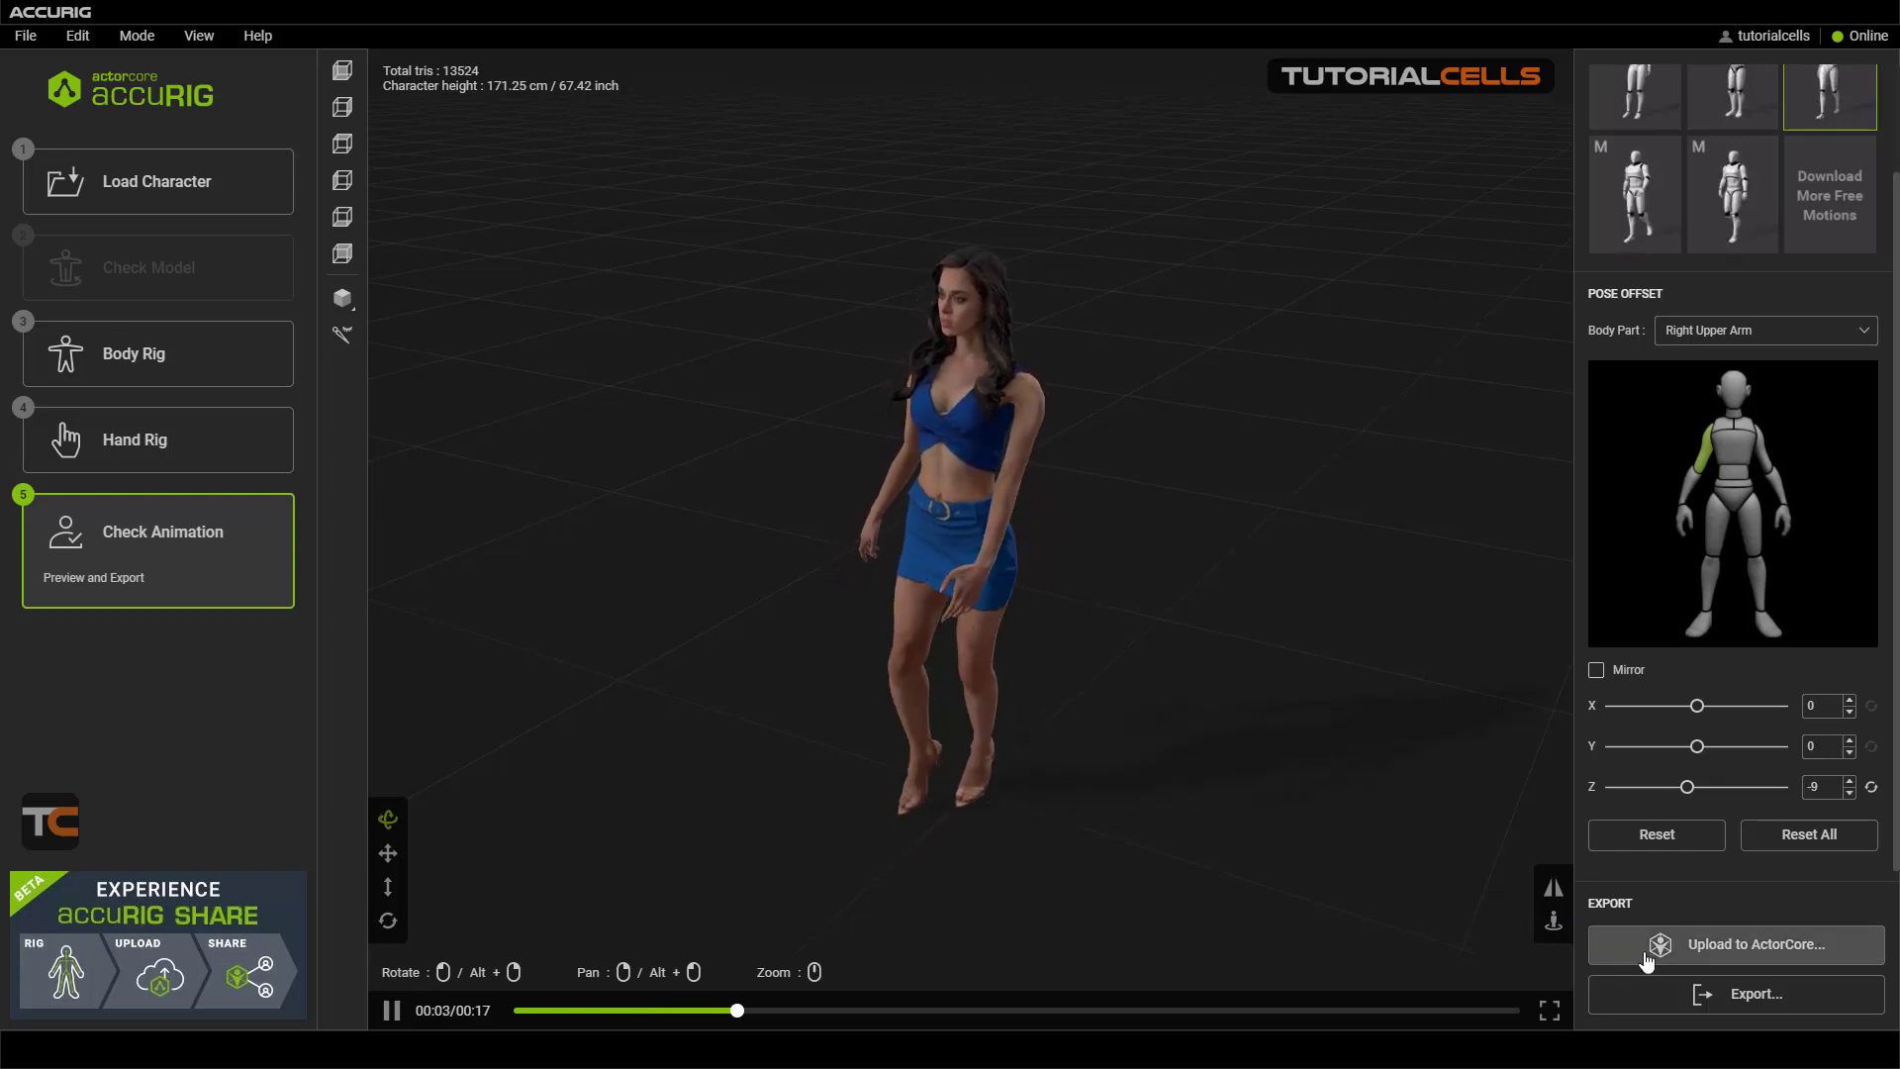
- Pause the walk preview and bring up the character's export options
click(390, 1011)
scroll(1769, 260, up, 2)
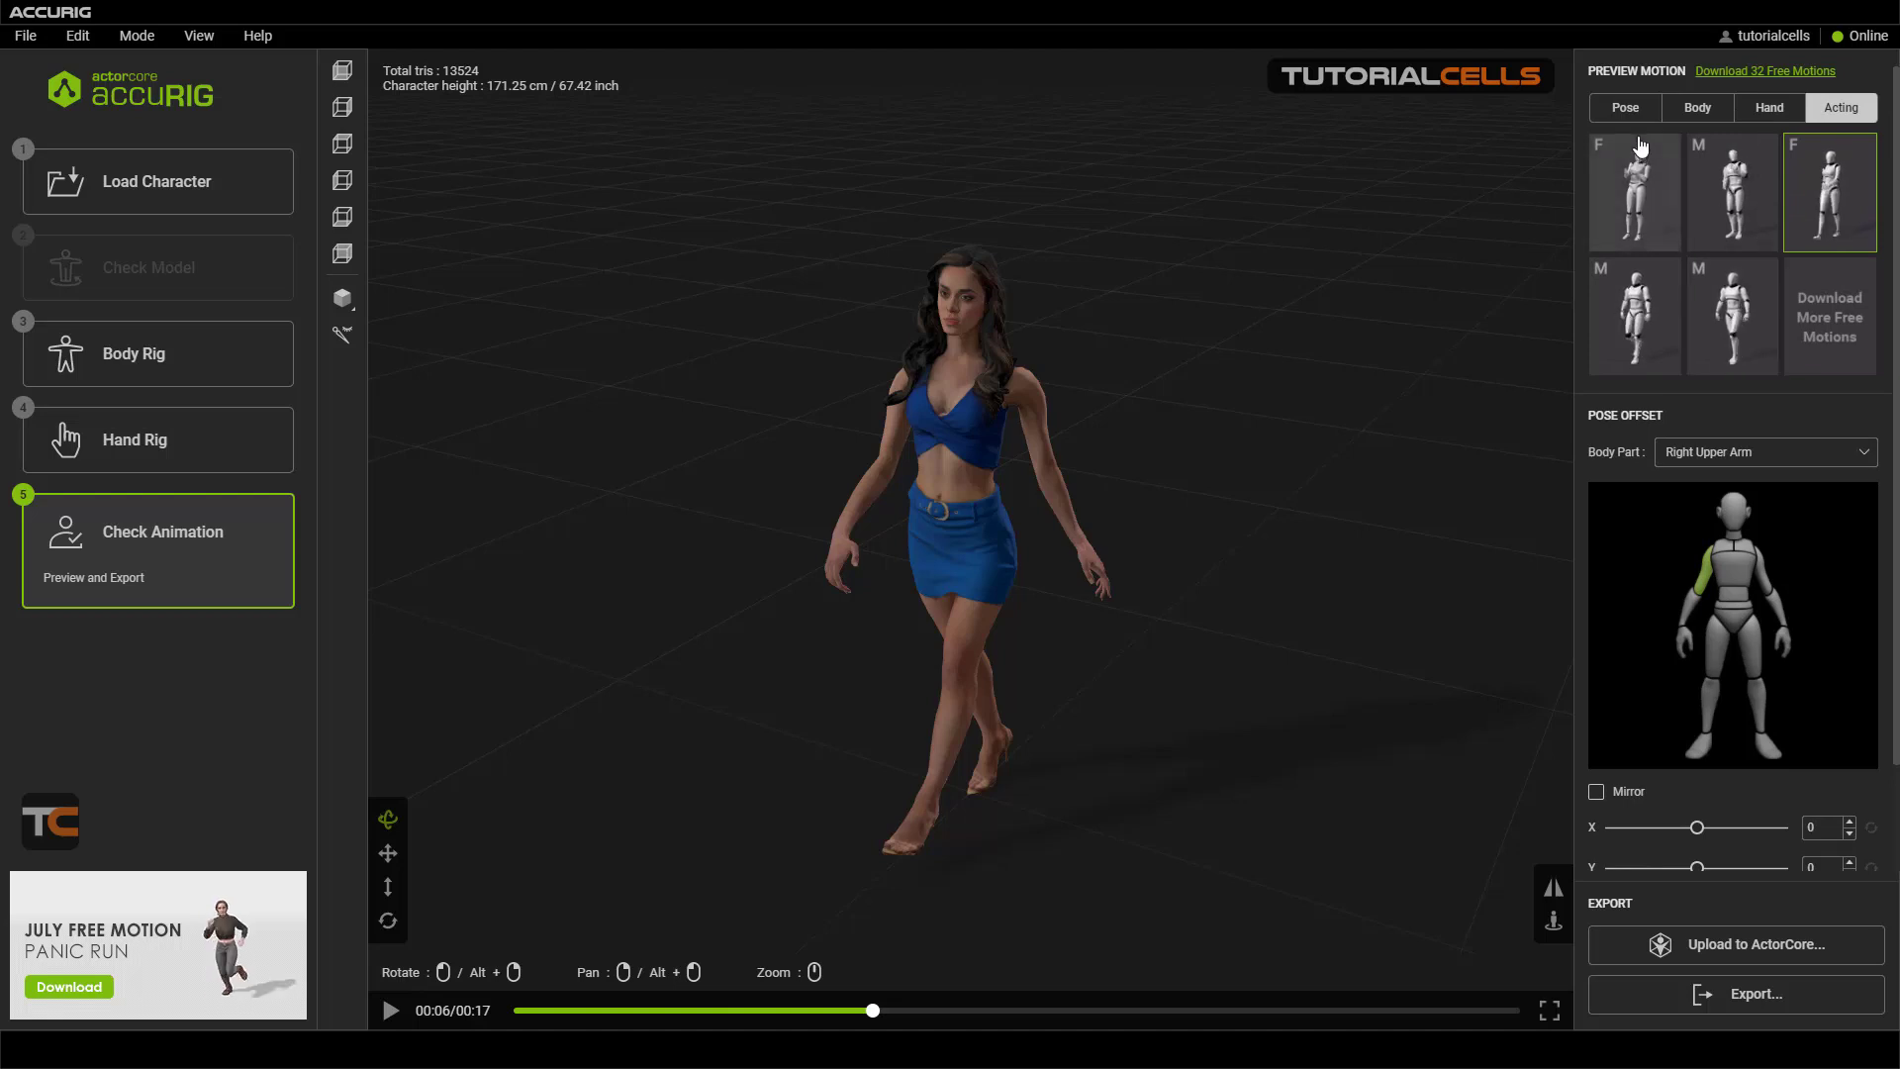
click(1694, 996)
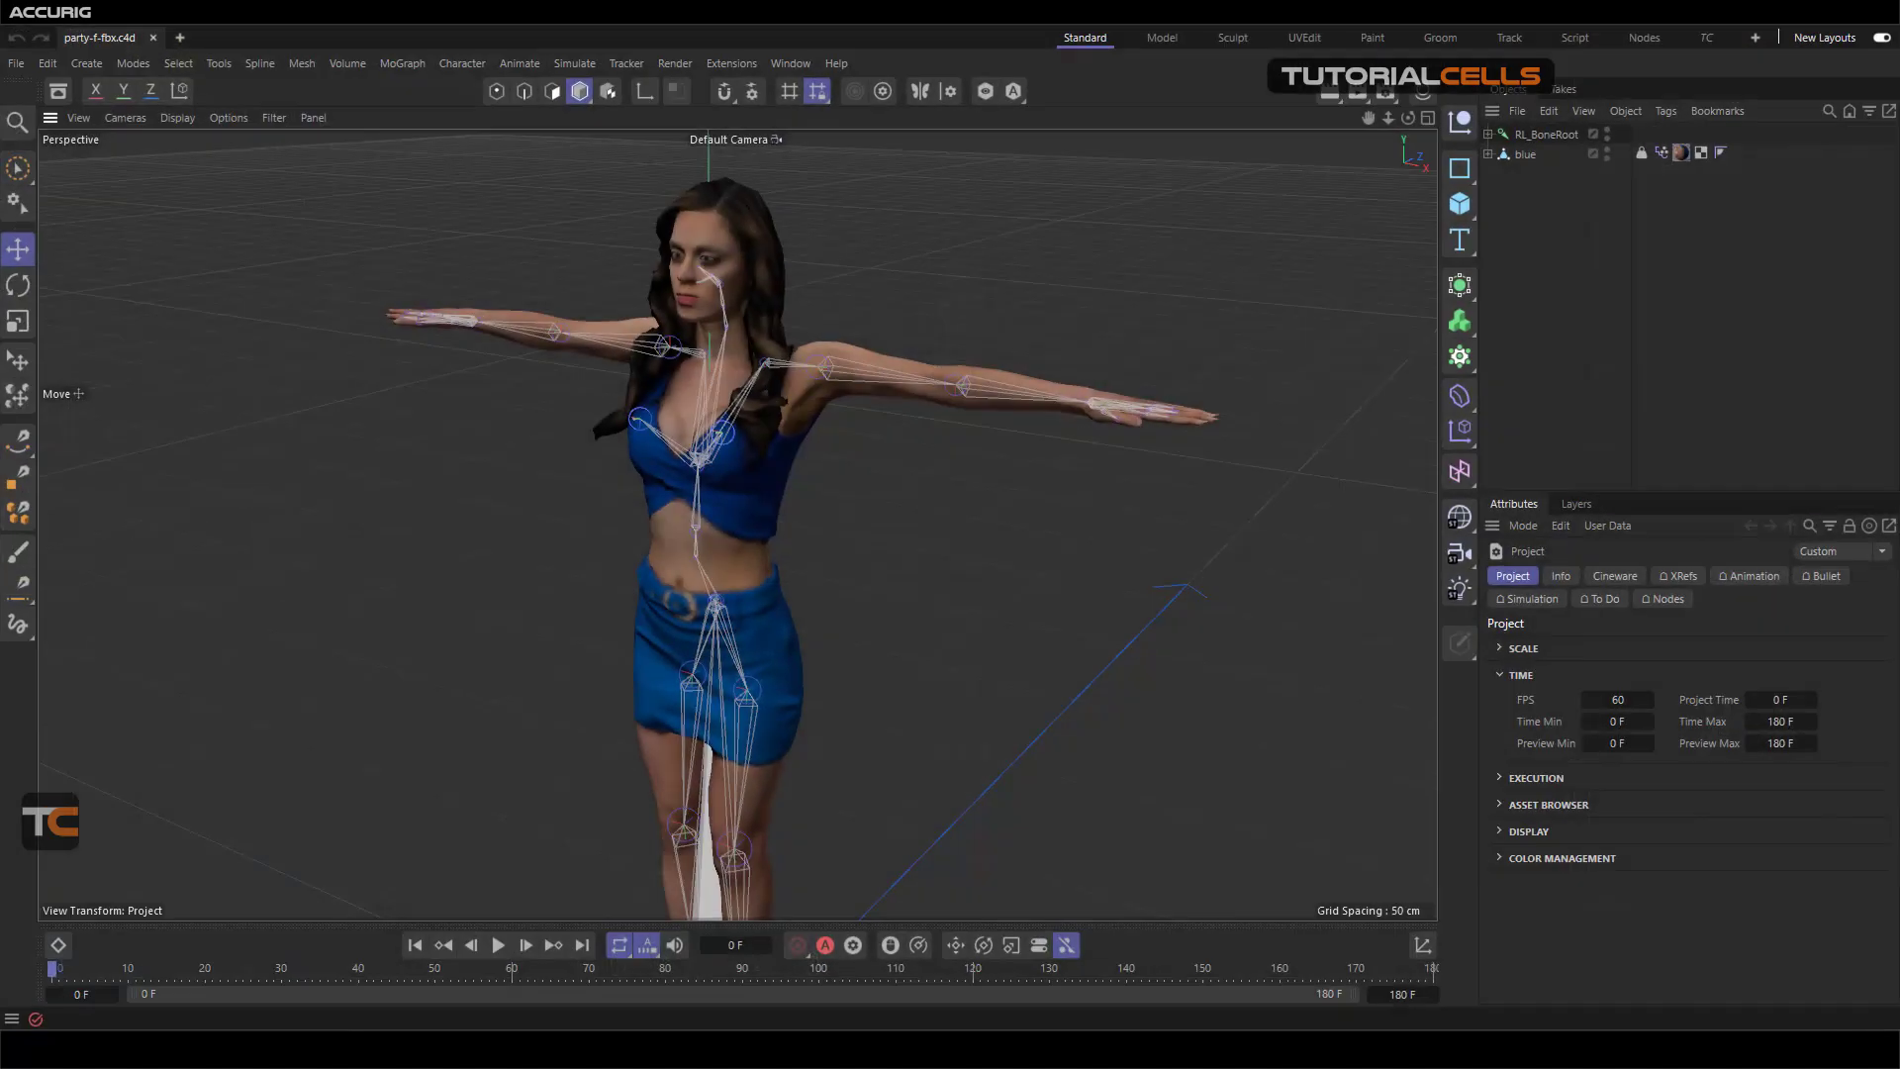
- Switch to Cinema 4D and inspect the imported character mesh and its bone hierarchy in the viewport
alt+drag(833, 461, 745, 453)
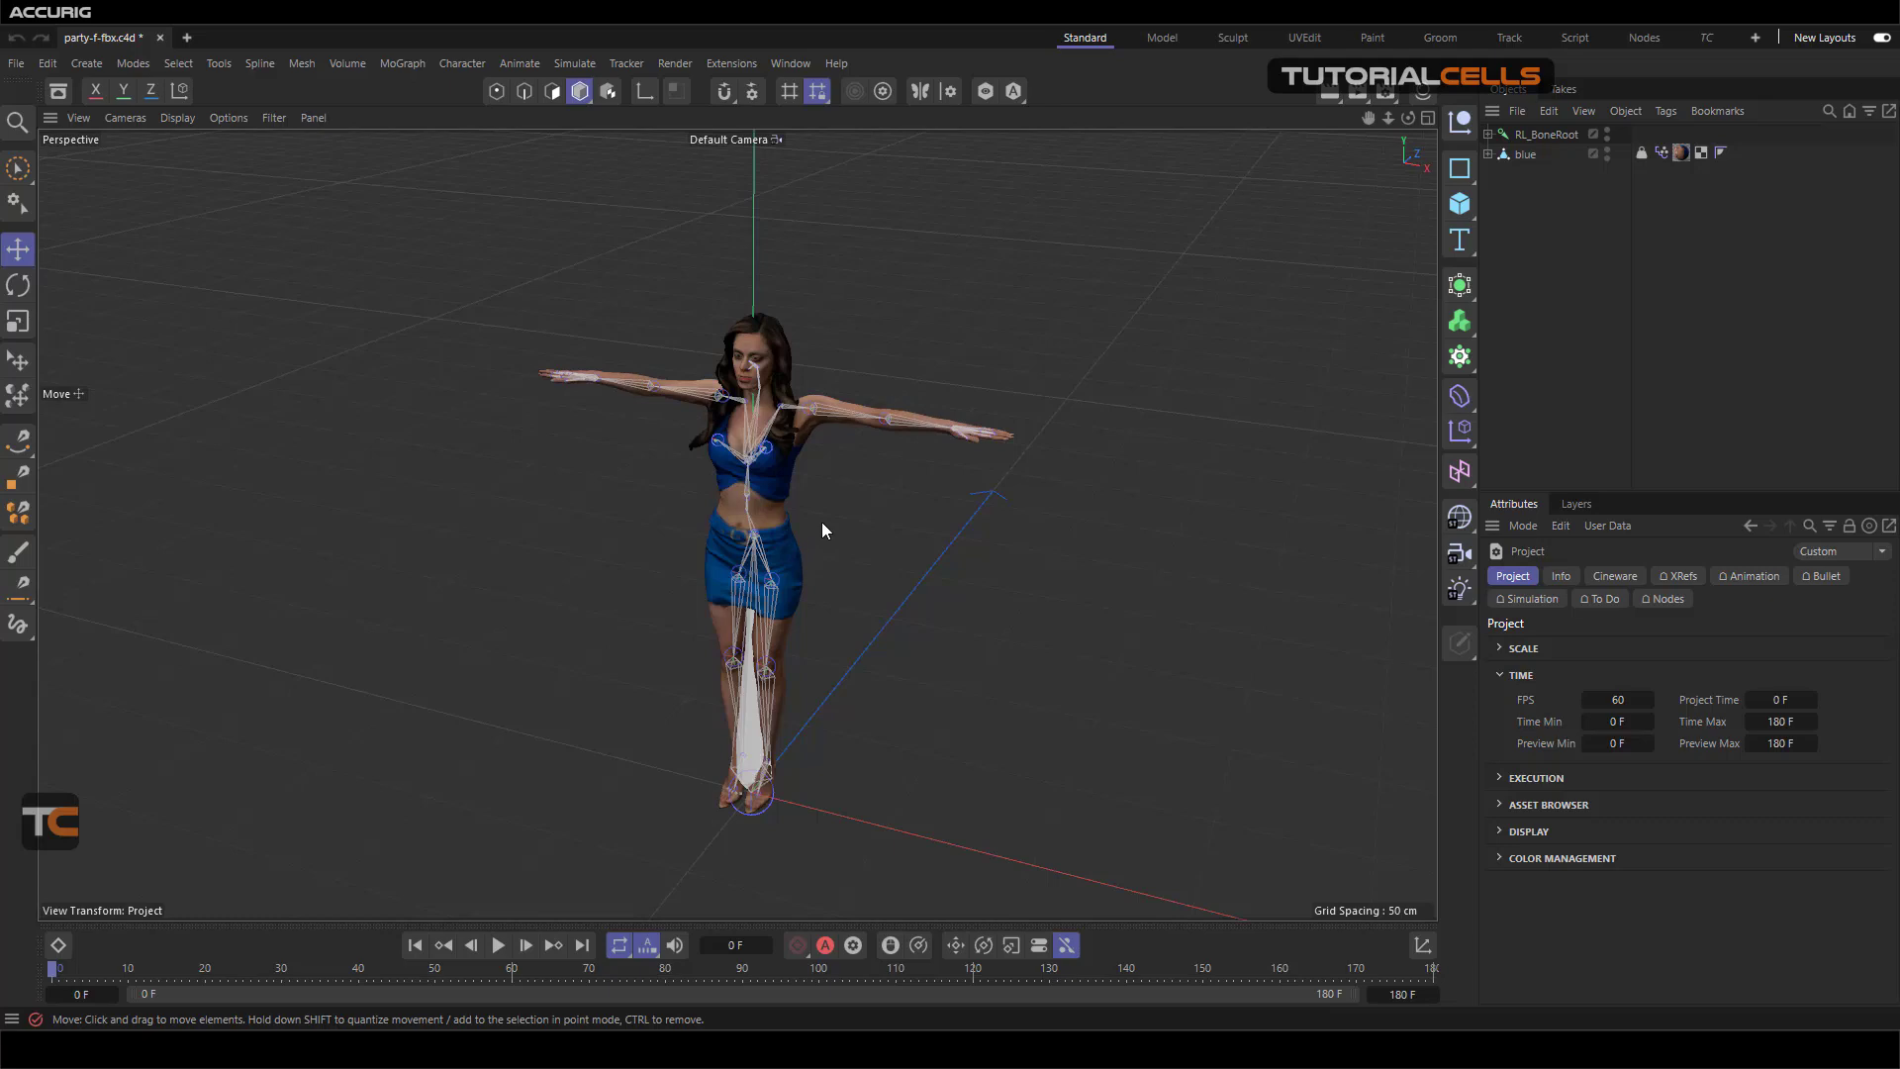
scroll(821, 521, up, 4)
alt+drag(639, 499, 573, 605)
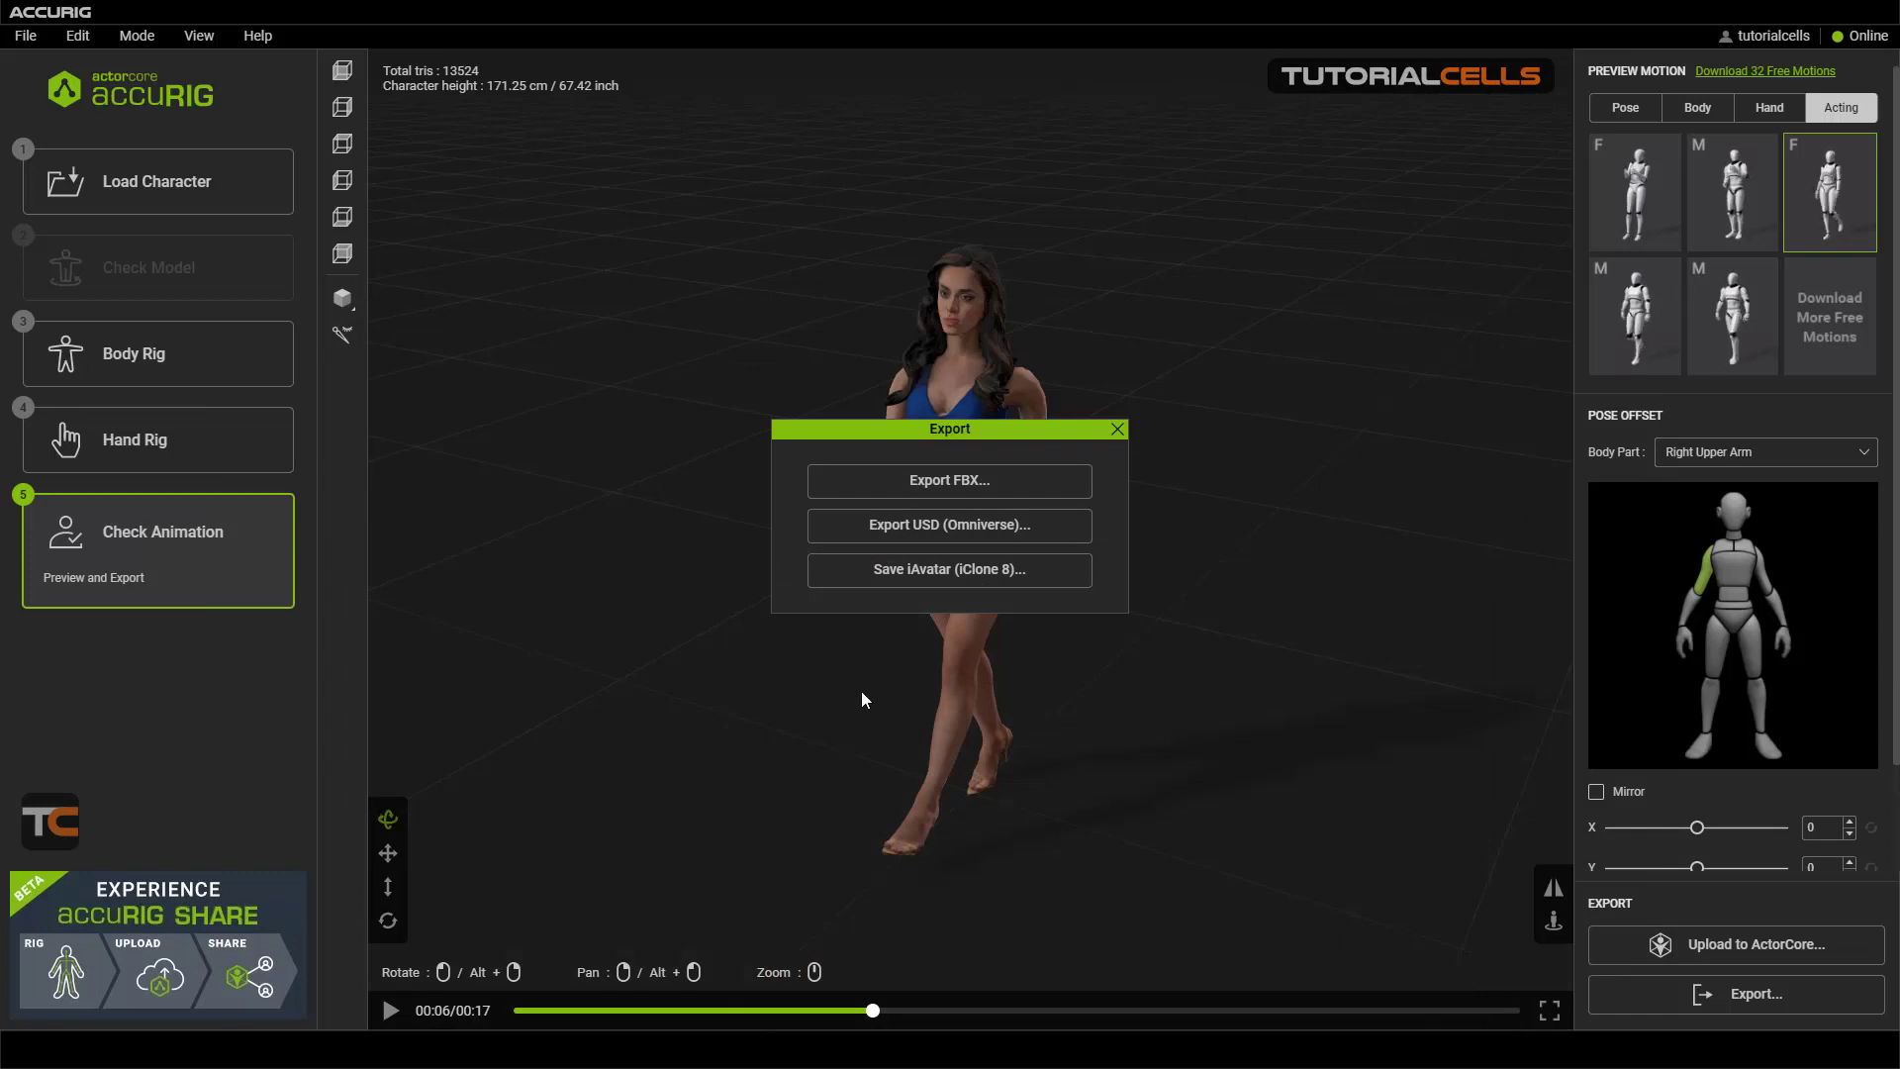
- Review the target applications offered for FBX export, including the Cinema 4D versions, and close the export options without exporting
click(950, 483)
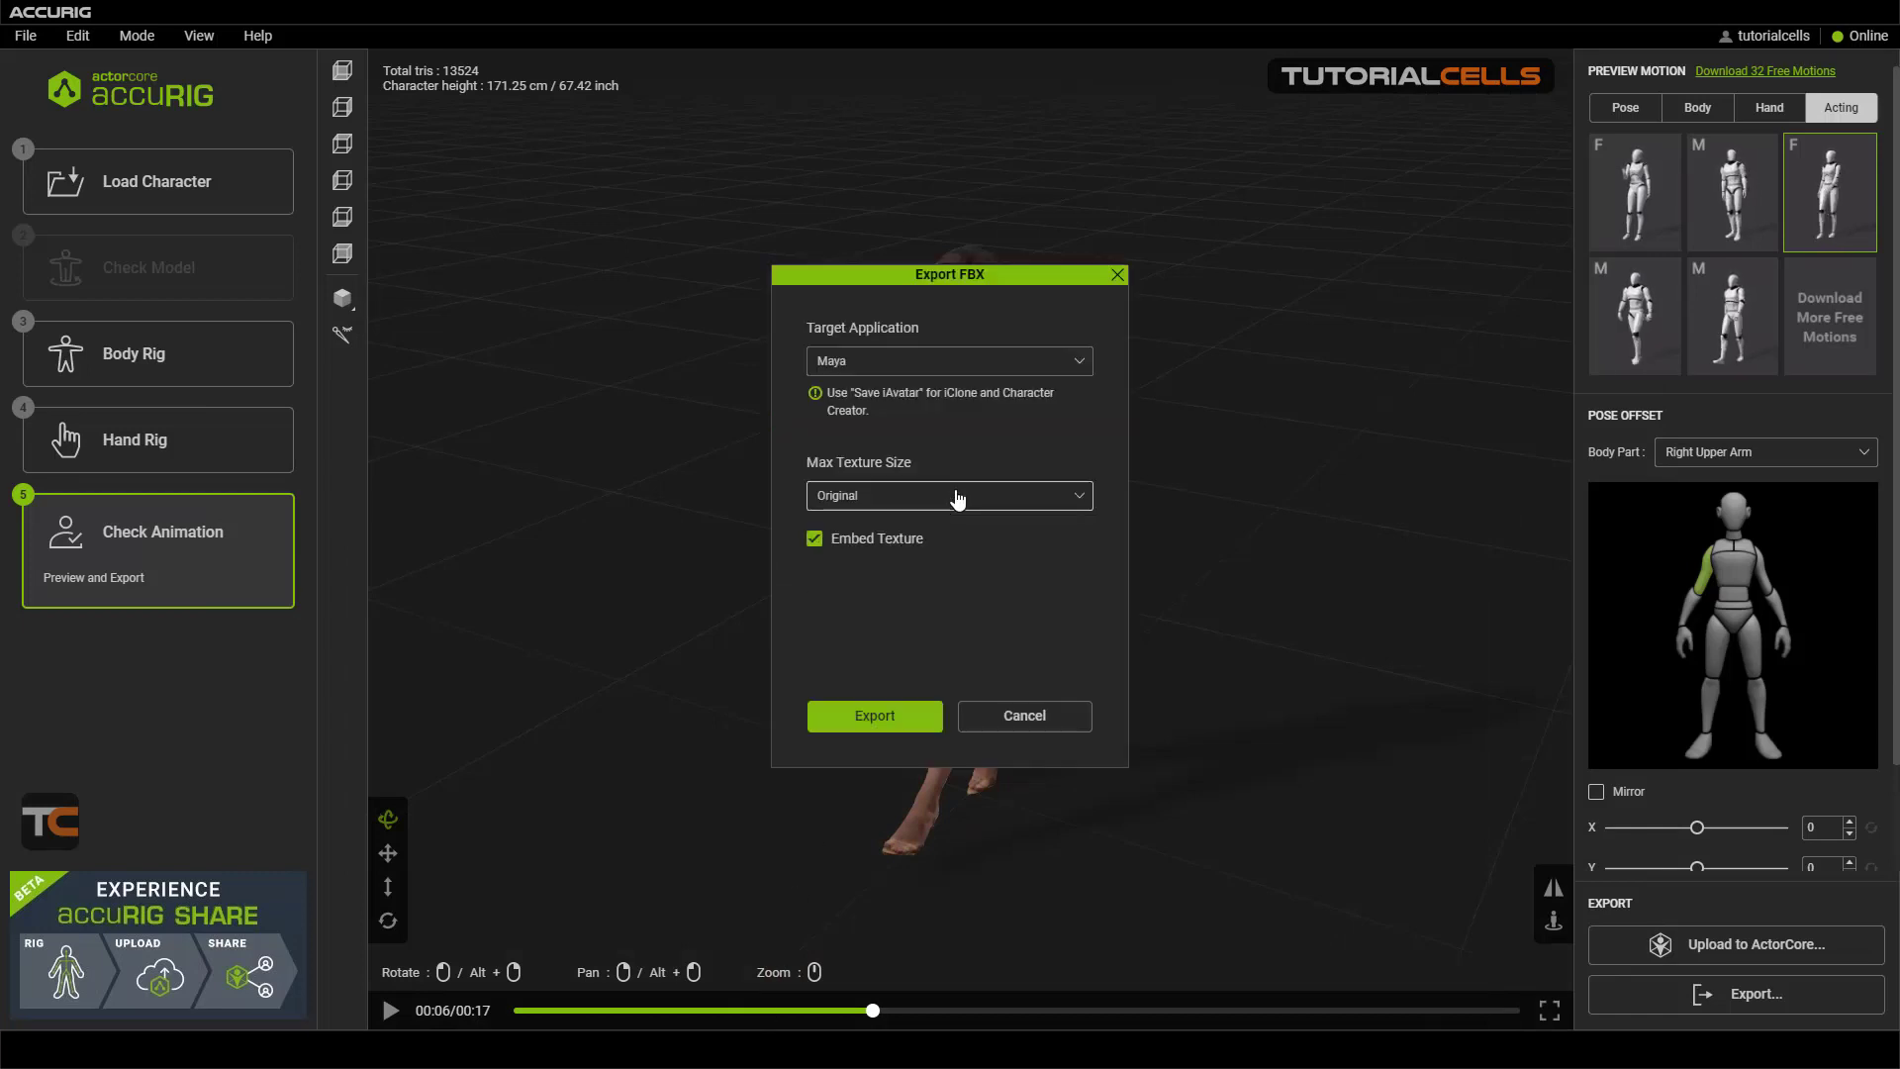
click(955, 362)
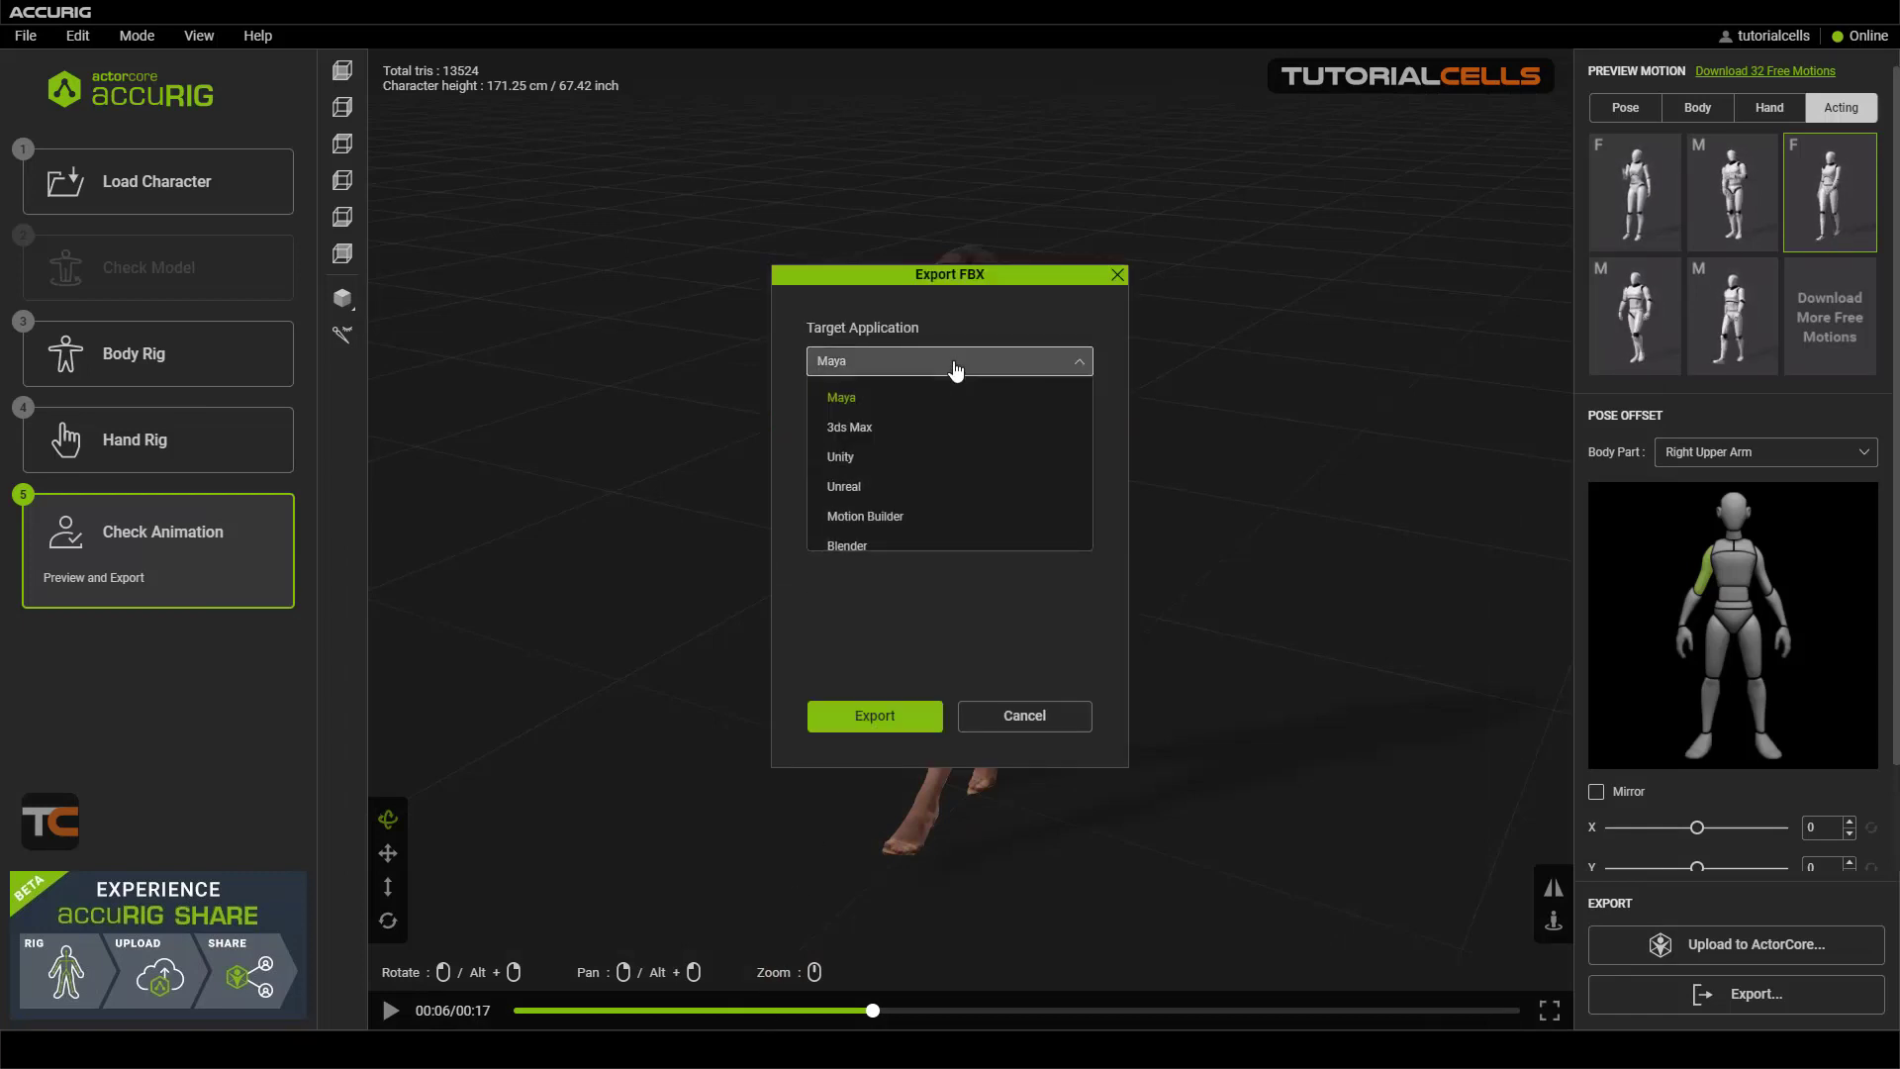
scroll(936, 416, down, 1)
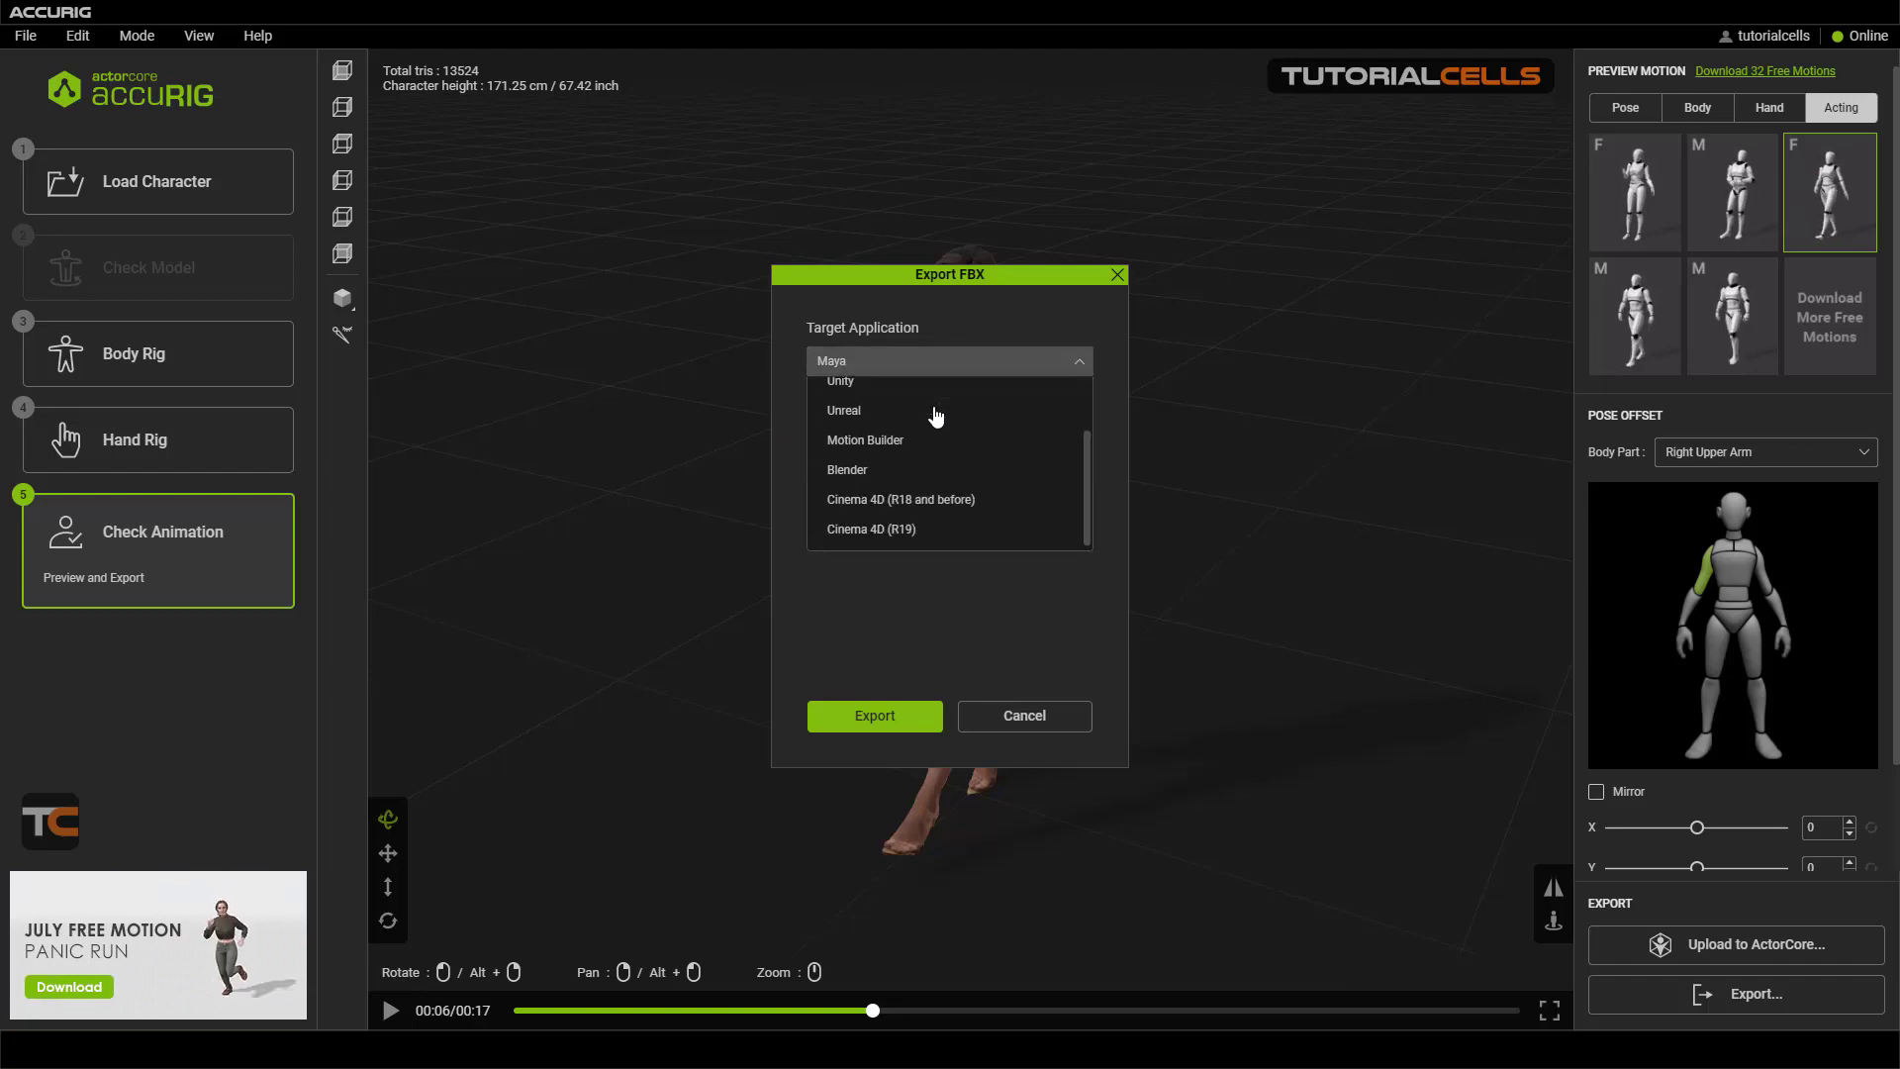
scroll(920, 456, up, 1)
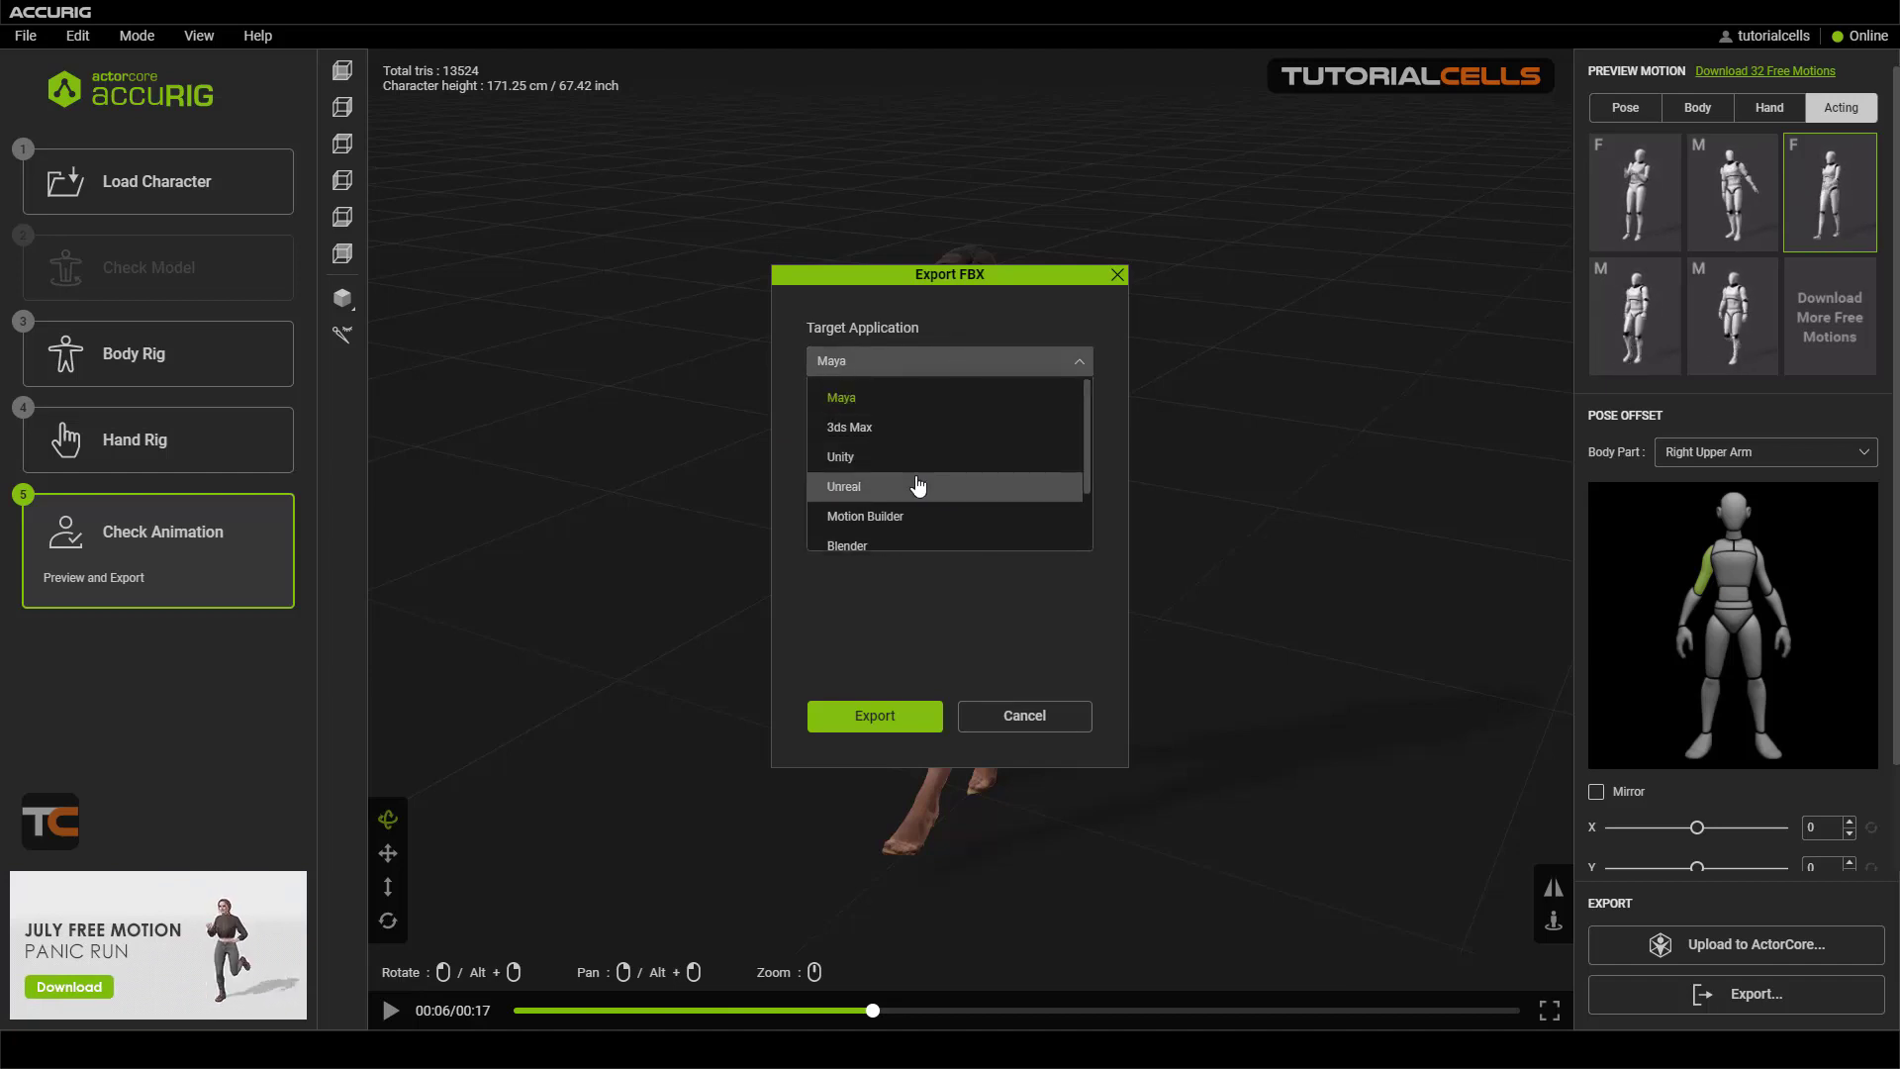
scroll(919, 485, down, 1)
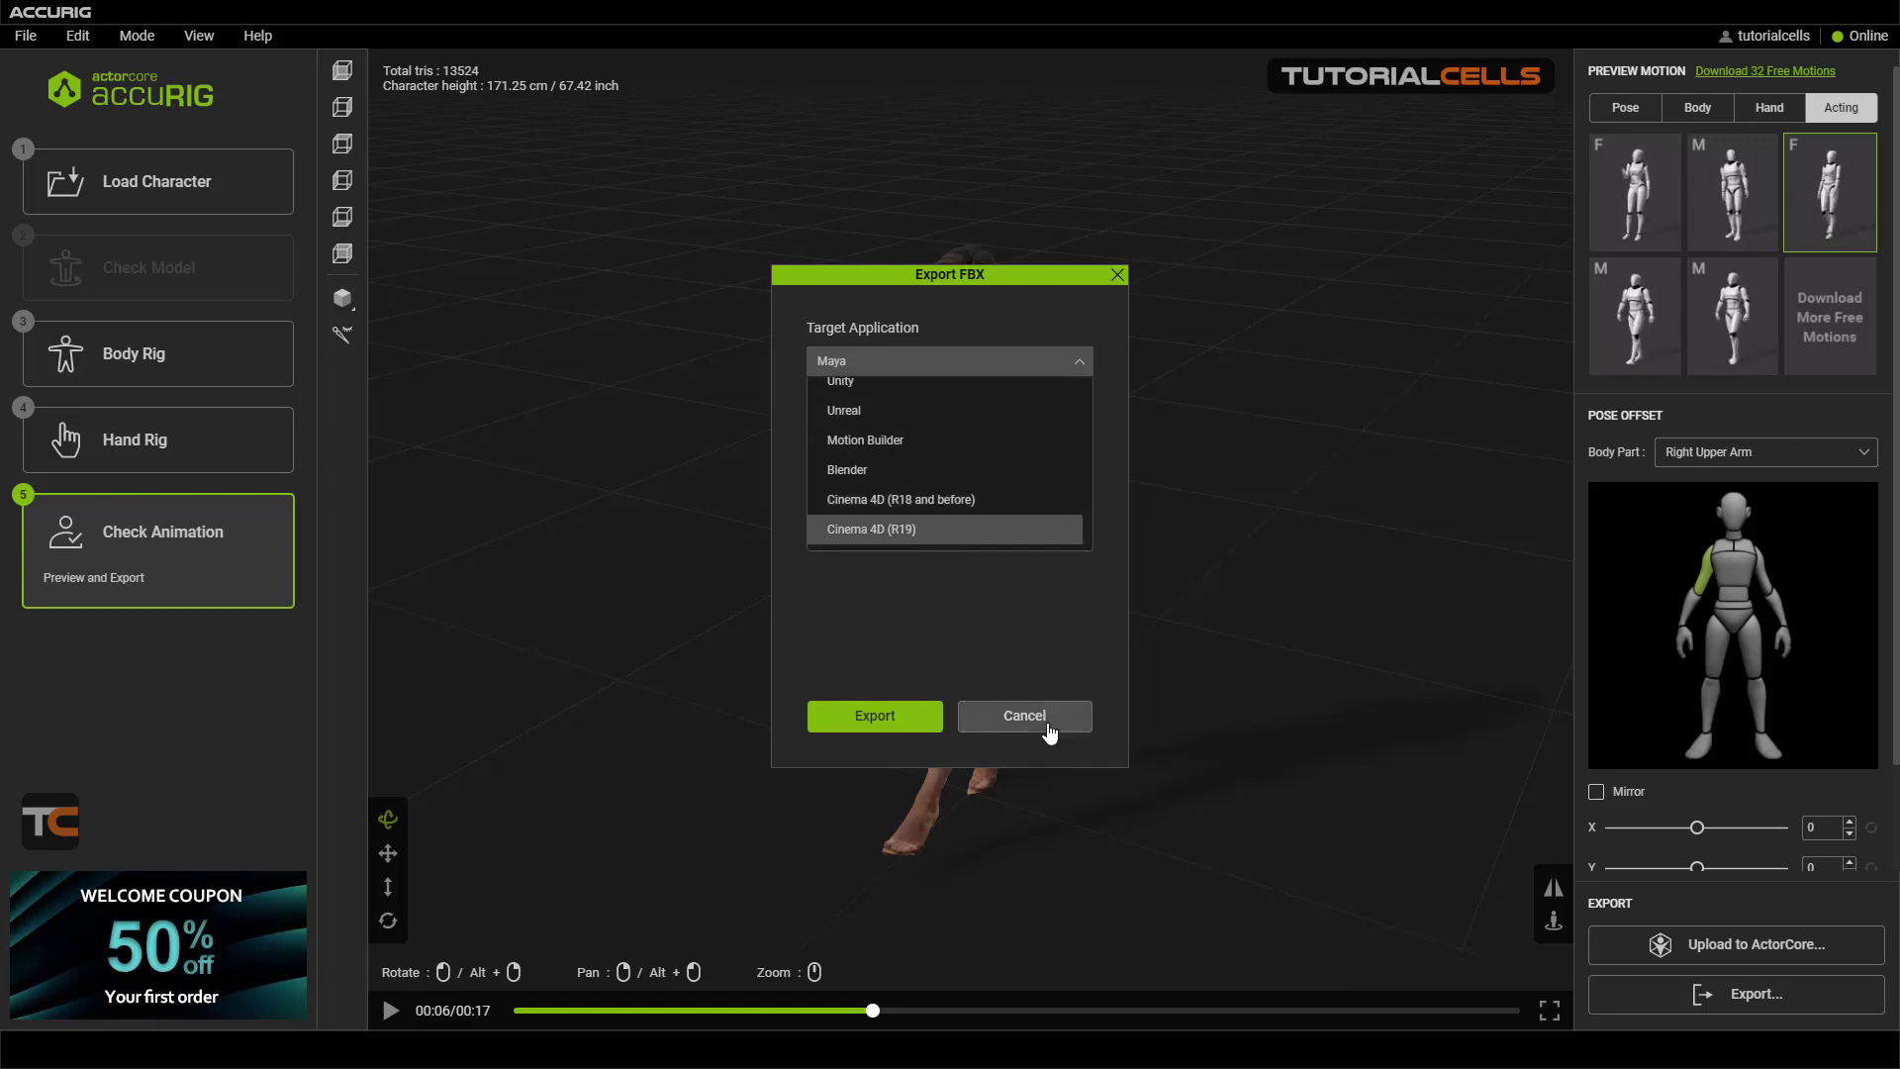
click(881, 715)
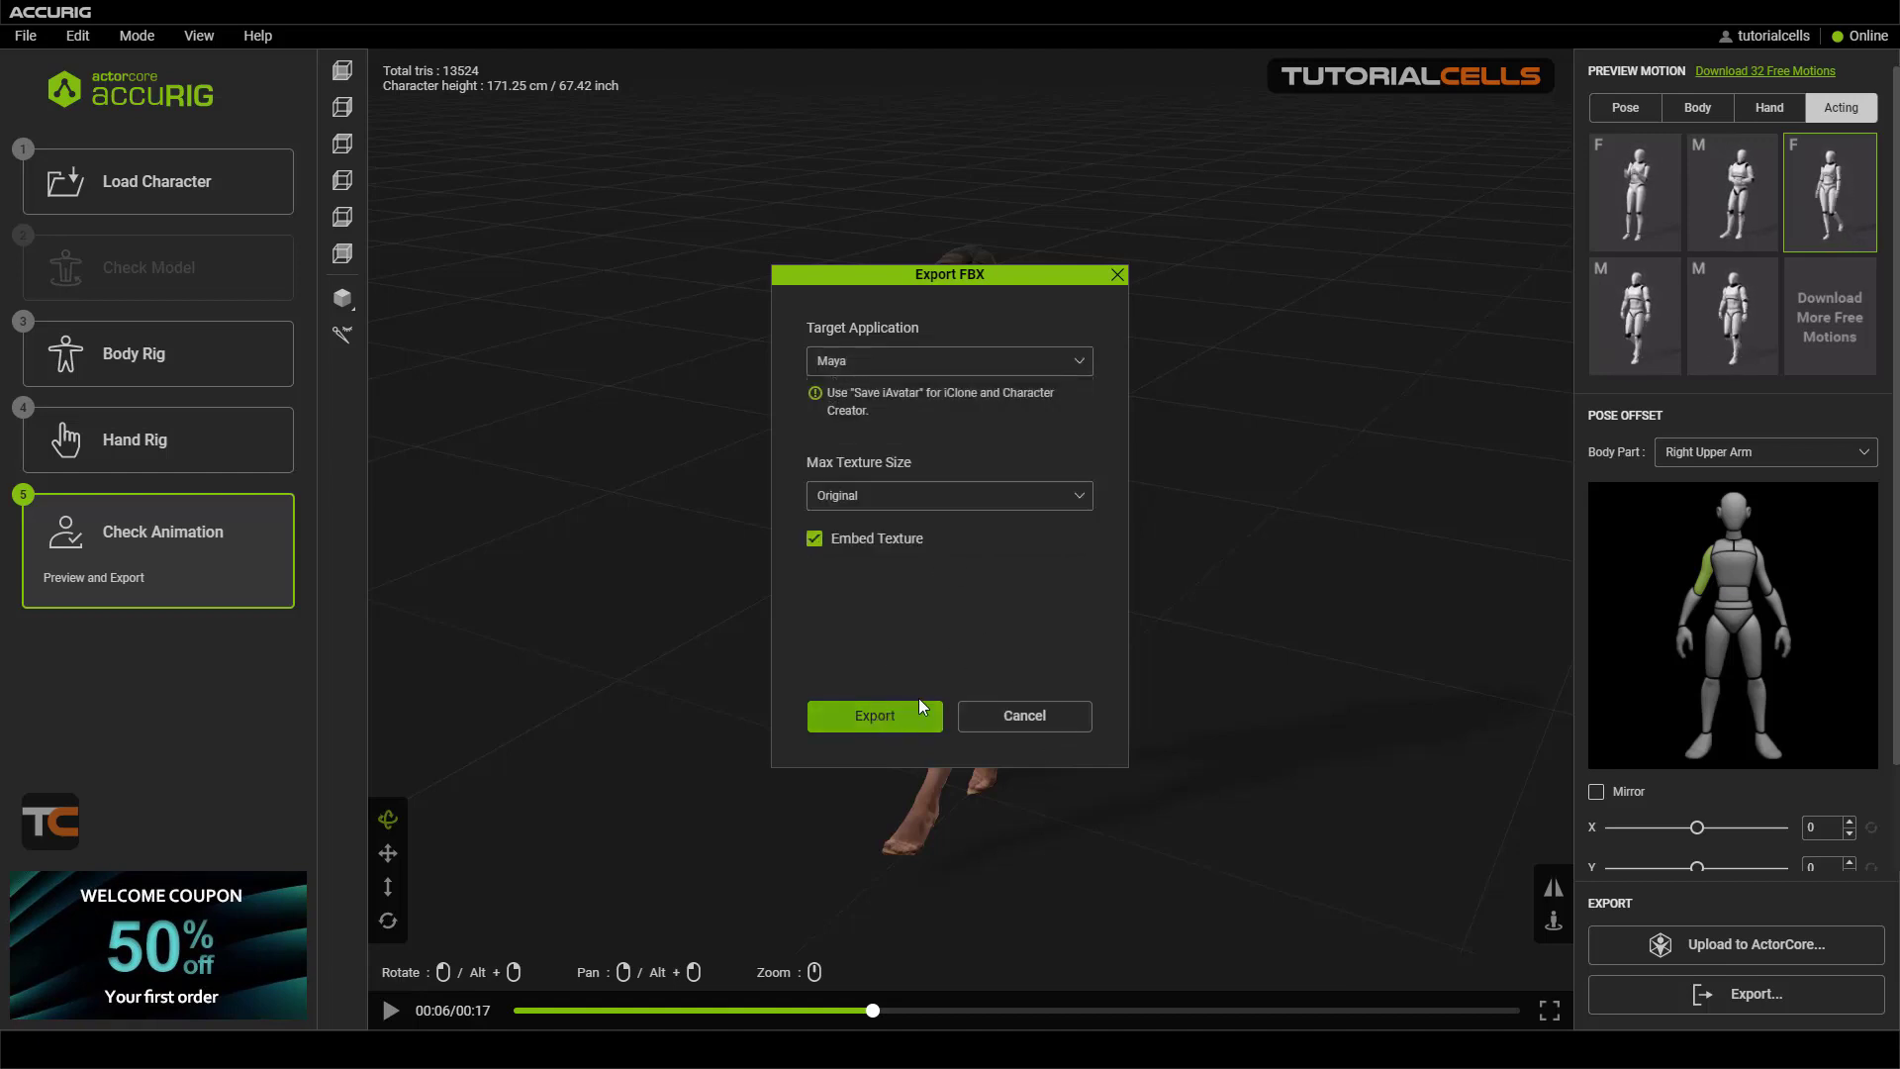
click(1010, 718)
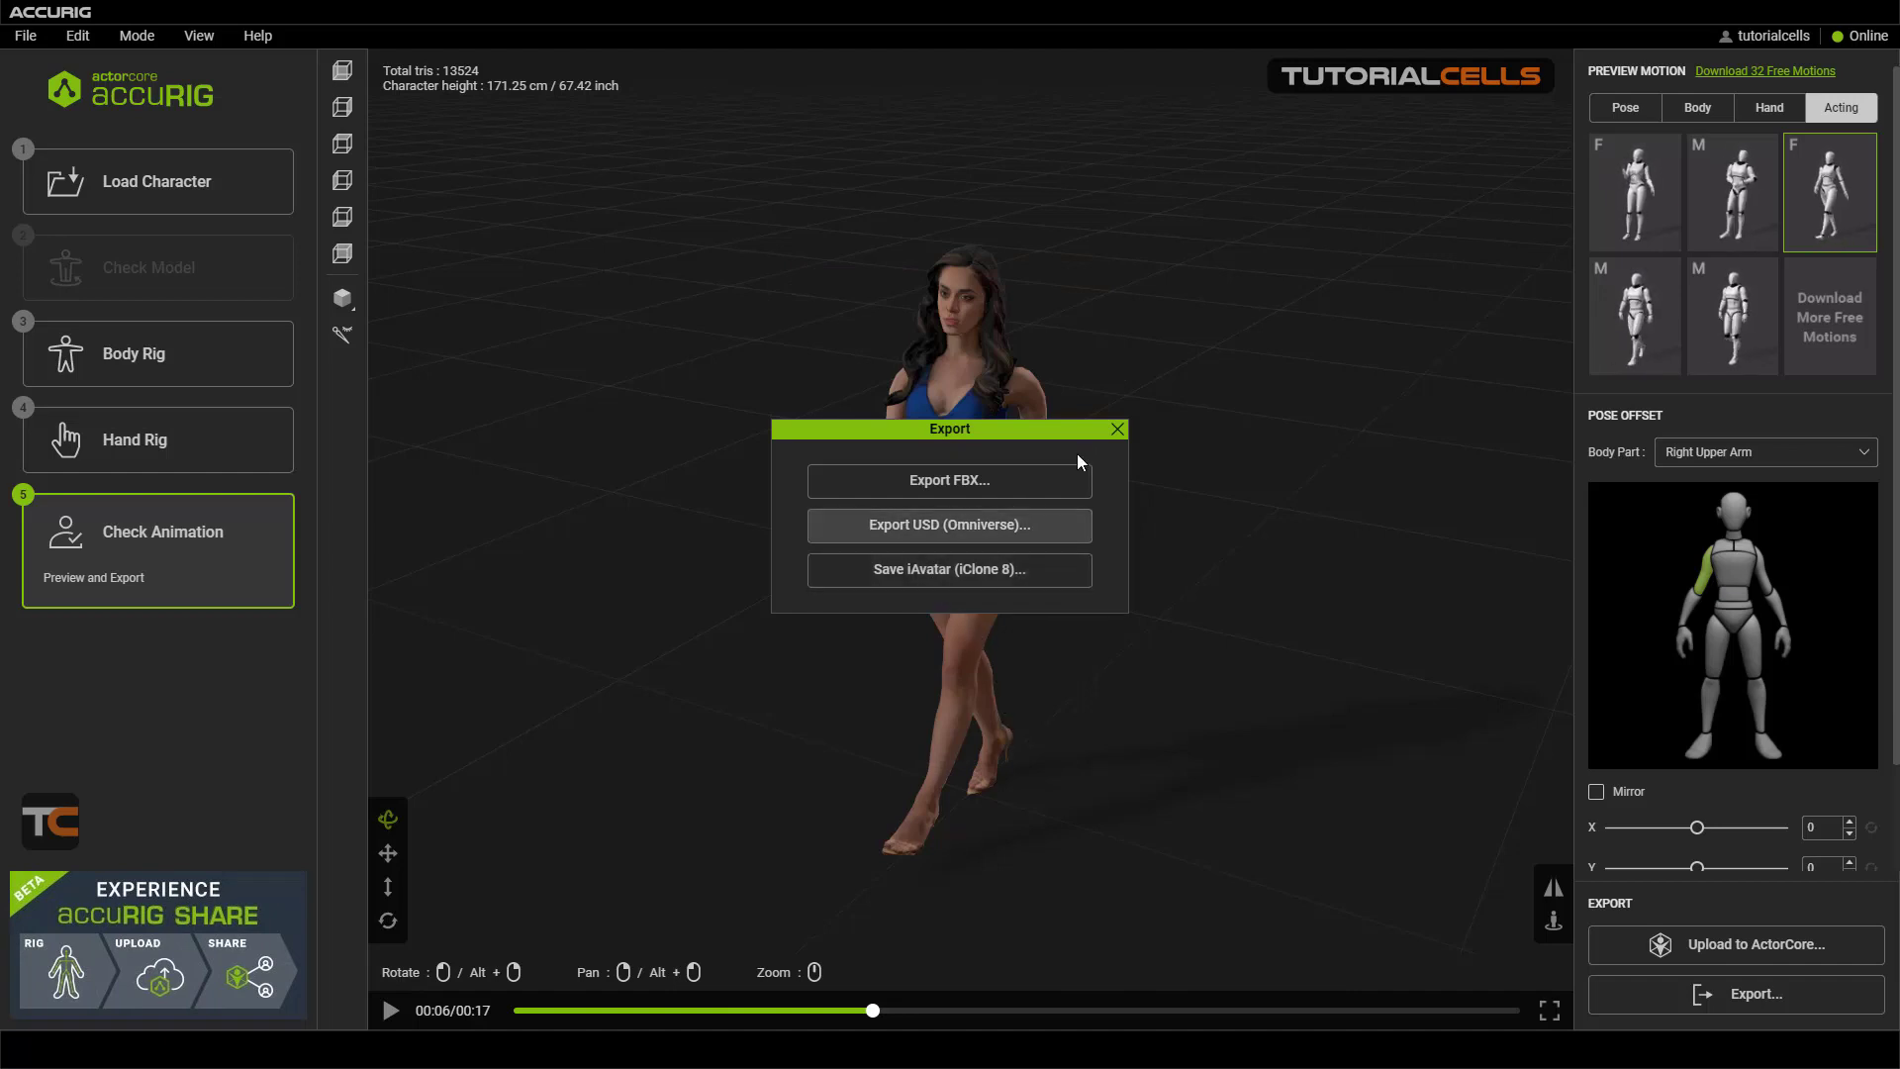
click(1117, 429)
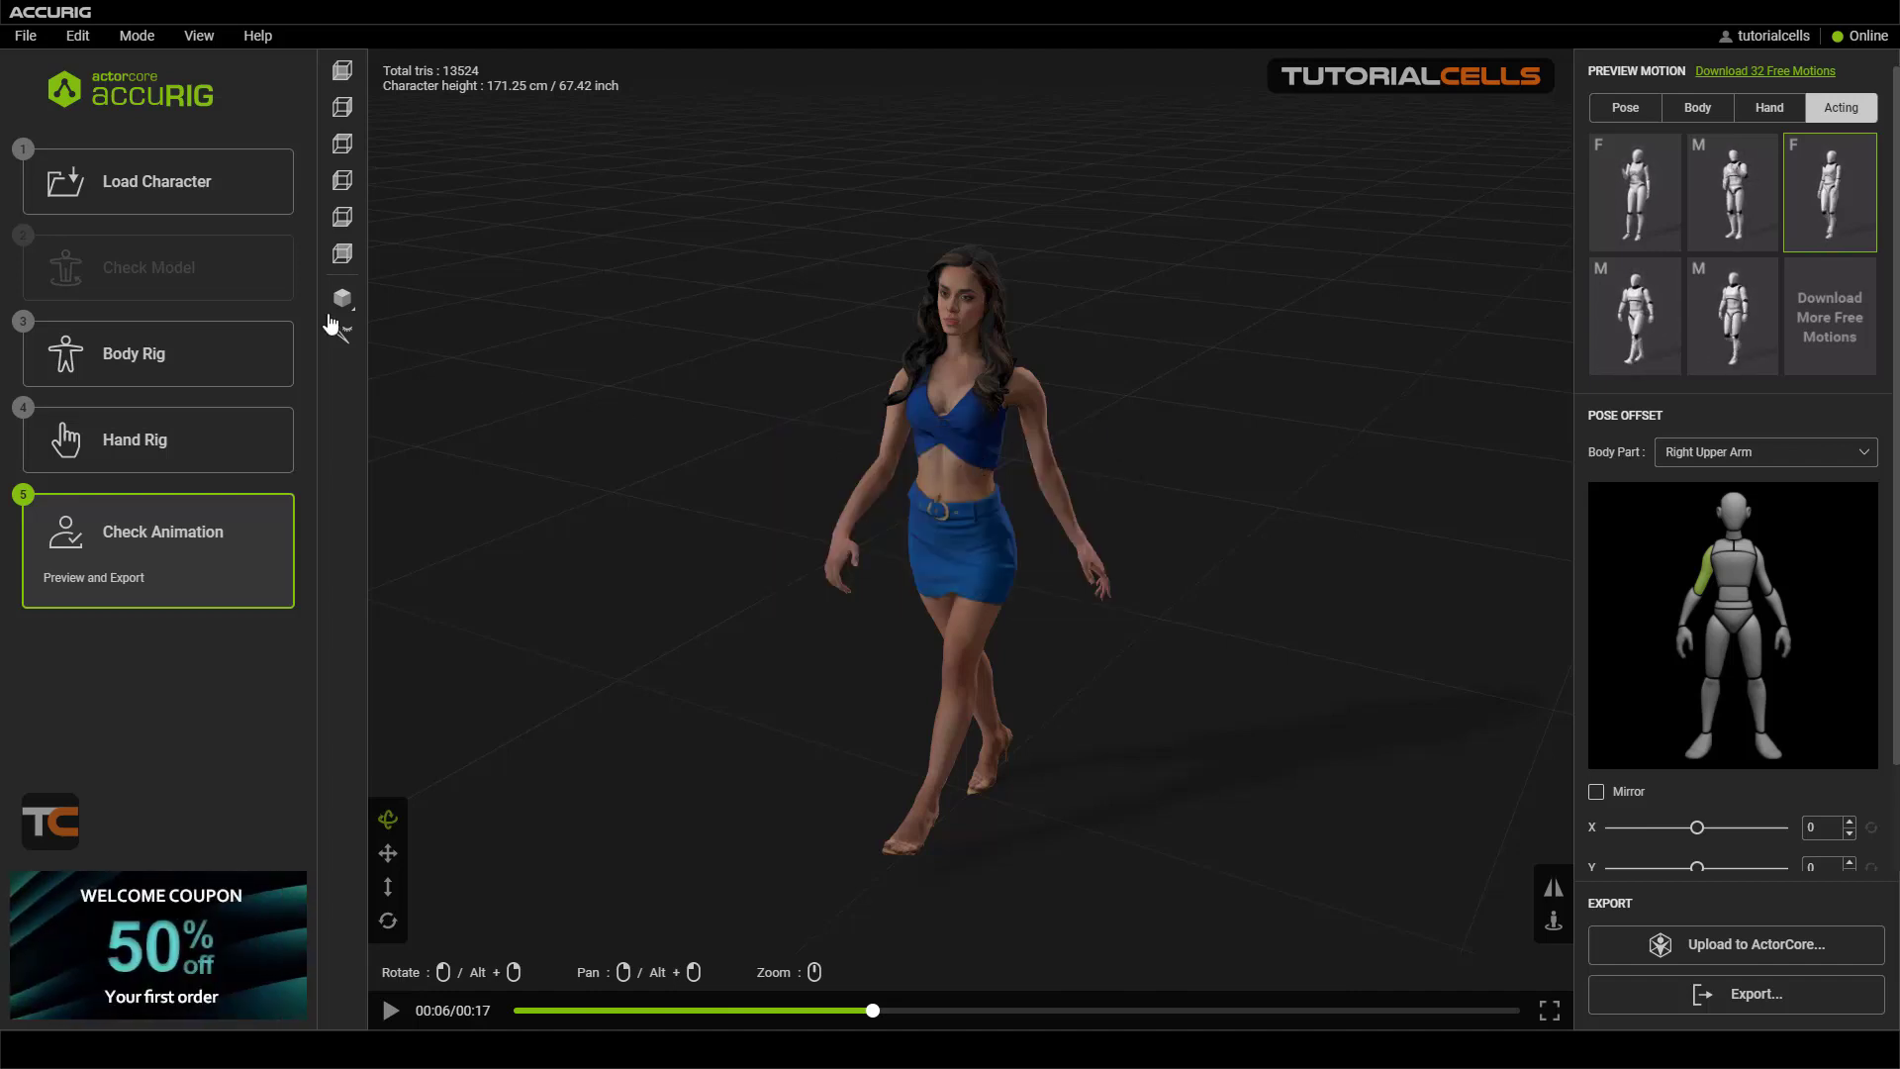
- Load the Mario model as the new character and generate its body joints
click(26, 37)
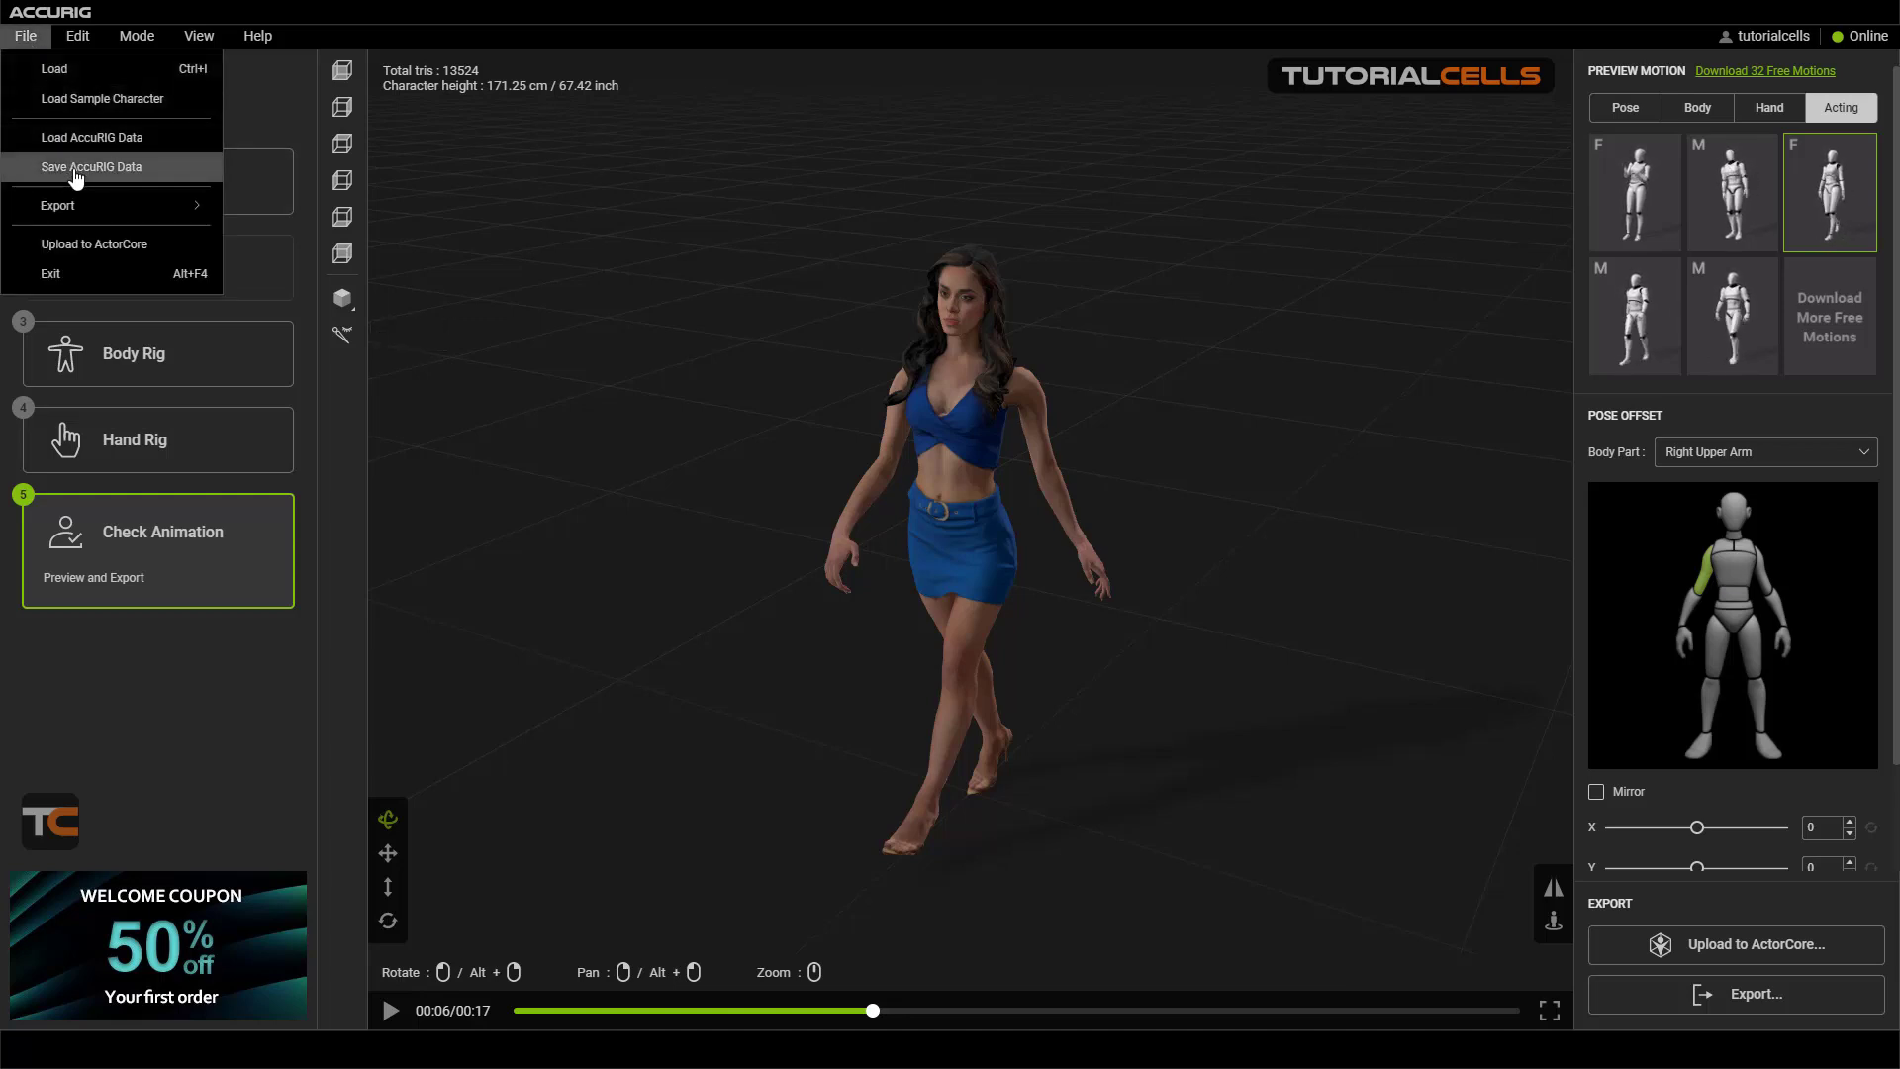
click(1675, 491)
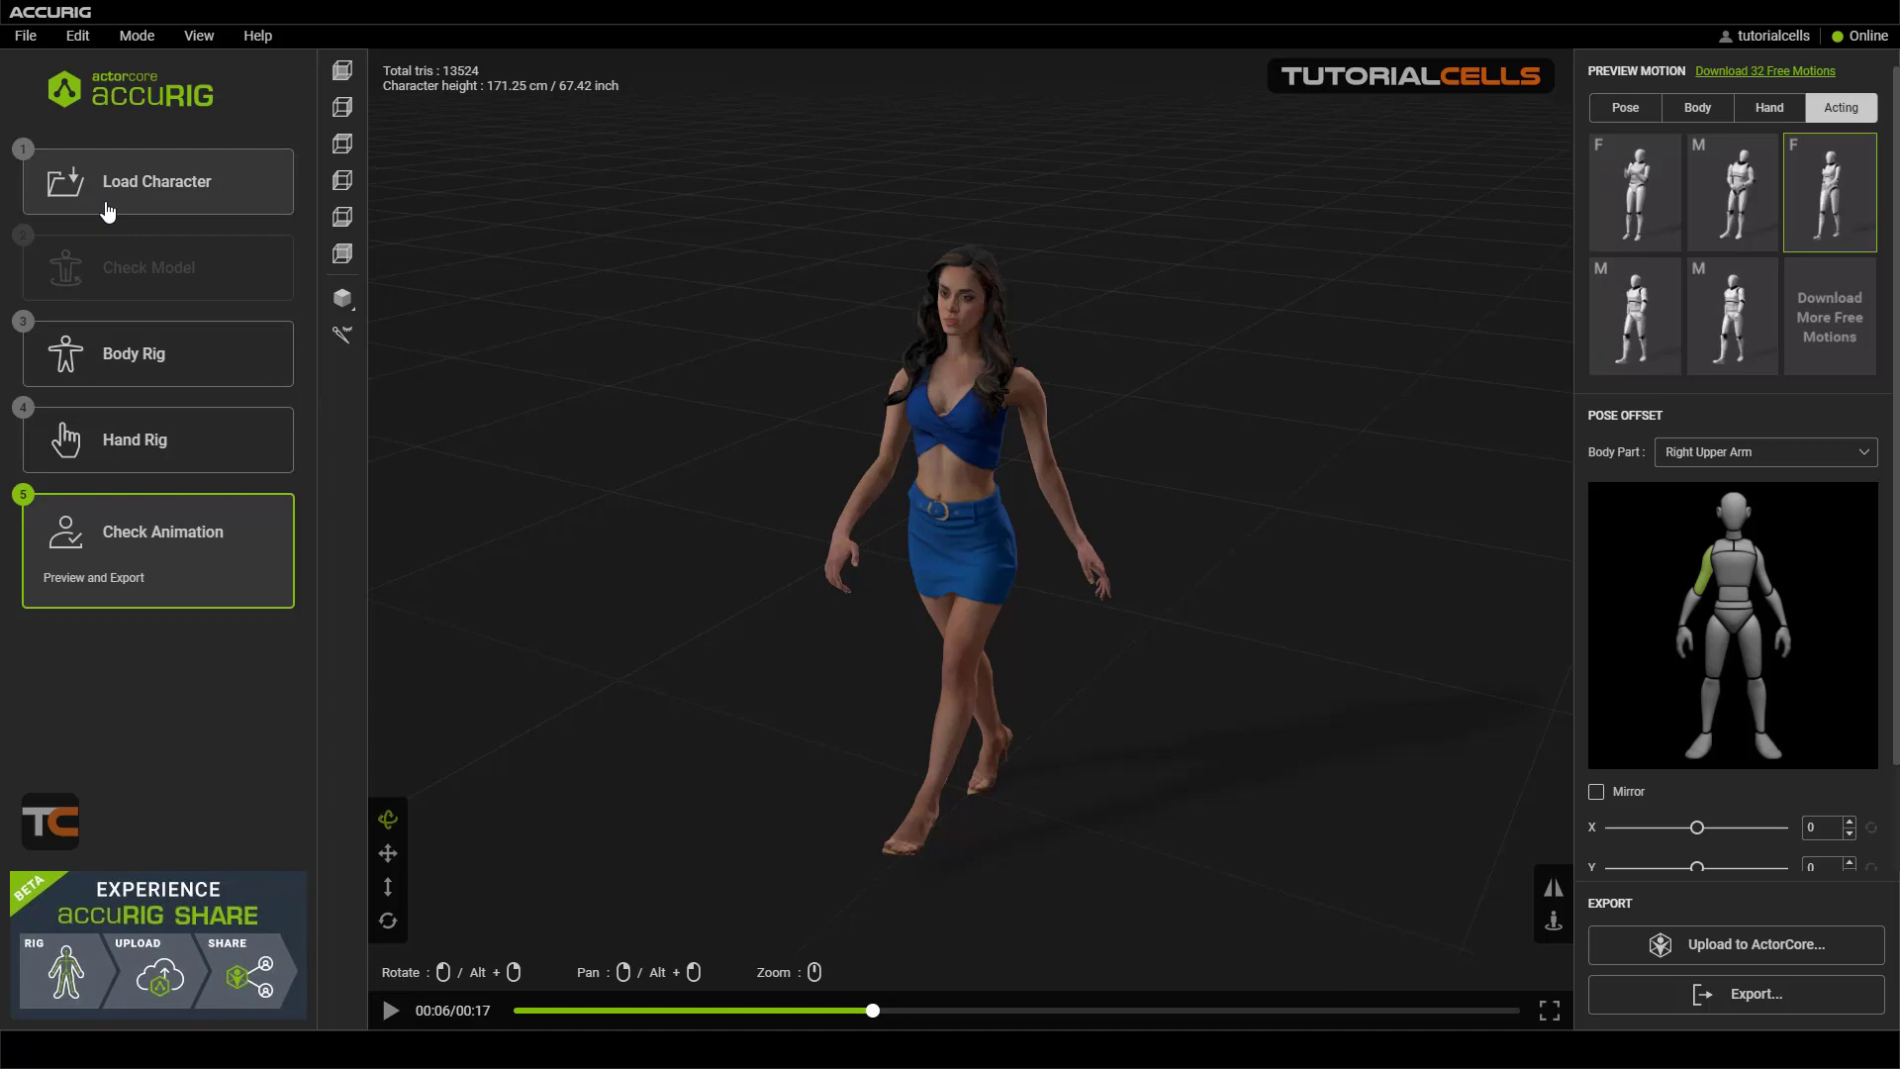
click(178, 203)
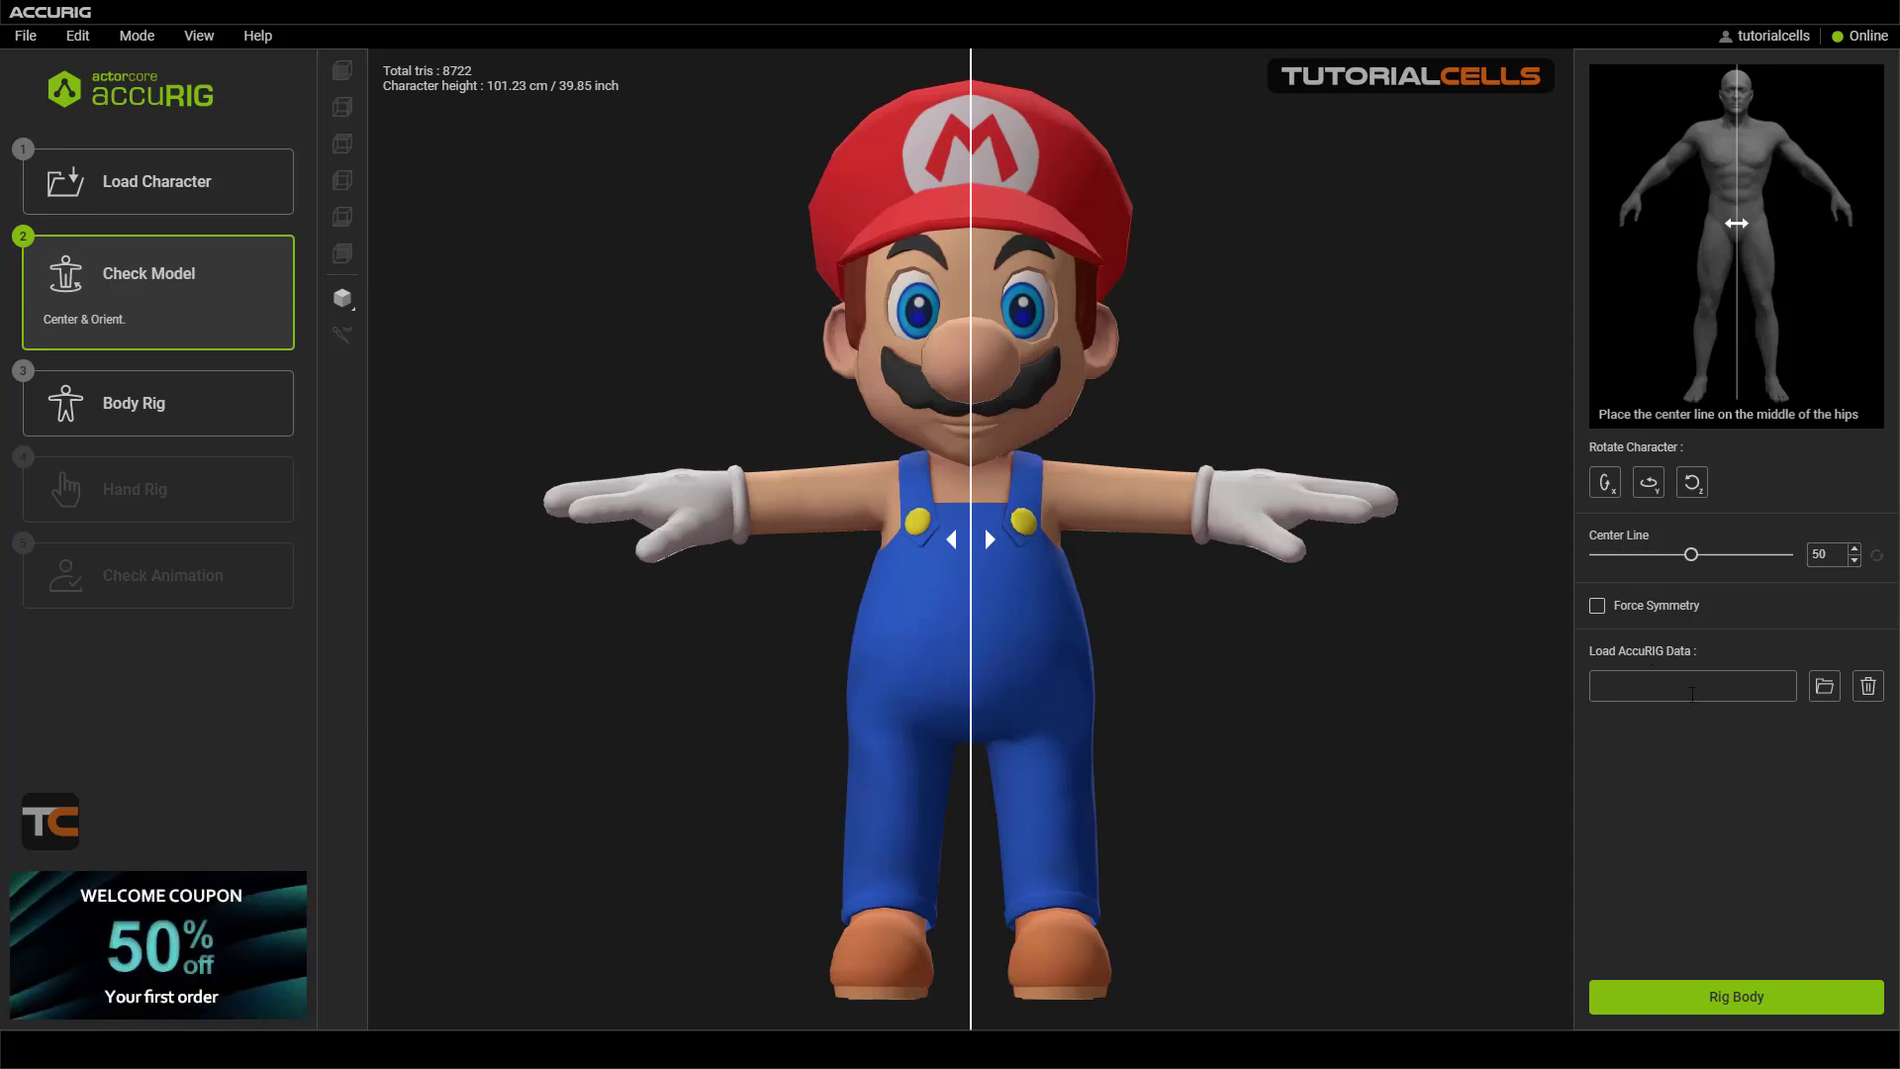
click(1722, 993)
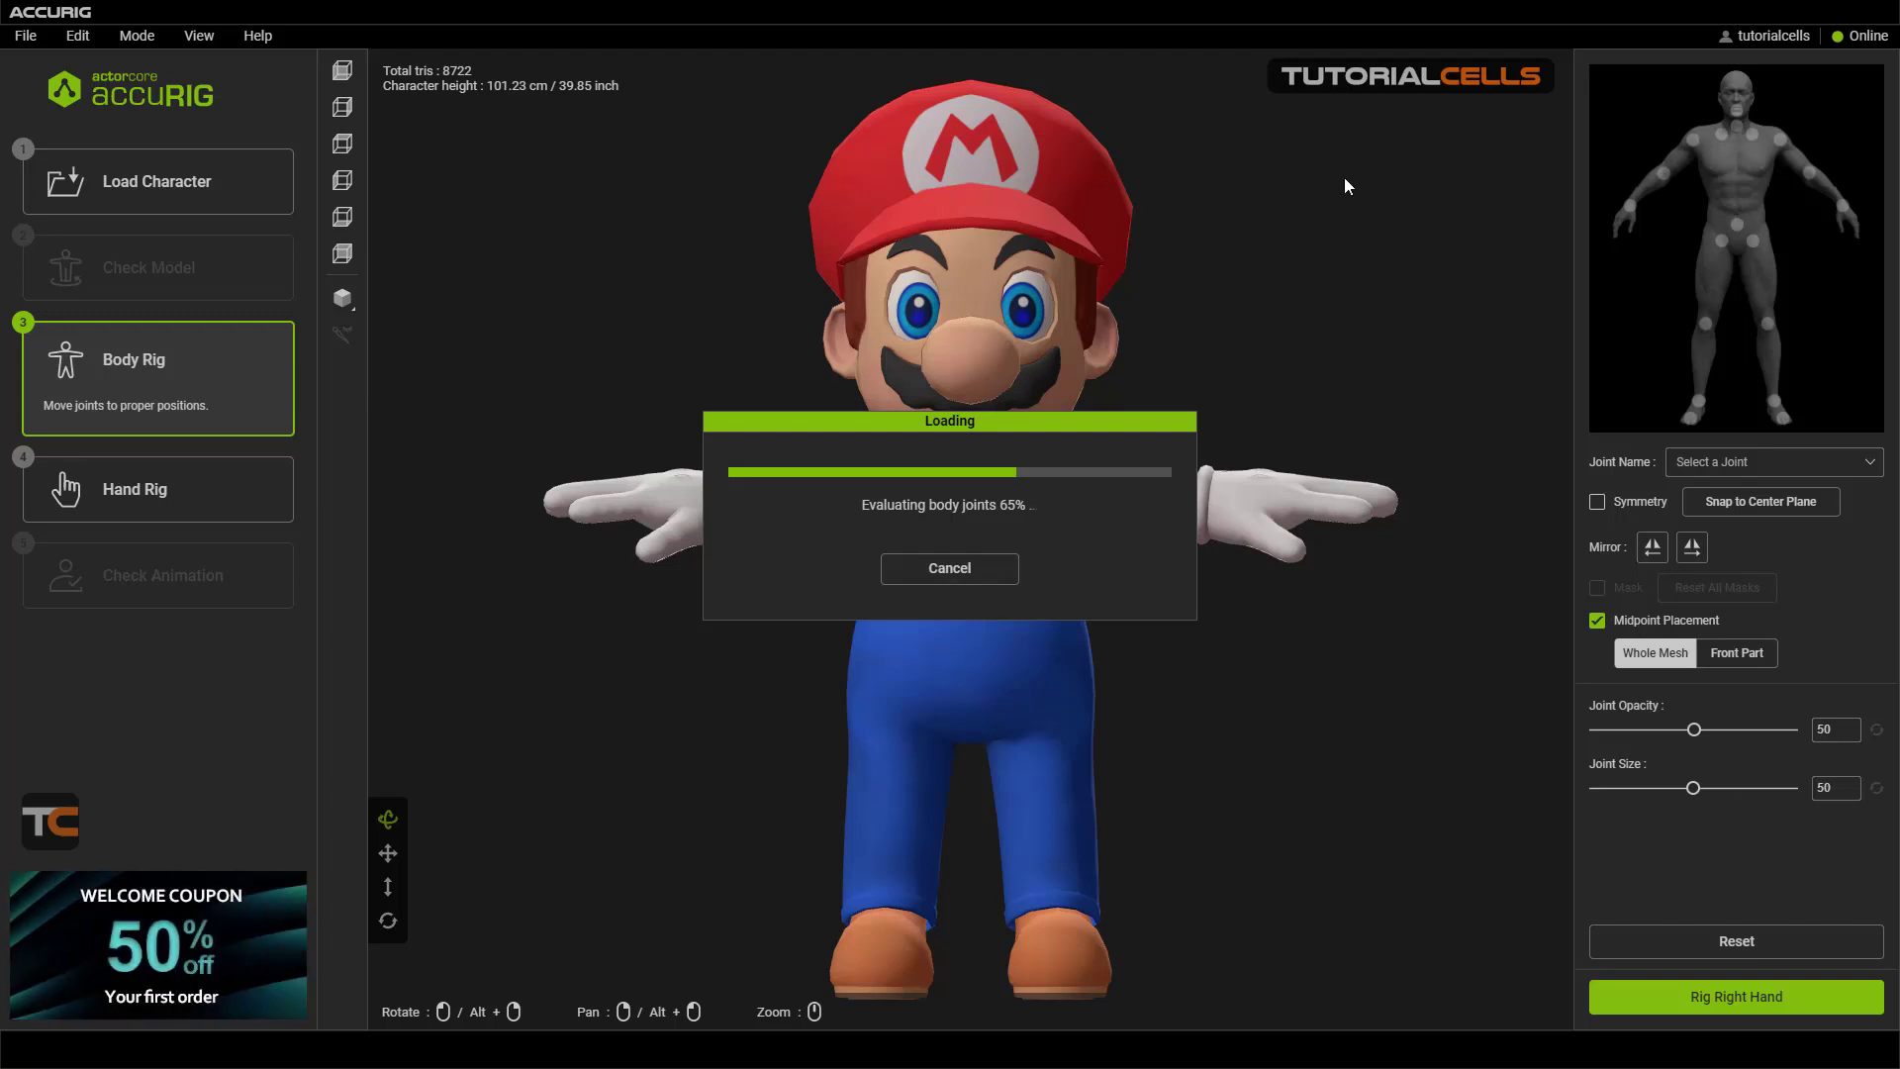
- Enable joint symmetry, and move the left elbow joint to mid-arm and the left hand joint to the glove's cuff
right_drag(1215, 358, 1236, 394)
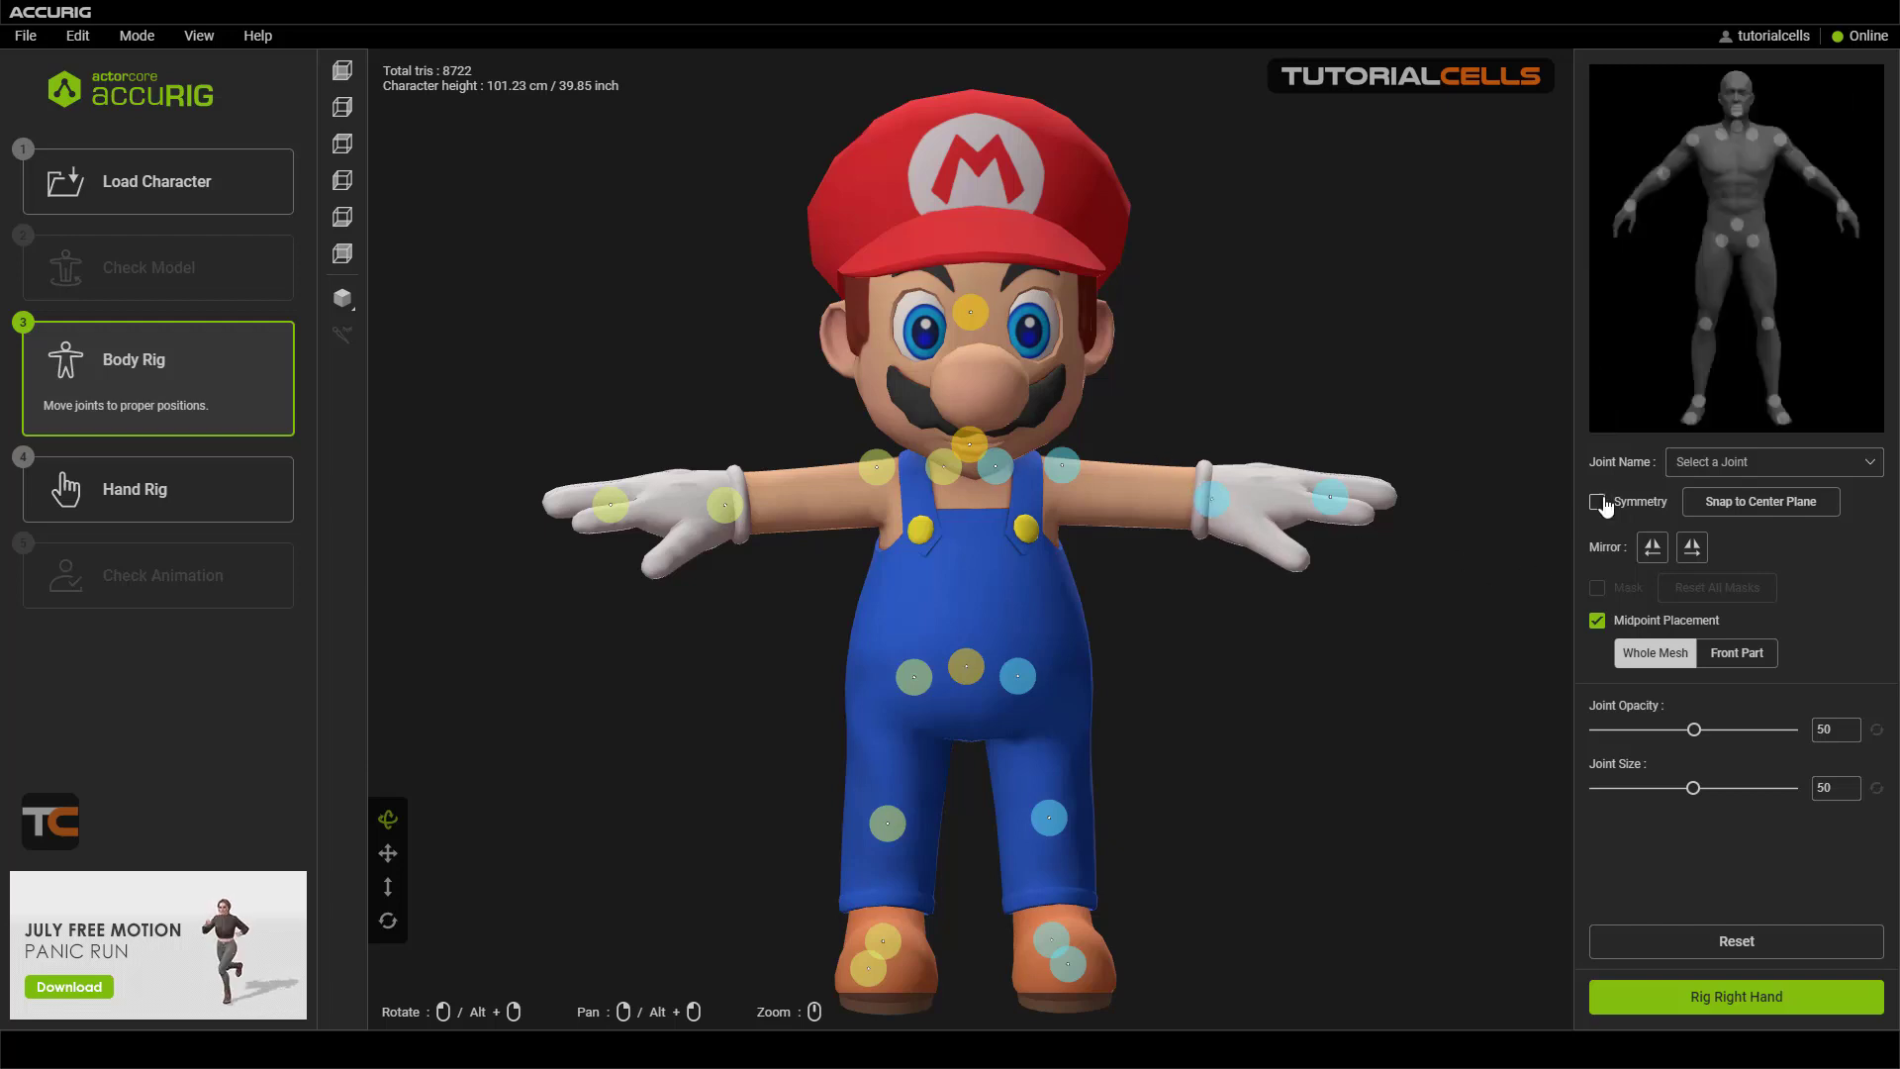
drag(1212, 499, 1149, 495)
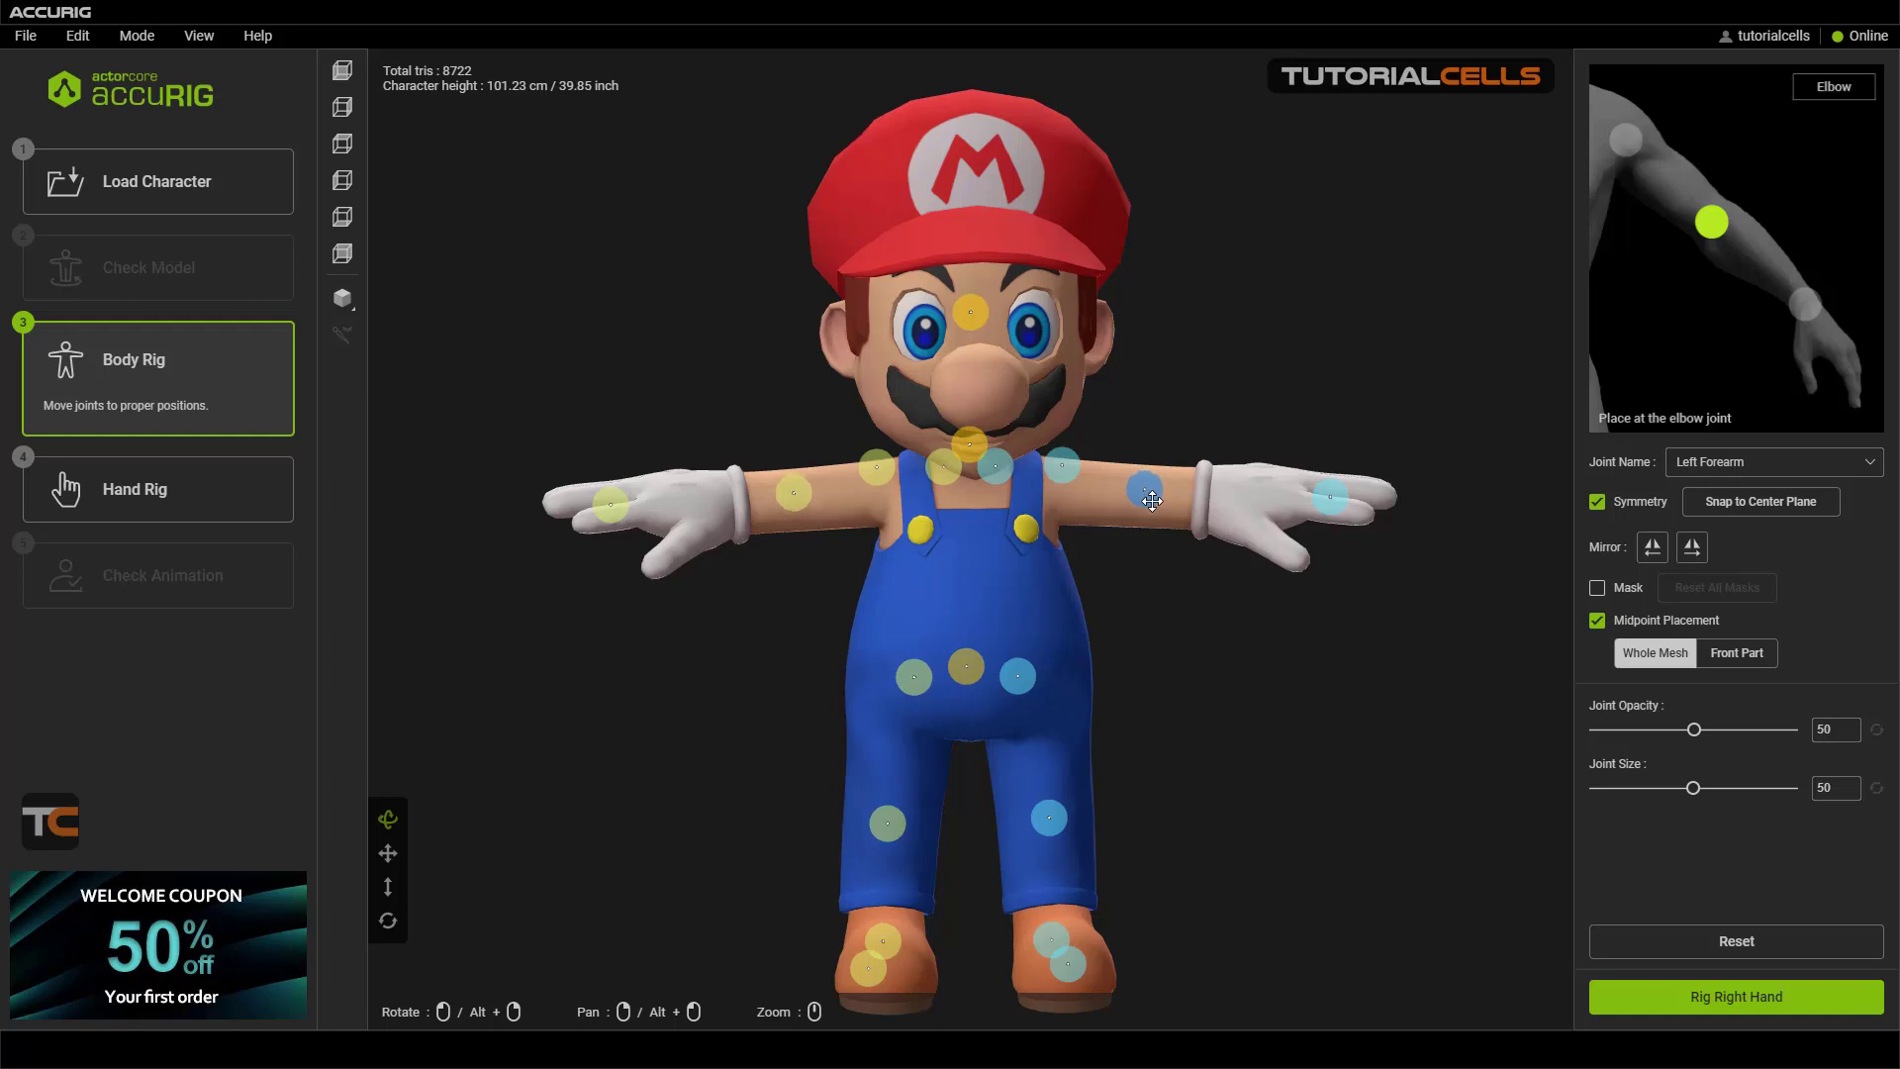
drag(1330, 496, 1217, 495)
click(1144, 492)
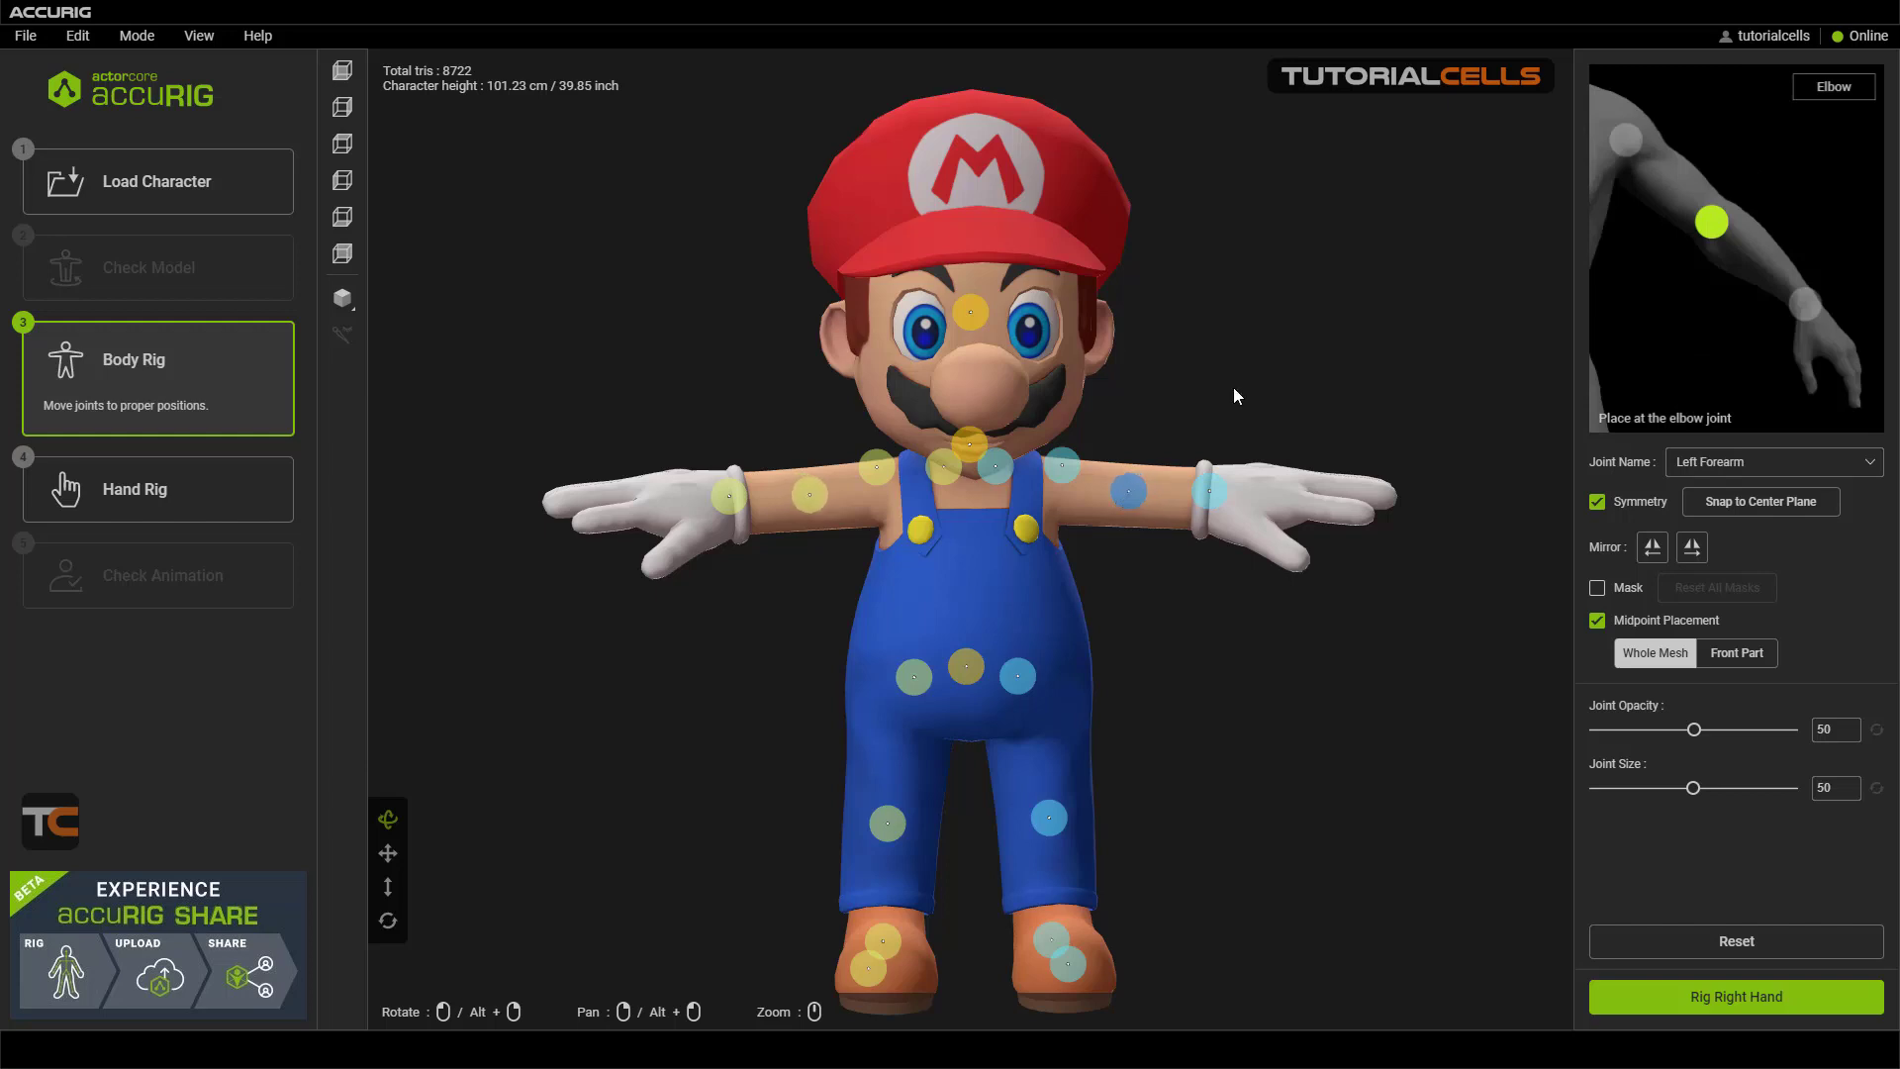
drag(1234, 396, 1183, 403)
click(746, 275)
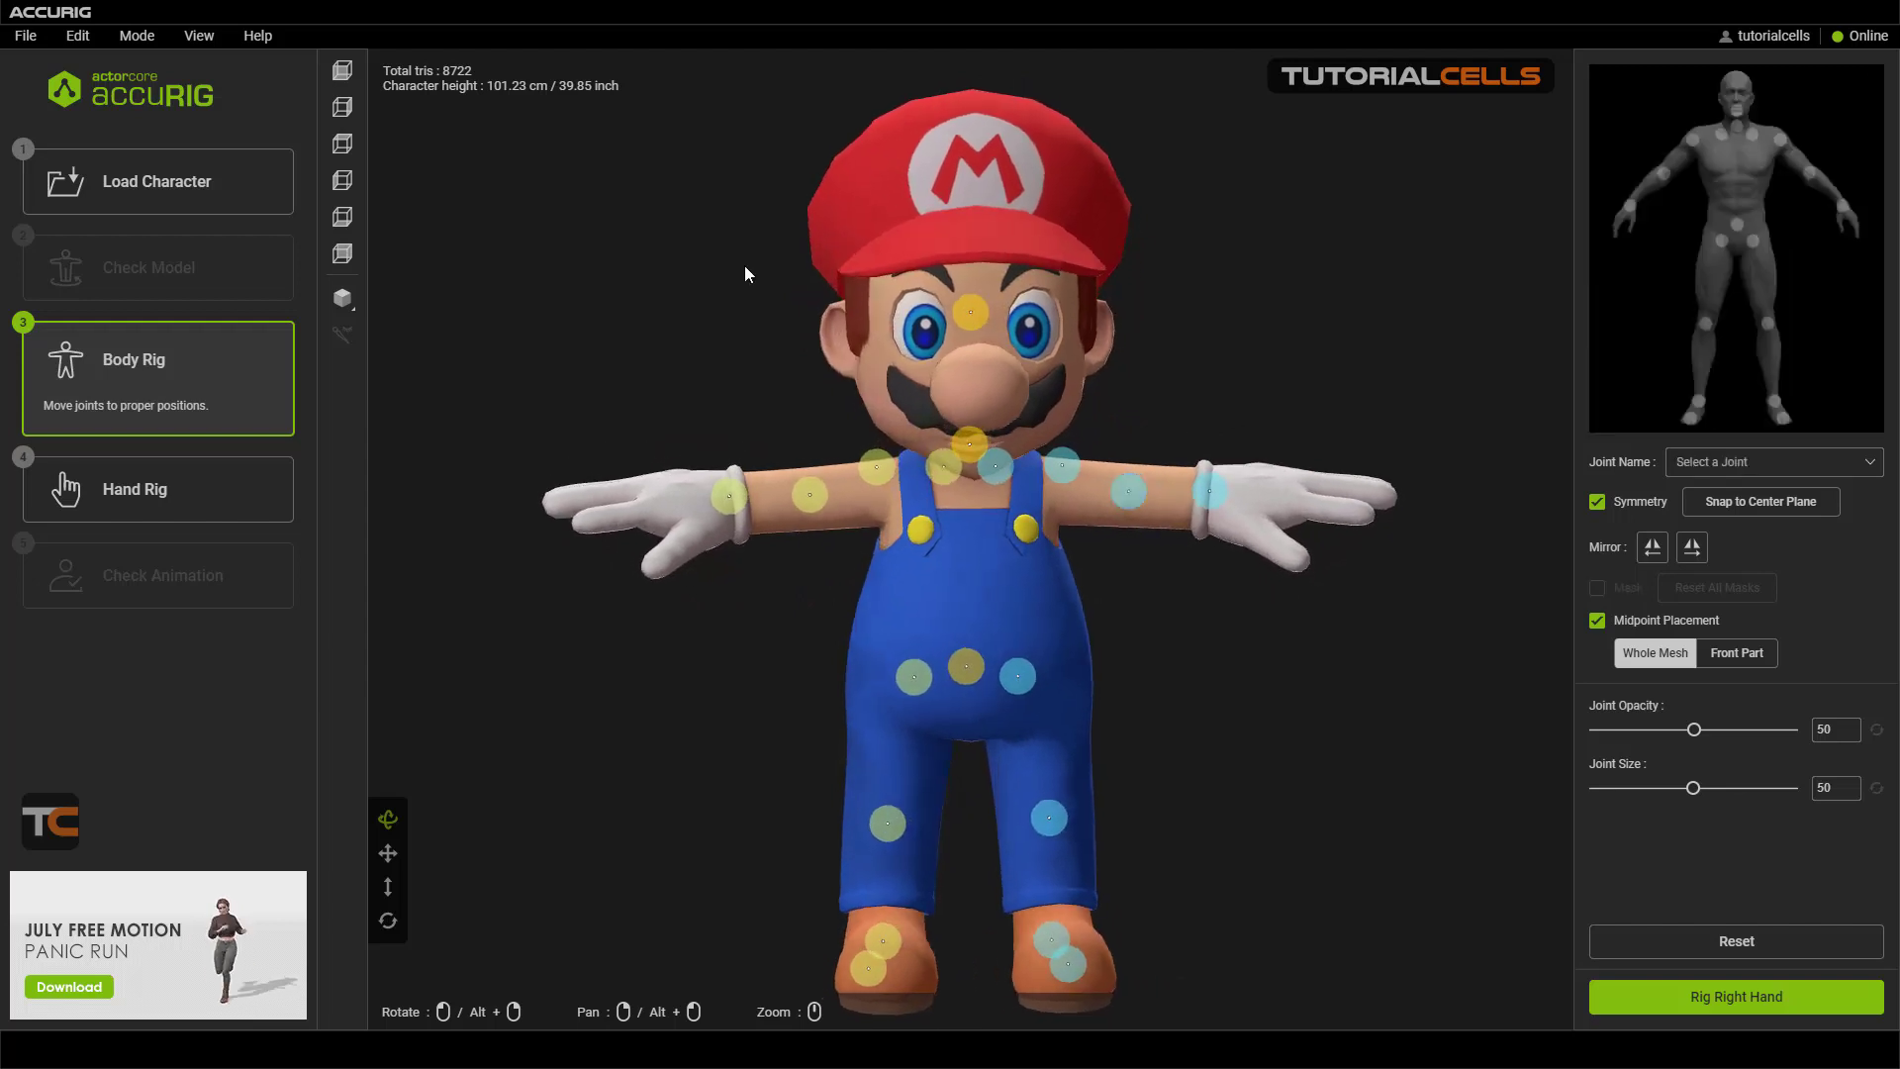
- Lower the head joint to nose level and reposition the left toe base joint on the shoe
click(341, 74)
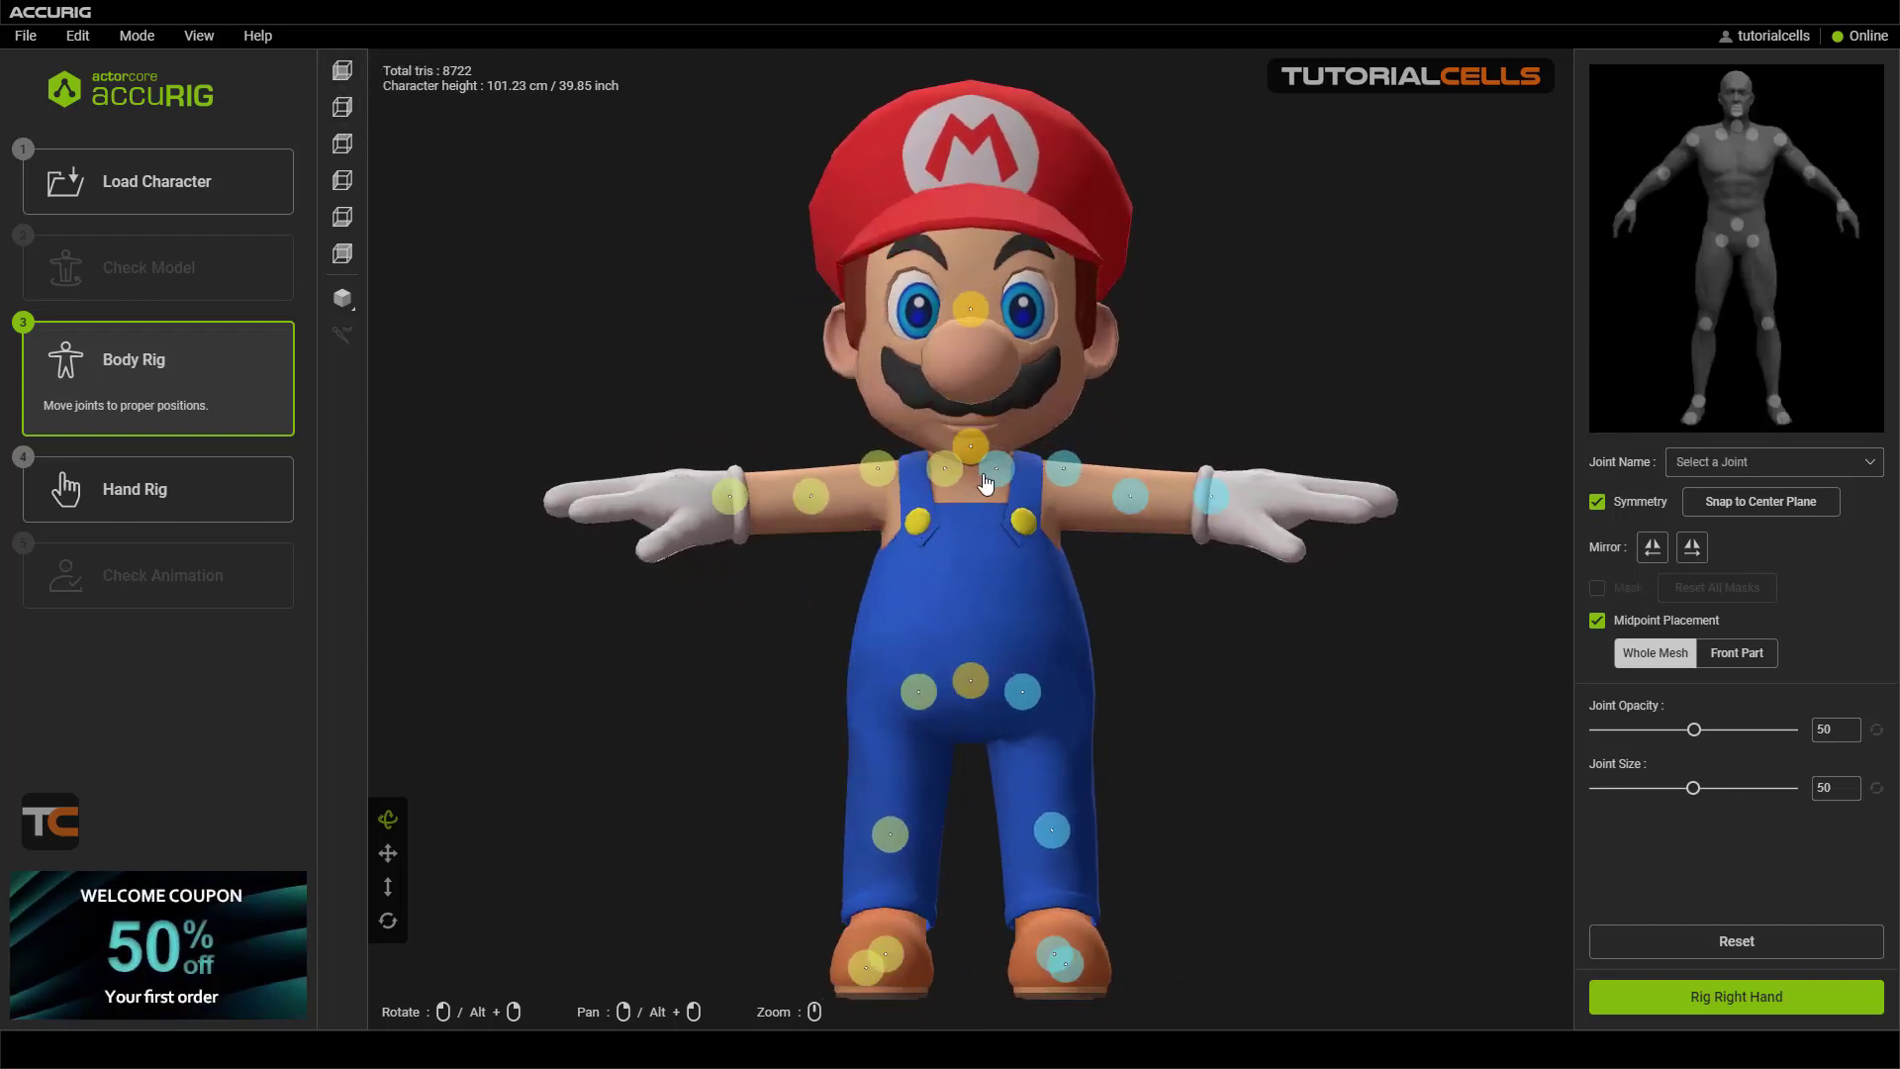
click(972, 318)
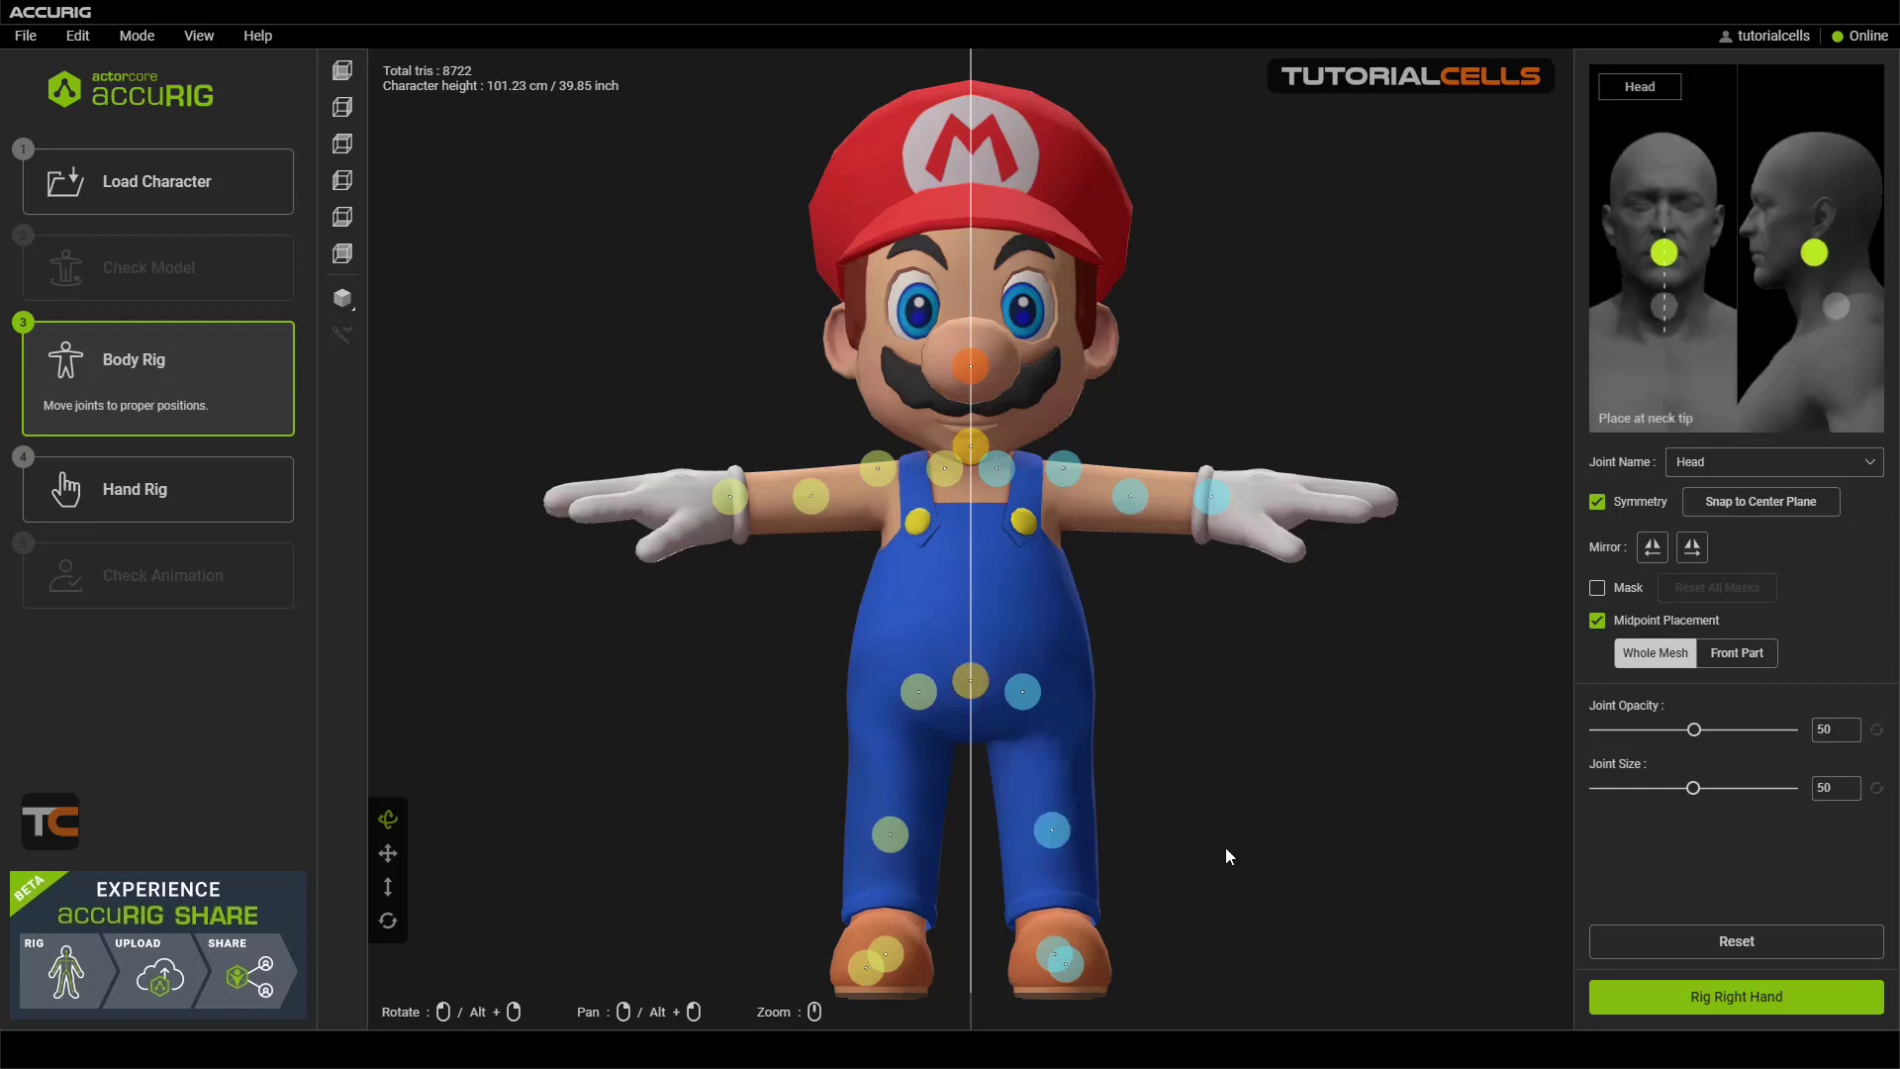
drag(1226, 856, 1319, 886)
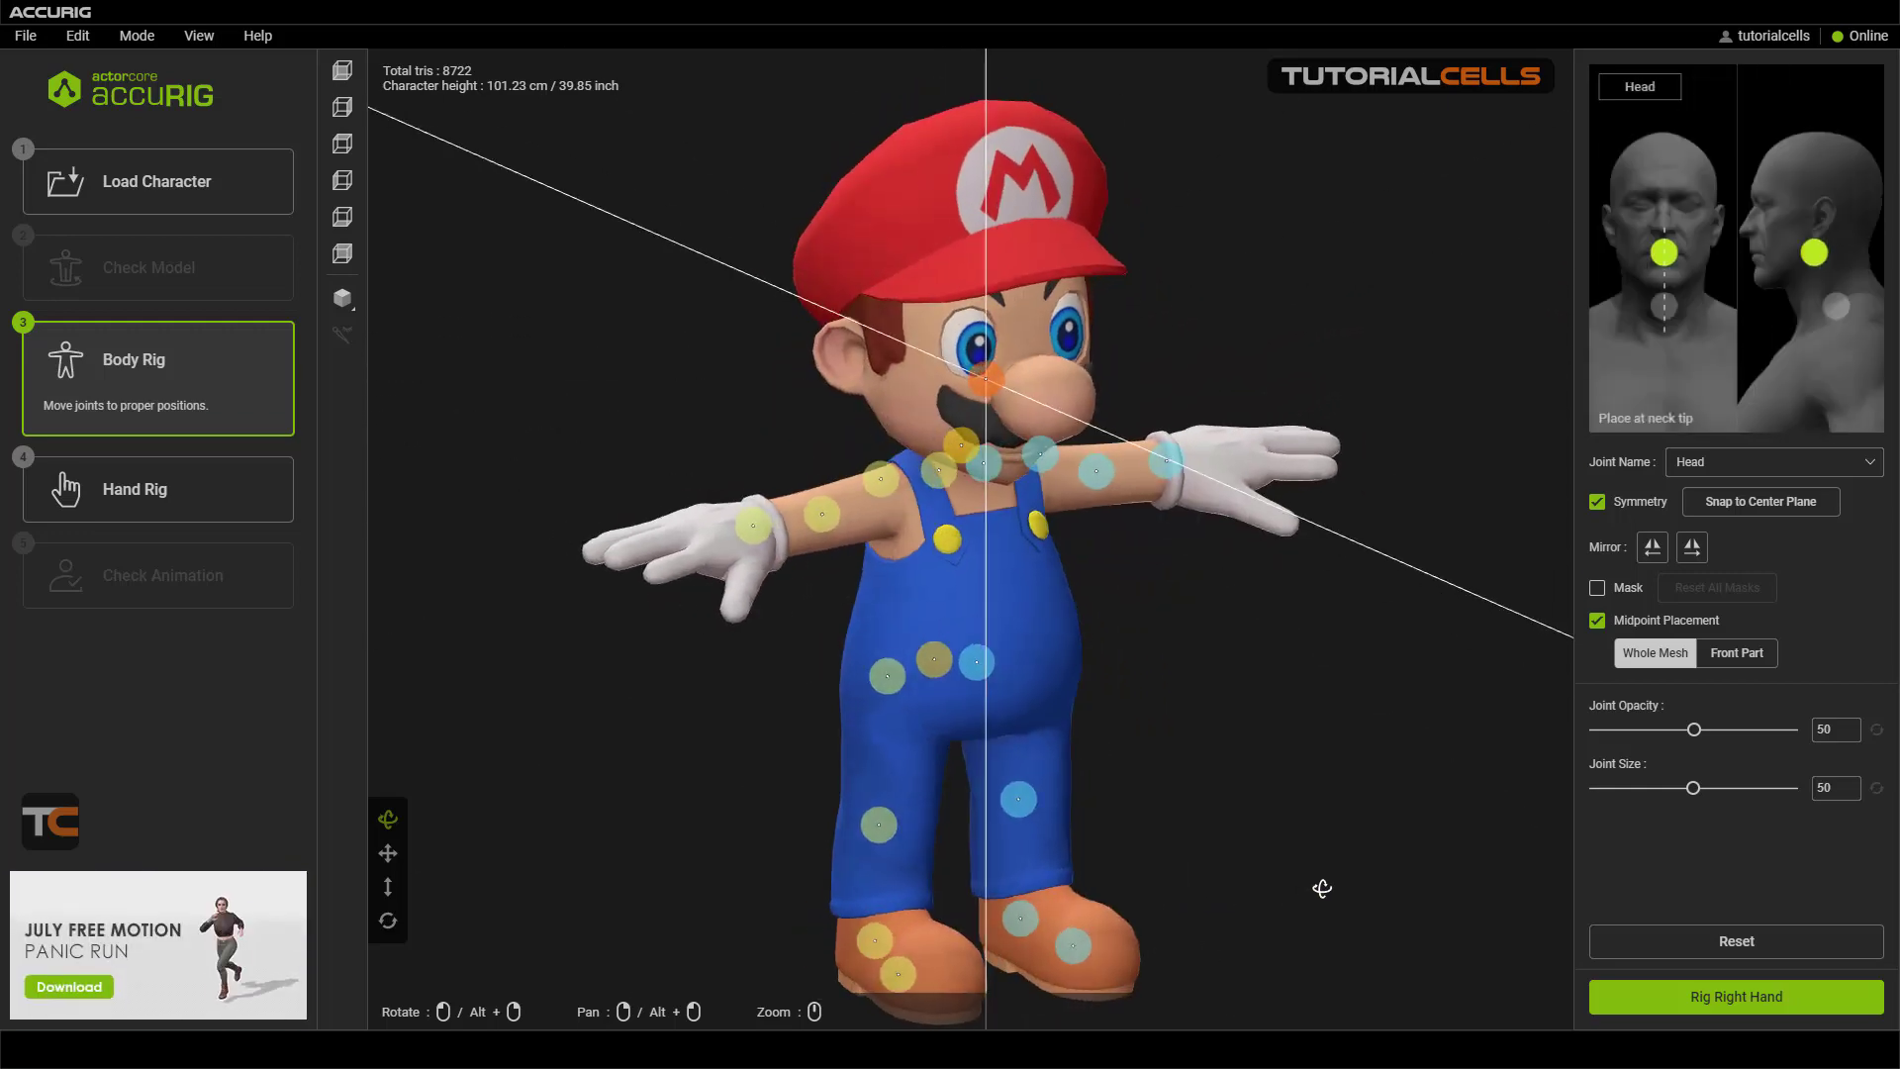
click(1082, 955)
drag(1174, 818, 1136, 743)
click(1668, 994)
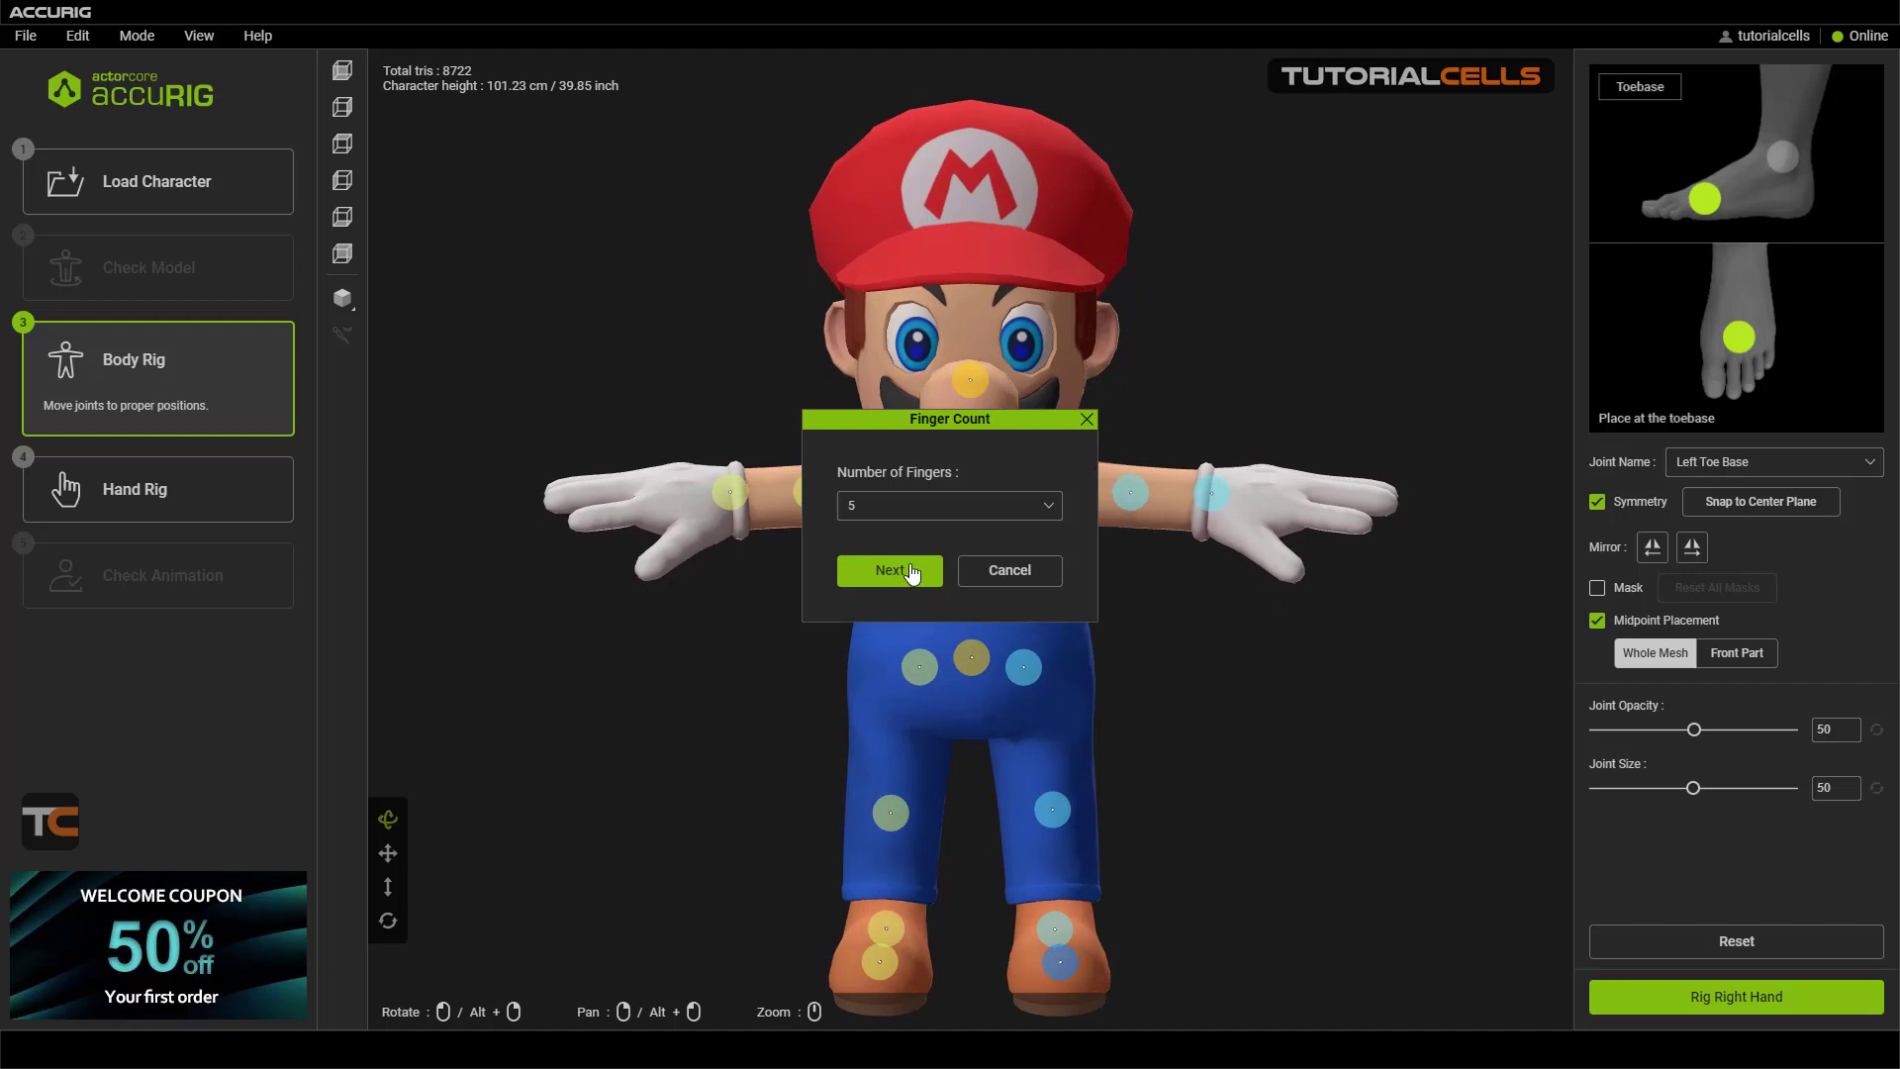
click(1009, 570)
drag(833, 548, 819, 759)
drag(1054, 654, 805, 615)
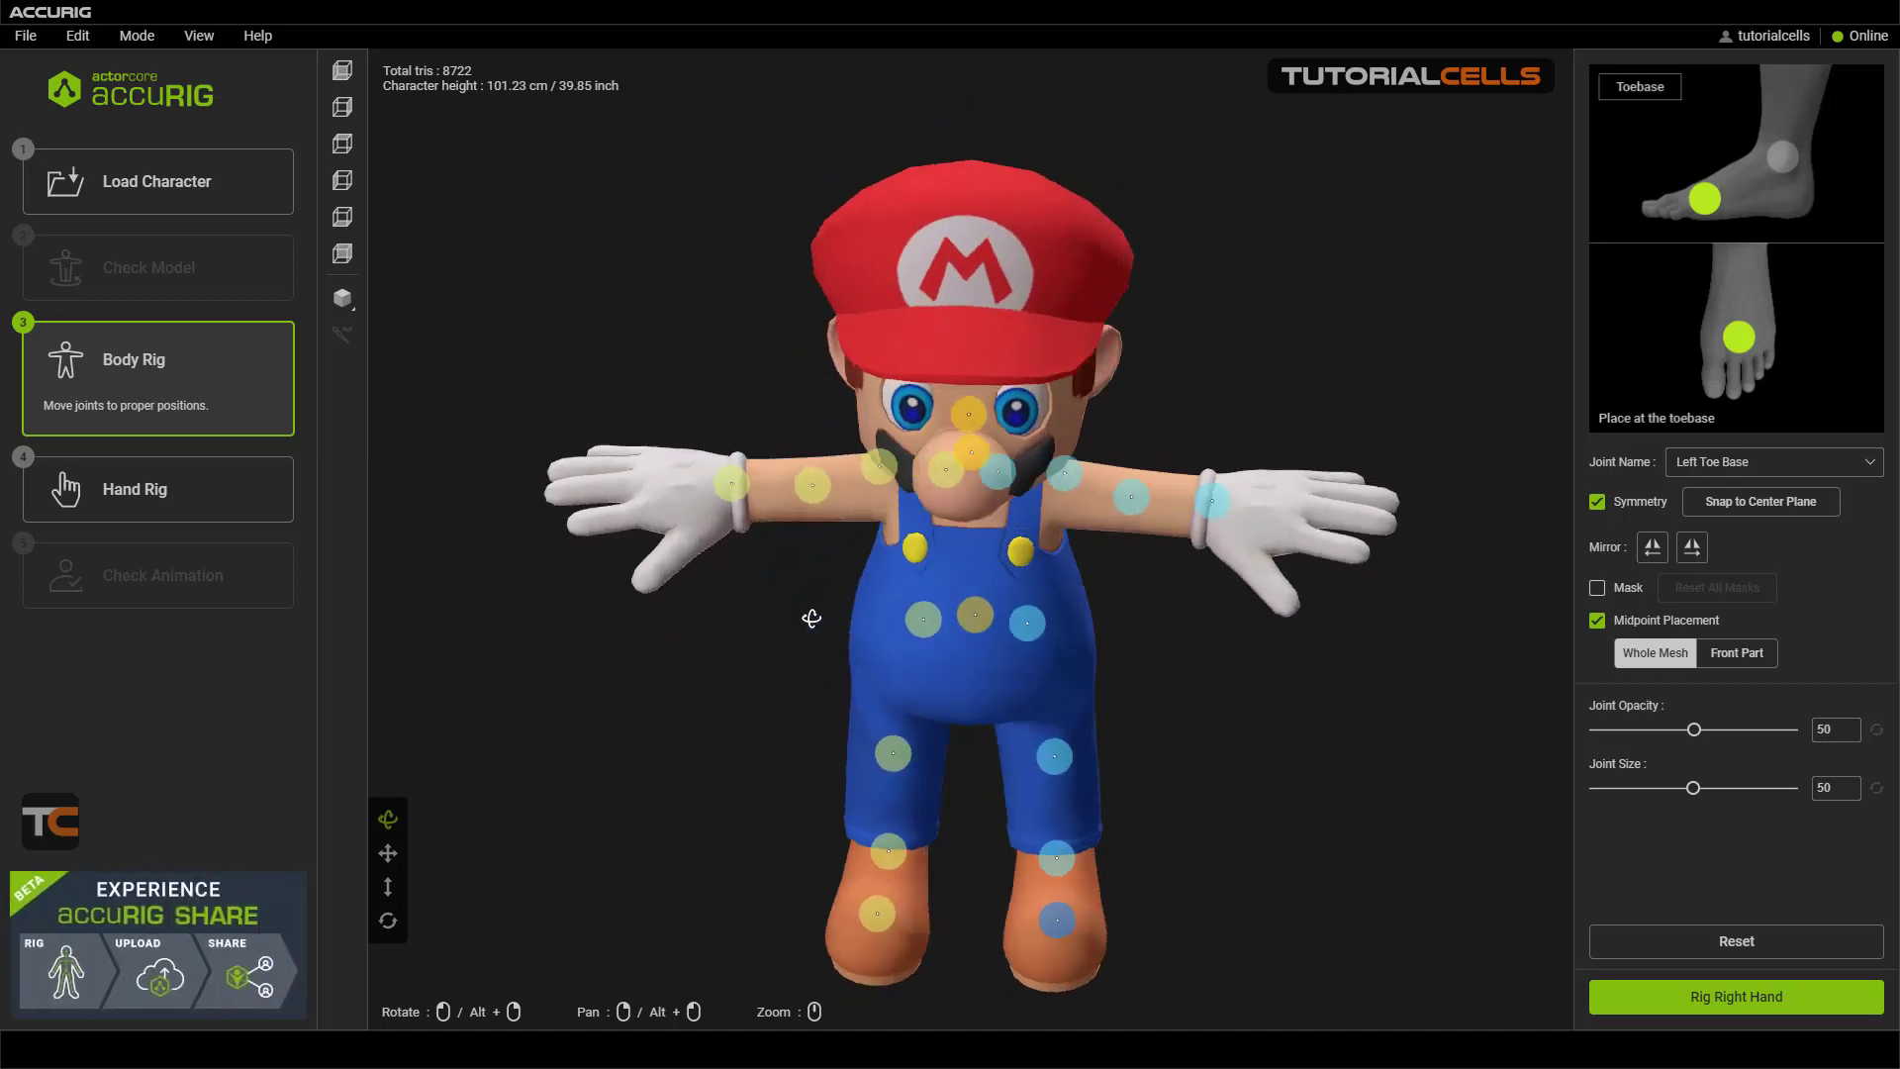
- Rig the right hand with 5 fingers and check its finger joints and thumb cone direction
click(1518, 999)
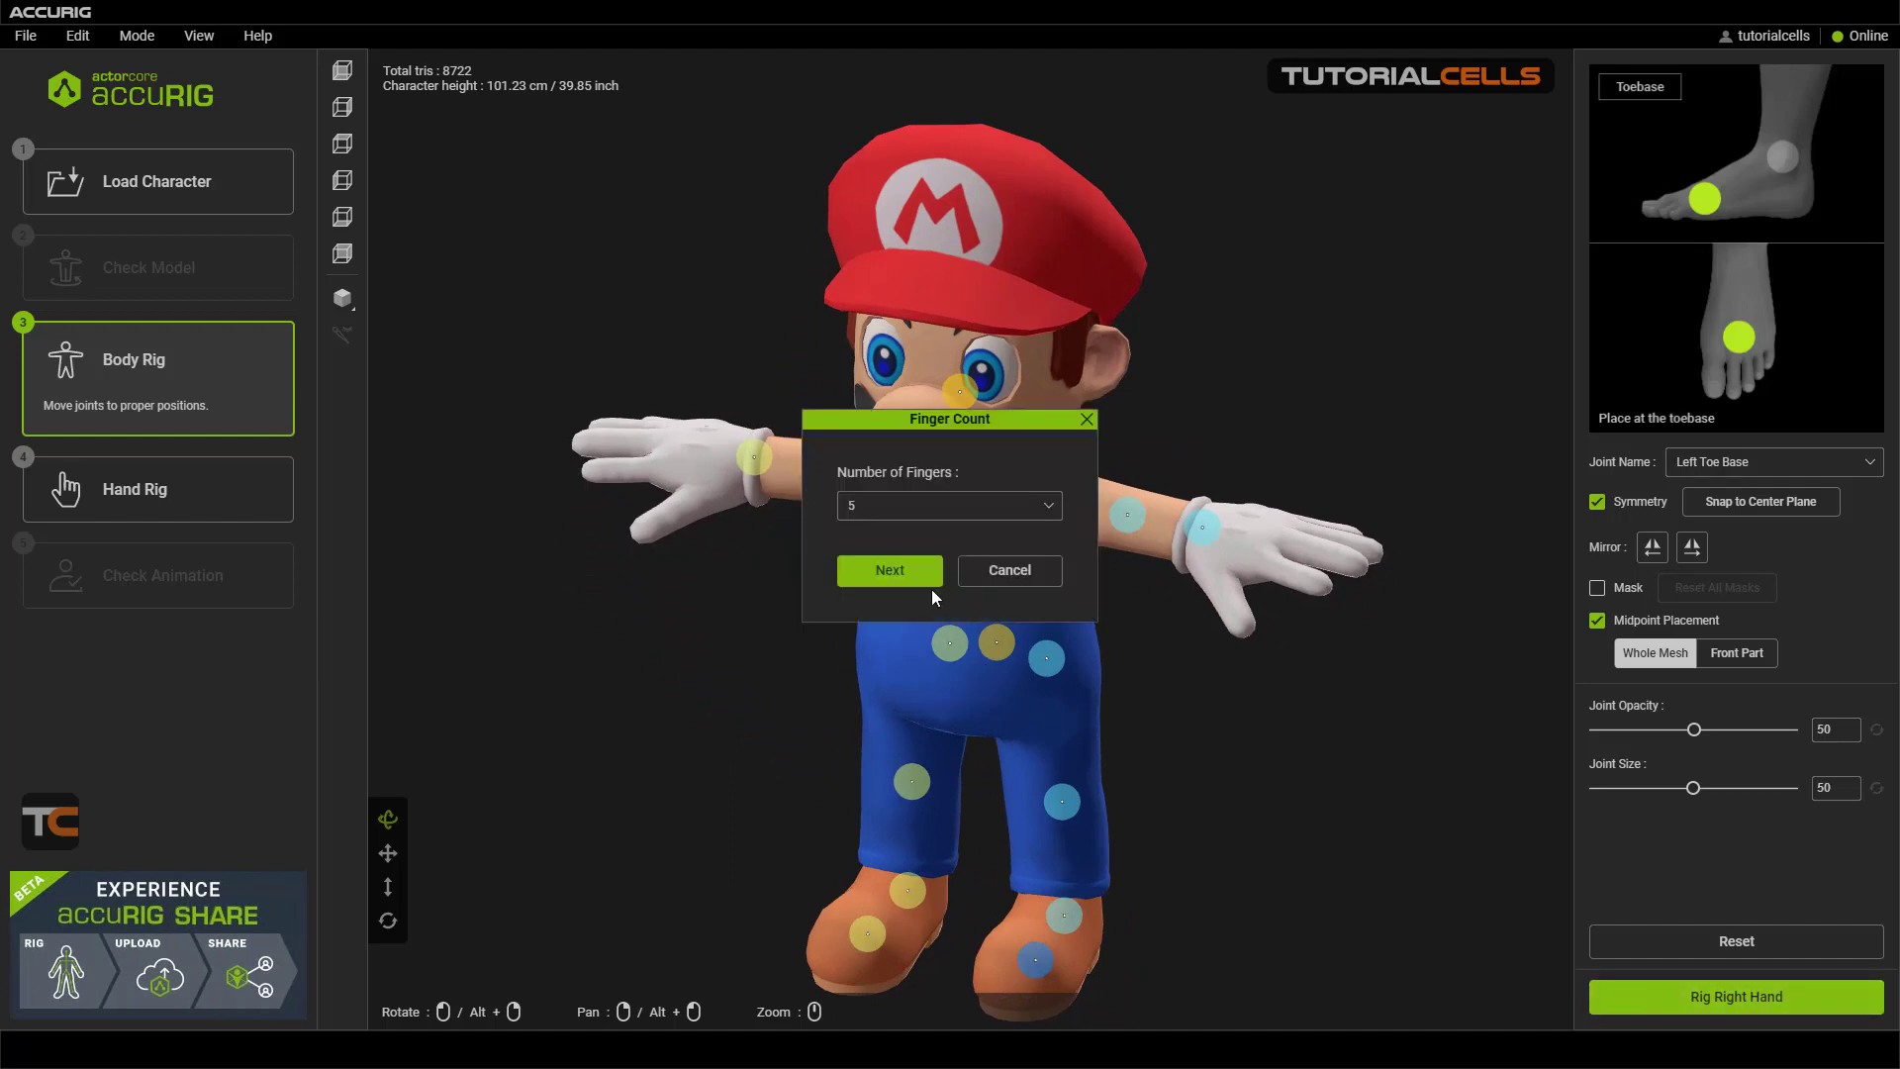
click(928, 582)
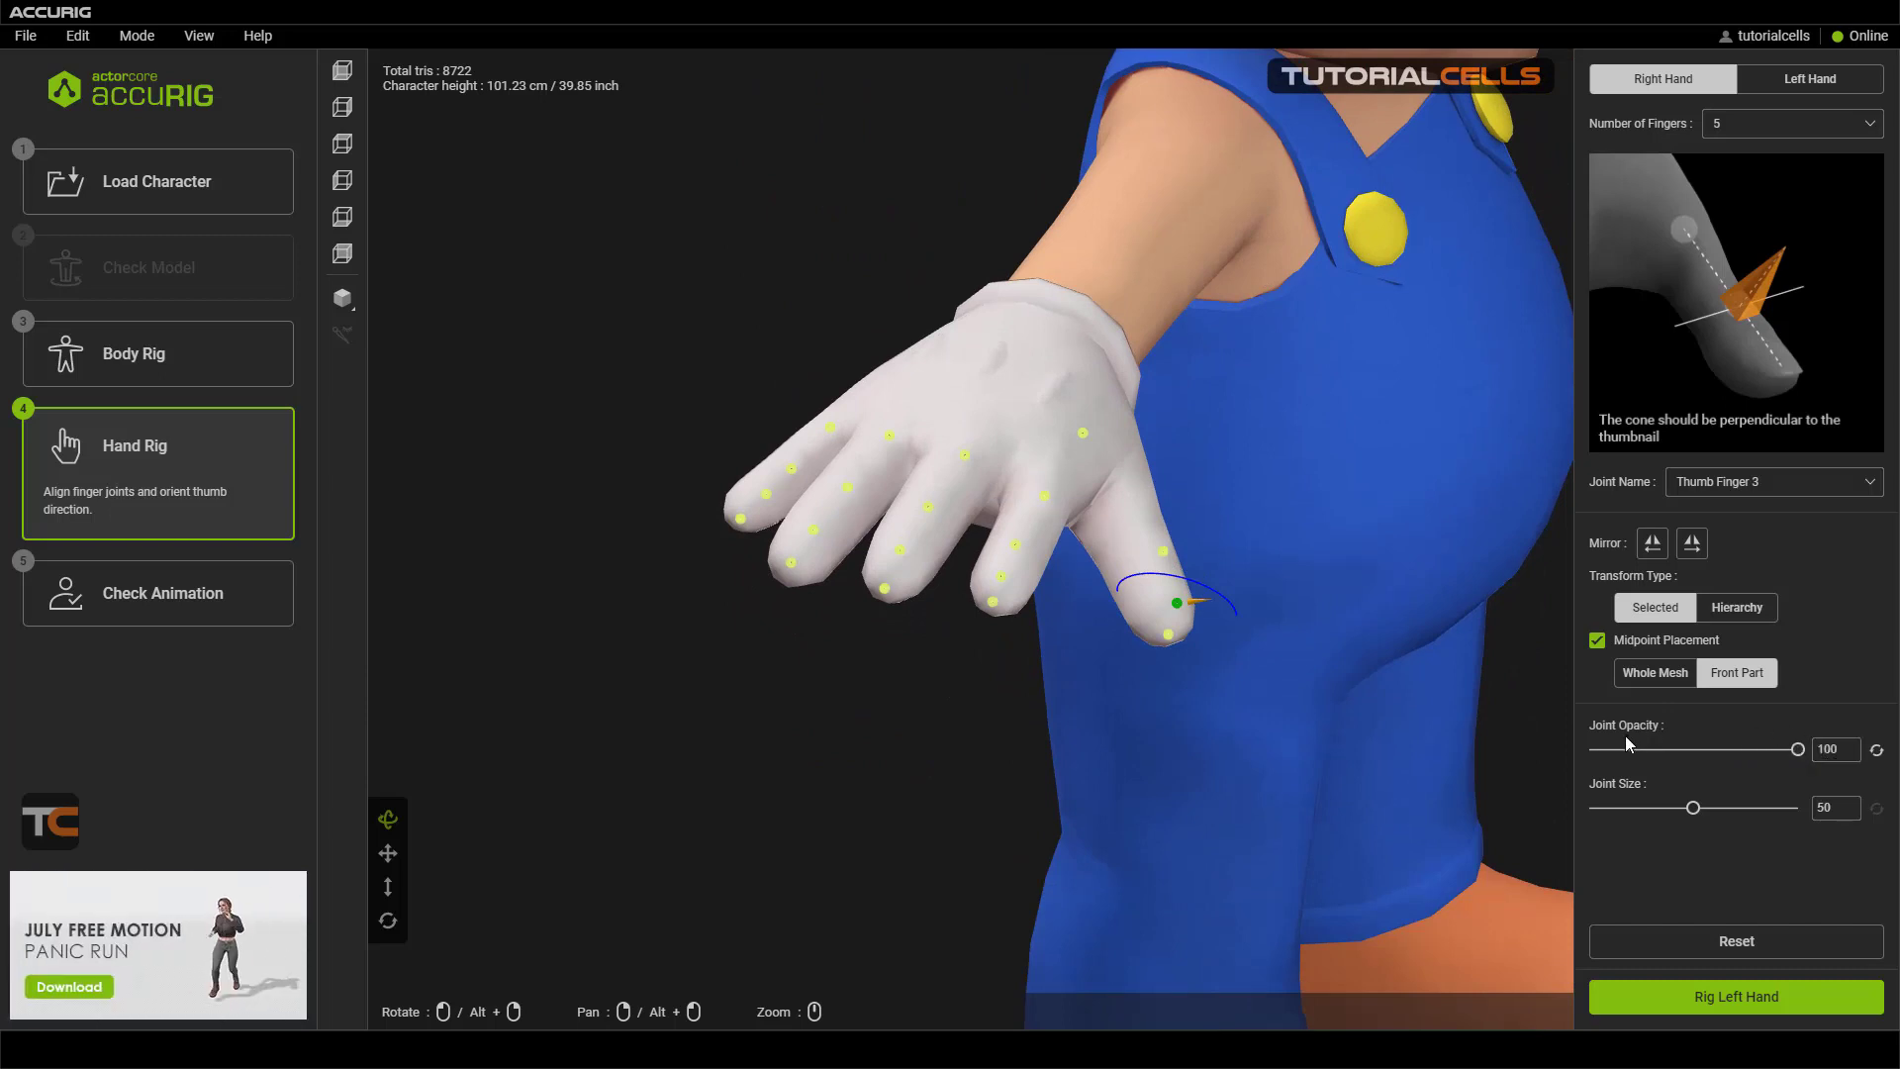
drag(1280, 433, 1295, 604)
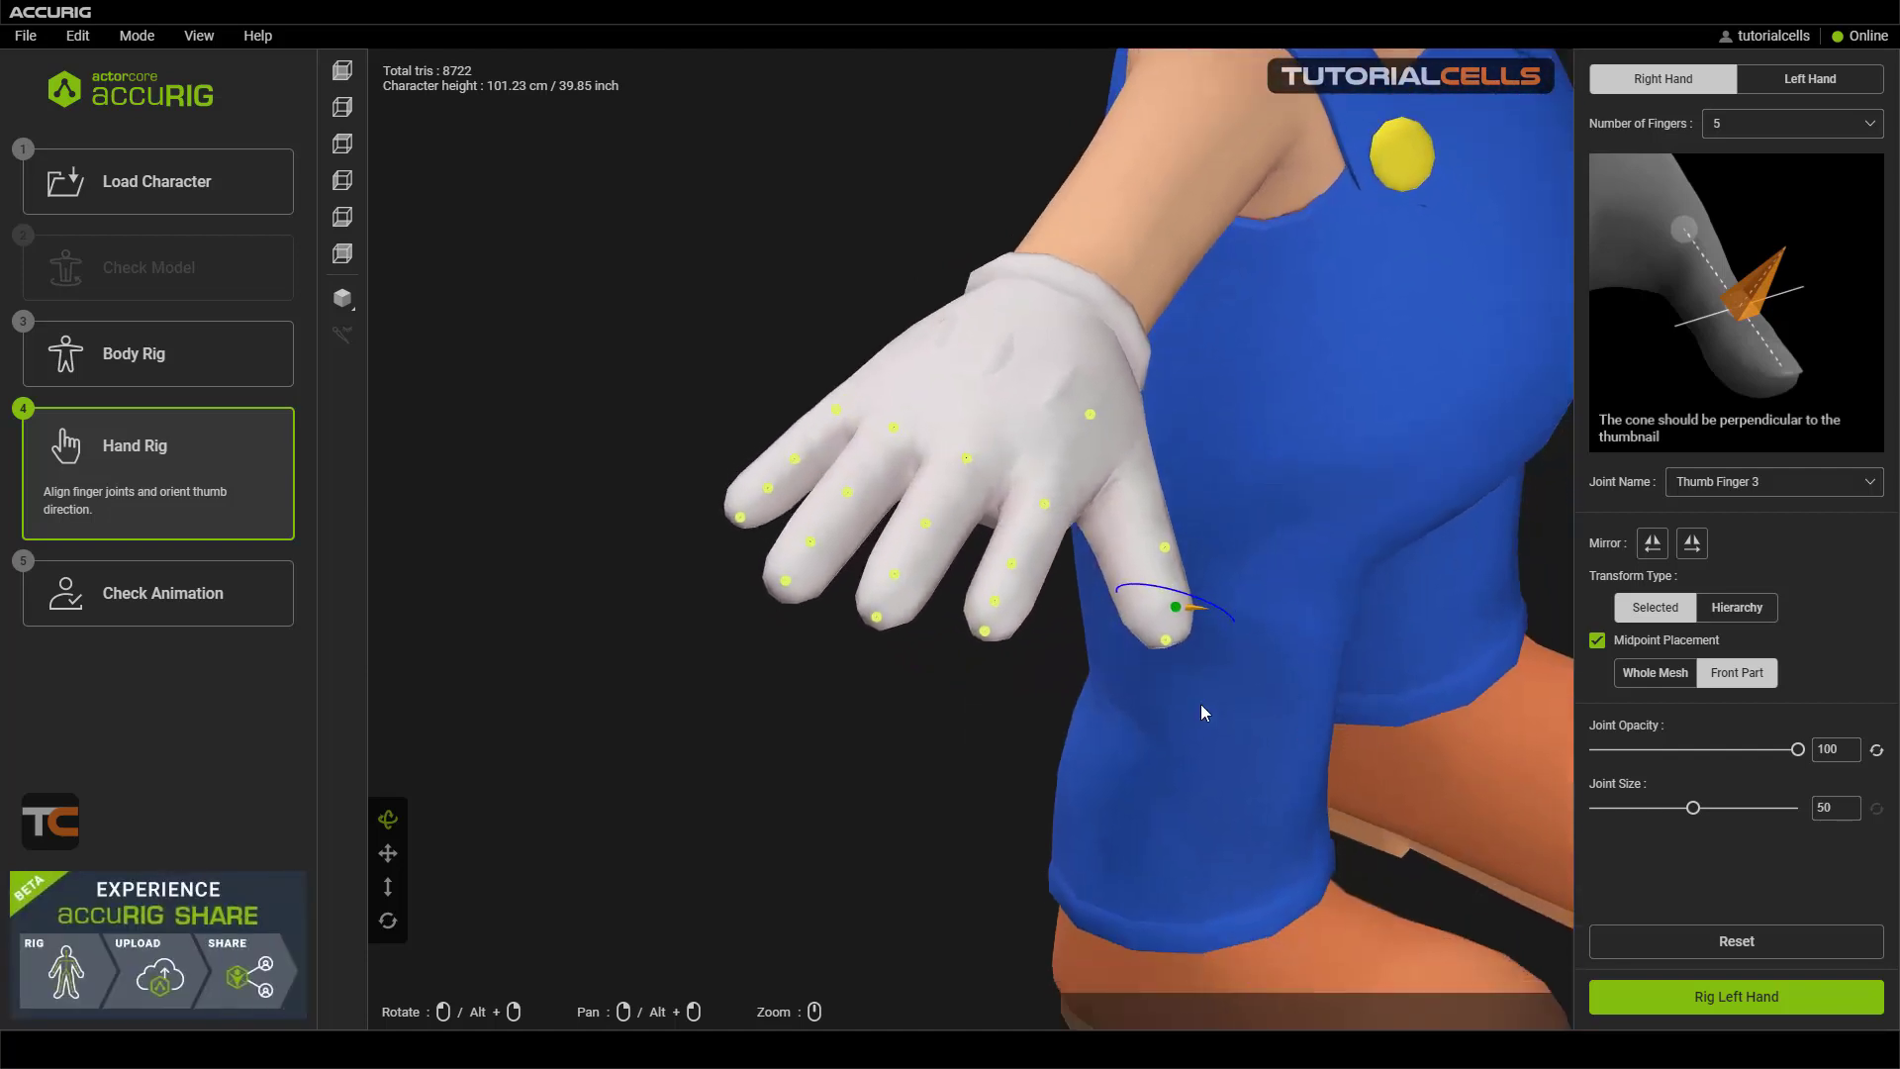
- Rig the left hand and rotate its Thumb Finger 3 cone perpendicular to the thumbnail
click(1813, 1004)
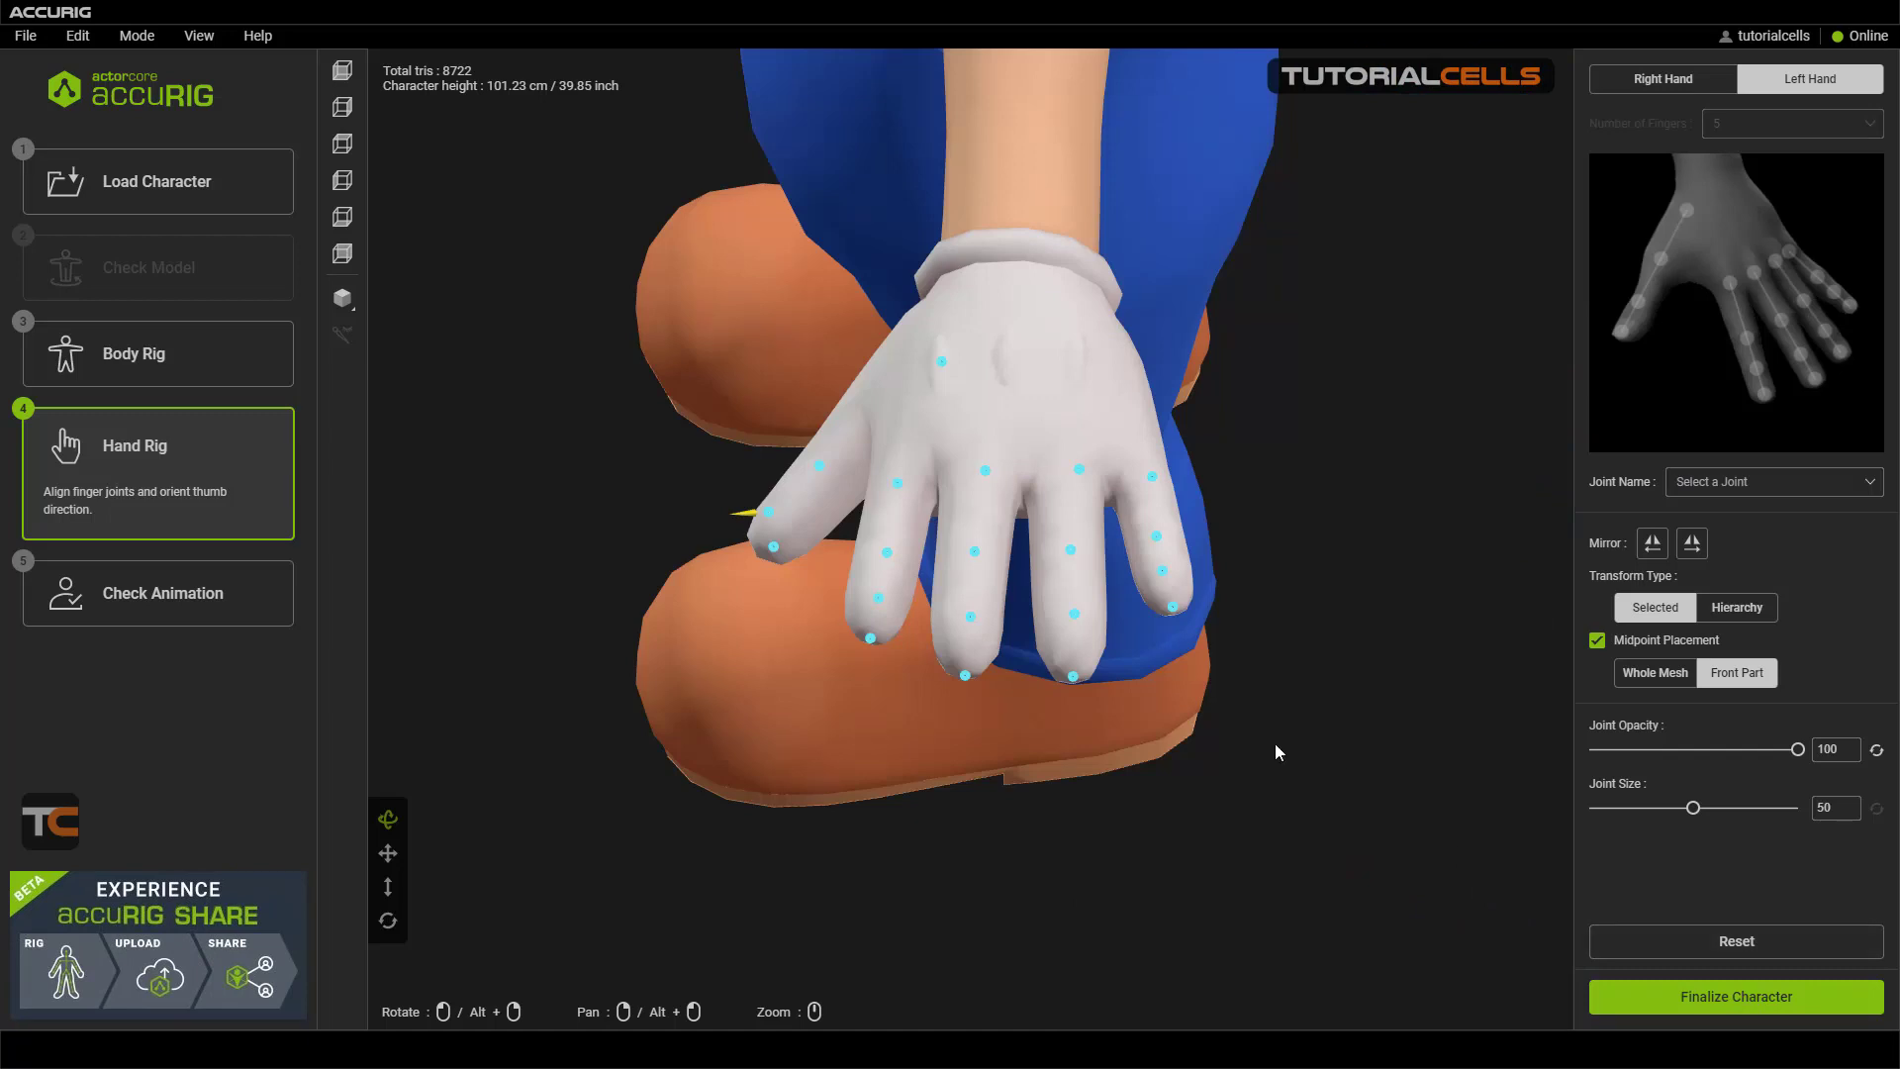
drag(848, 721, 853, 560)
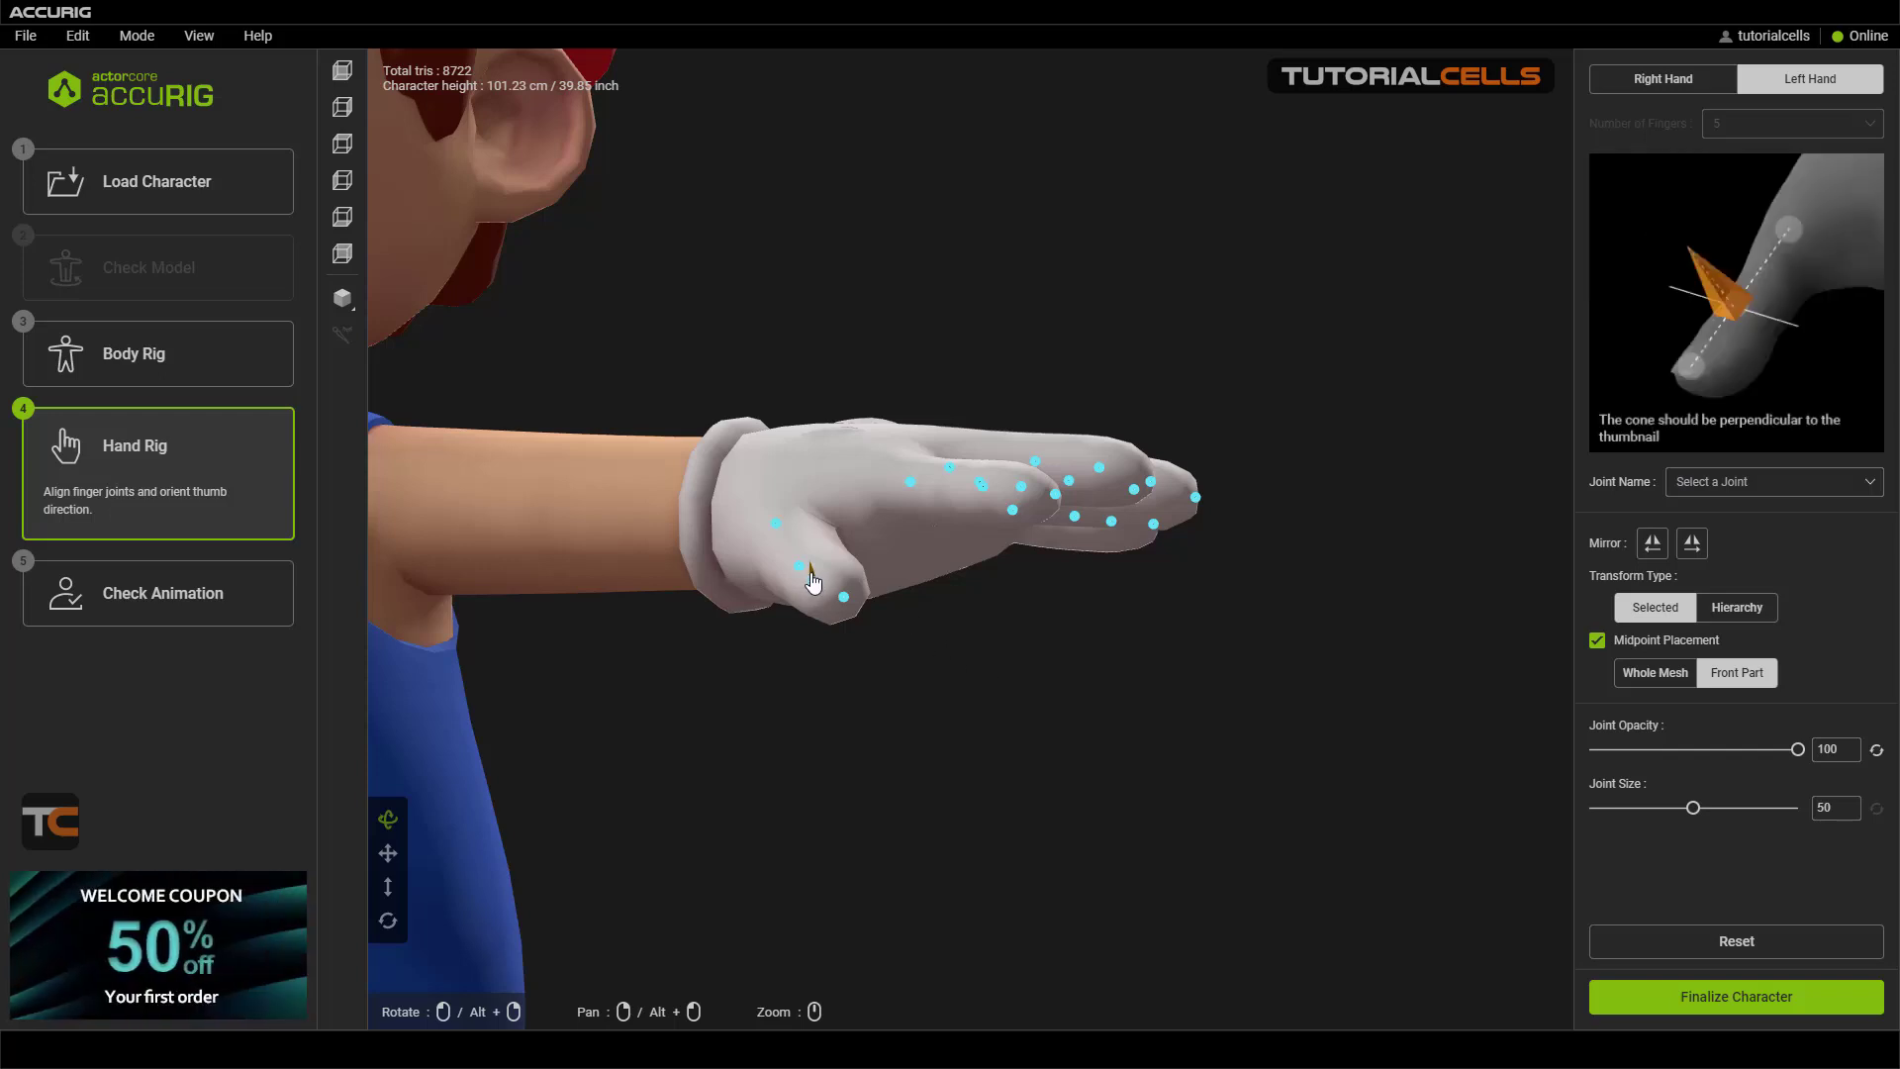
drag(787, 604, 769, 625)
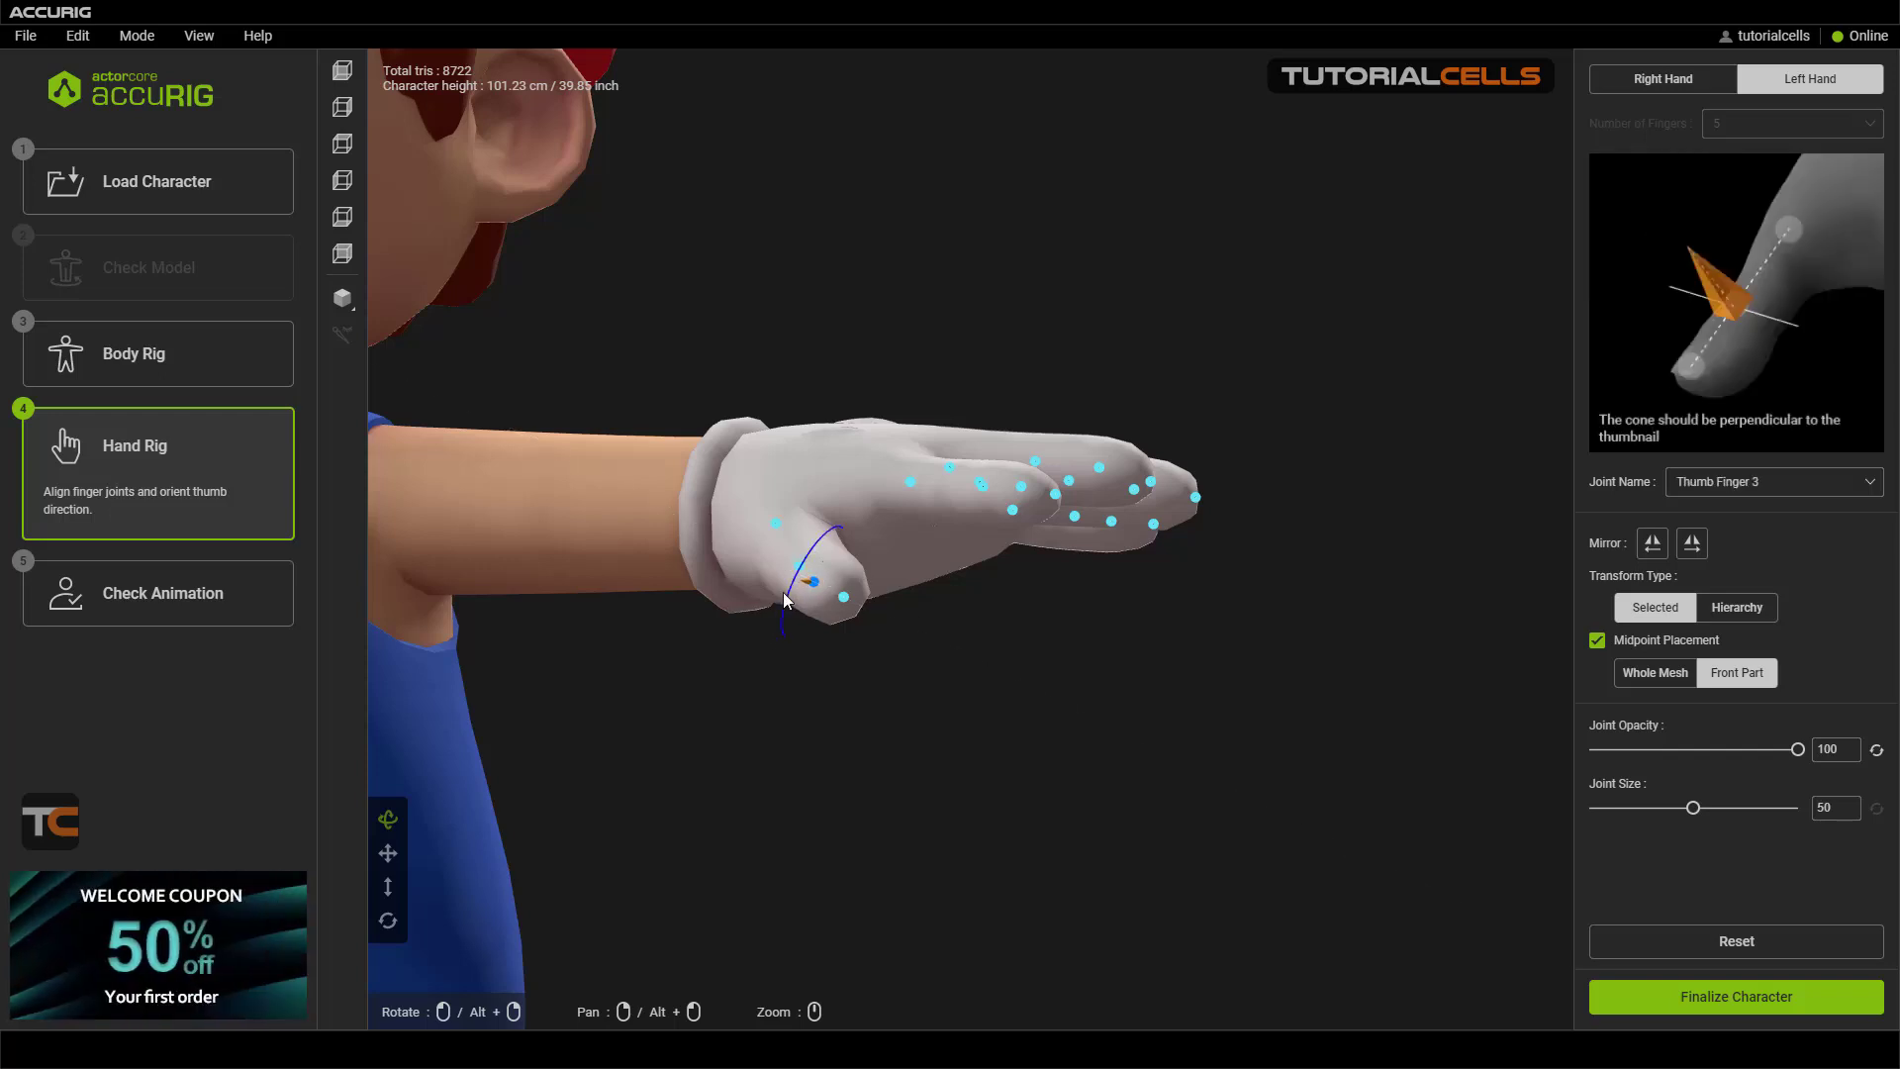
- Recheck the joints of the right and left hands and finalize the character
click(1674, 83)
drag(1323, 773, 1218, 542)
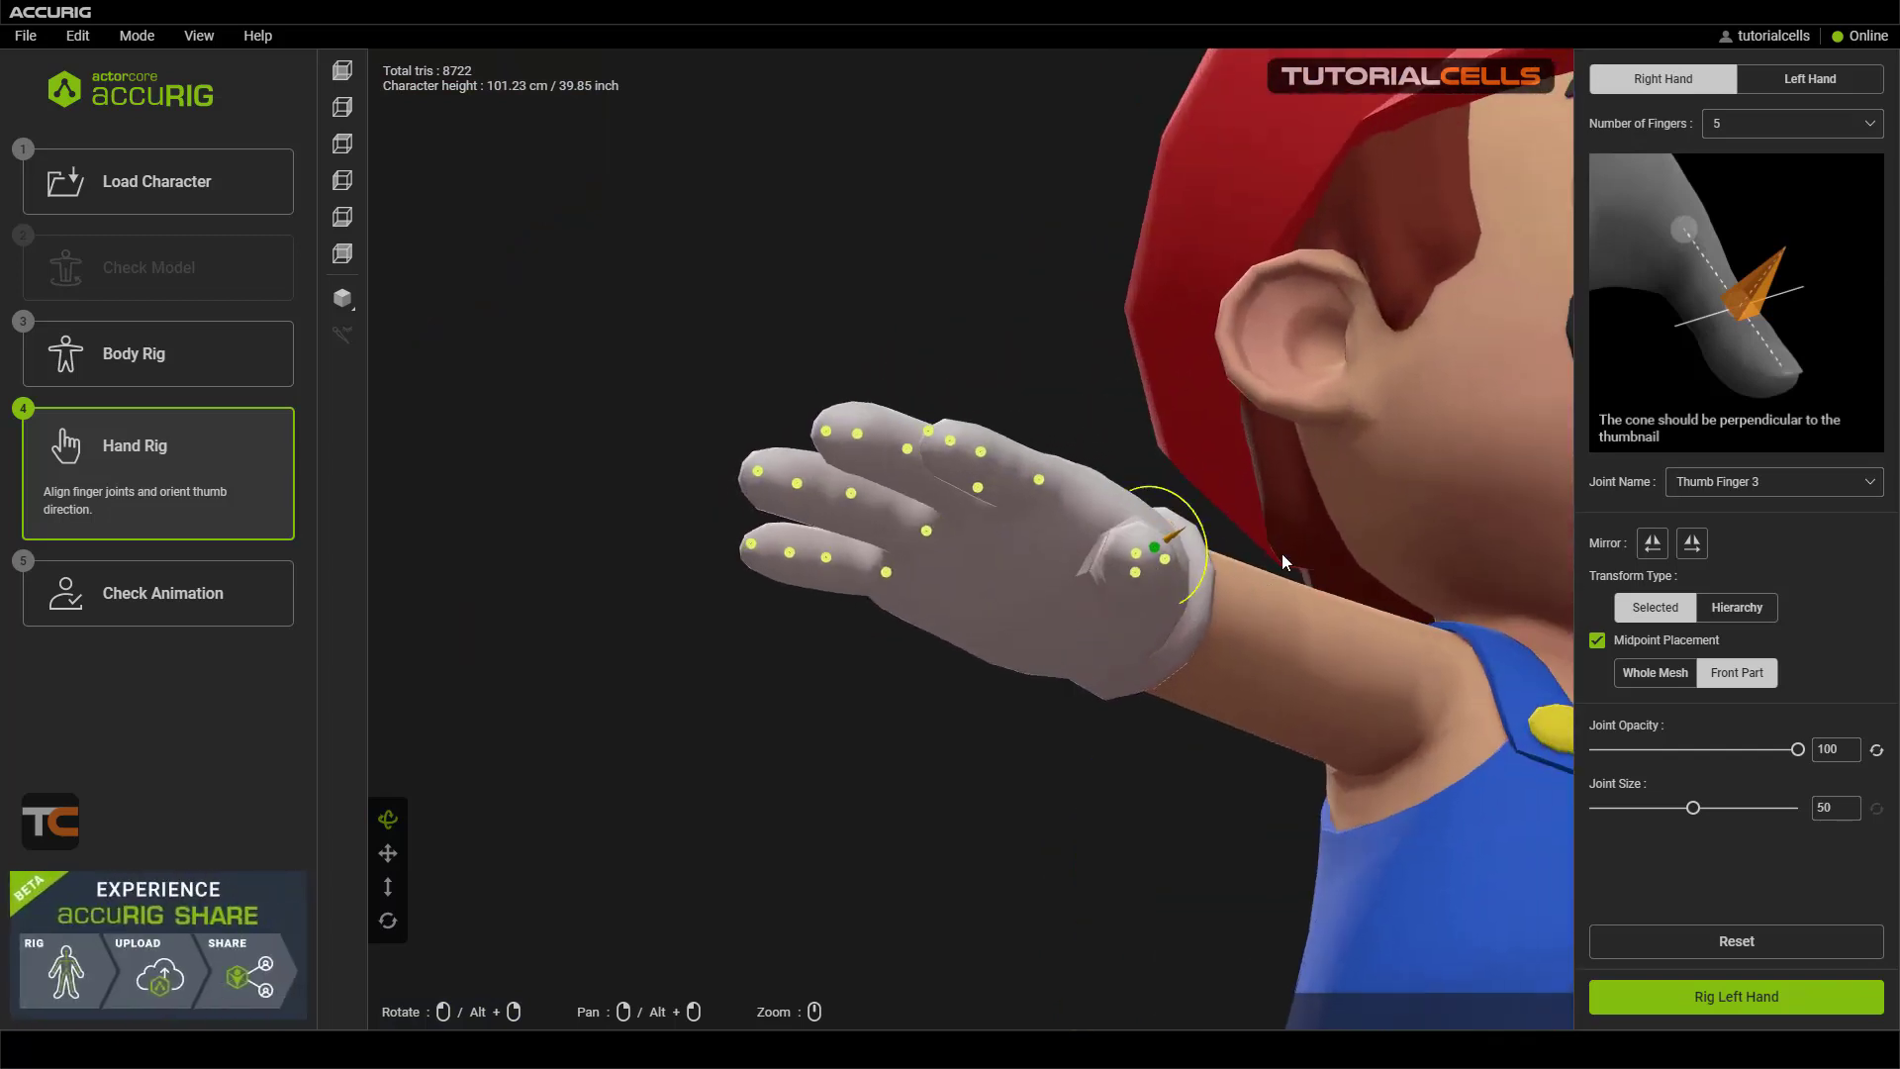
click(1783, 83)
drag(1146, 399, 1199, 644)
click(1647, 1009)
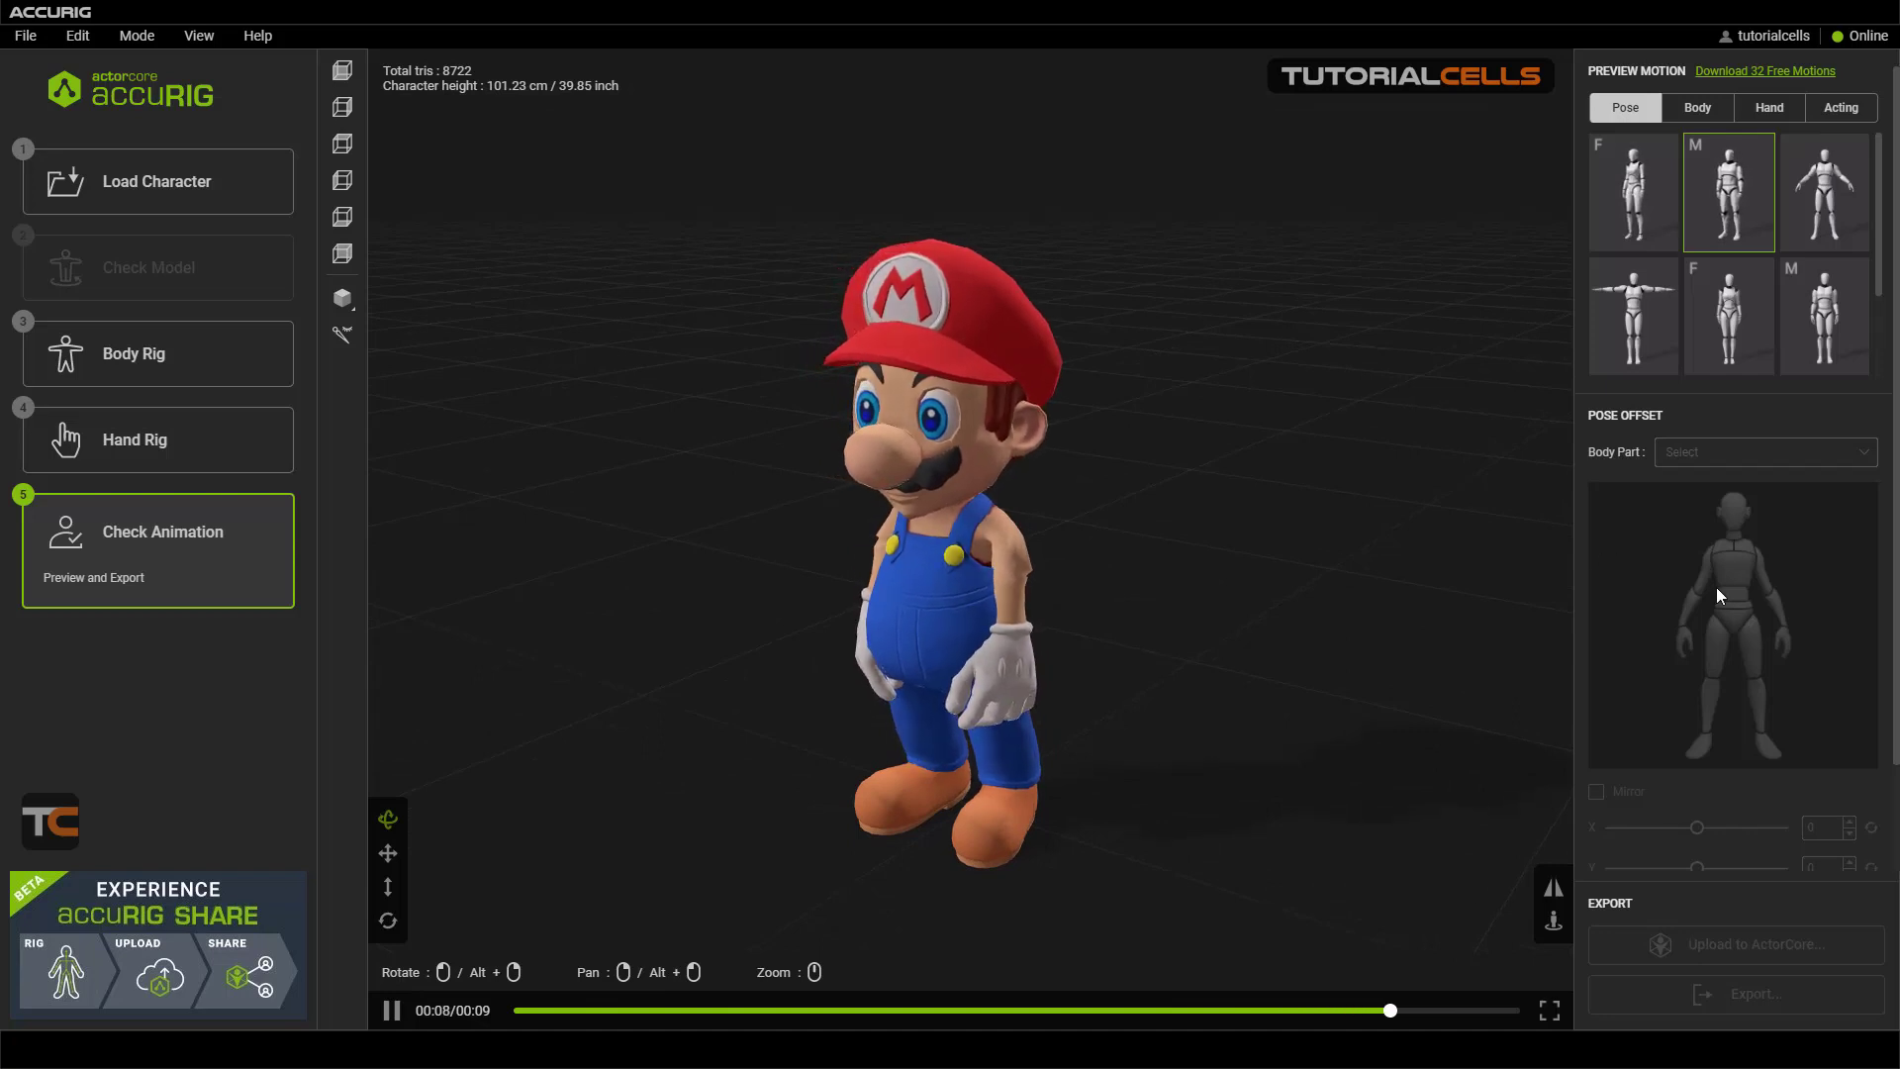
- Preview the female and male standing poses on the finalized character and display the body motions
click(1641, 233)
click(1730, 193)
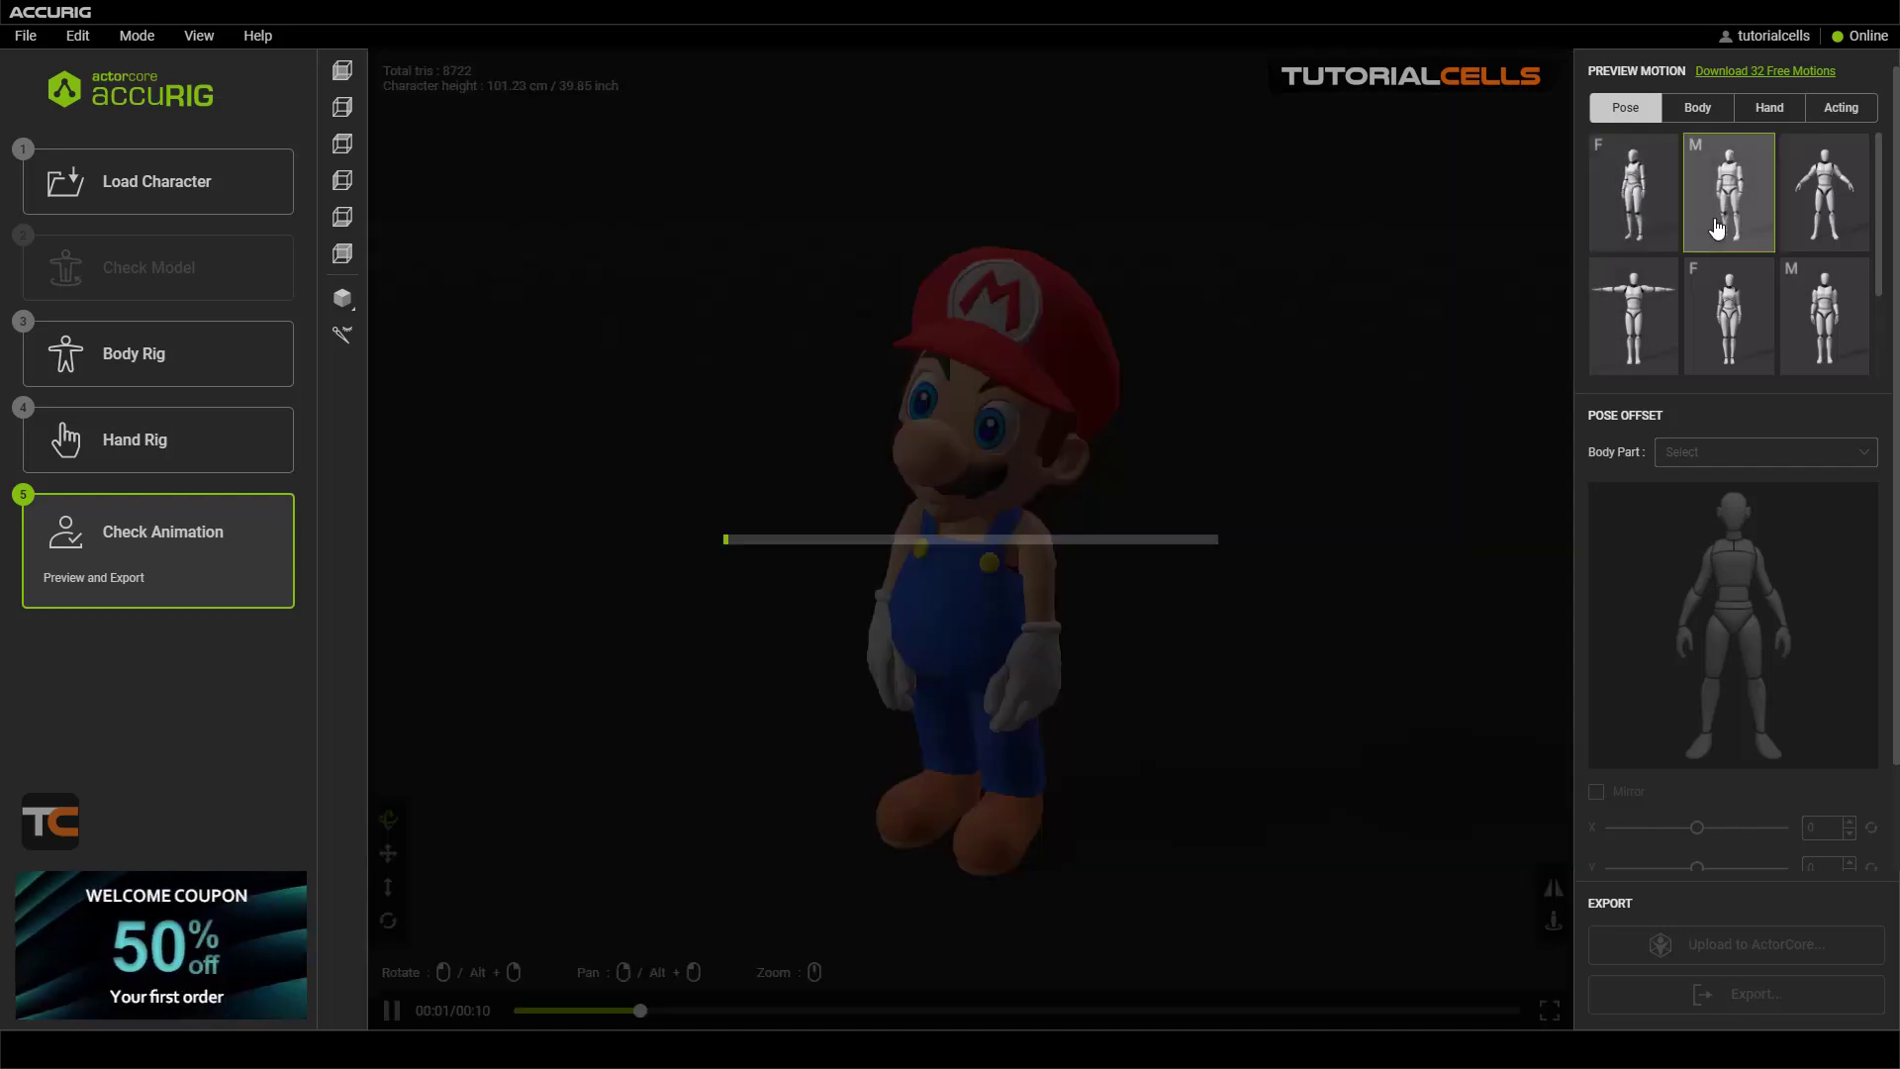
click(1747, 325)
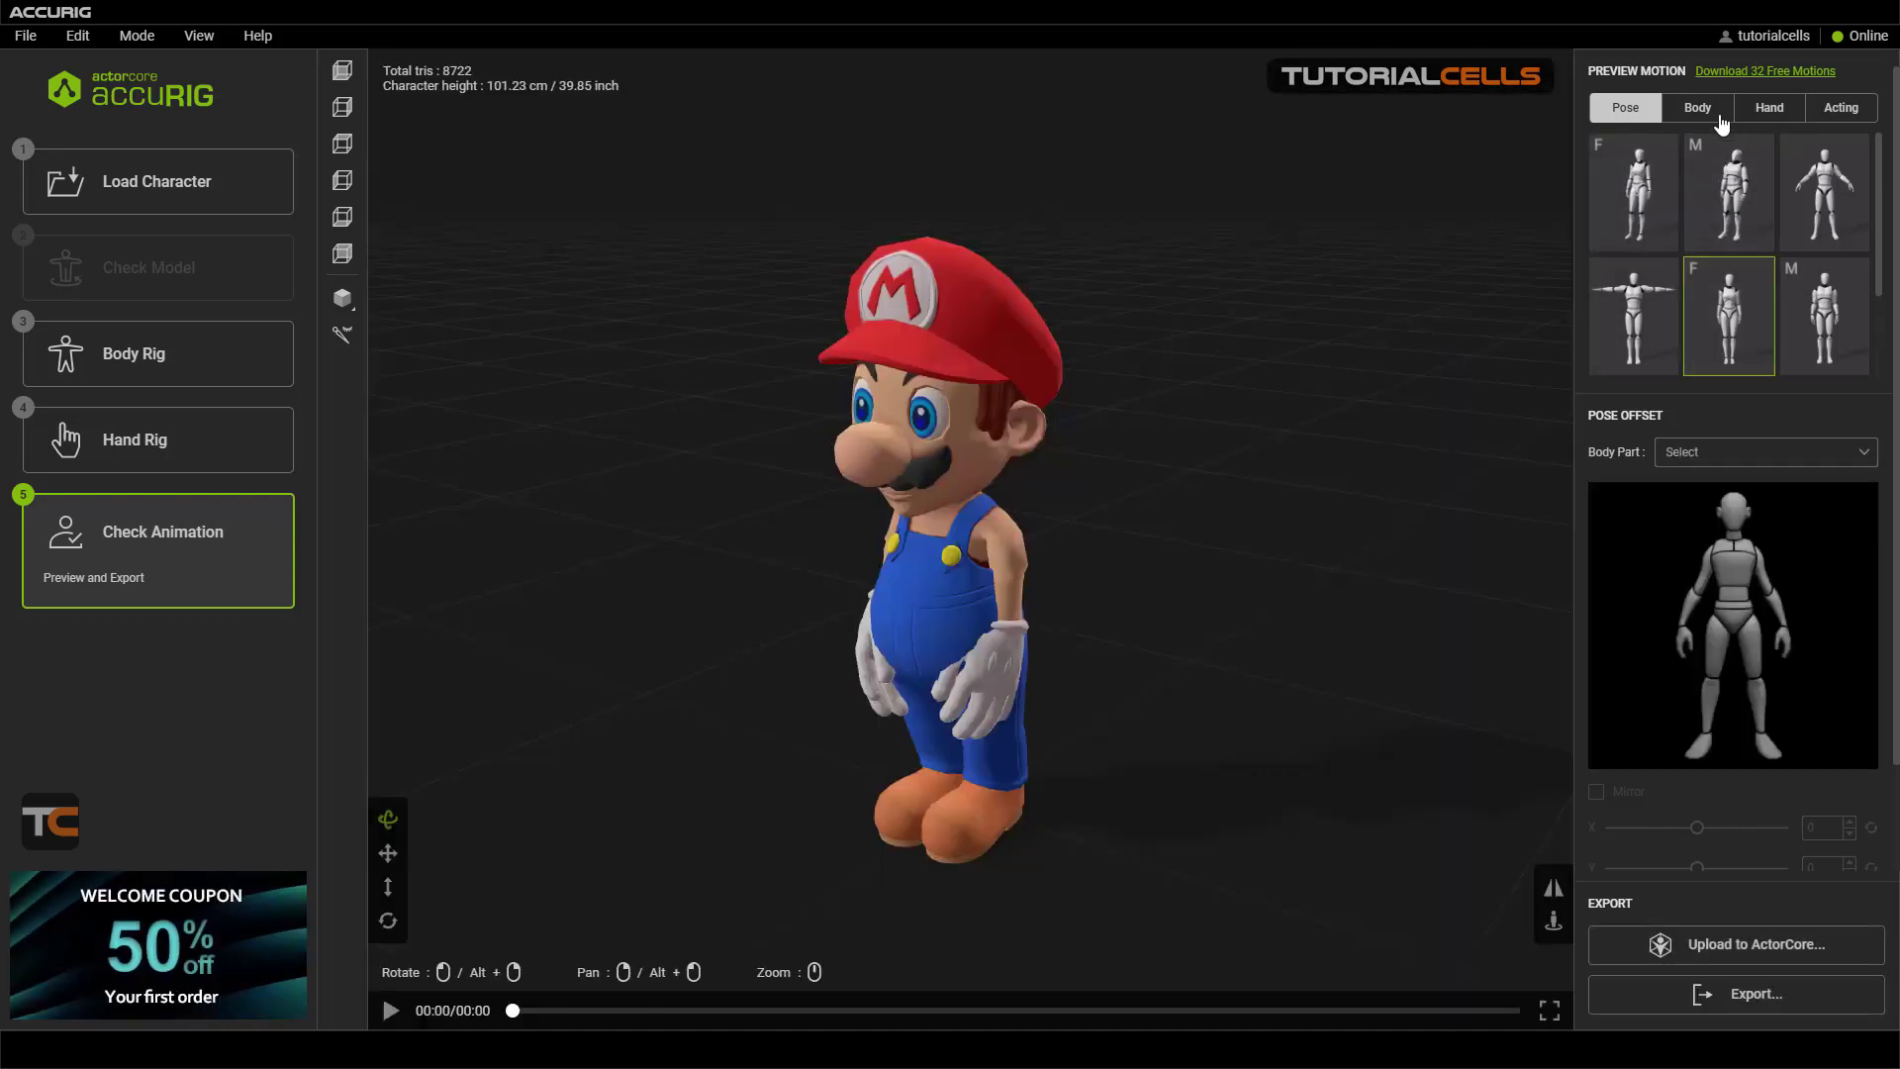
click(1709, 111)
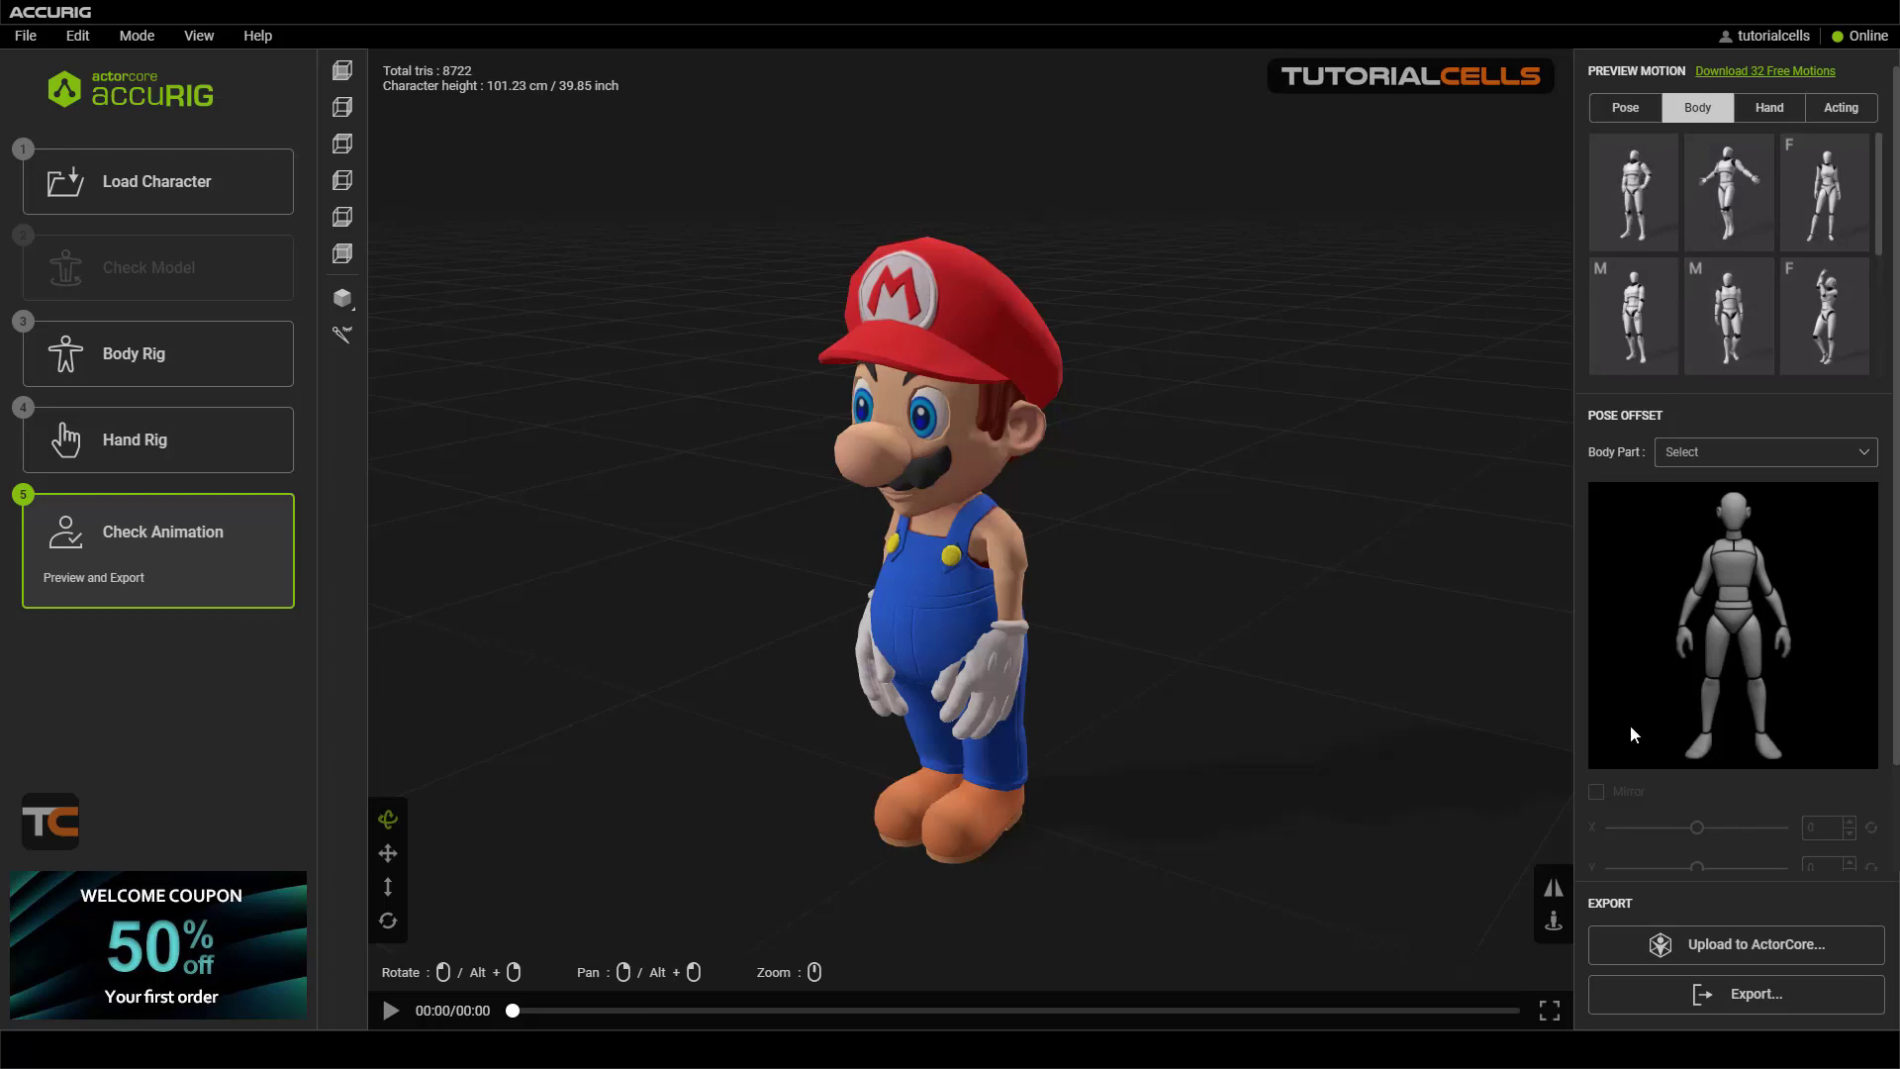
- Set the left upper arm's pose offset to 23 on the Z axis
click(1761, 572)
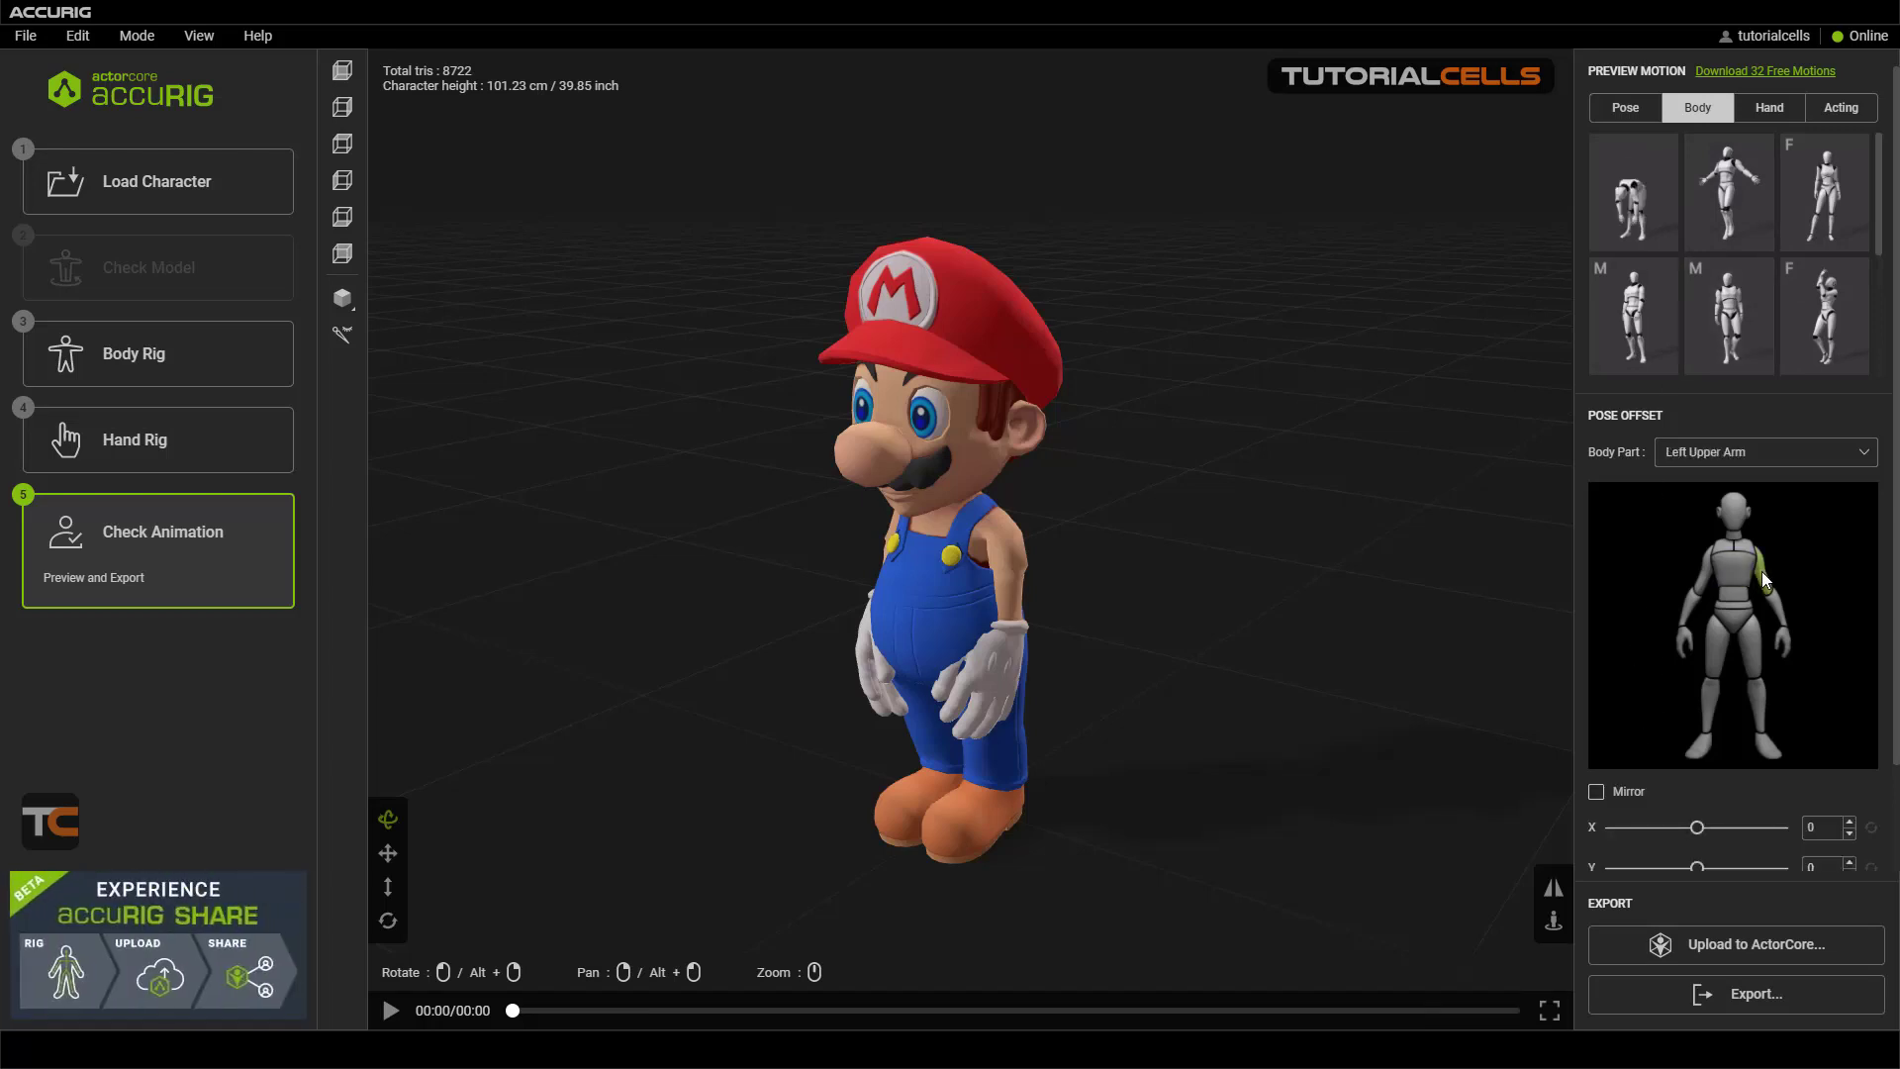
scroll(1710, 750, down, 2)
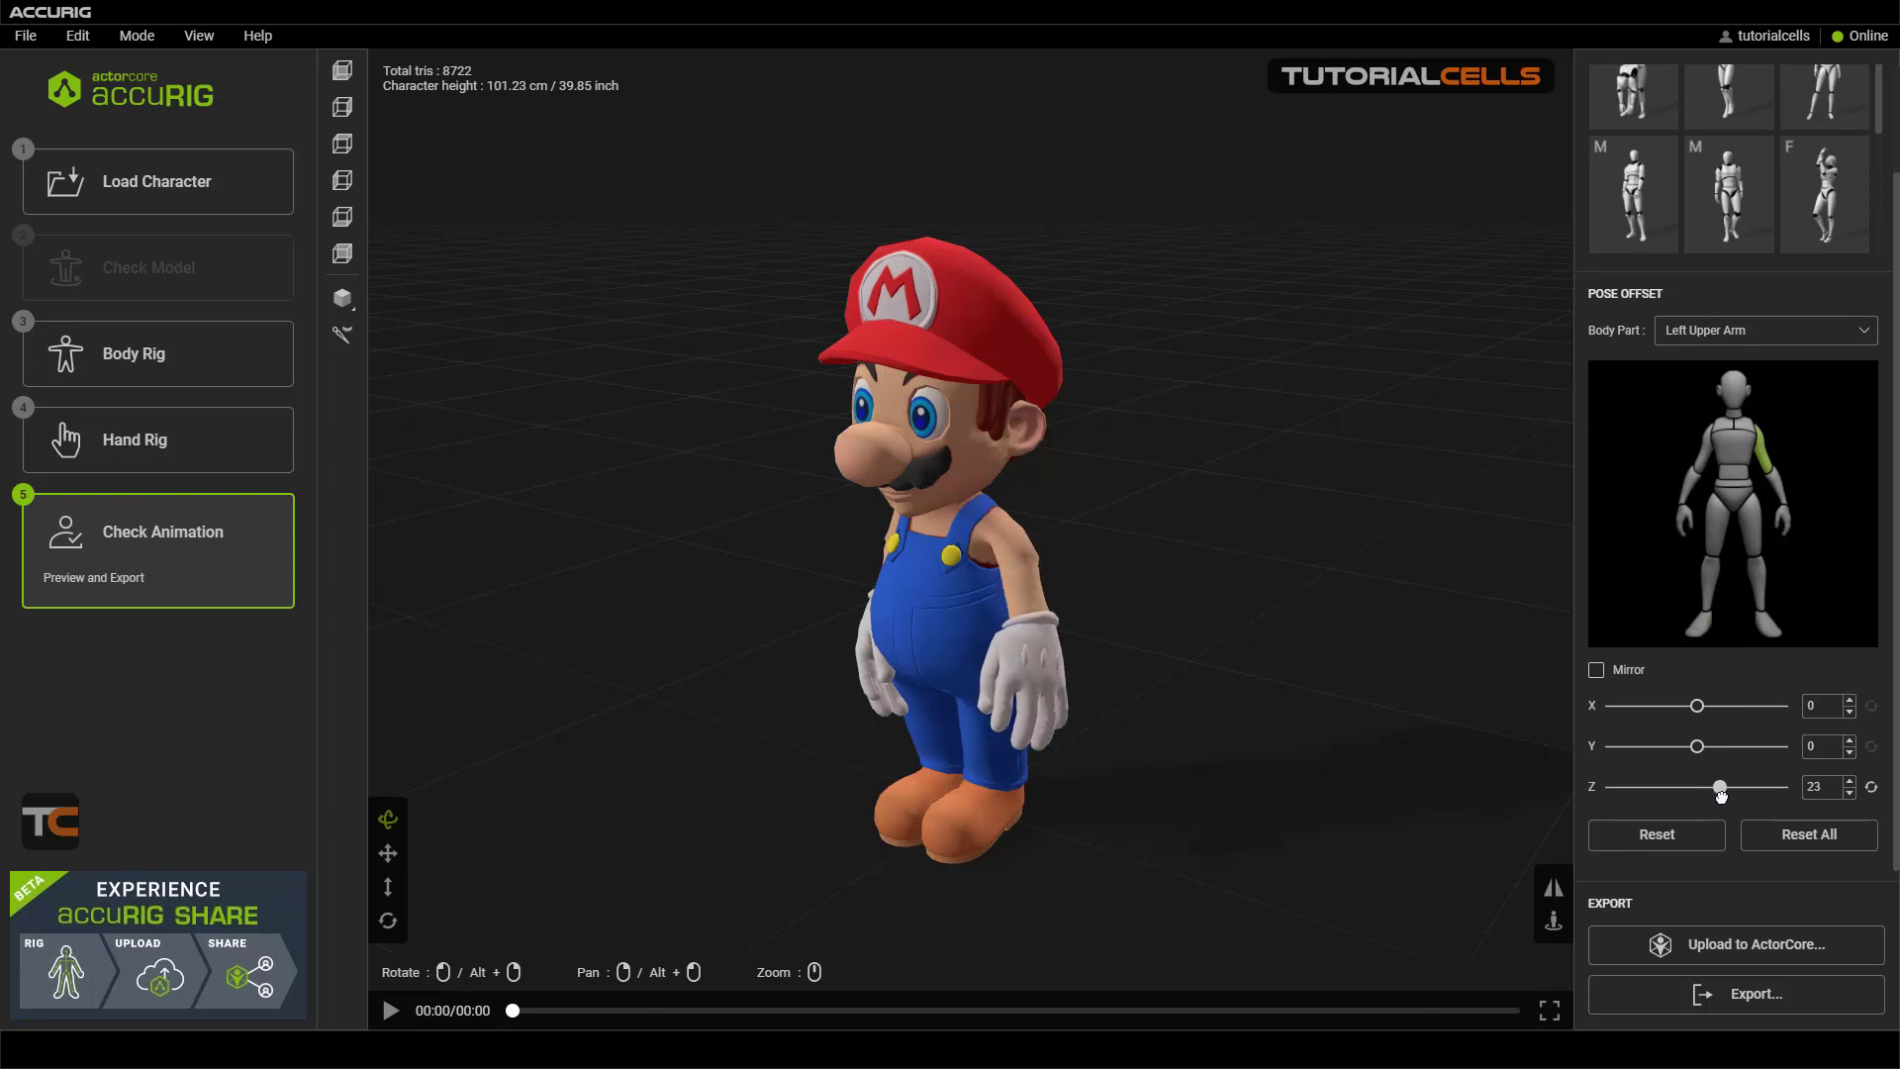
drag(1118, 673, 969, 646)
- Set the right upper arm's pose offset to -27 on the Z axis
click(1708, 444)
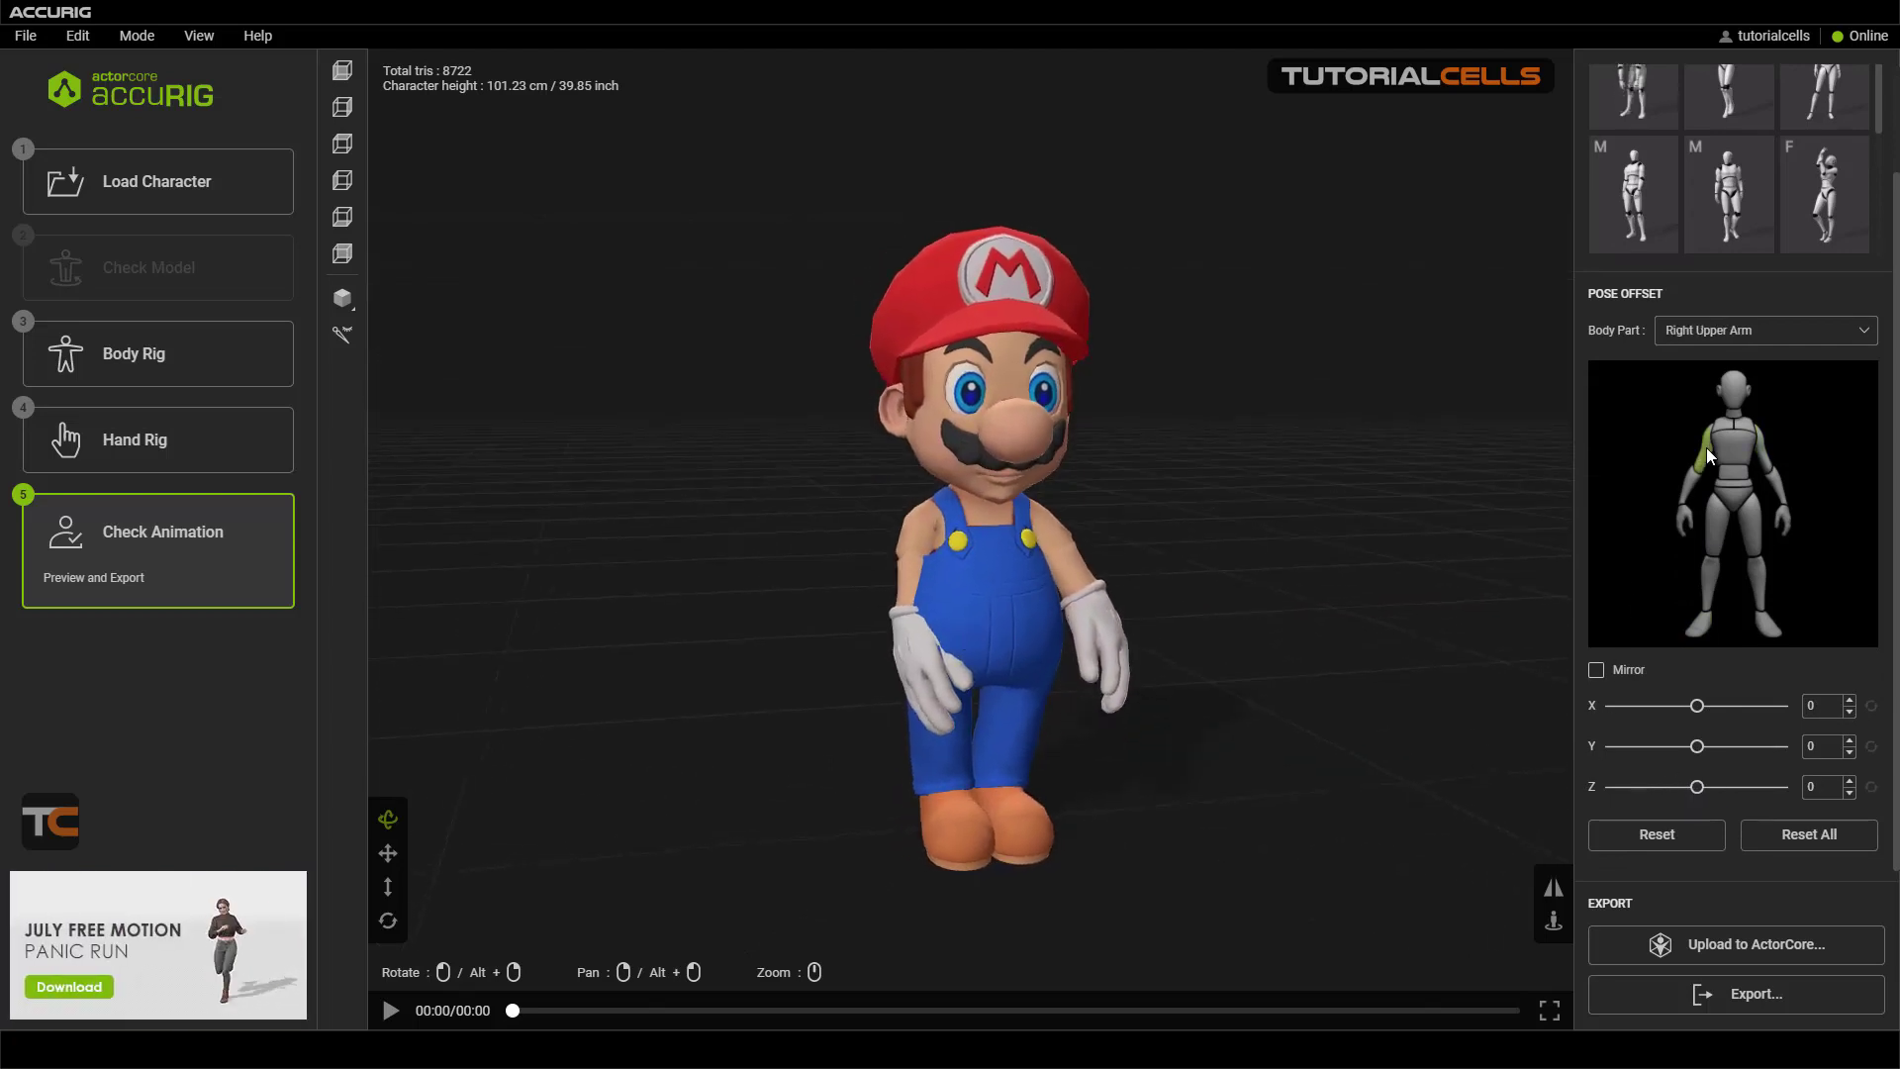
drag(1692, 785, 1669, 782)
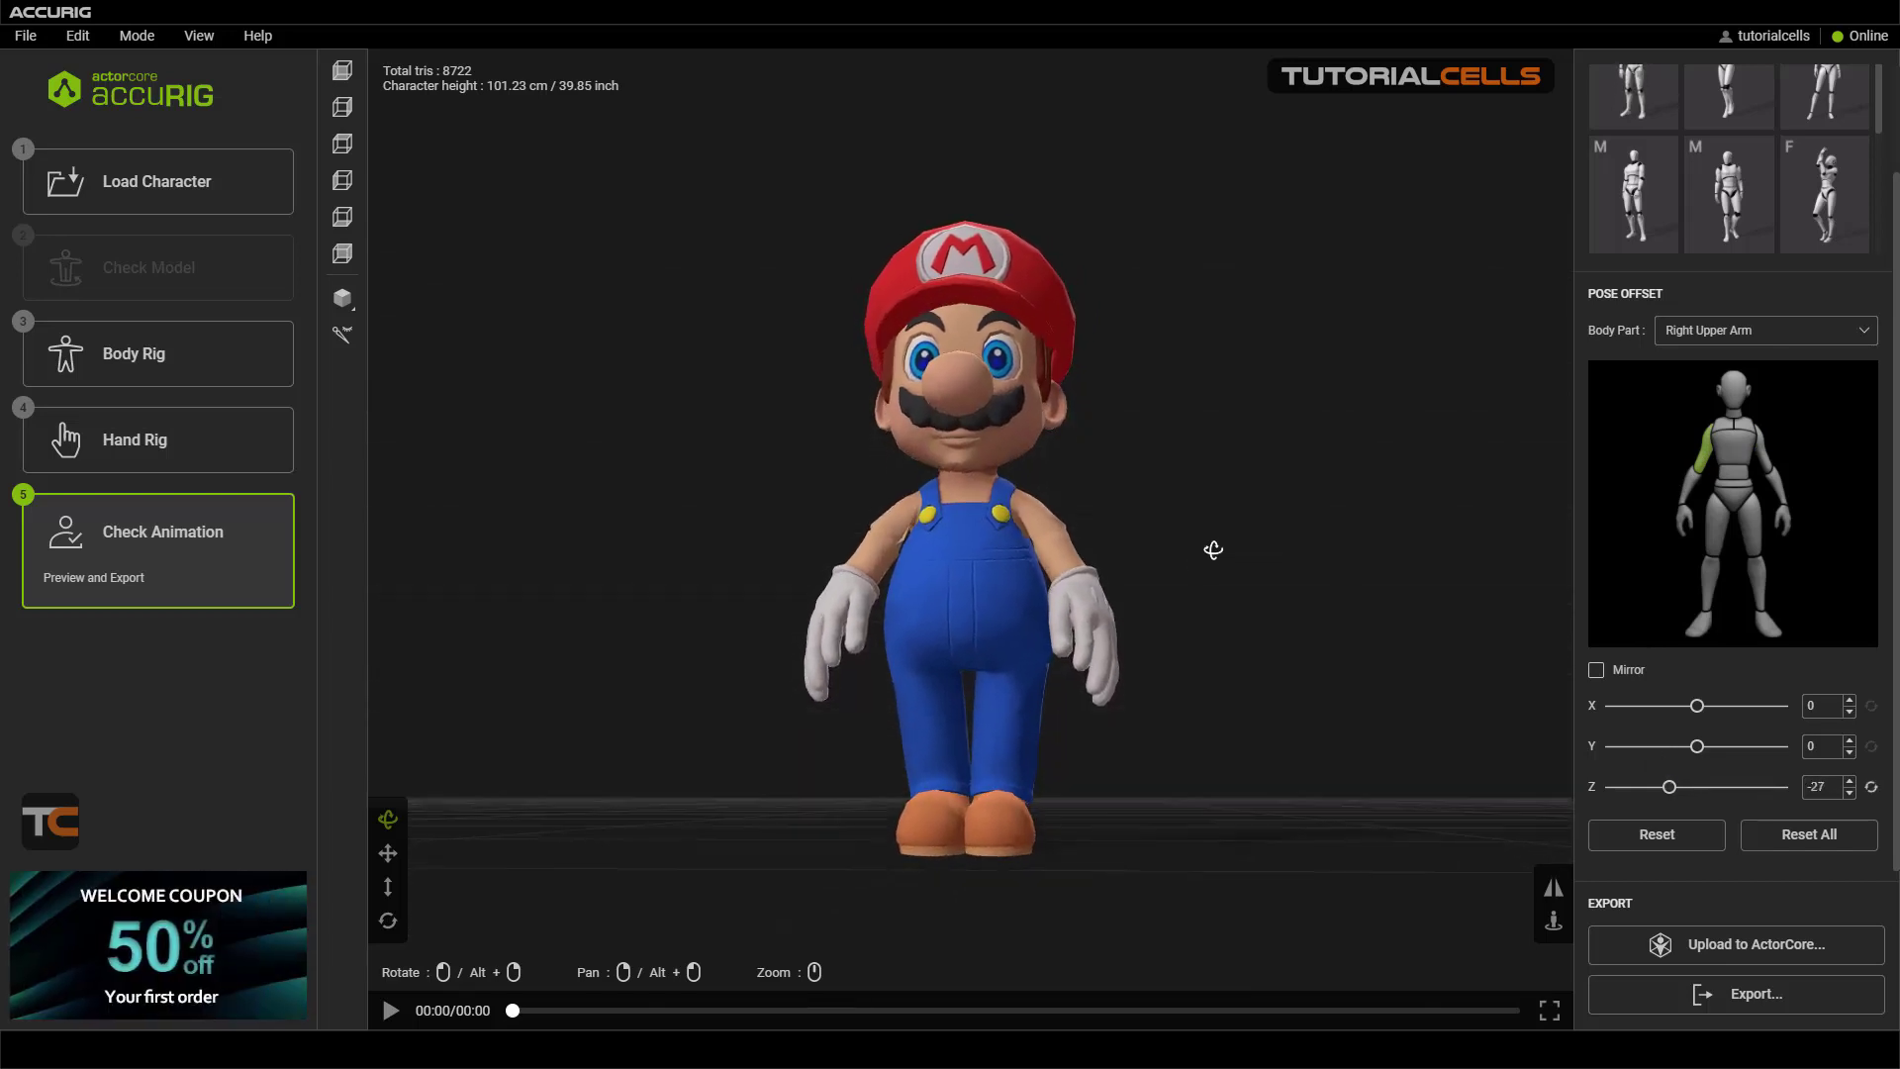
- Preview the female body motion with raised hands and the T-pose on the character, inspecting both from an angle
click(1811, 221)
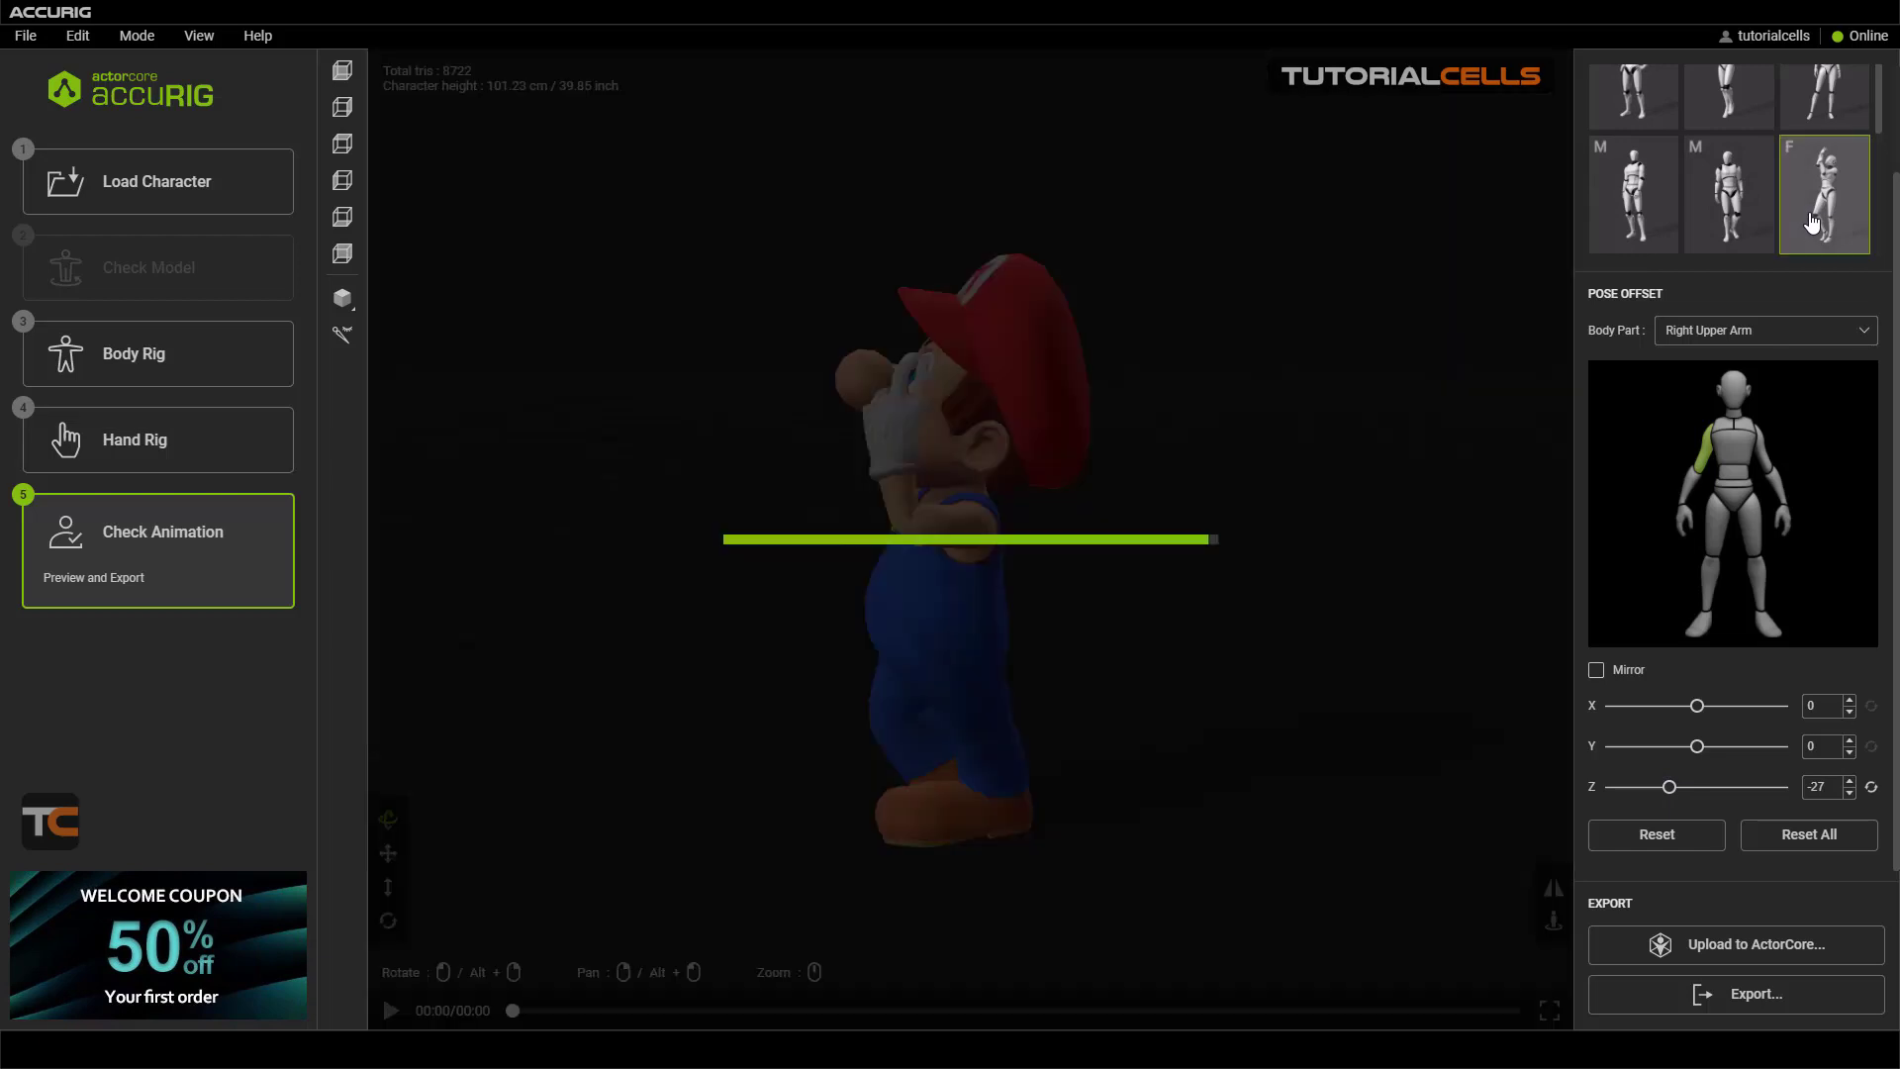
drag(1079, 576, 1145, 613)
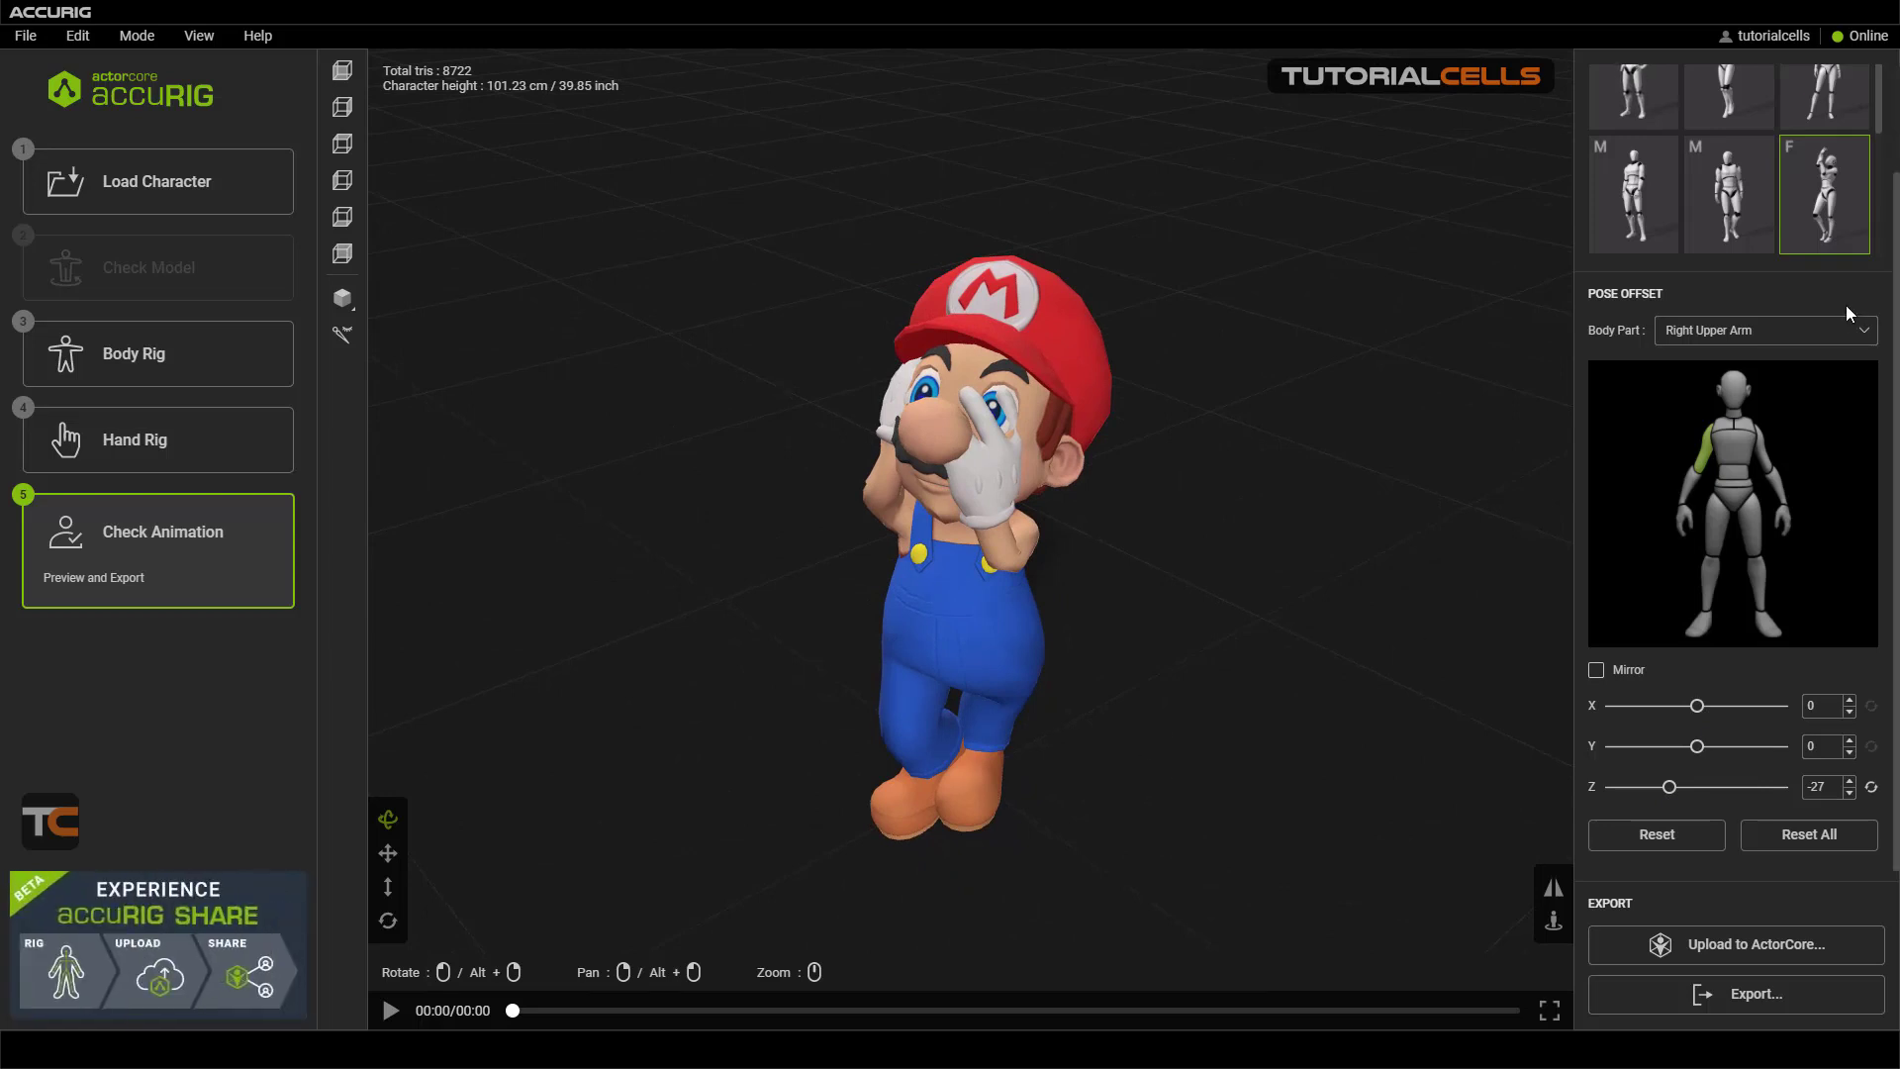
scroll(1704, 327, up, 2)
click(1621, 109)
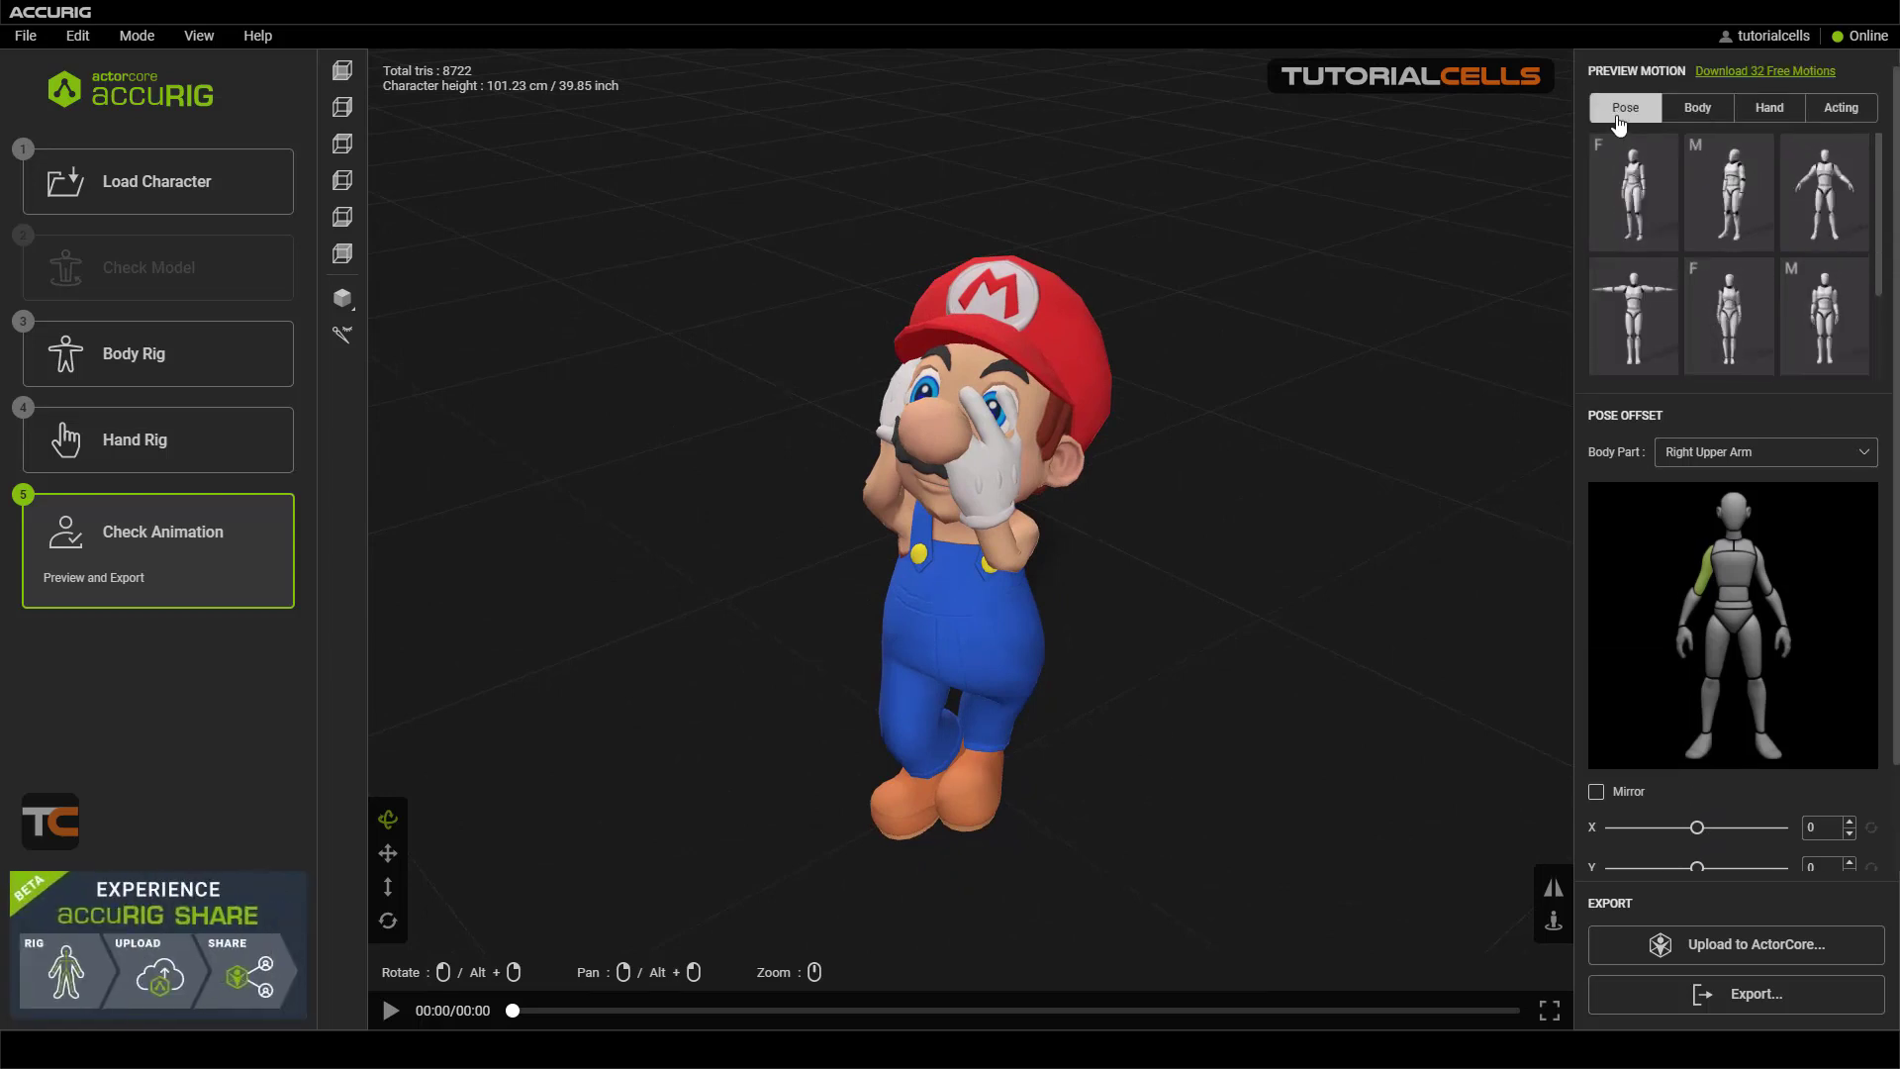
click(1652, 271)
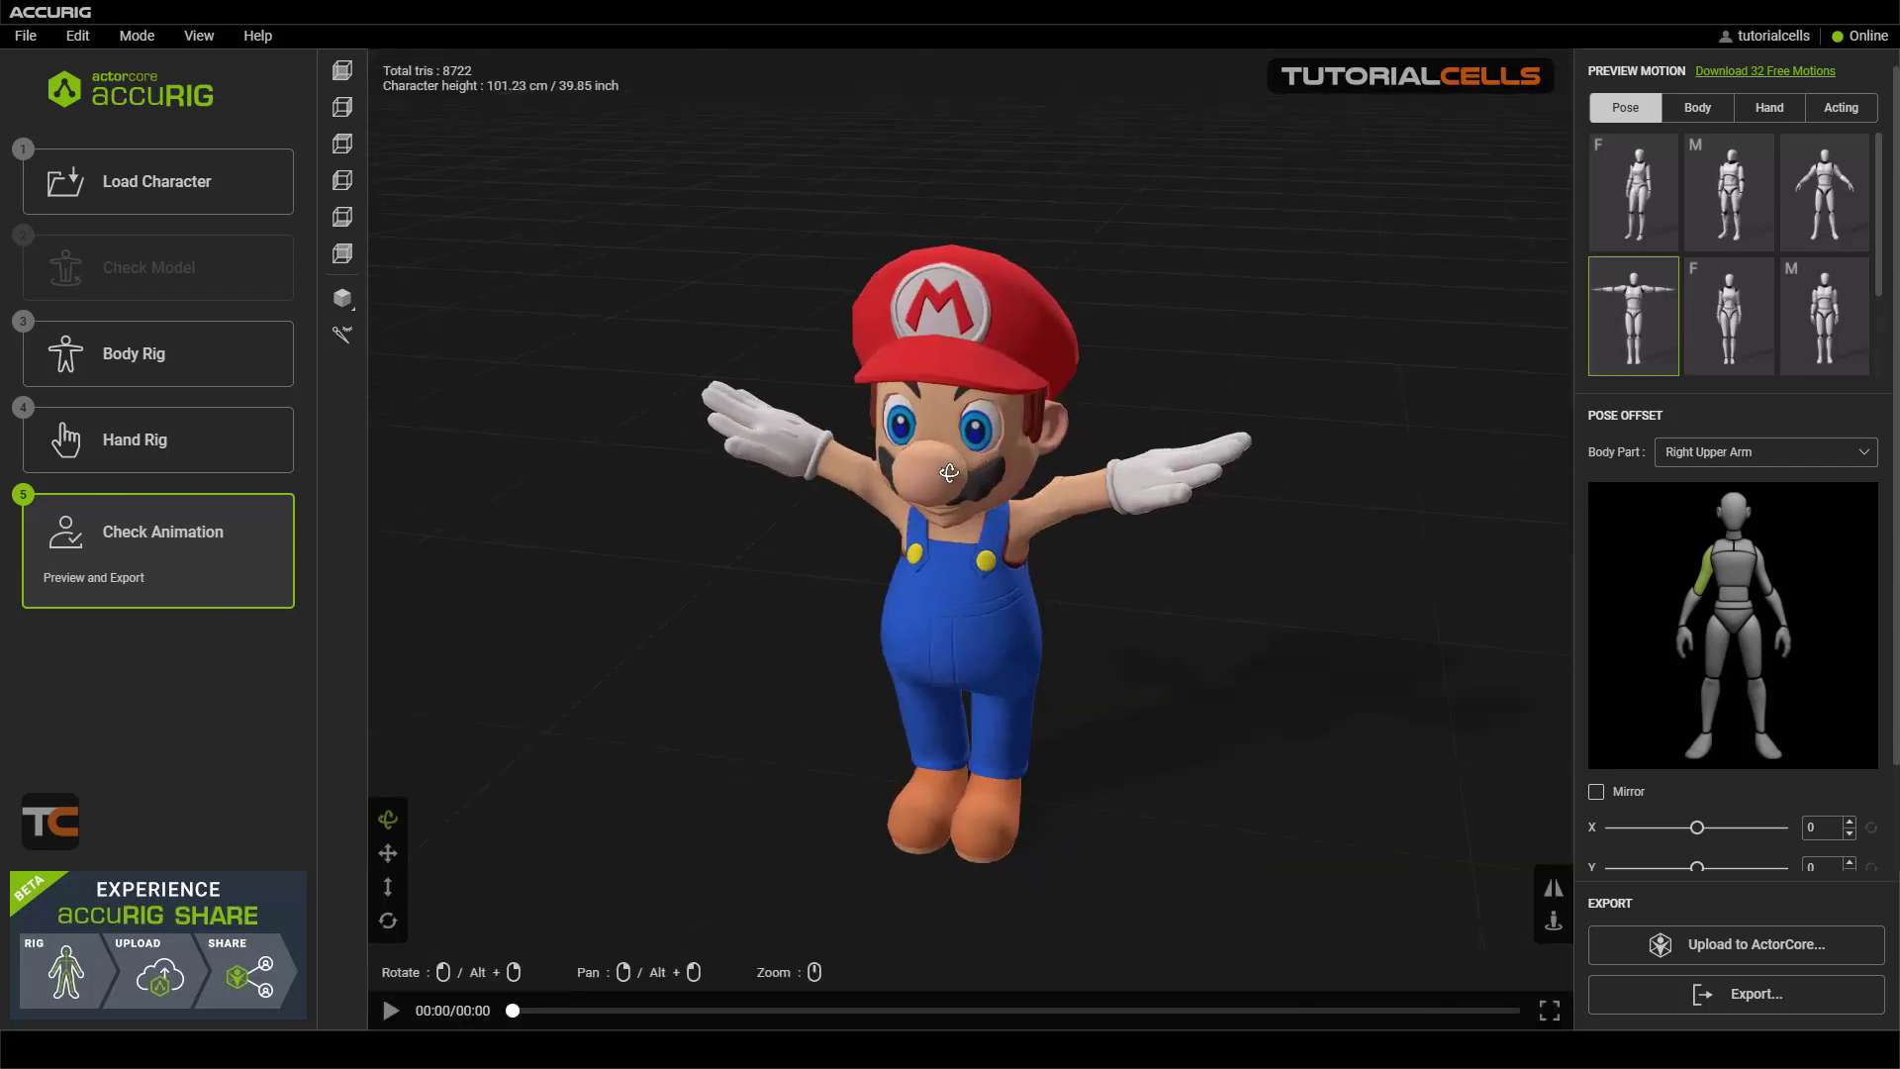
drag(966, 433, 926, 479)
- Preview the A-pose from several angles and play the second male walking motion from the acting set
click(1824, 191)
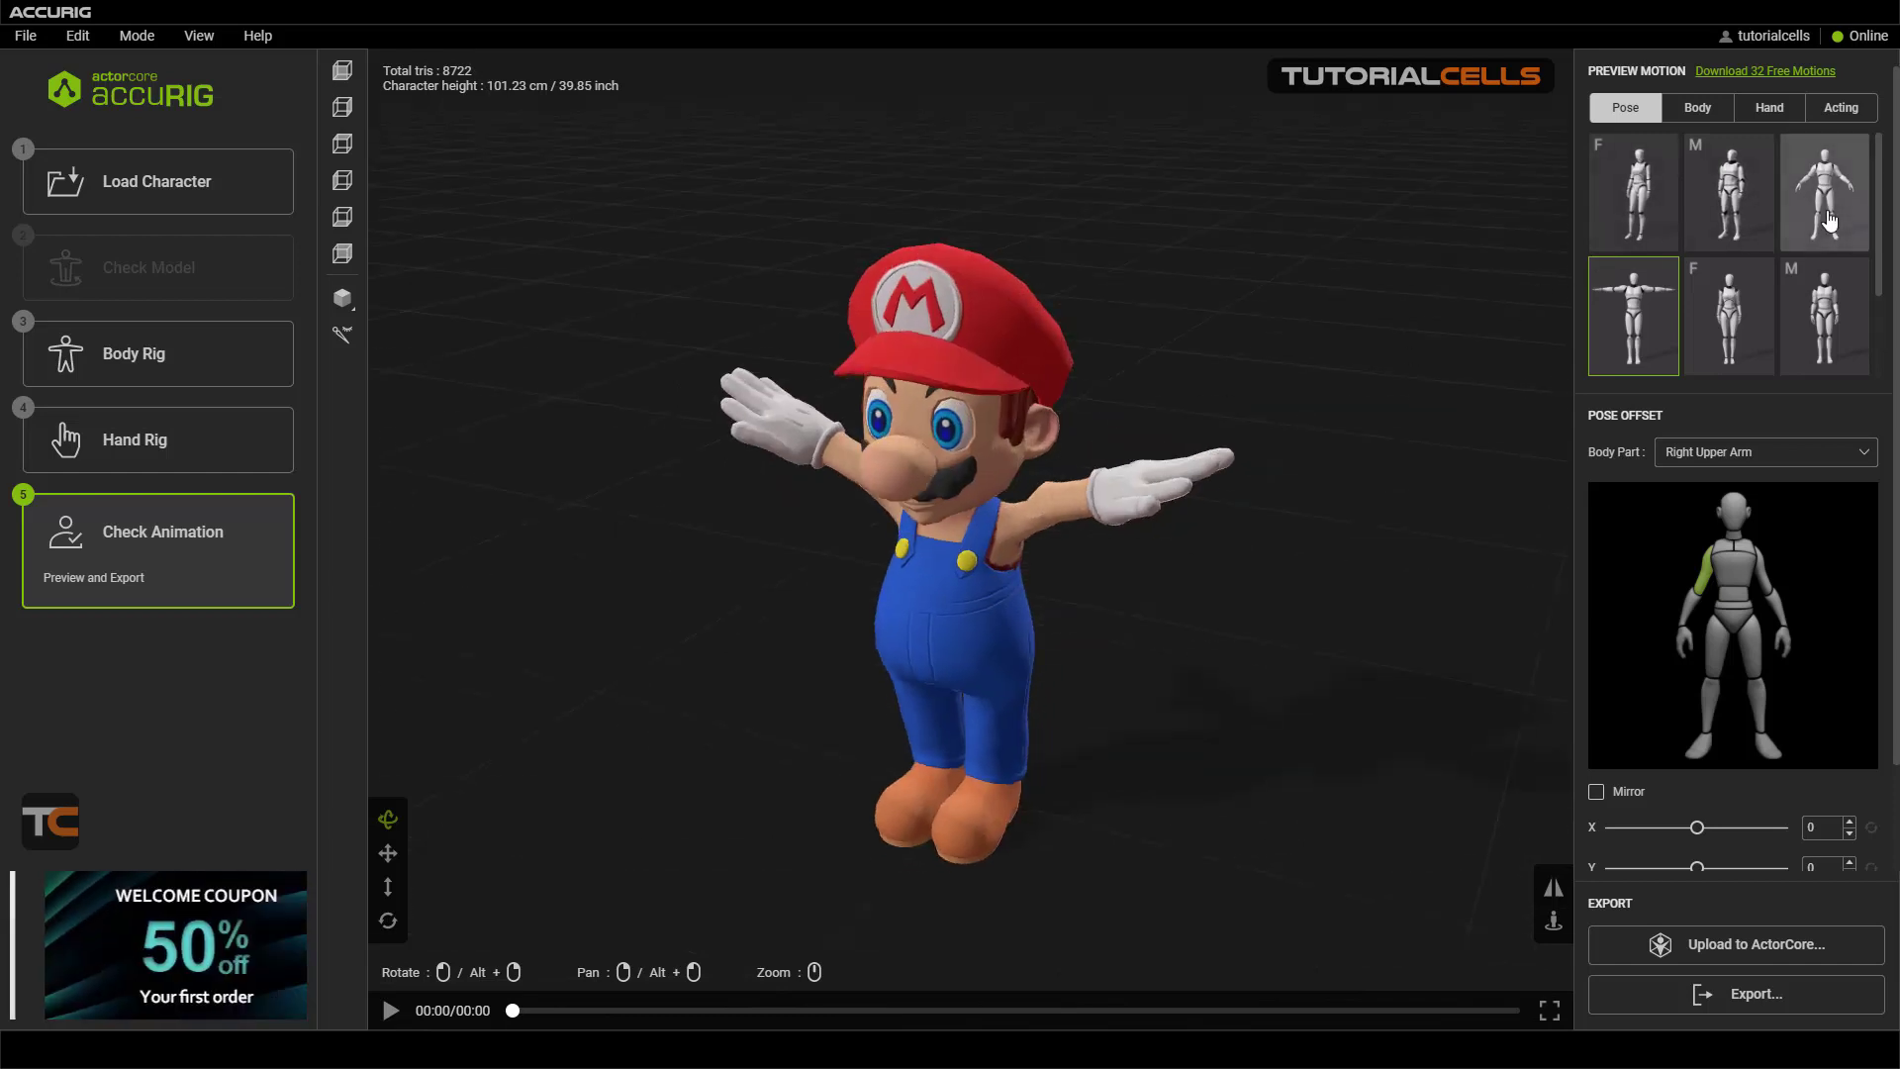
drag(1049, 446, 1060, 495)
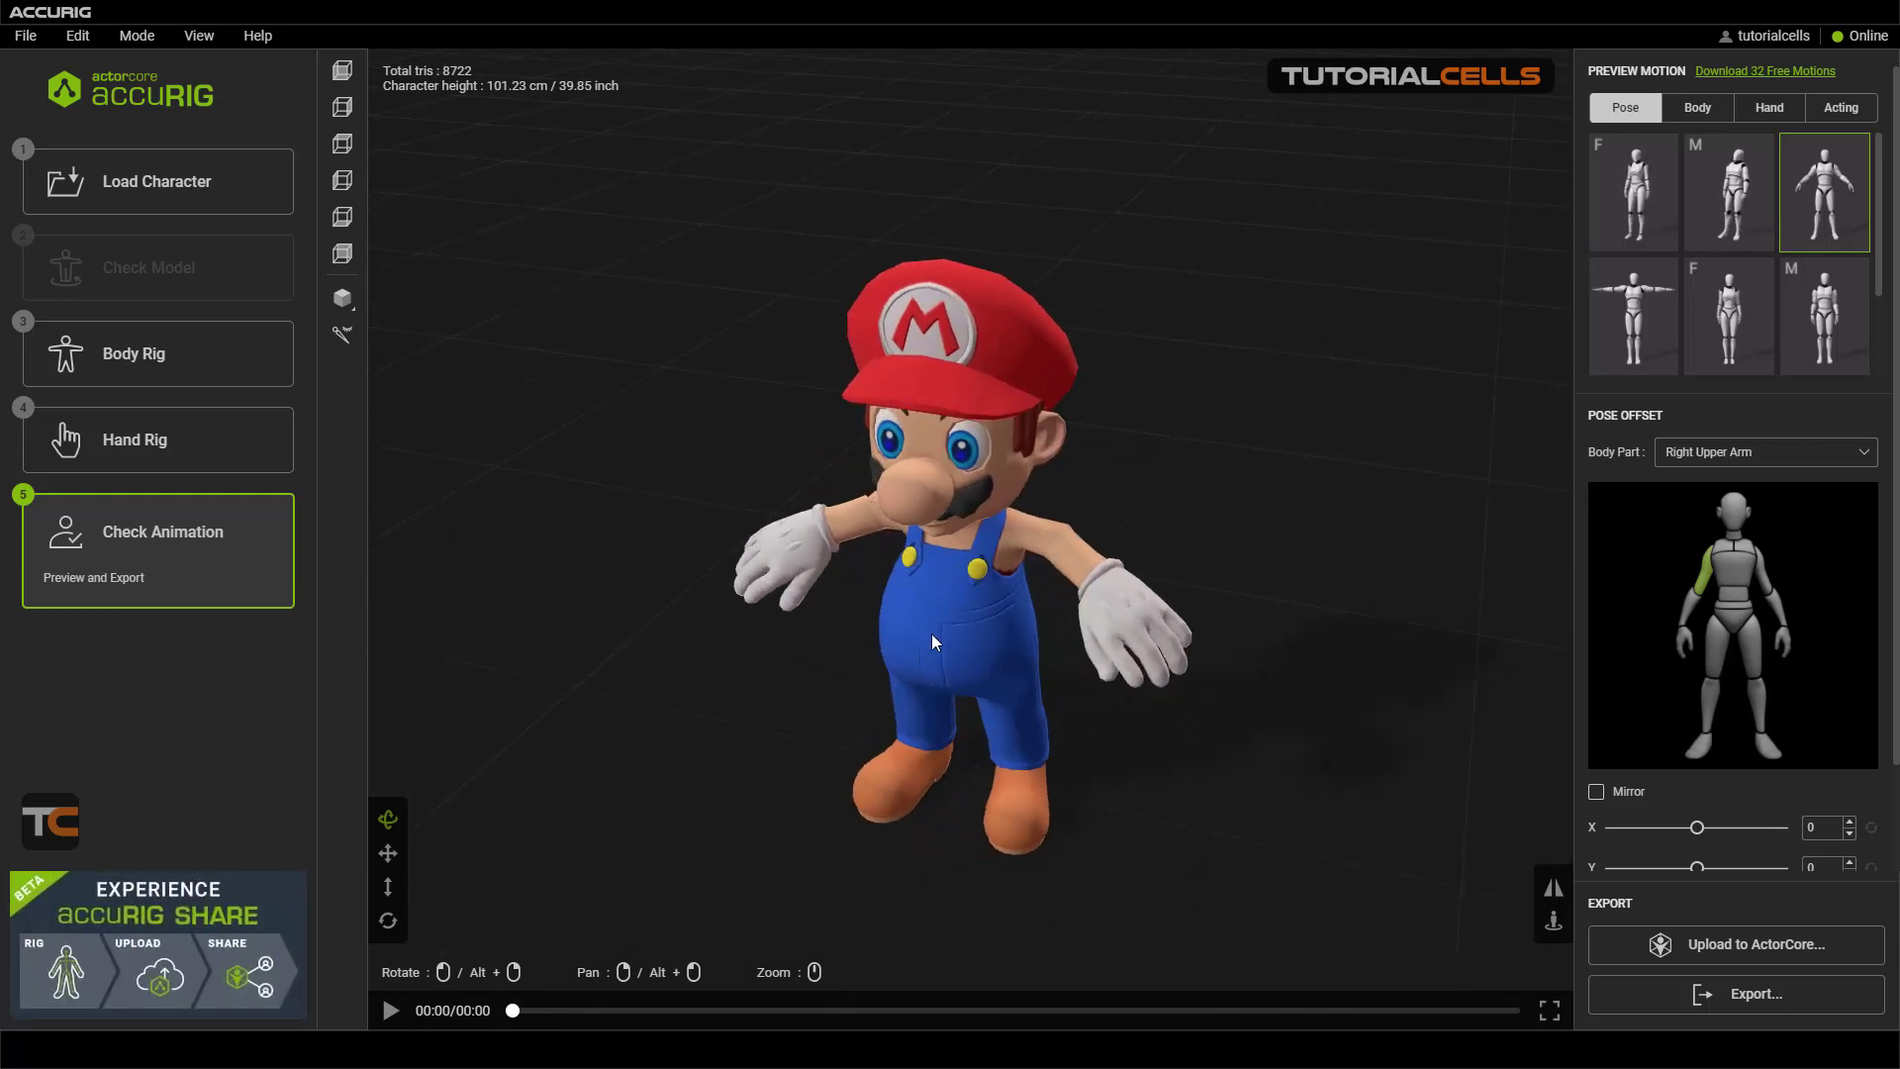
drag(1073, 530, 926, 648)
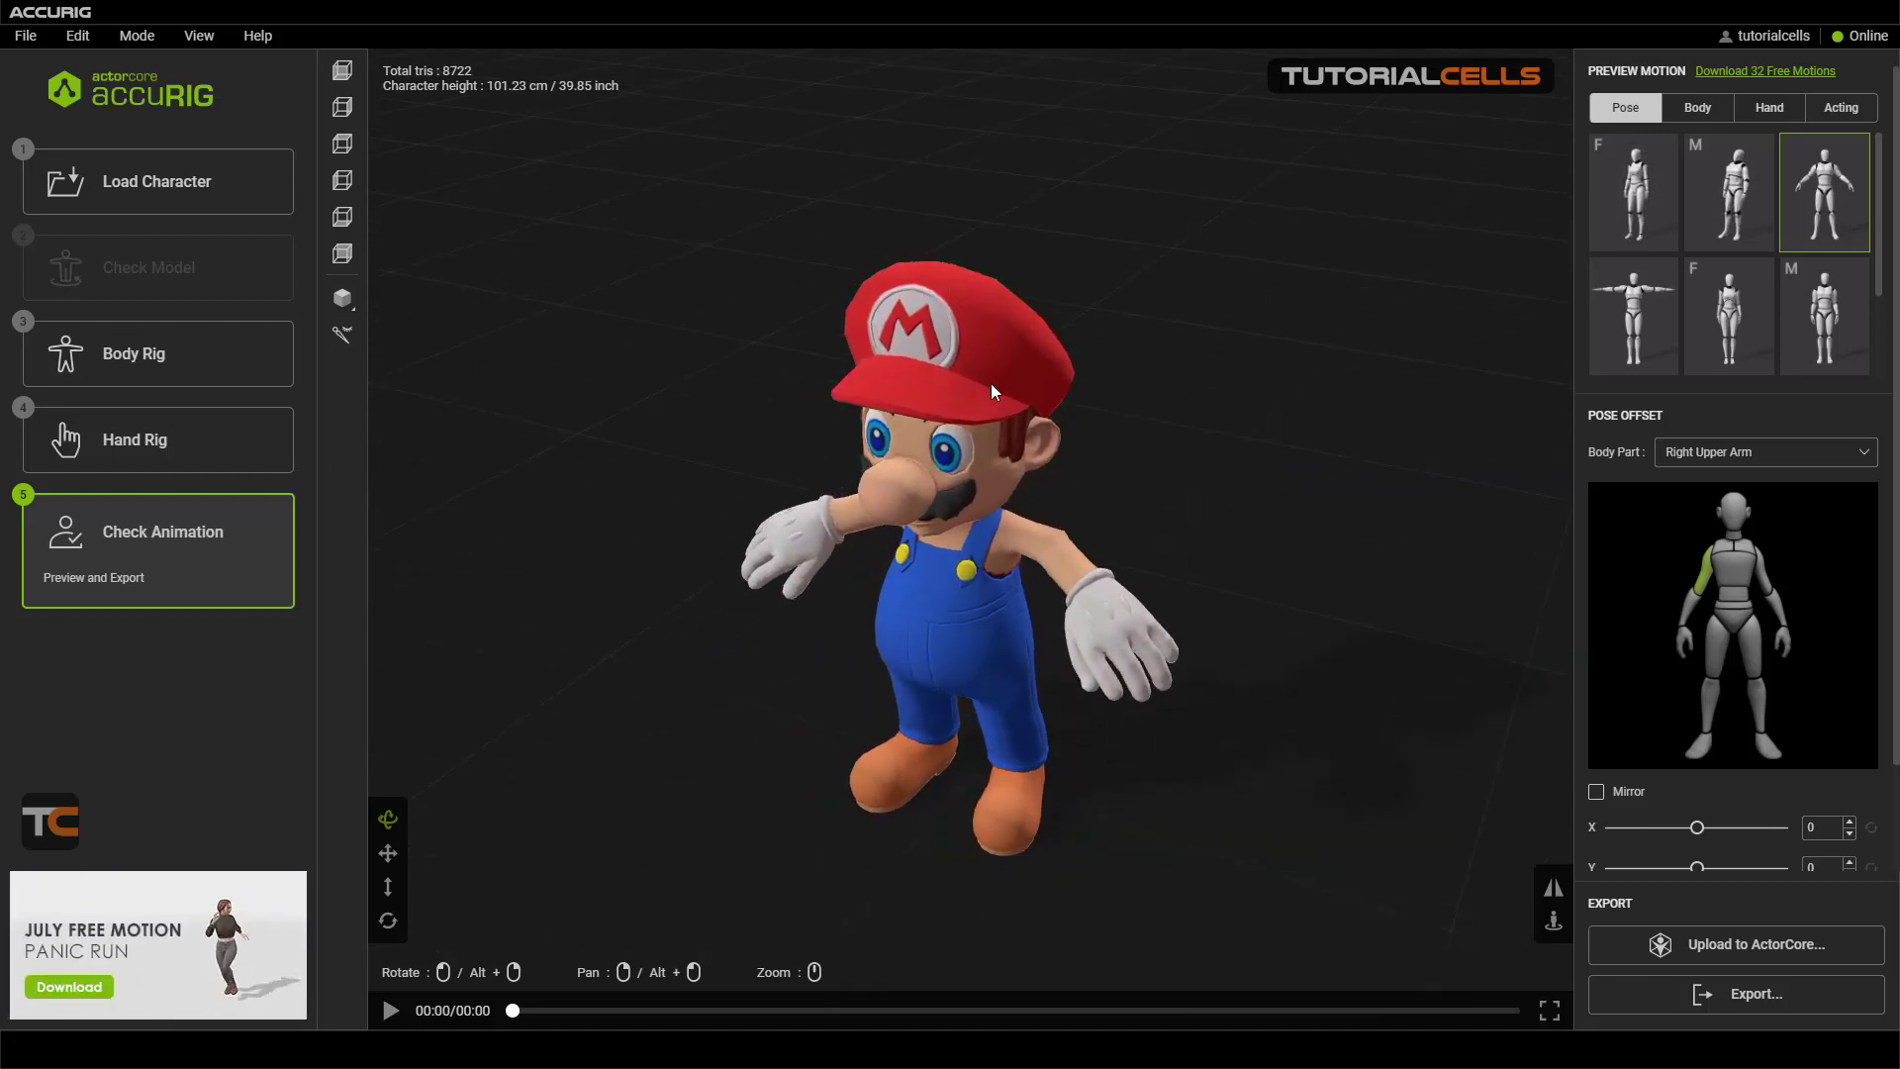
drag(994, 392, 1054, 379)
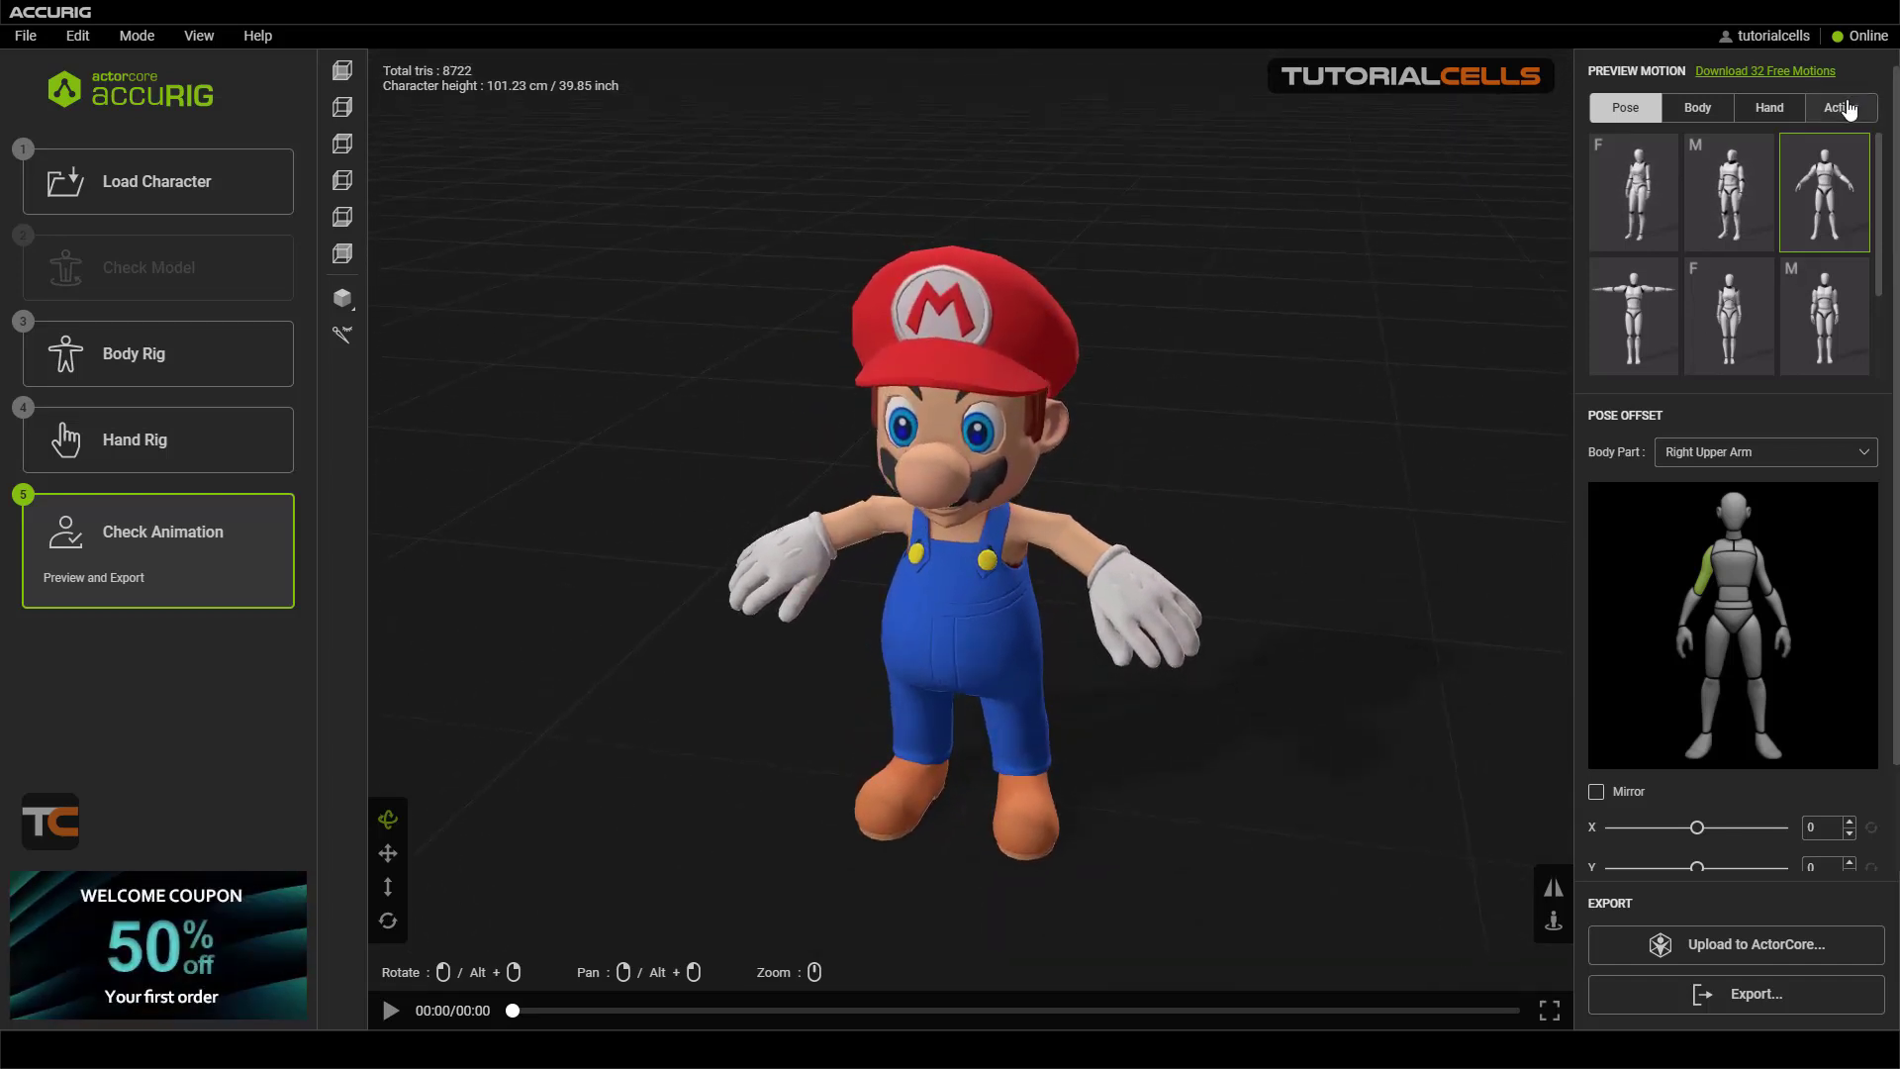
click(1847, 109)
click(1734, 315)
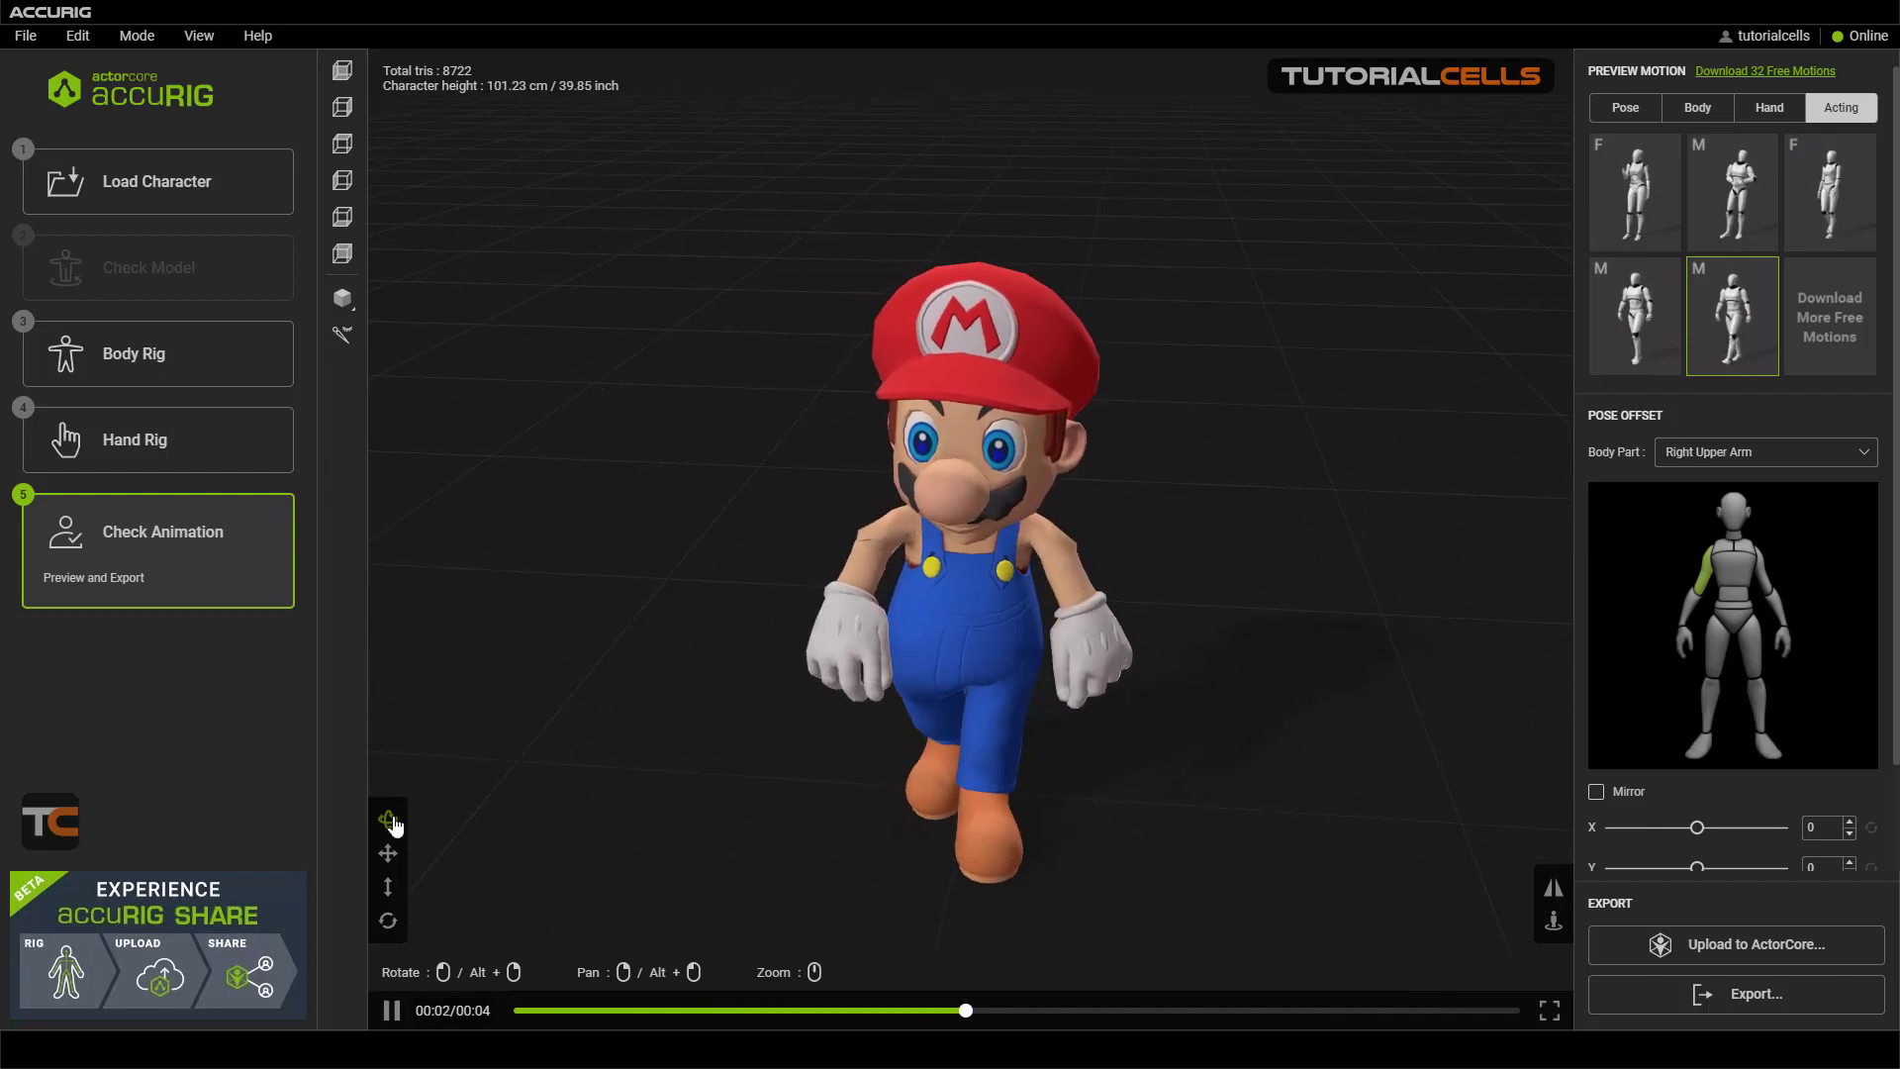
- Return to the body rig and refine the clavicle and arm joint positions from the front
click(192, 380)
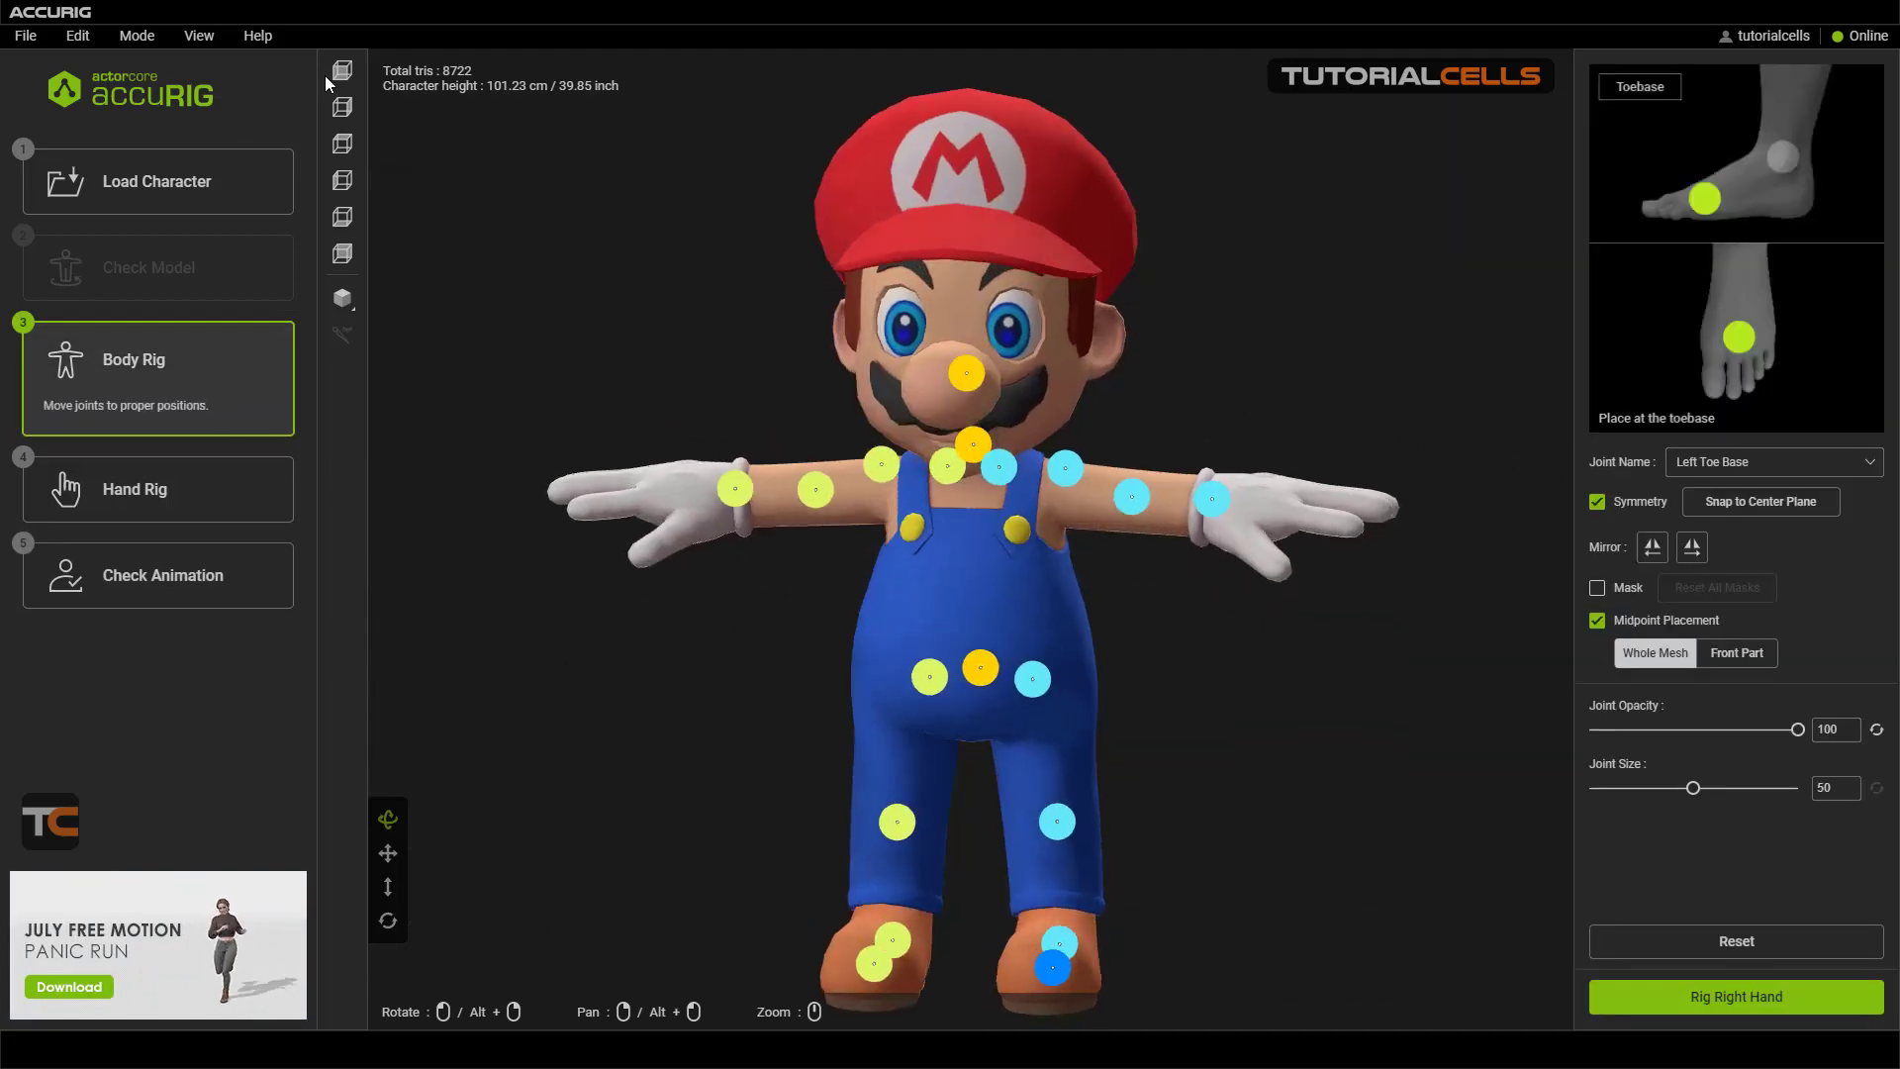
click(343, 73)
scroll(792, 370, down, 8)
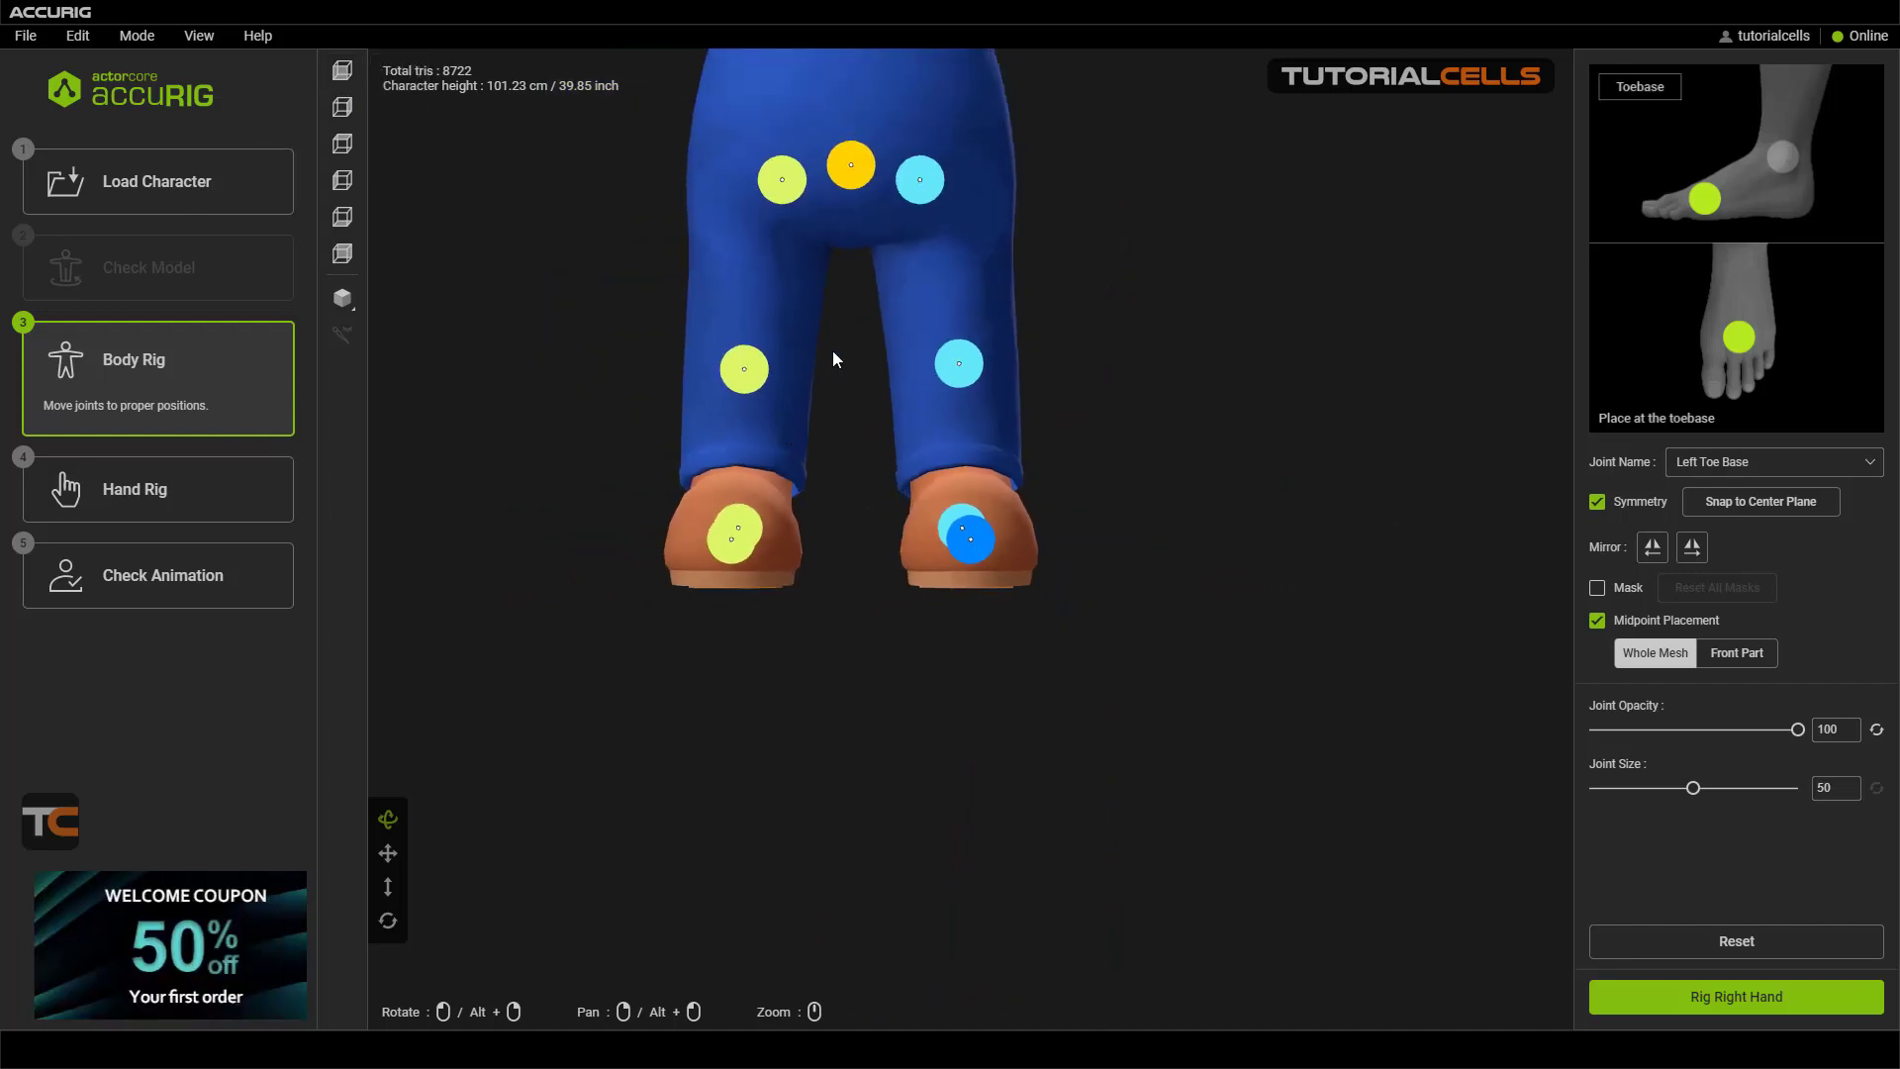
scroll(873, 453, up, 8)
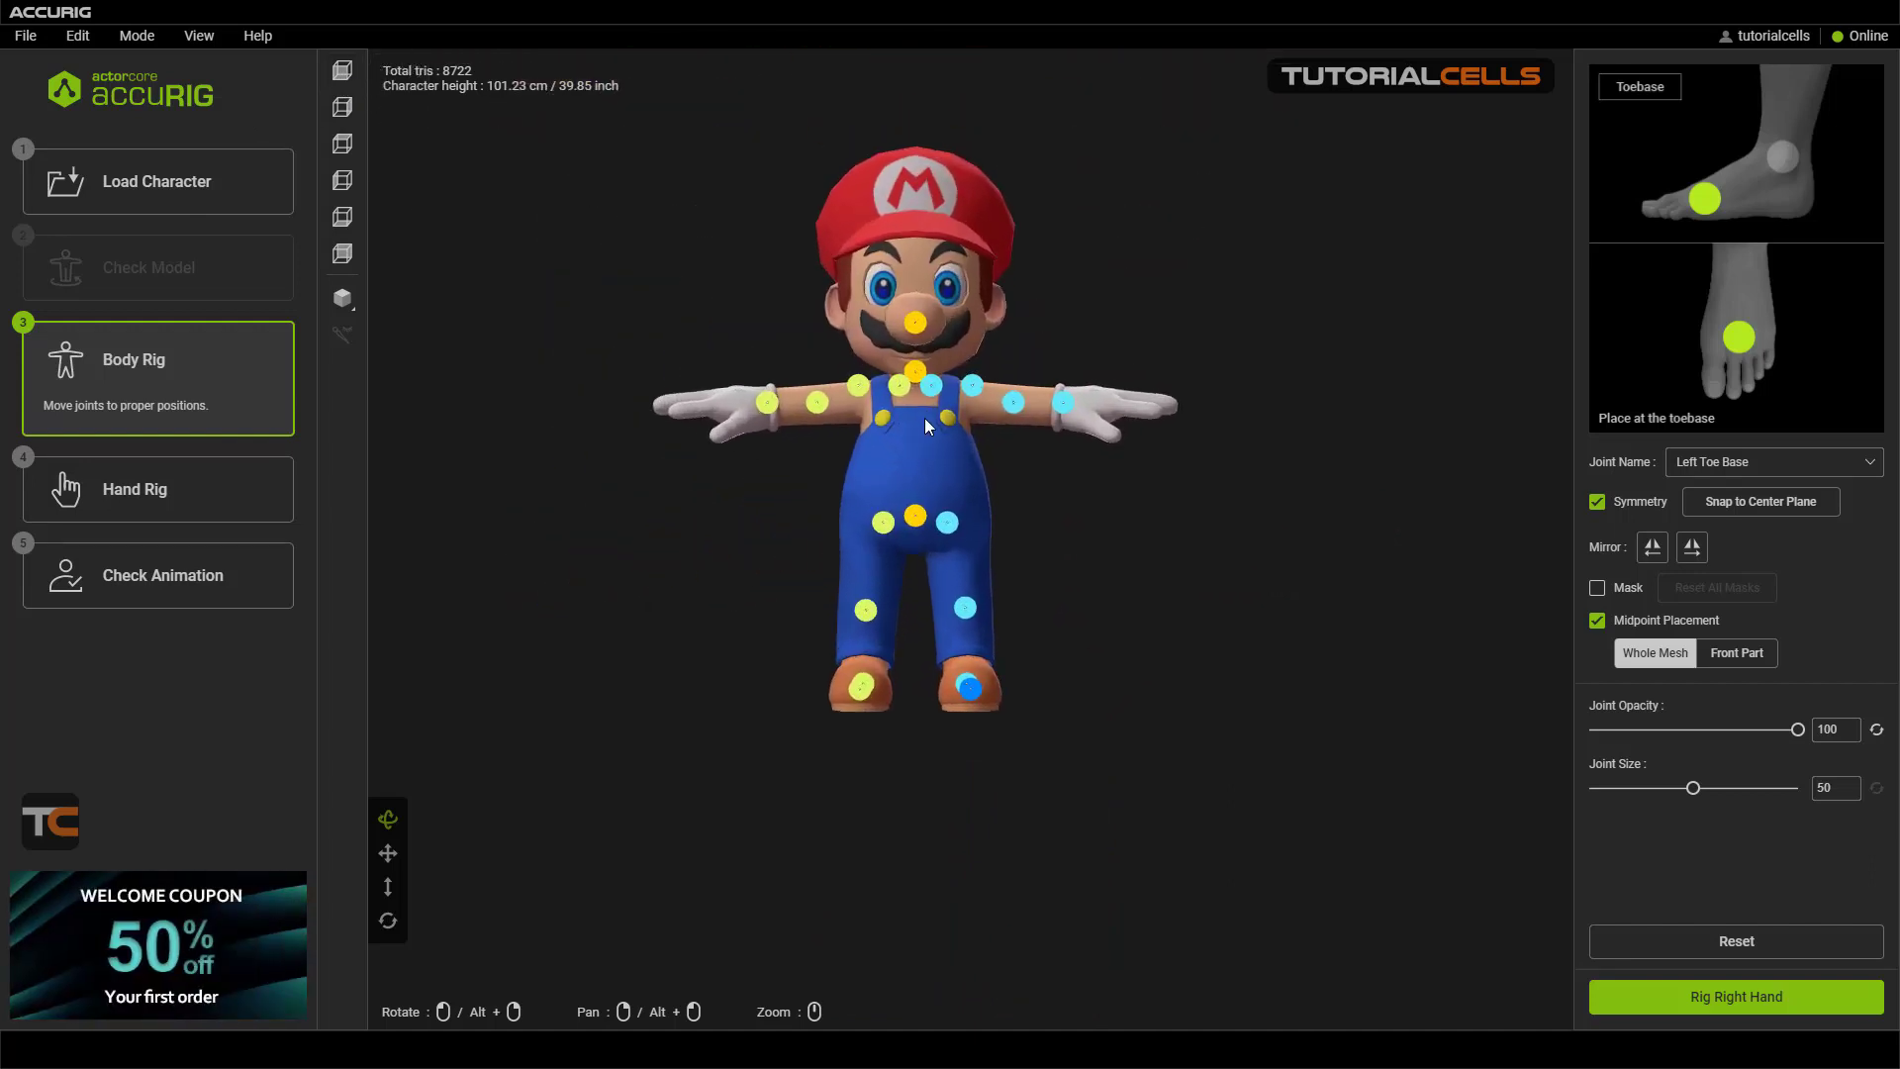
right_drag(880, 383, 960, 579)
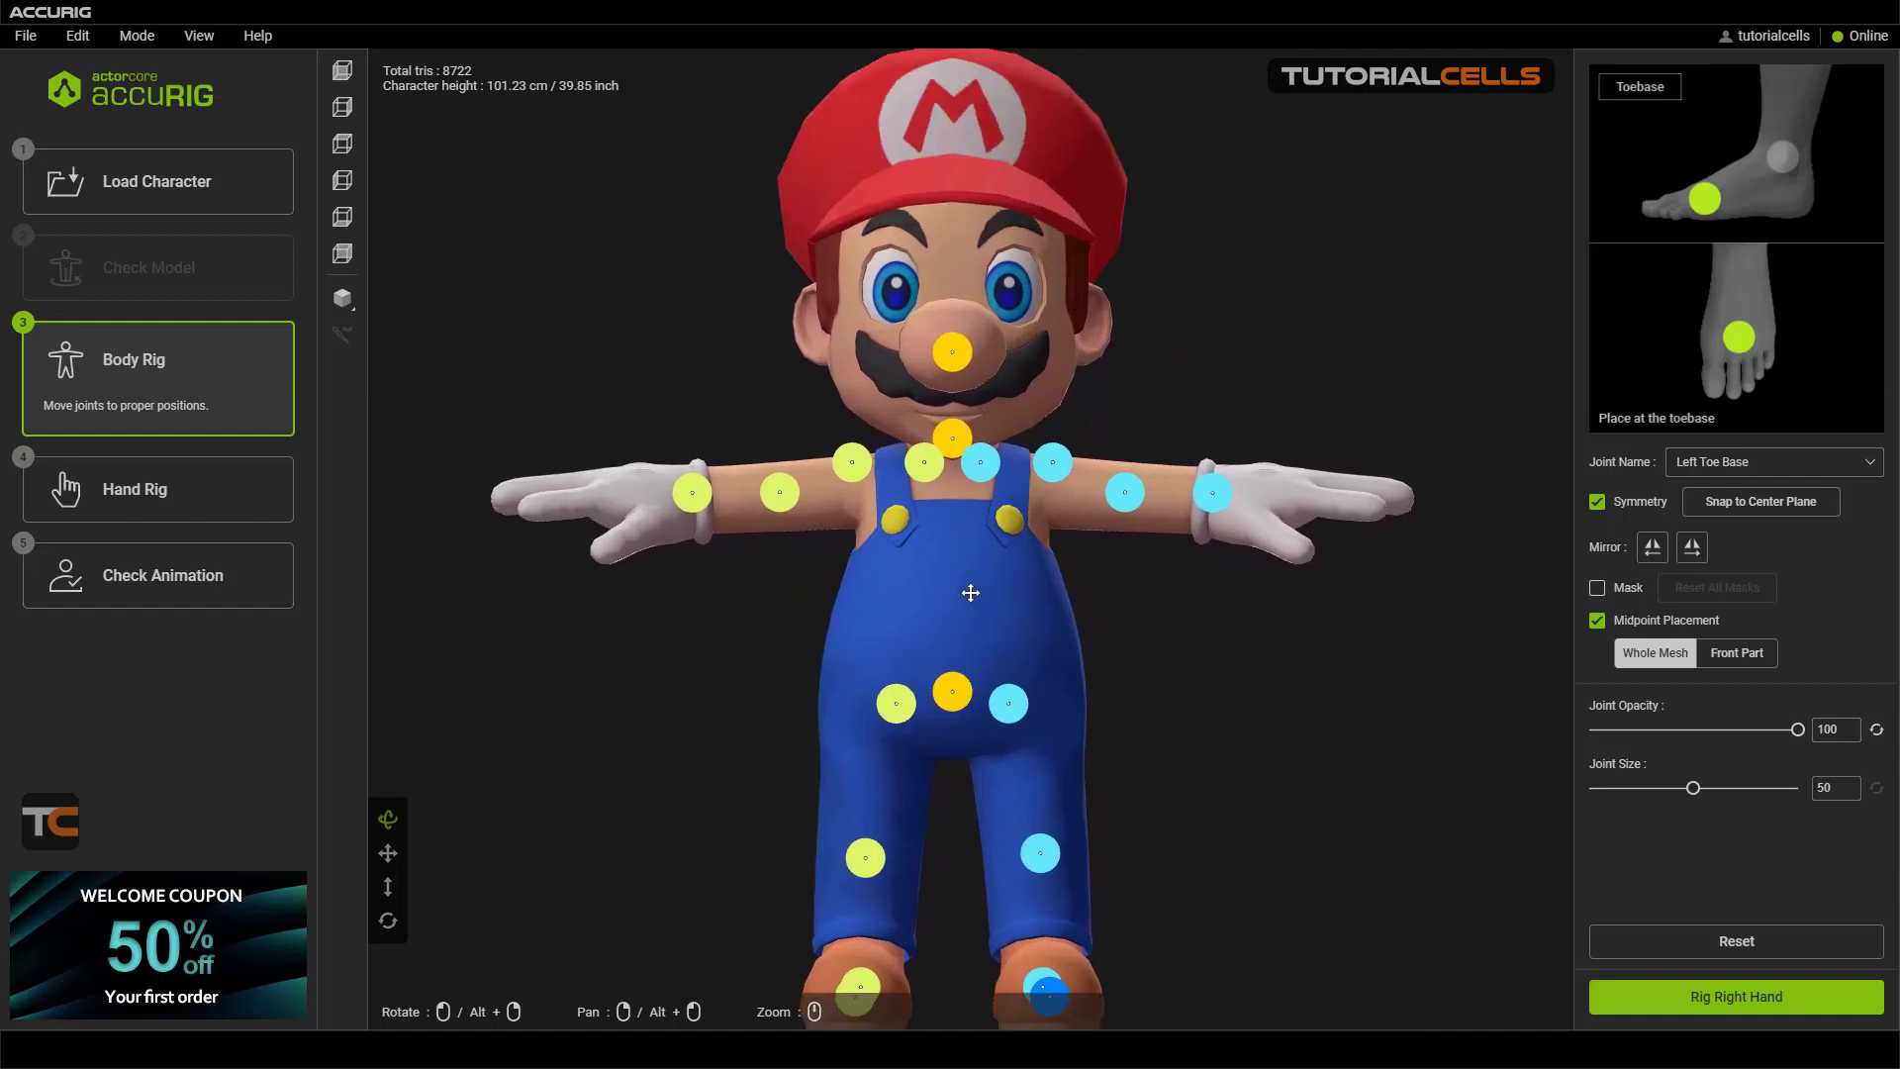
scroll(1084, 490, up, 2)
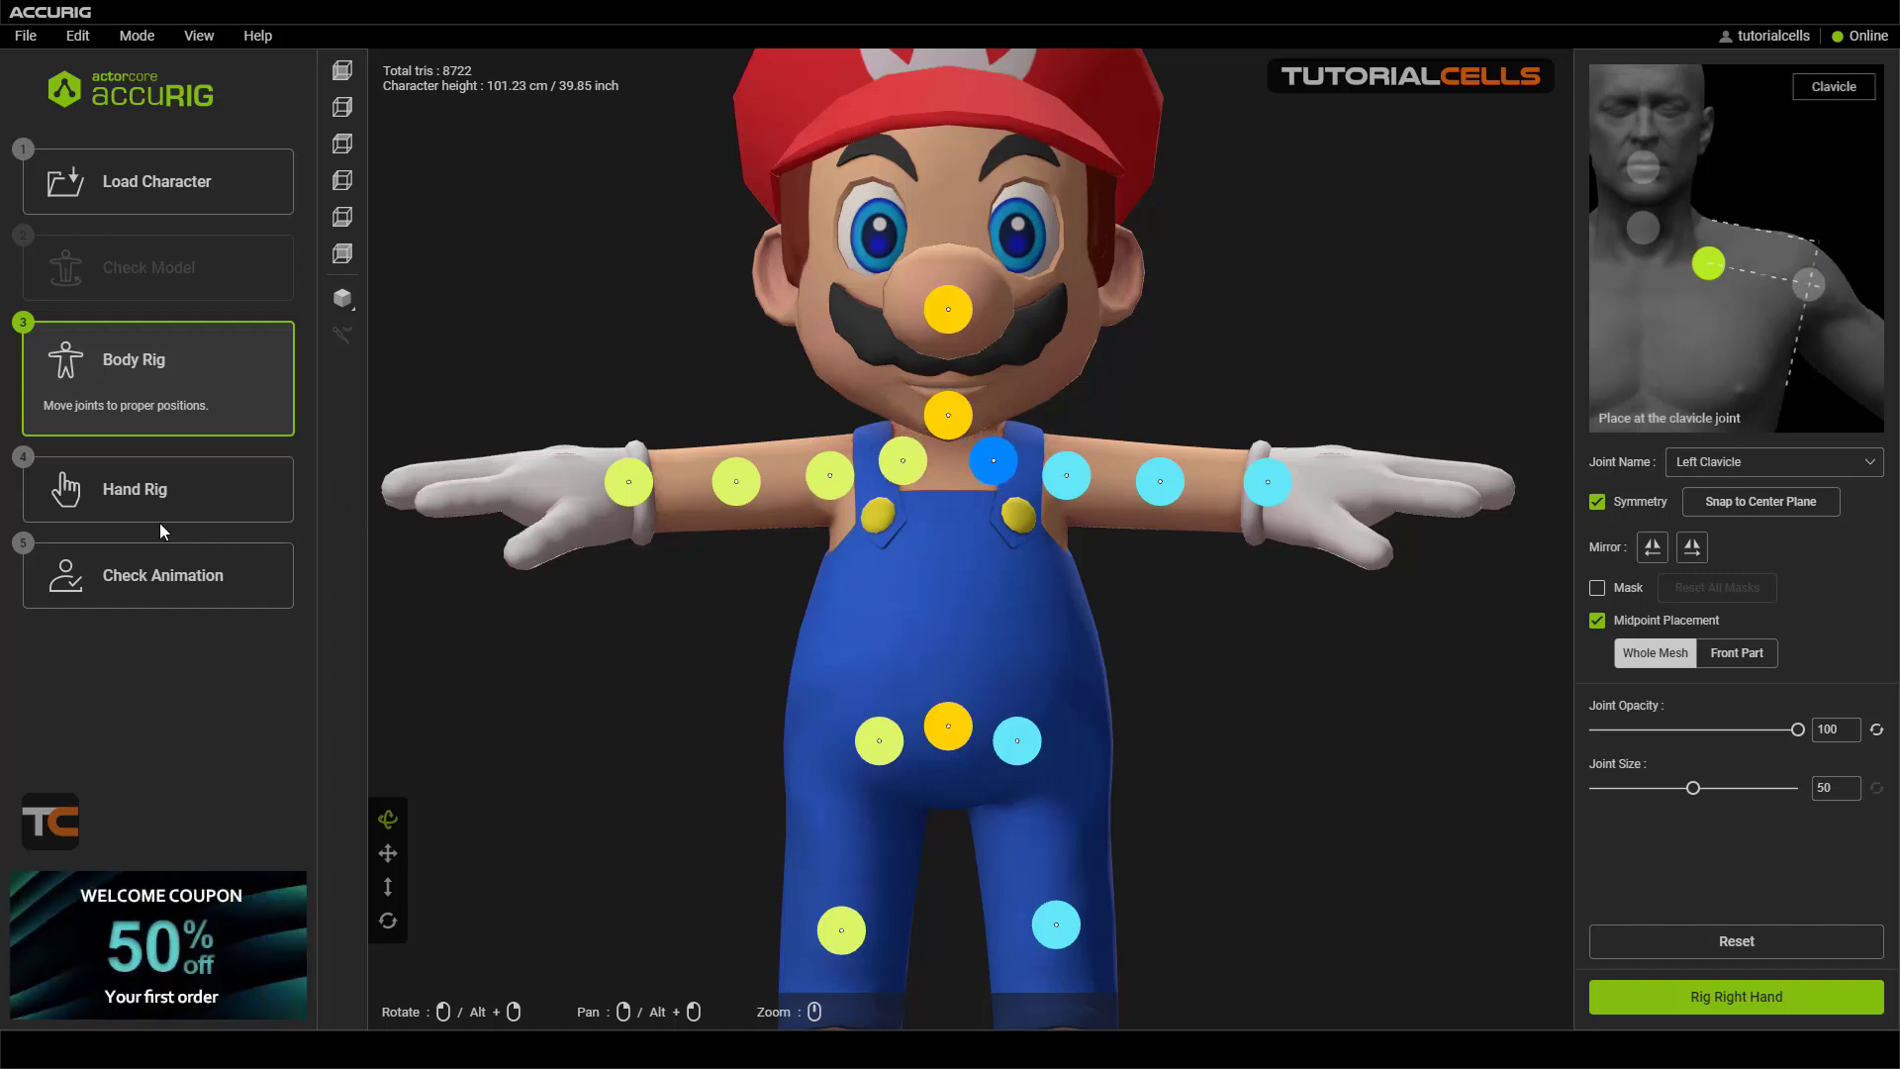
- Recheck the animation with the refined body rig and play both male walking motions from the acting set
click(145, 592)
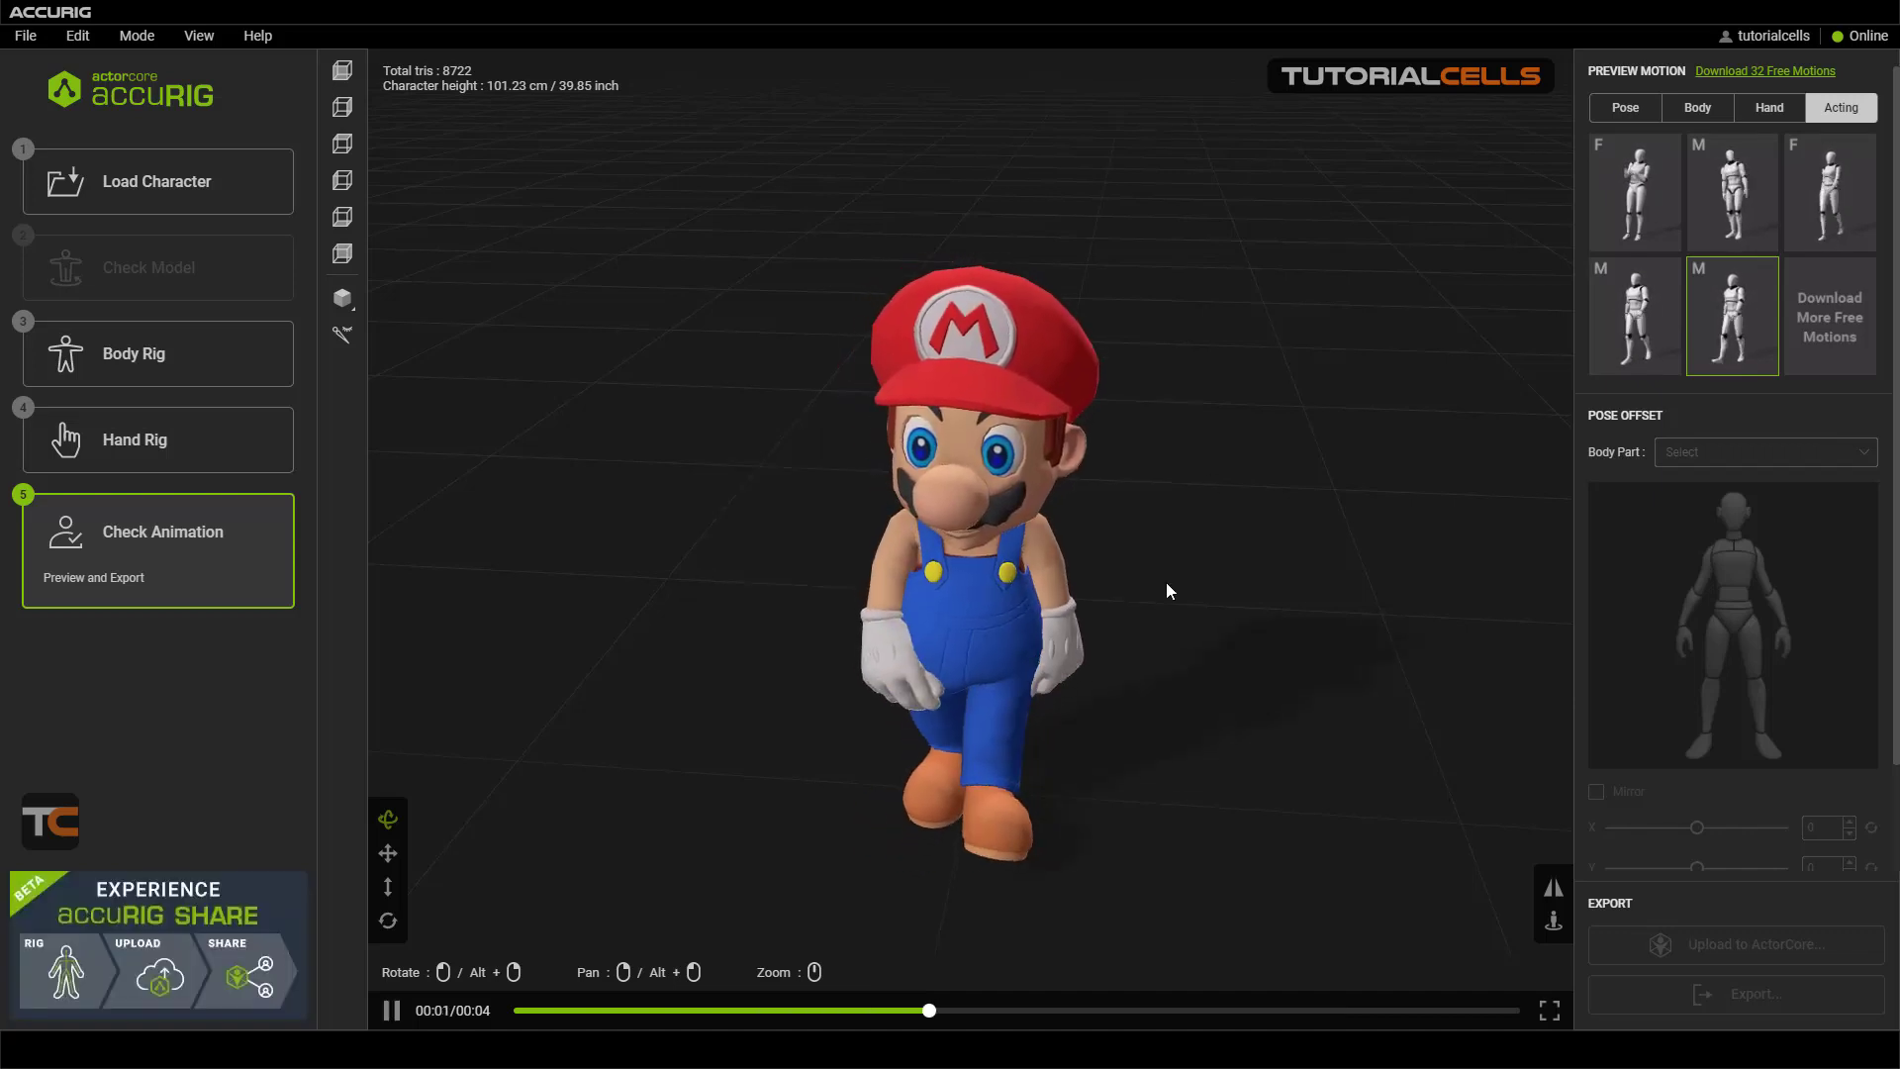
drag(1165, 582, 1112, 558)
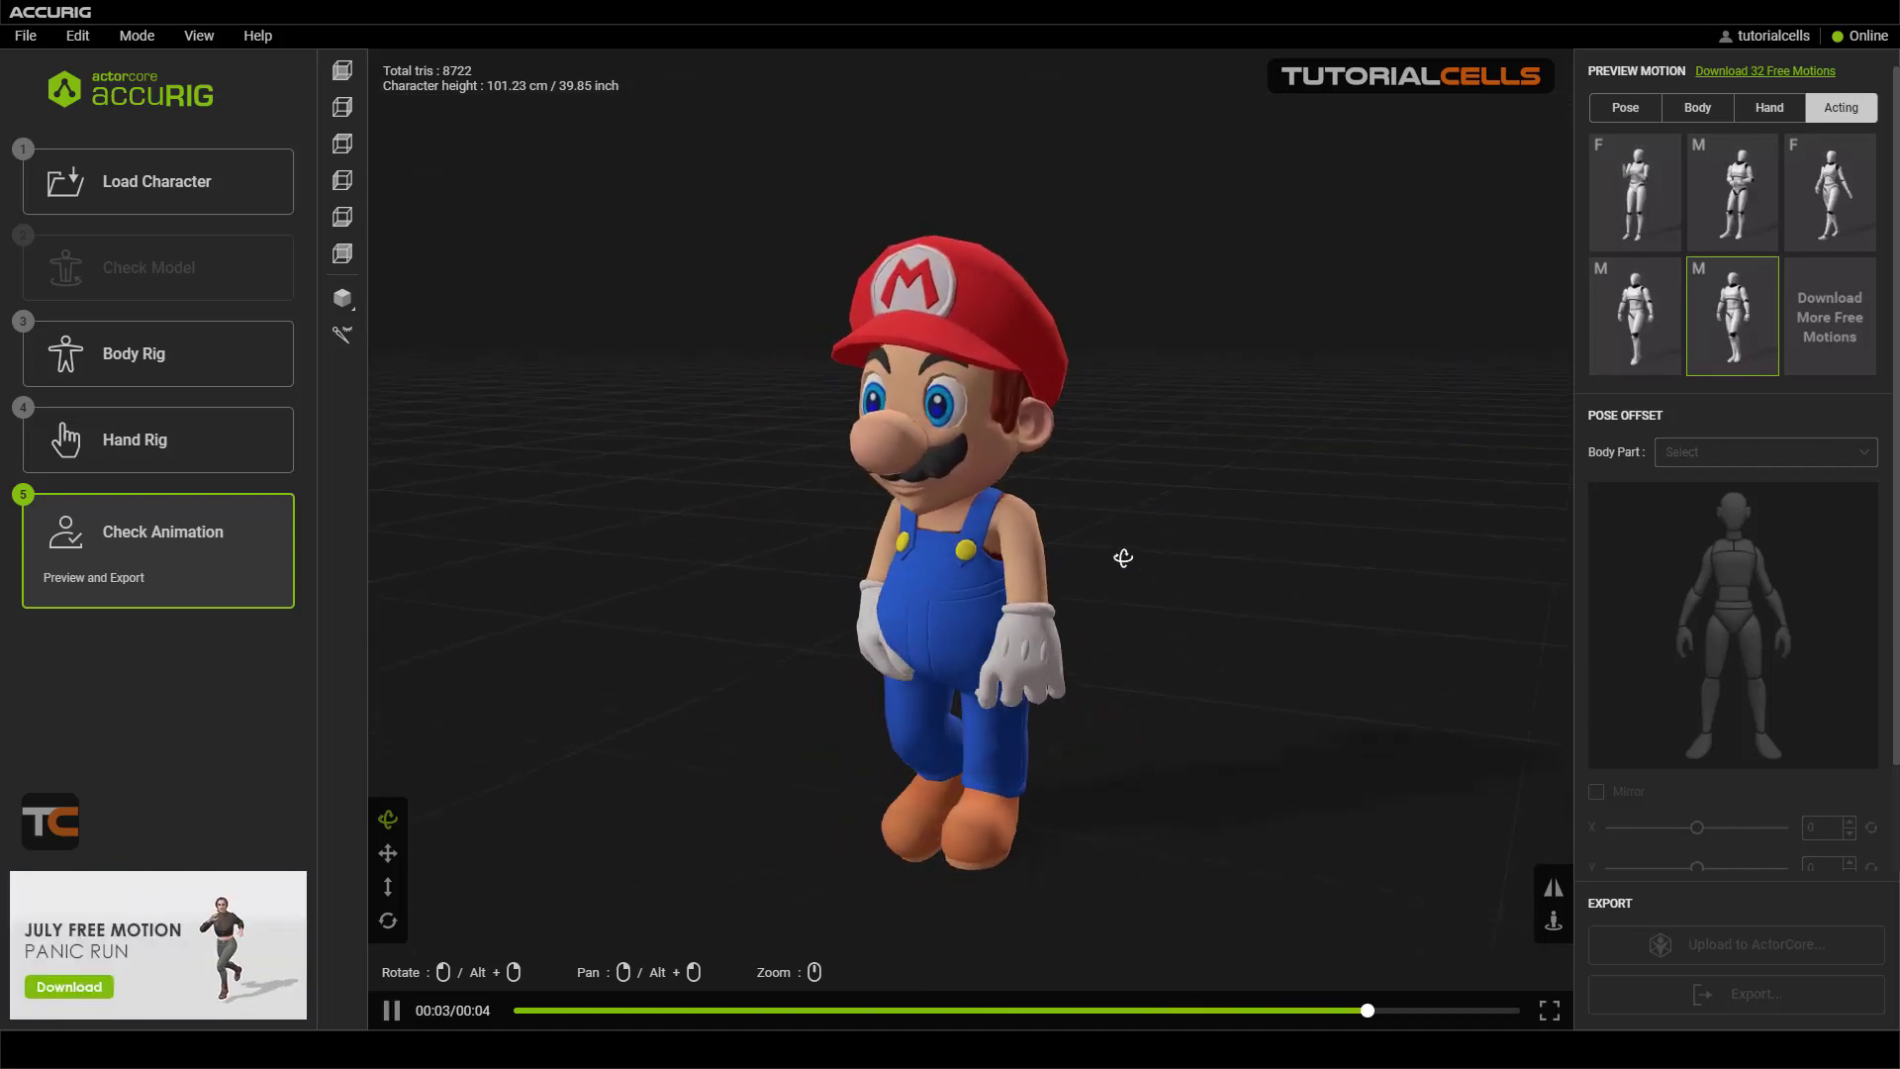
click(1665, 340)
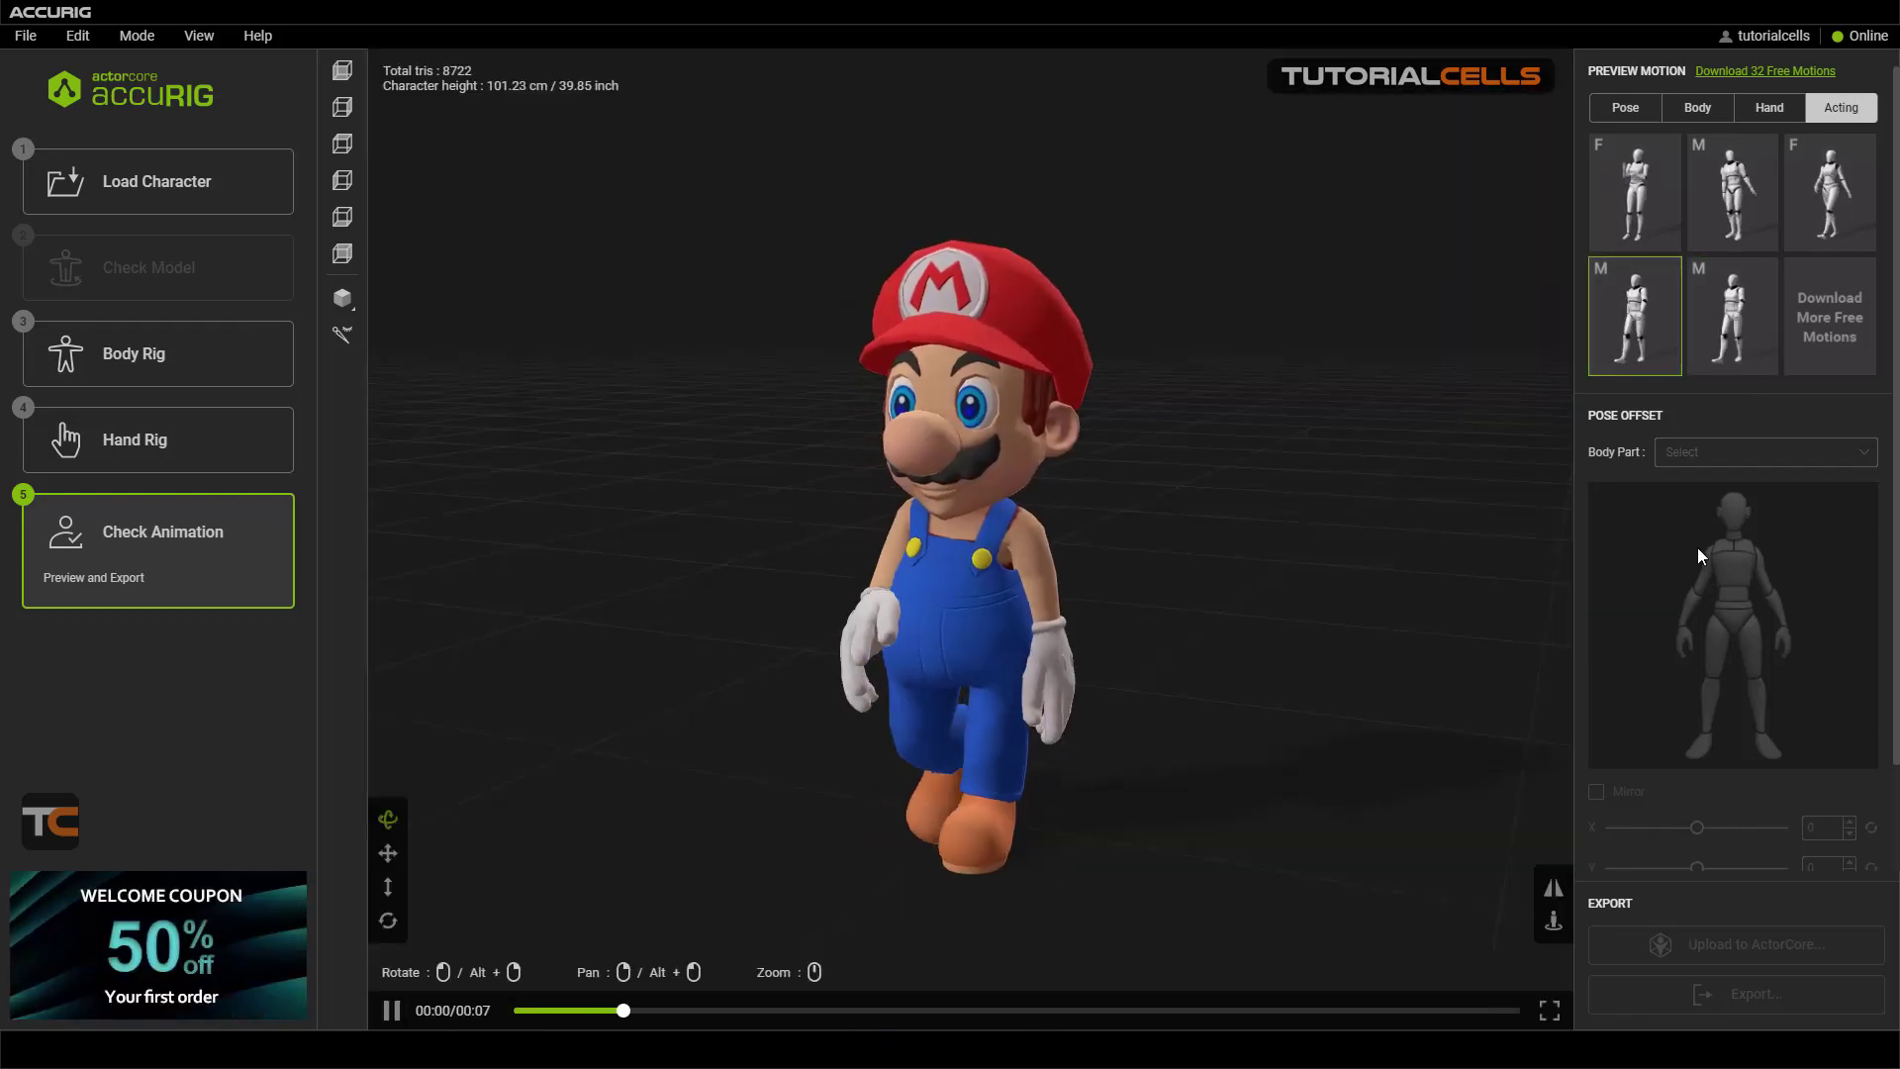
click(1729, 346)
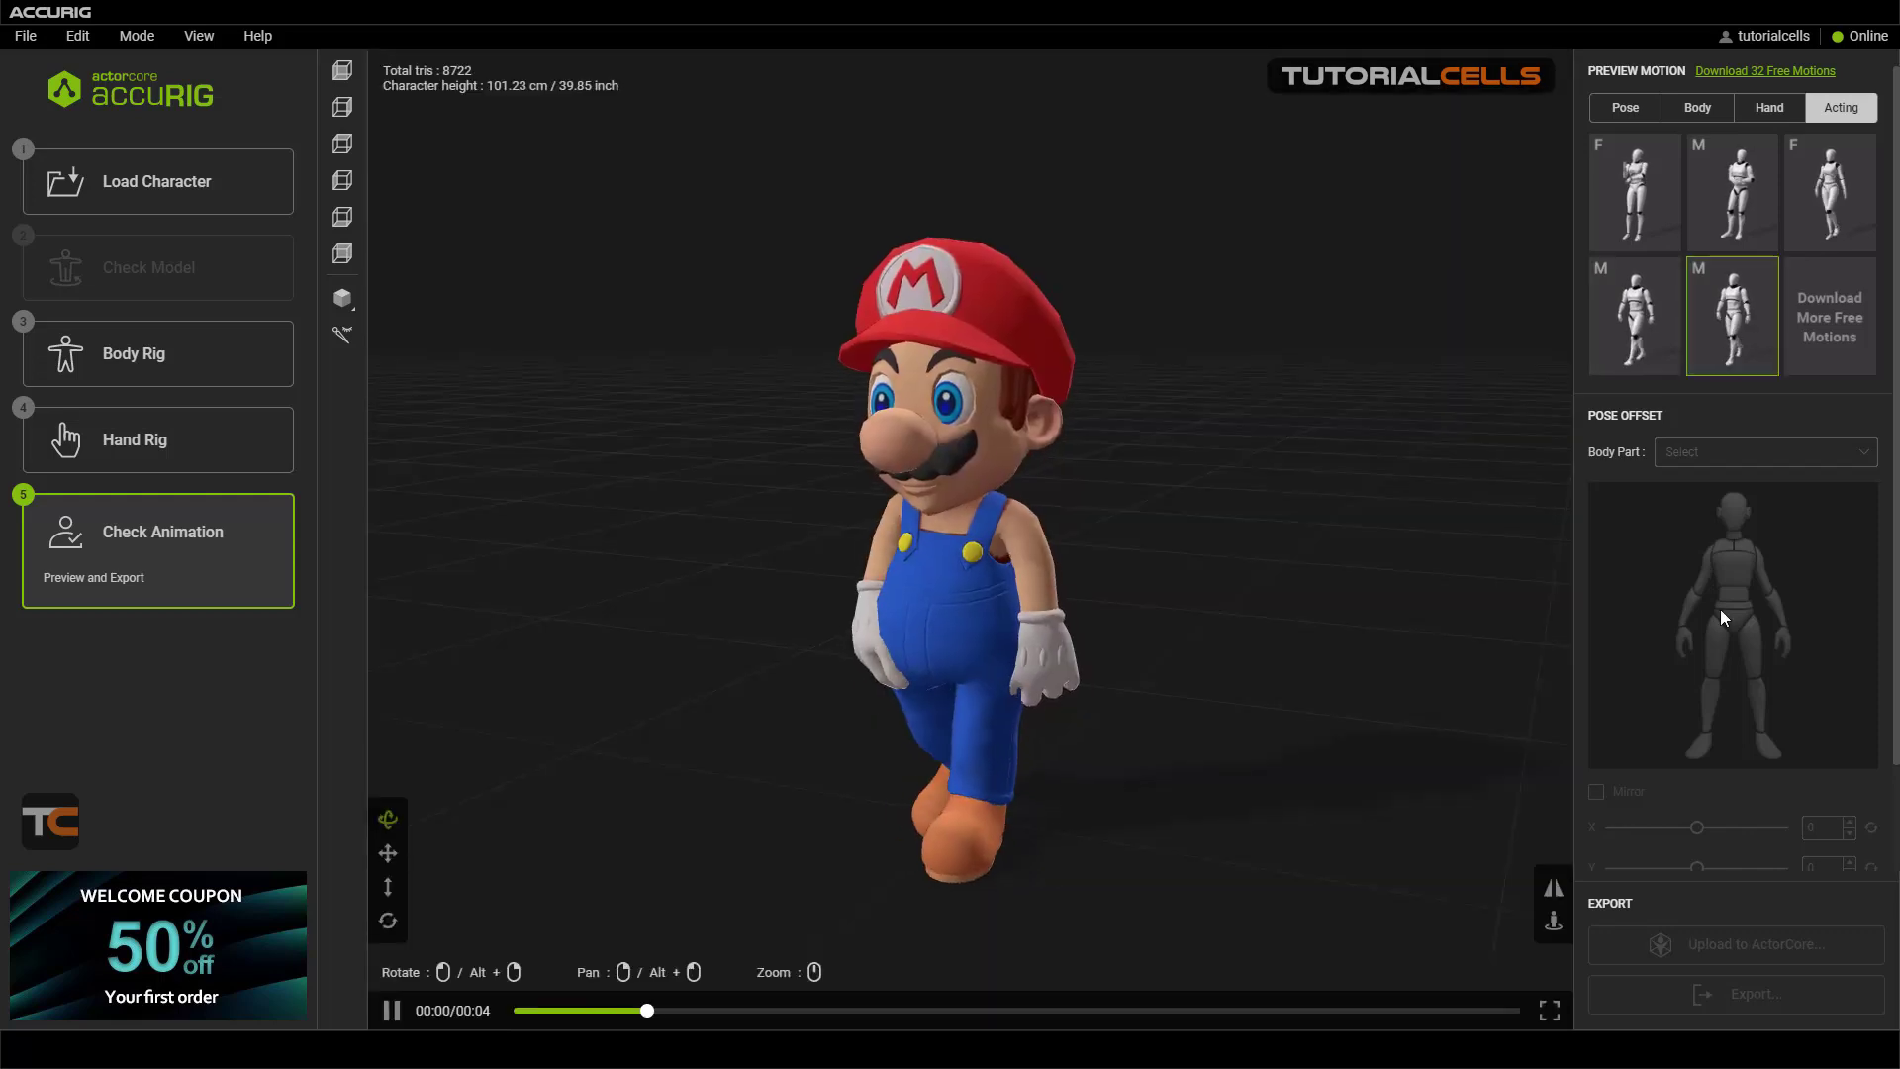
scroll(1706, 610, down, 1)
scroll(1706, 606, up, 1)
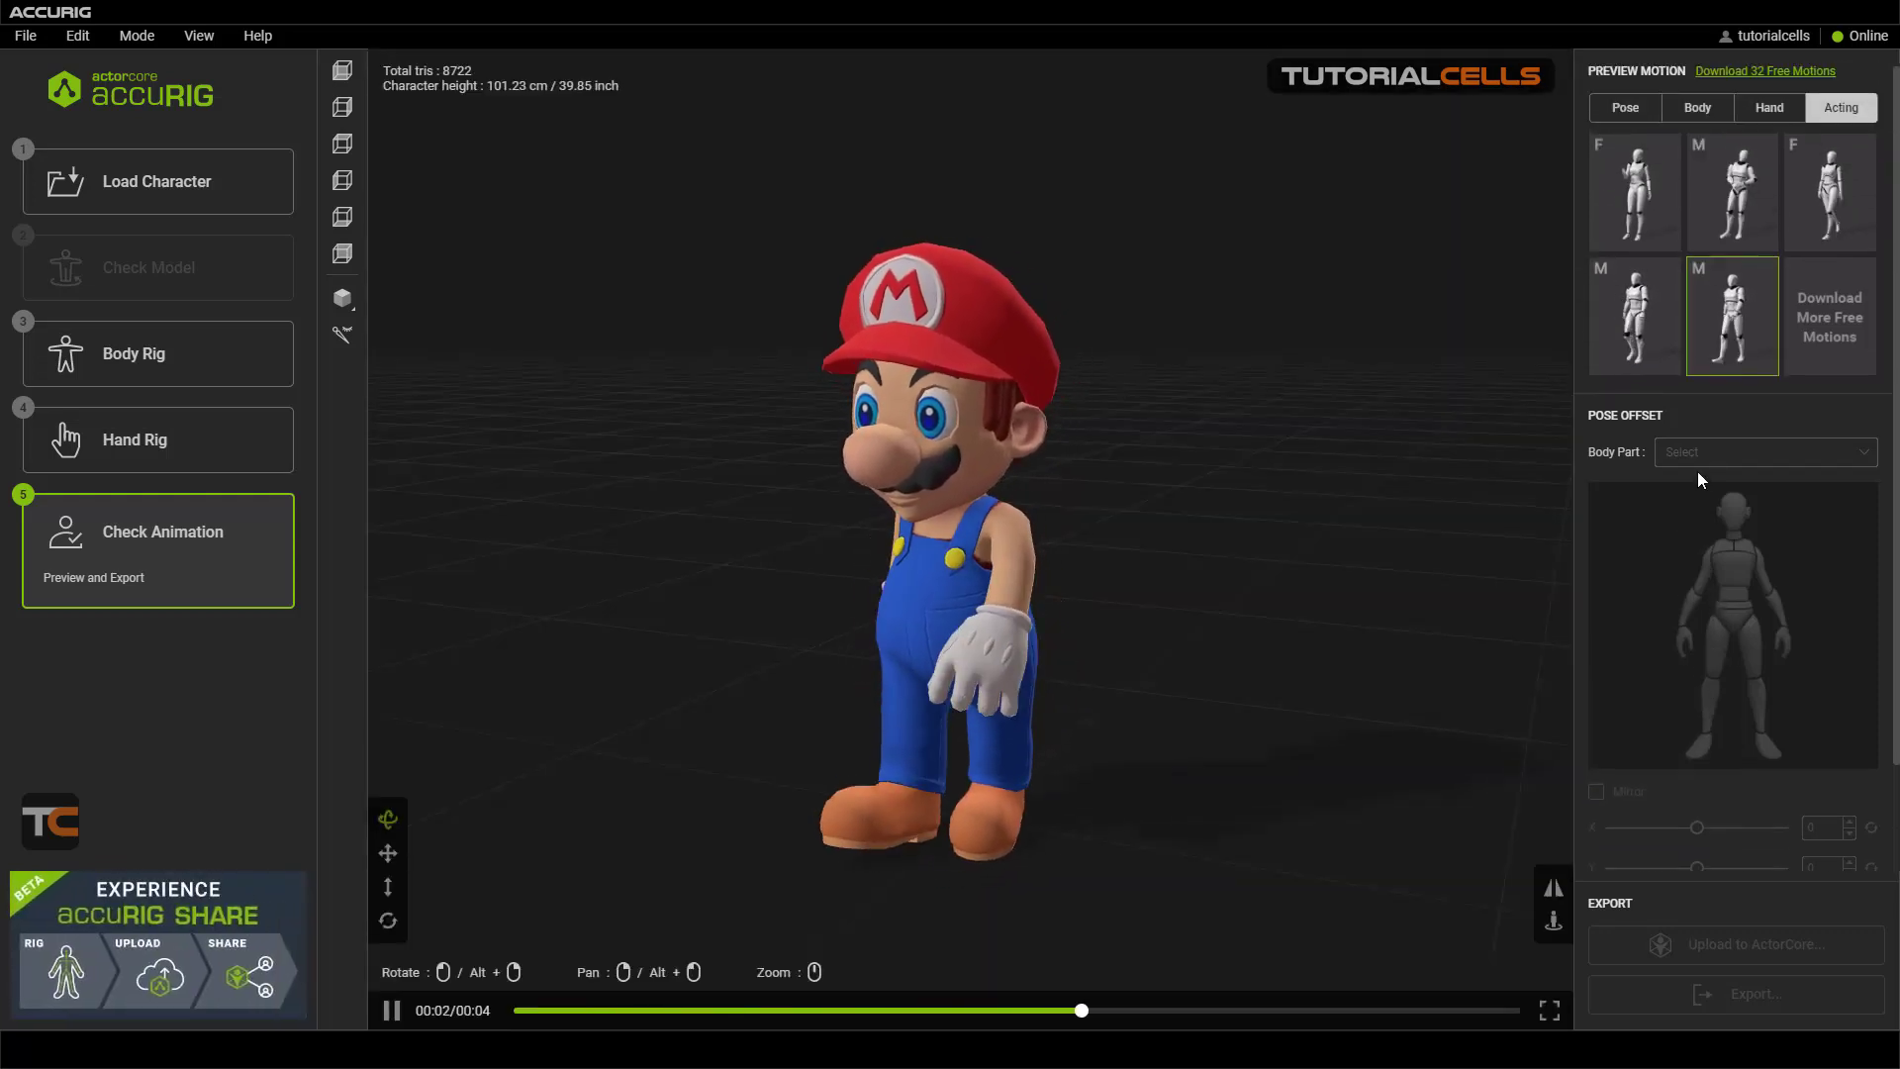
- Show the body motions and set the left upper arm's pose offset to 30 on the Z axis
click(1703, 110)
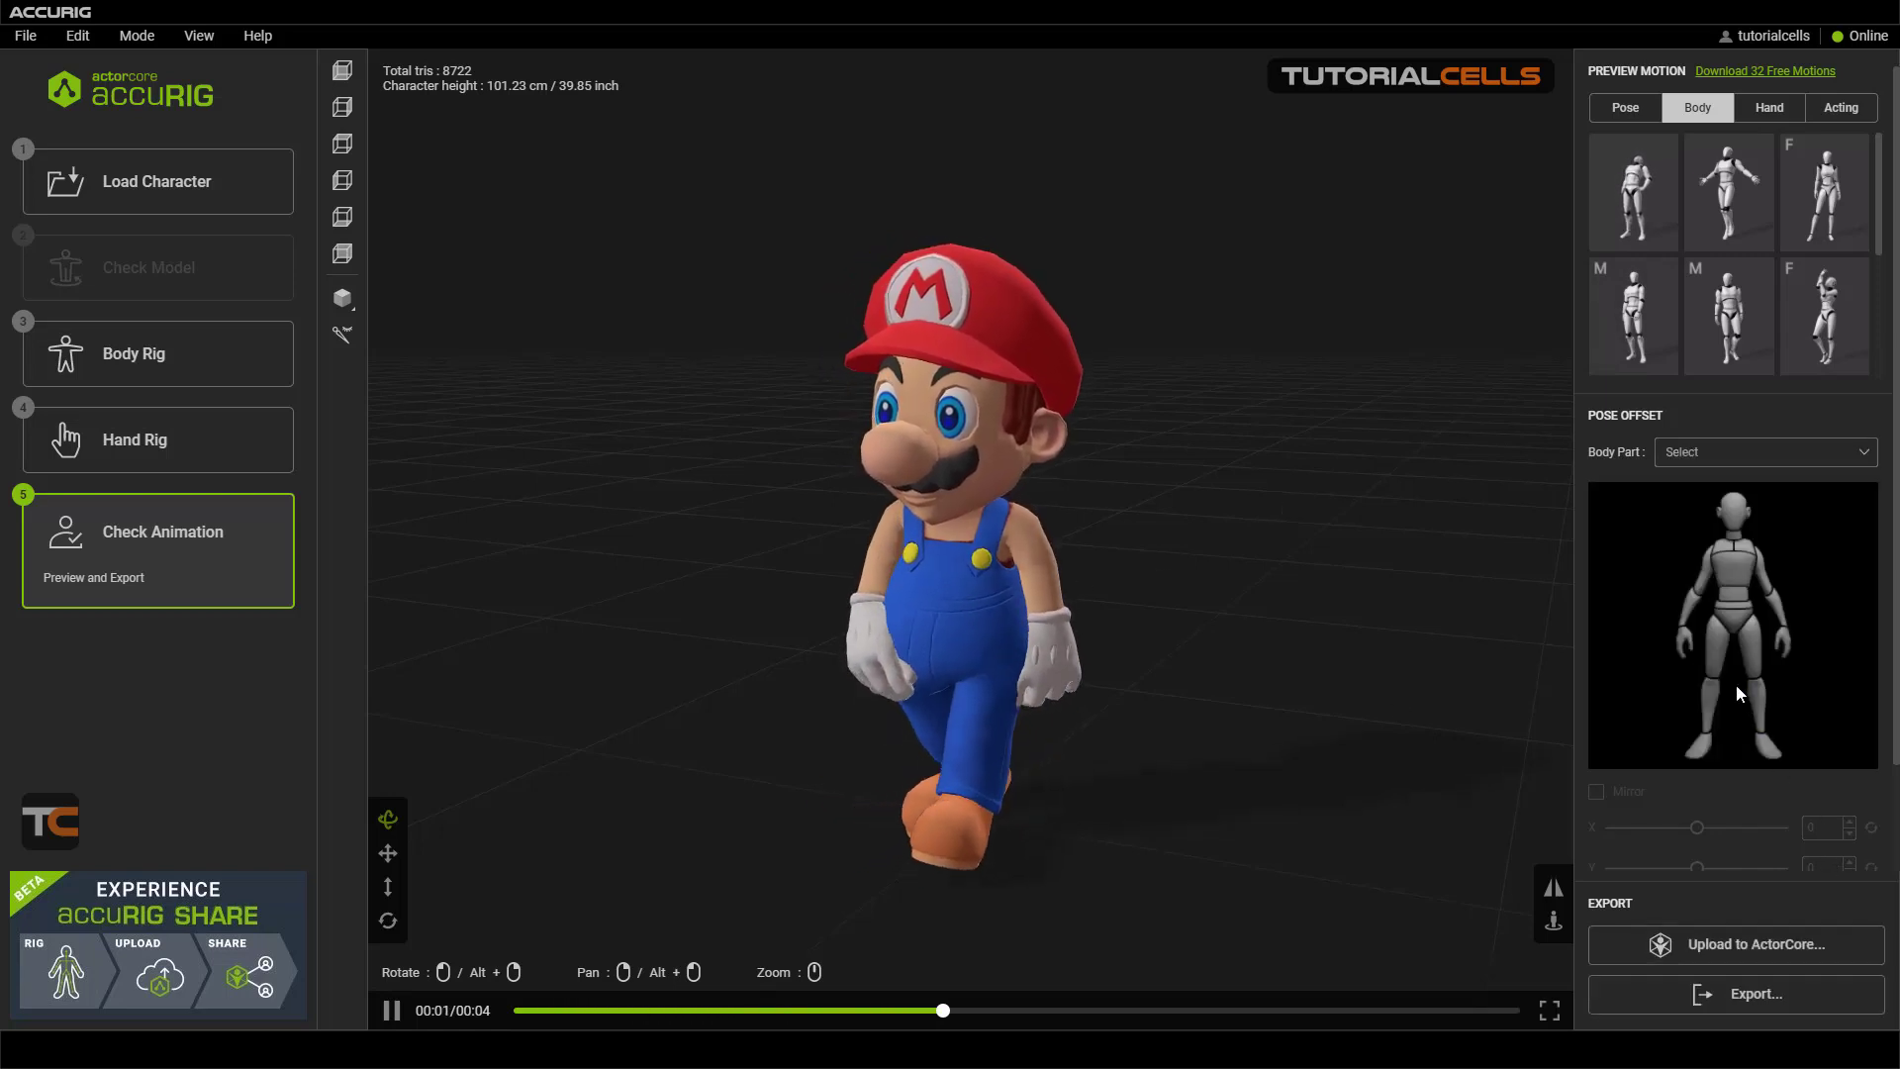
click(1766, 584)
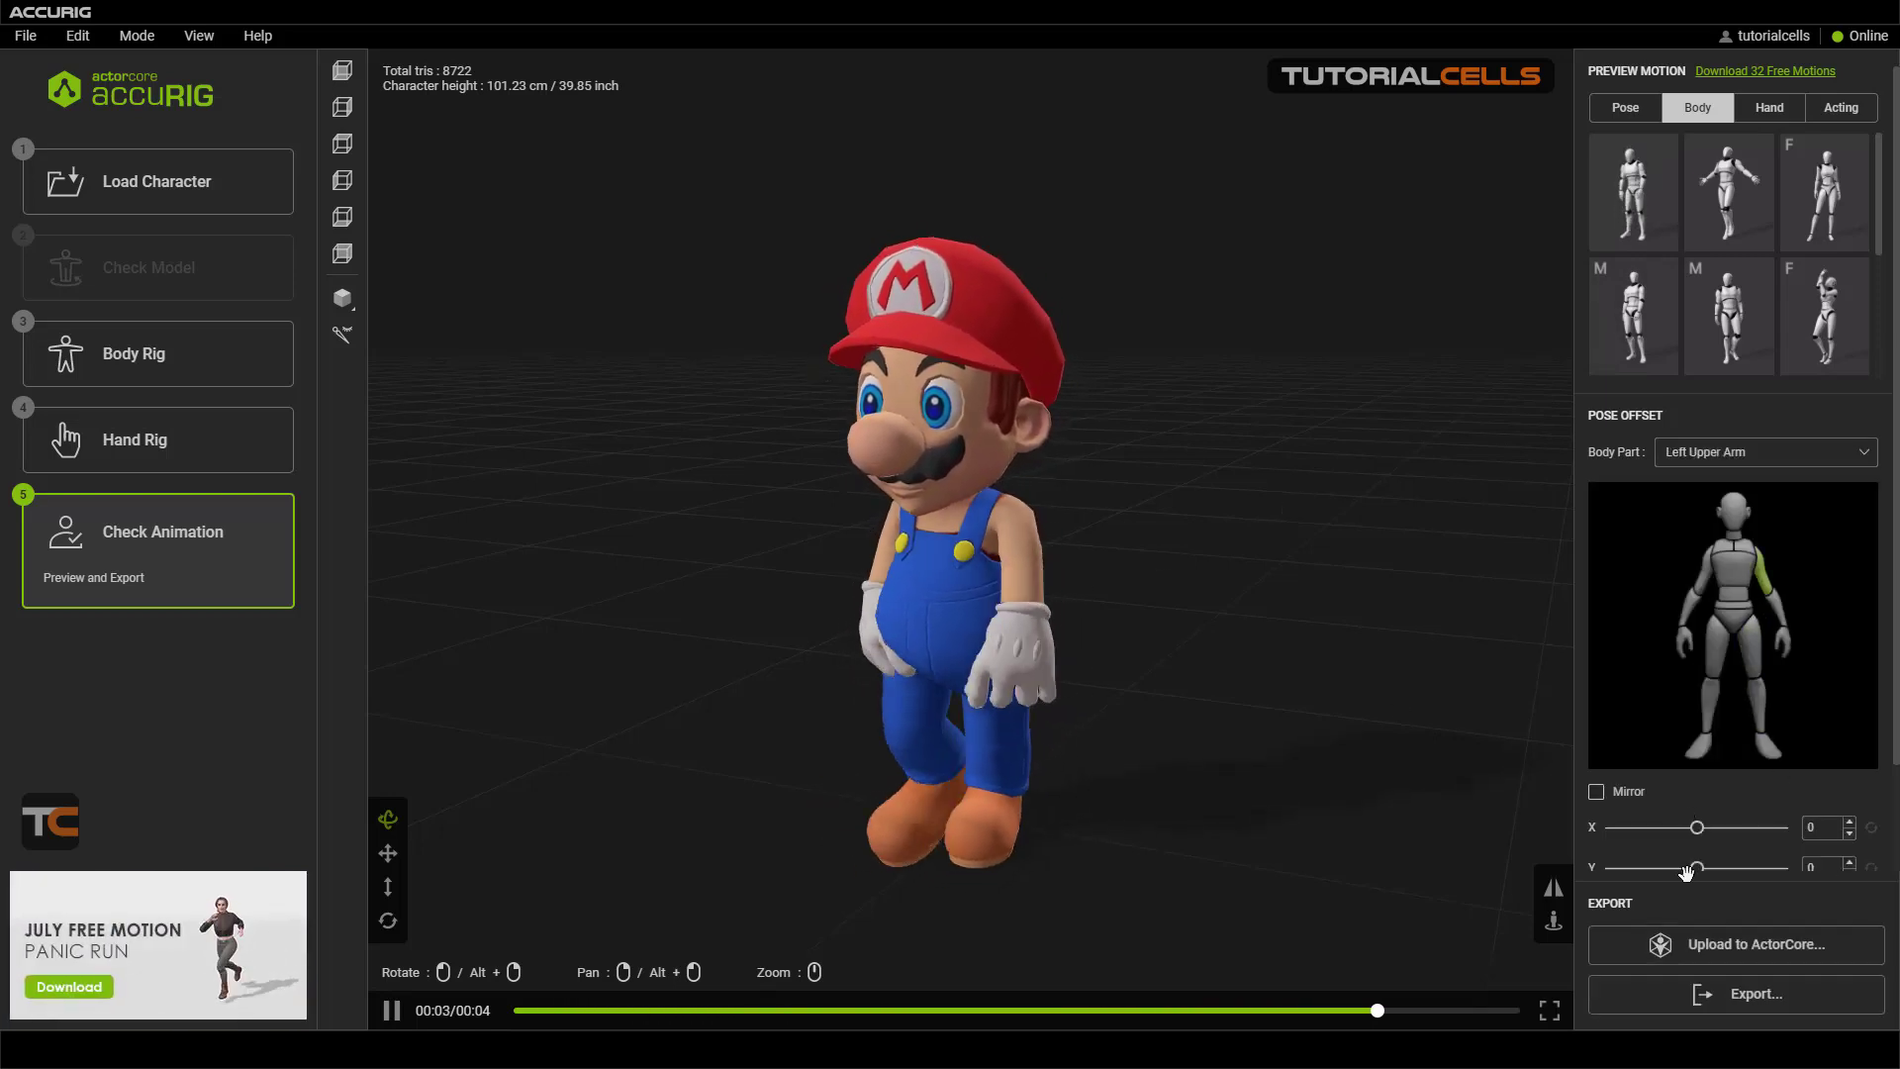
scroll(1742, 692, down, 1)
drag(1696, 787, 1726, 789)
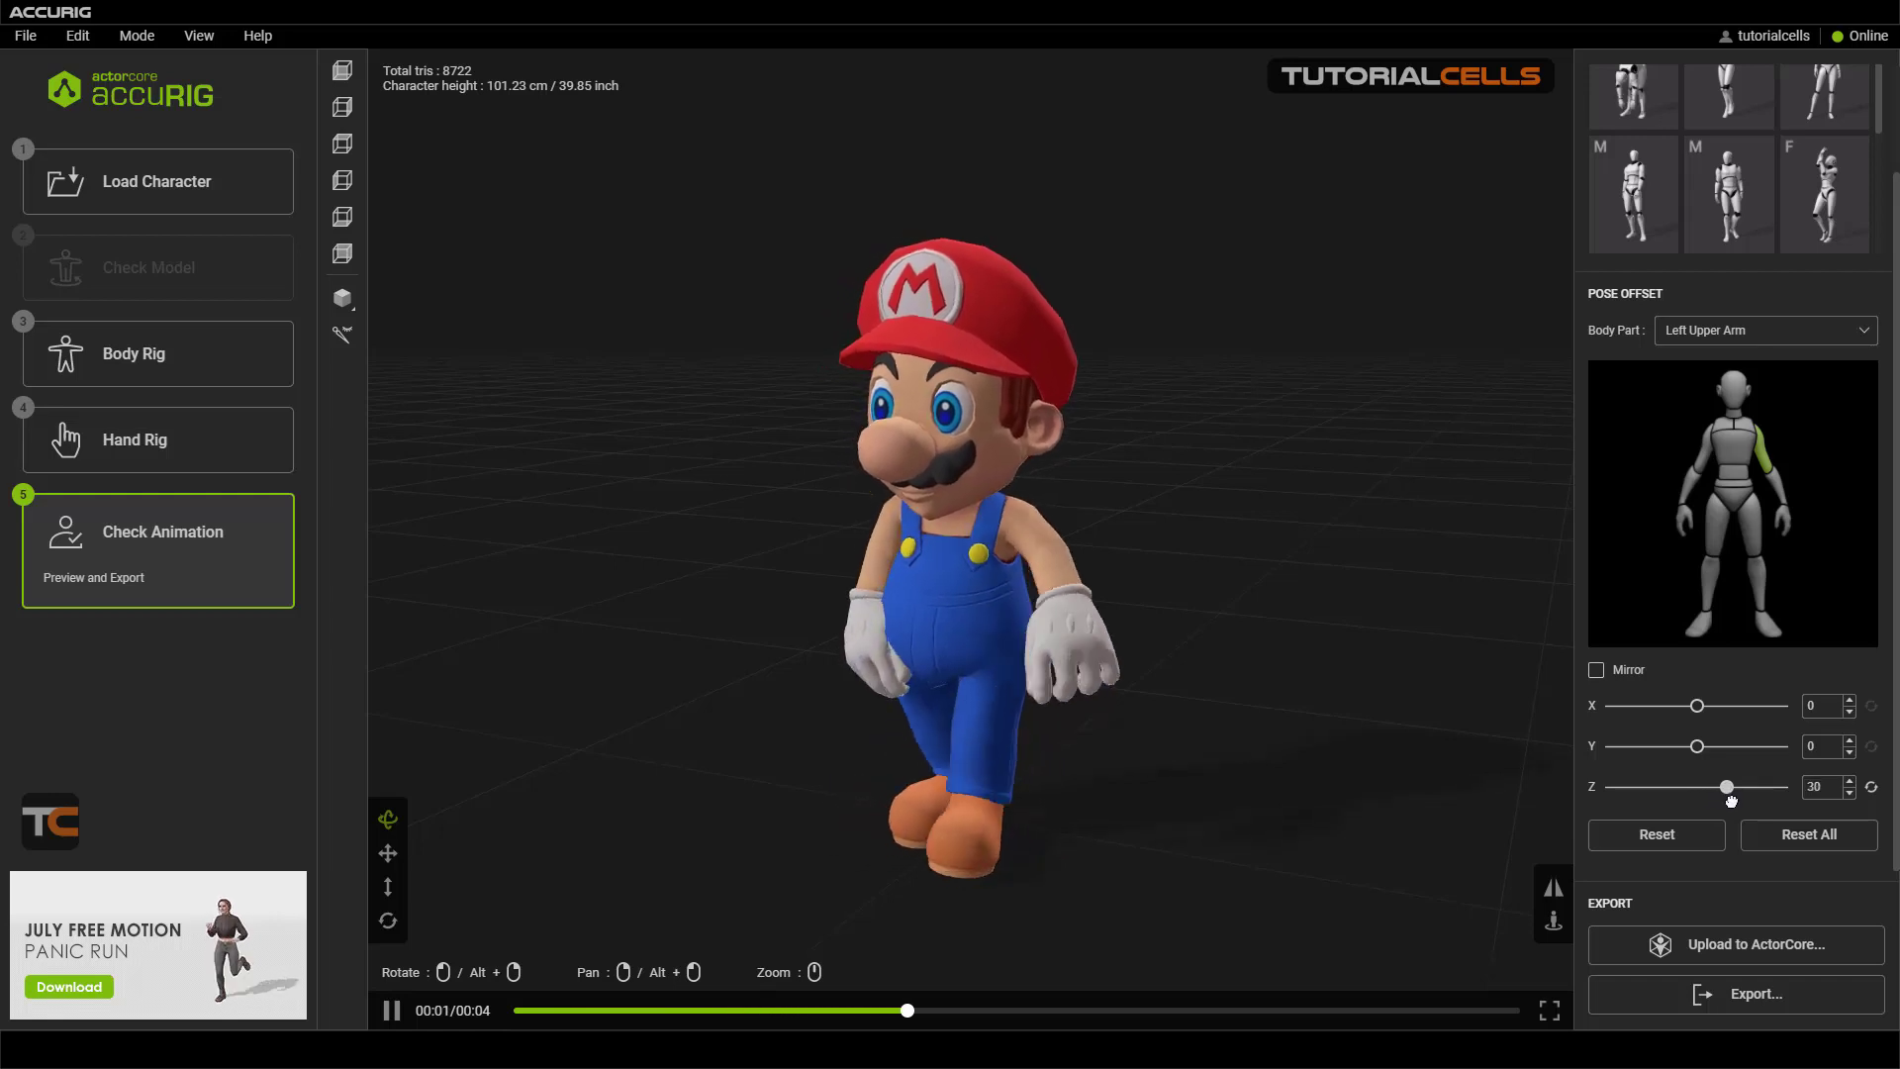
- Set the right upper arm's pose offset to -29 on the Z axis
click(1710, 446)
drag(1695, 786, 1668, 787)
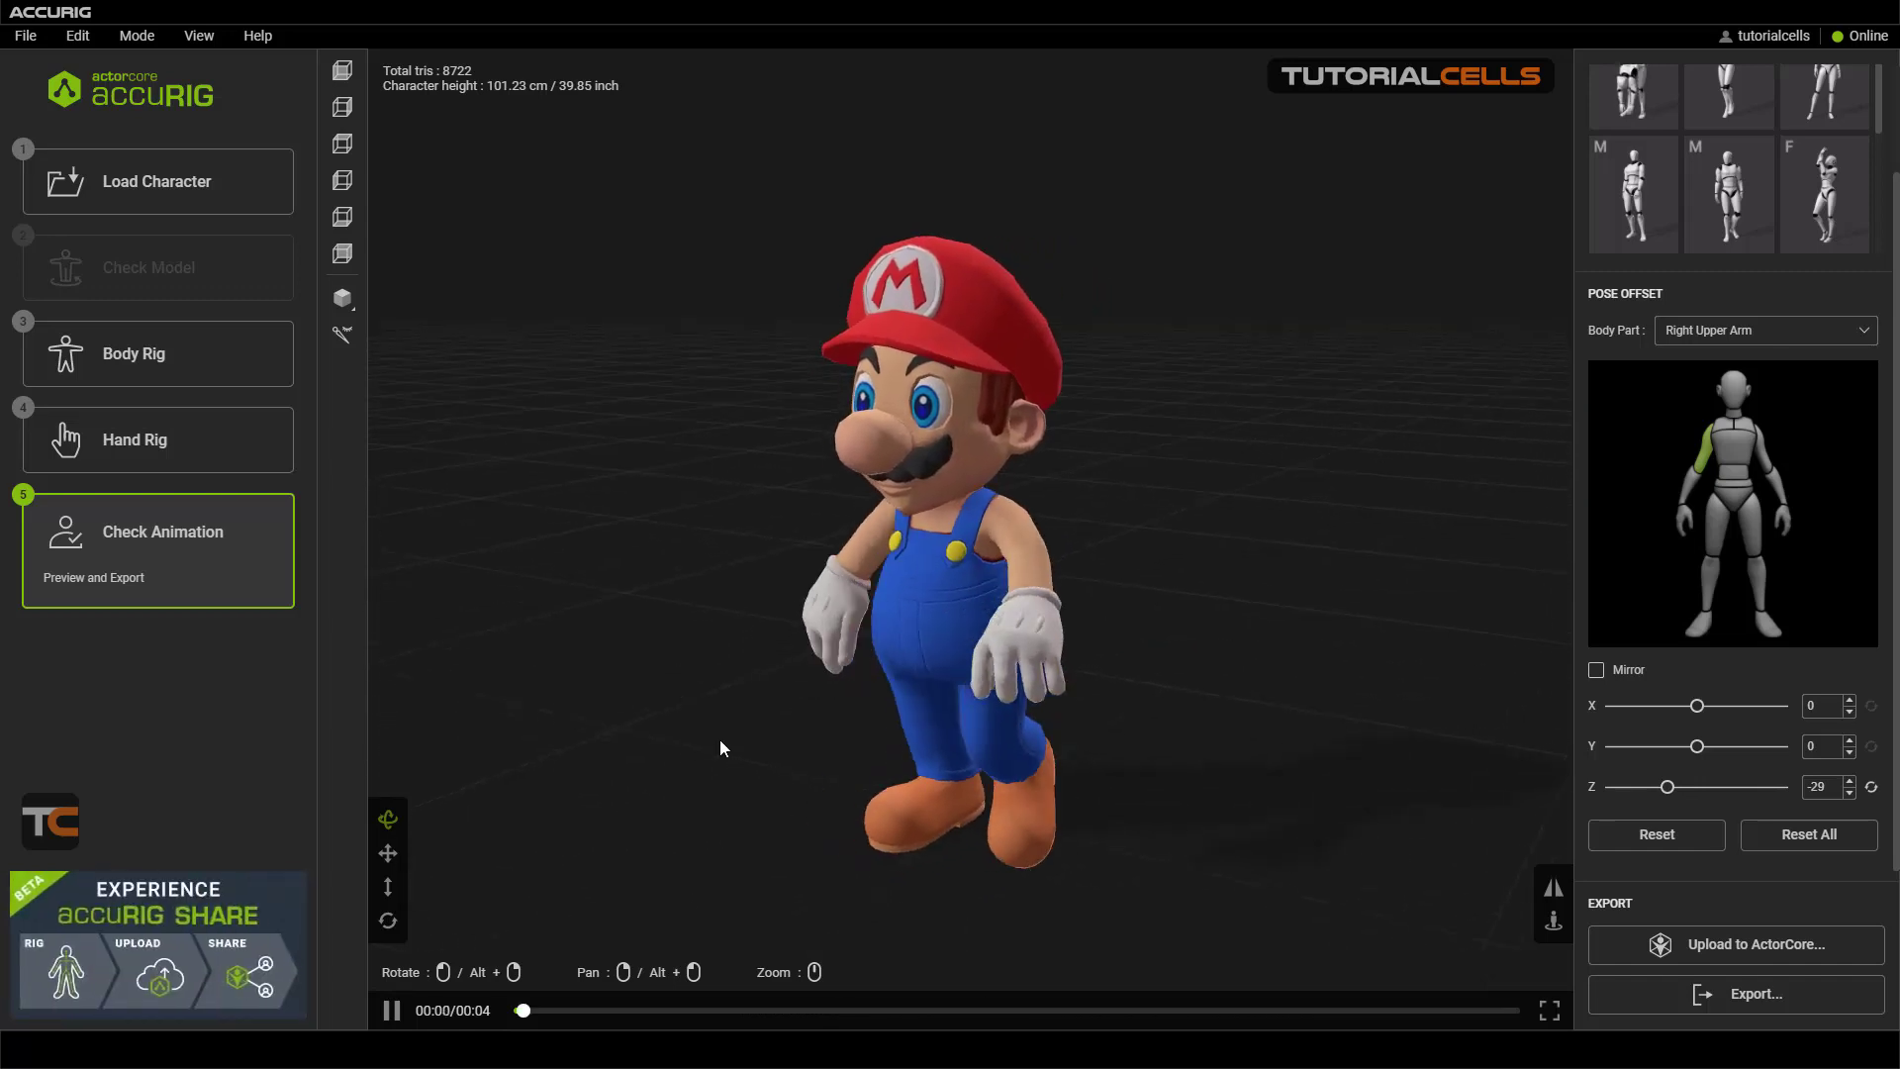
scroll(1722, 297, up, 2)
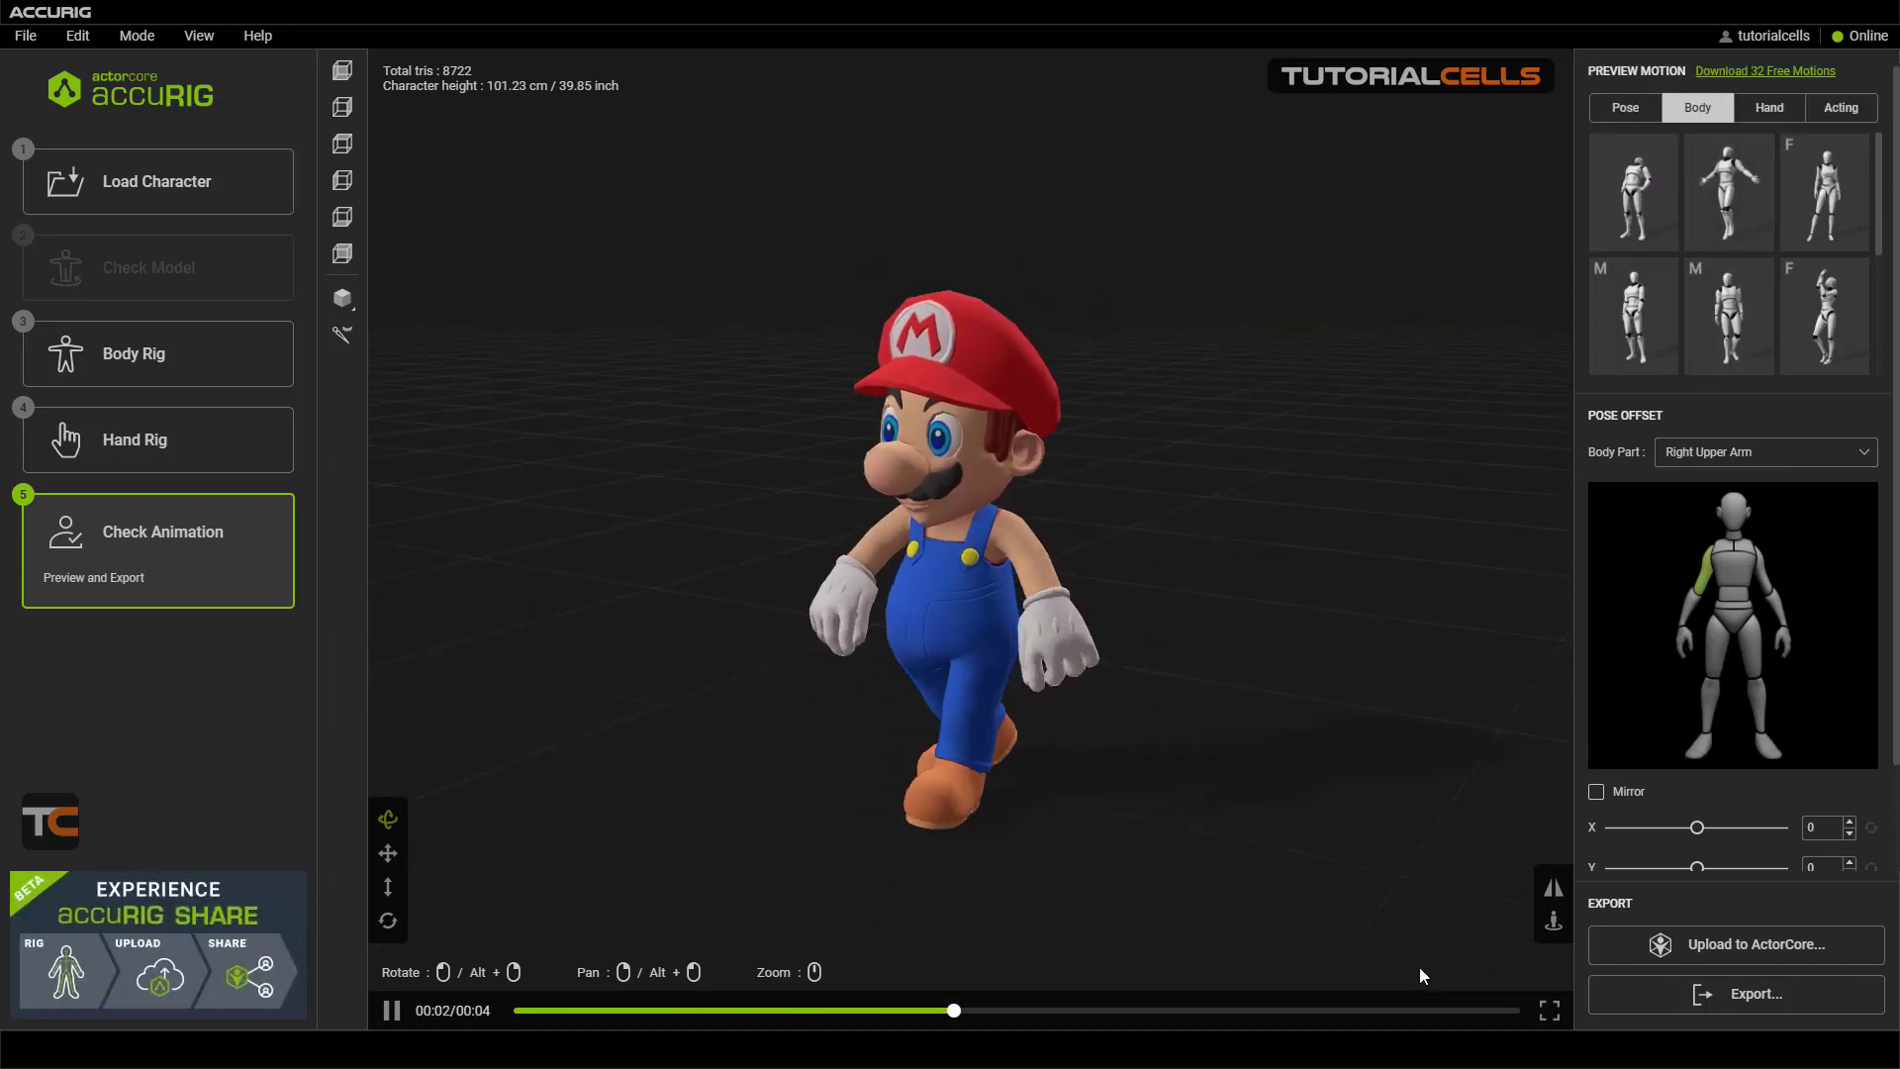
- Browse the latest actors in the ActorCore online library and list only the free actors
scroll(1790, 827, down, 2)
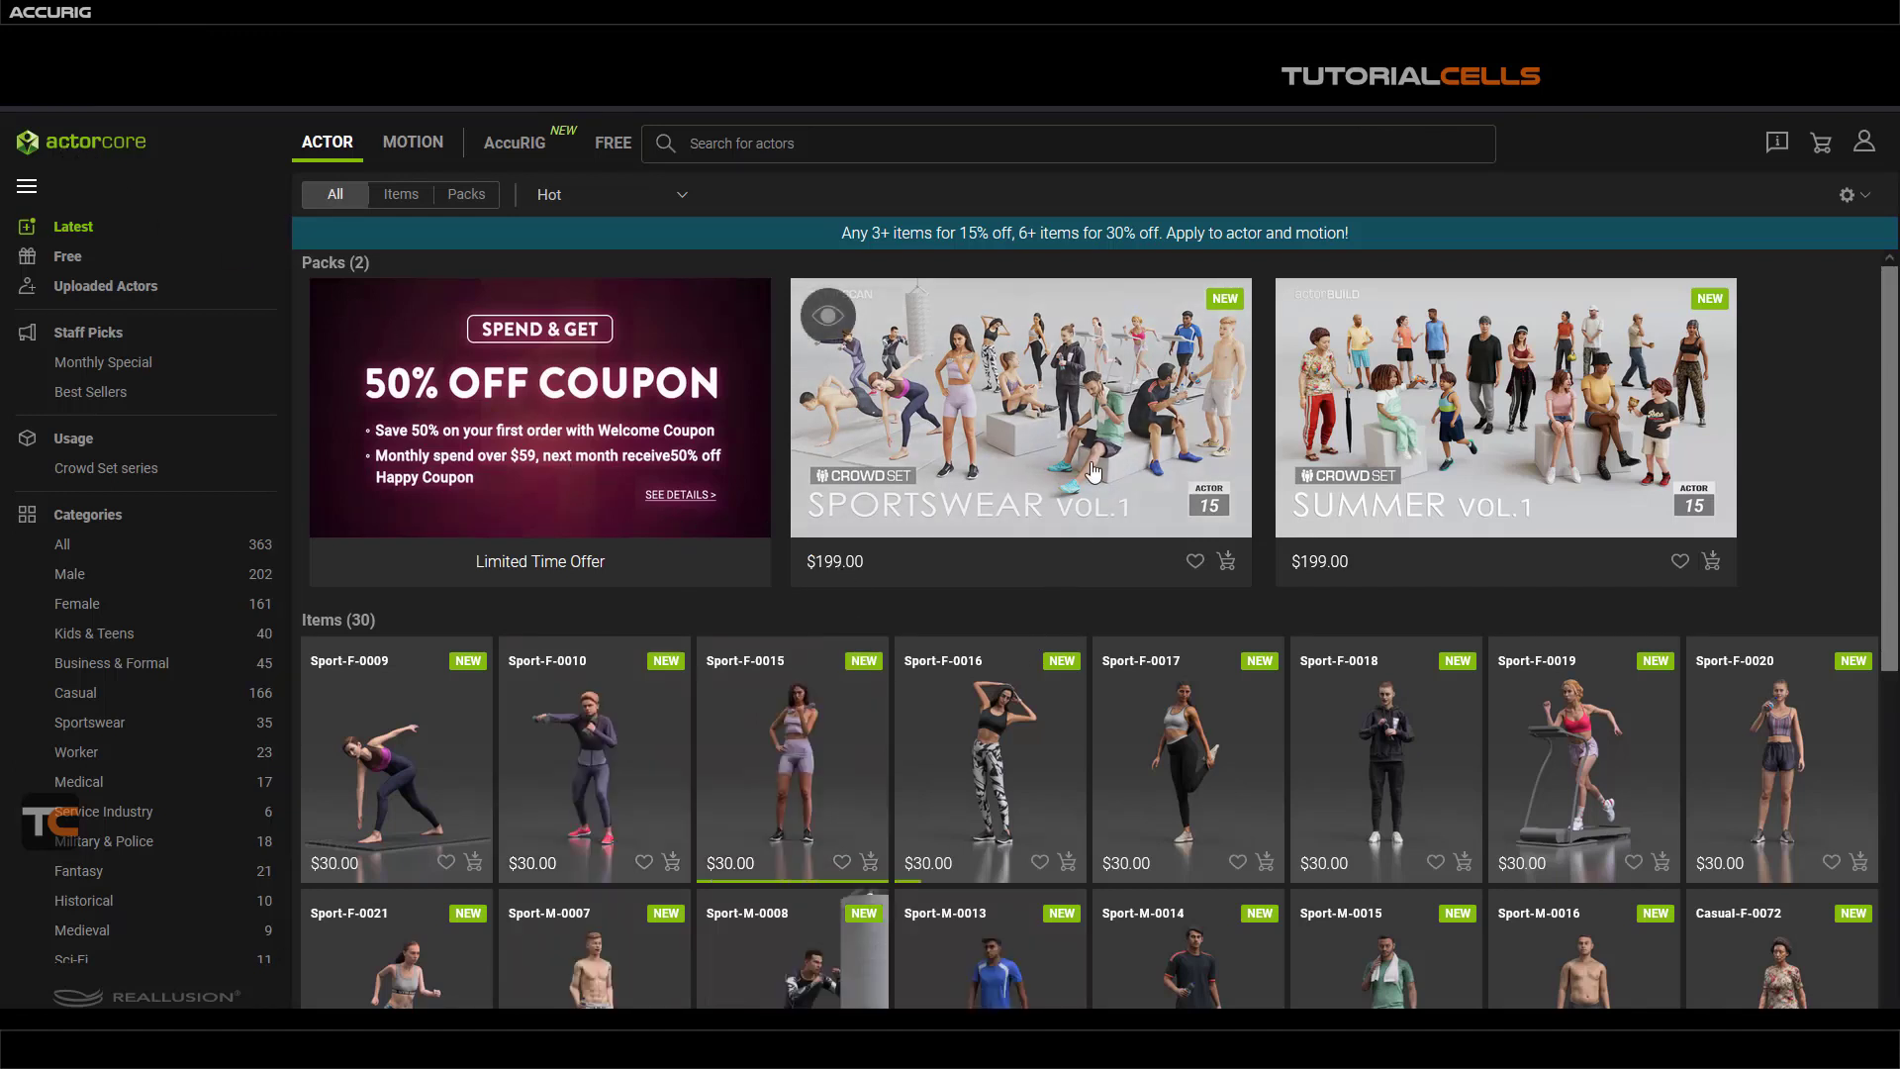
scroll(1341, 500, down, 6)
scroll(1338, 498, up, 6)
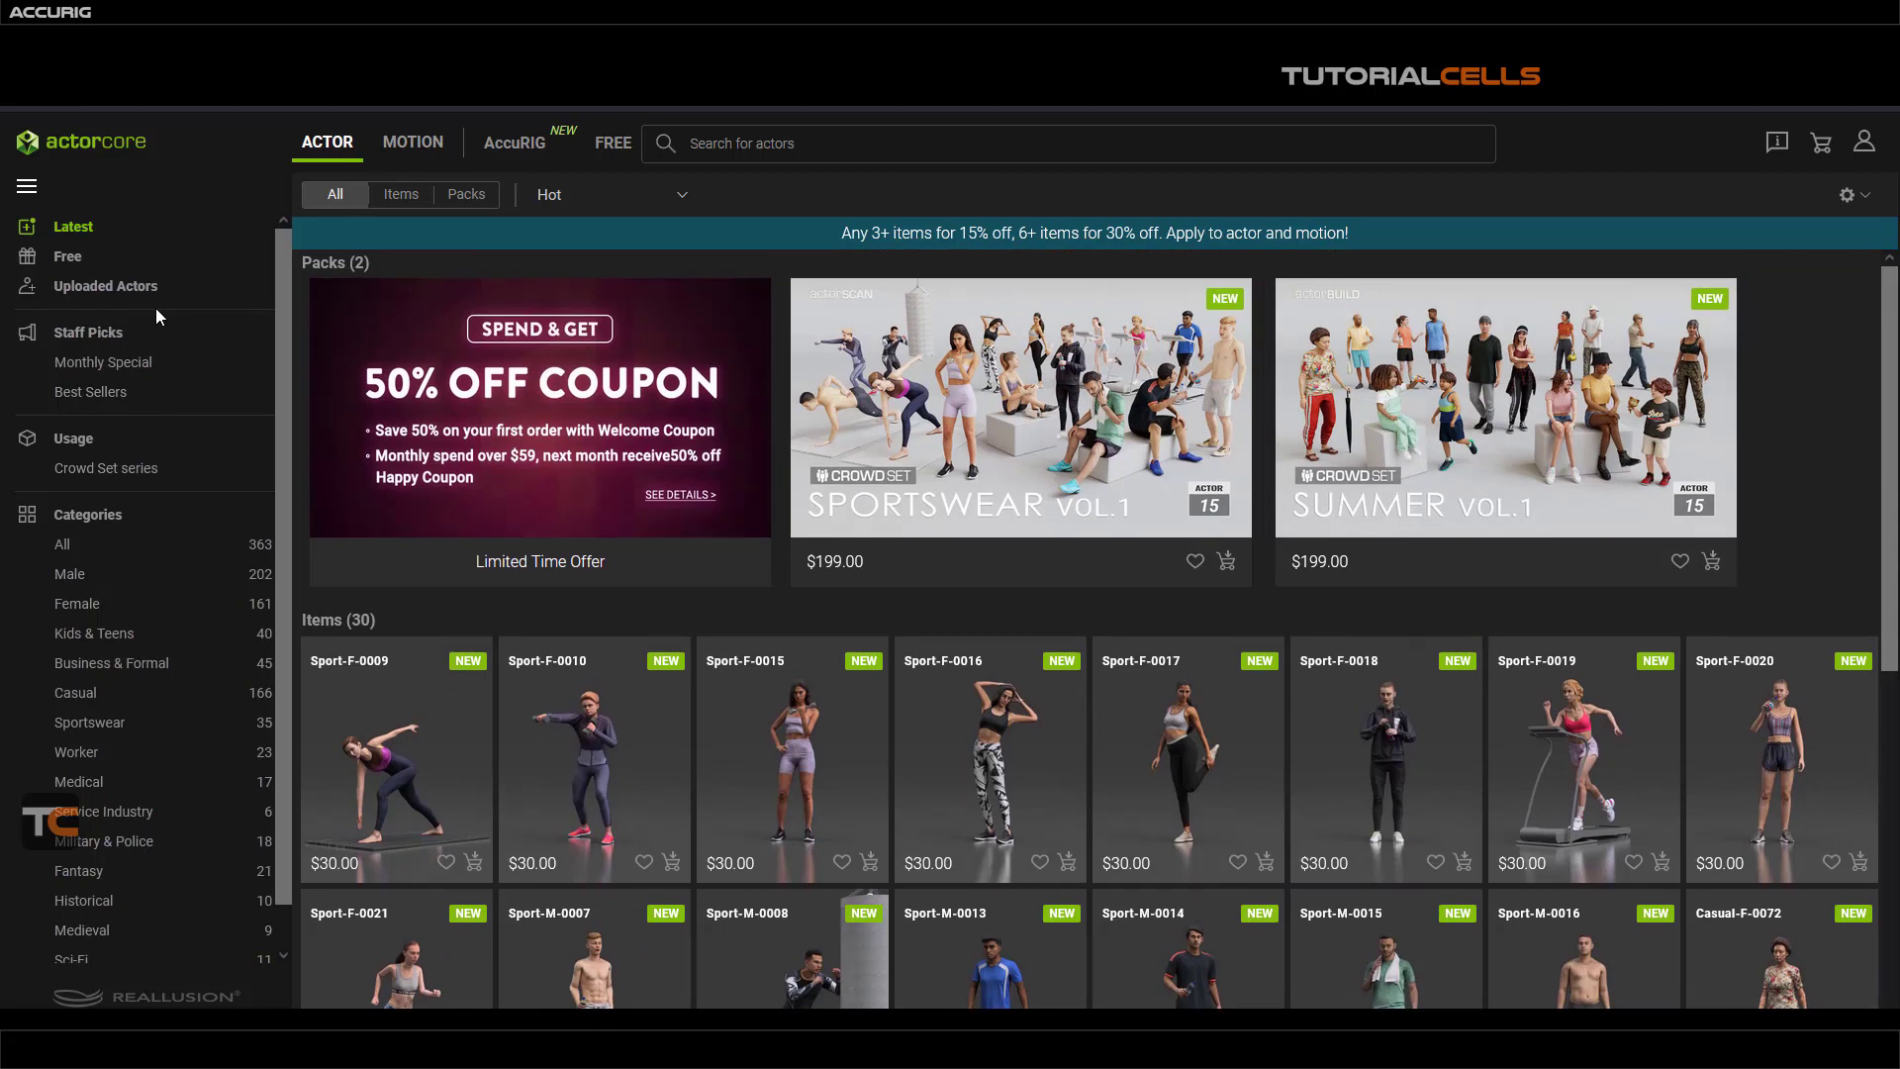
click(61, 259)
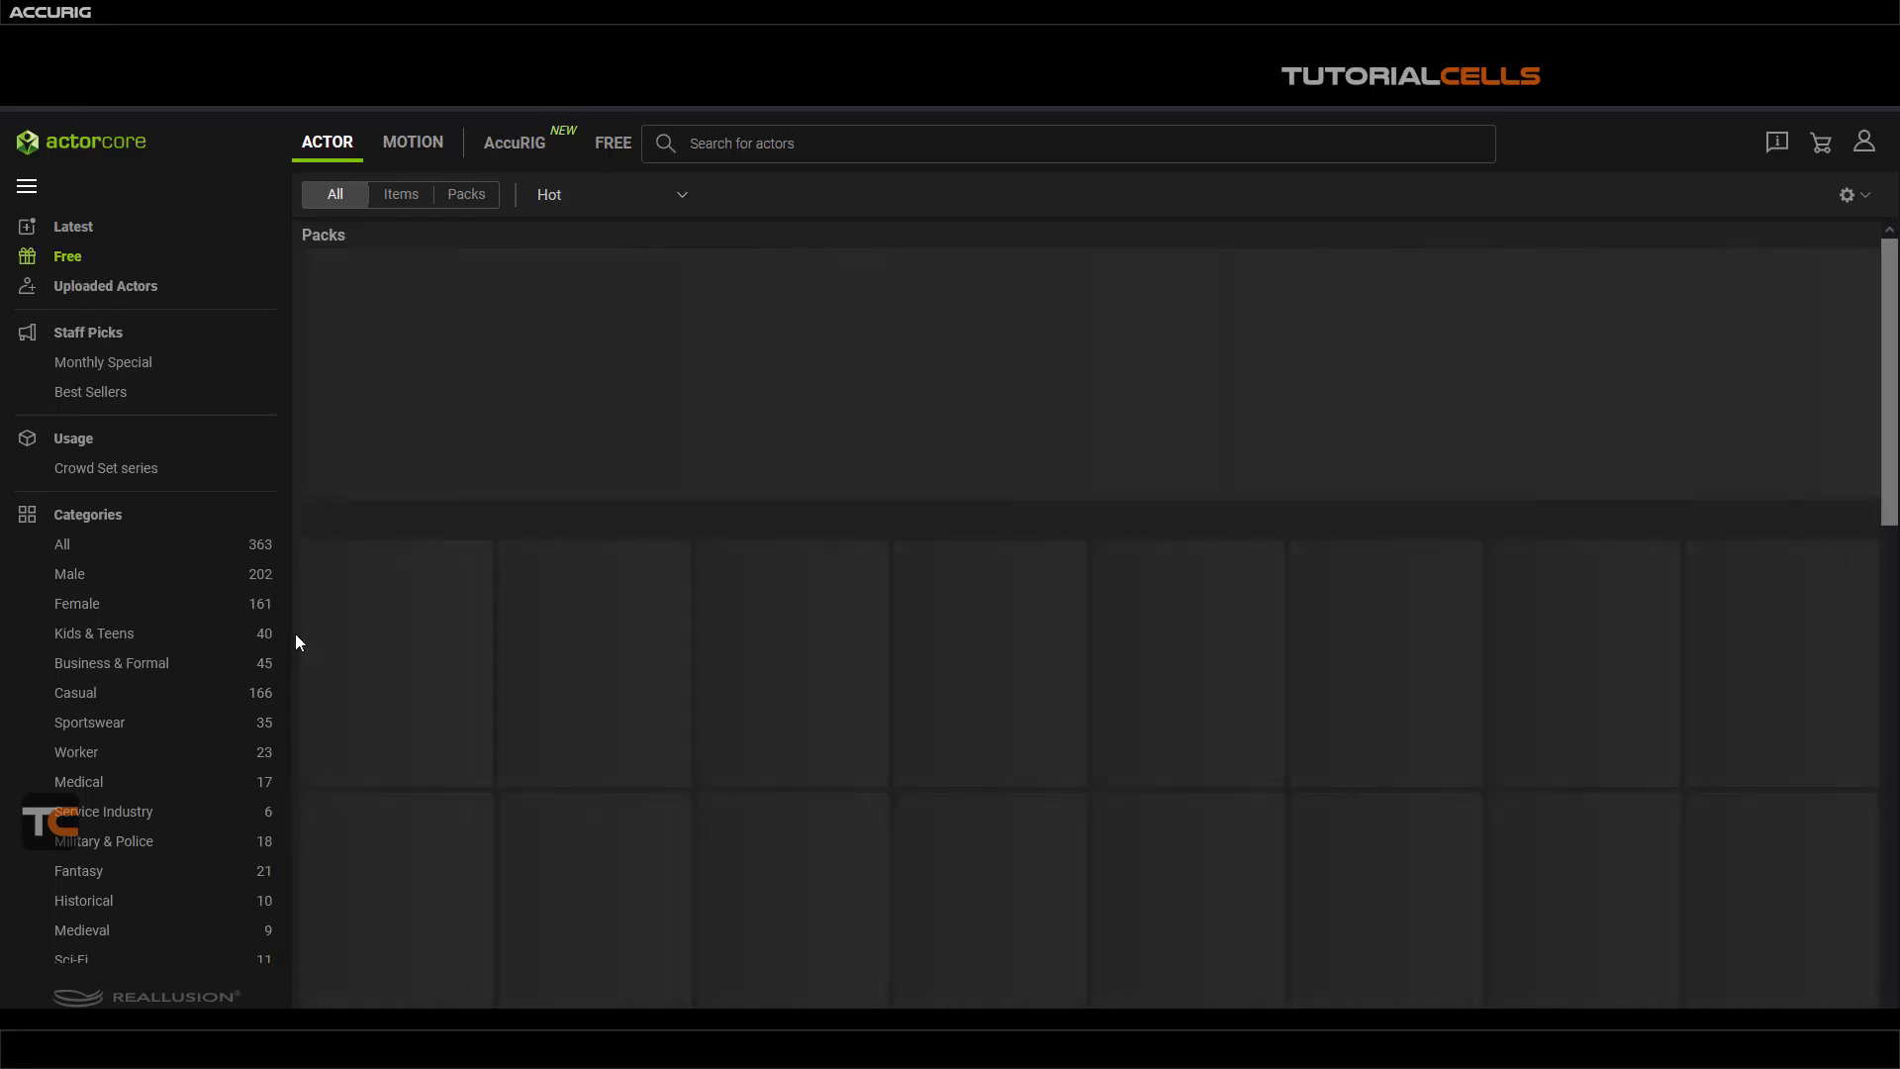
scroll(161, 631, down, 1)
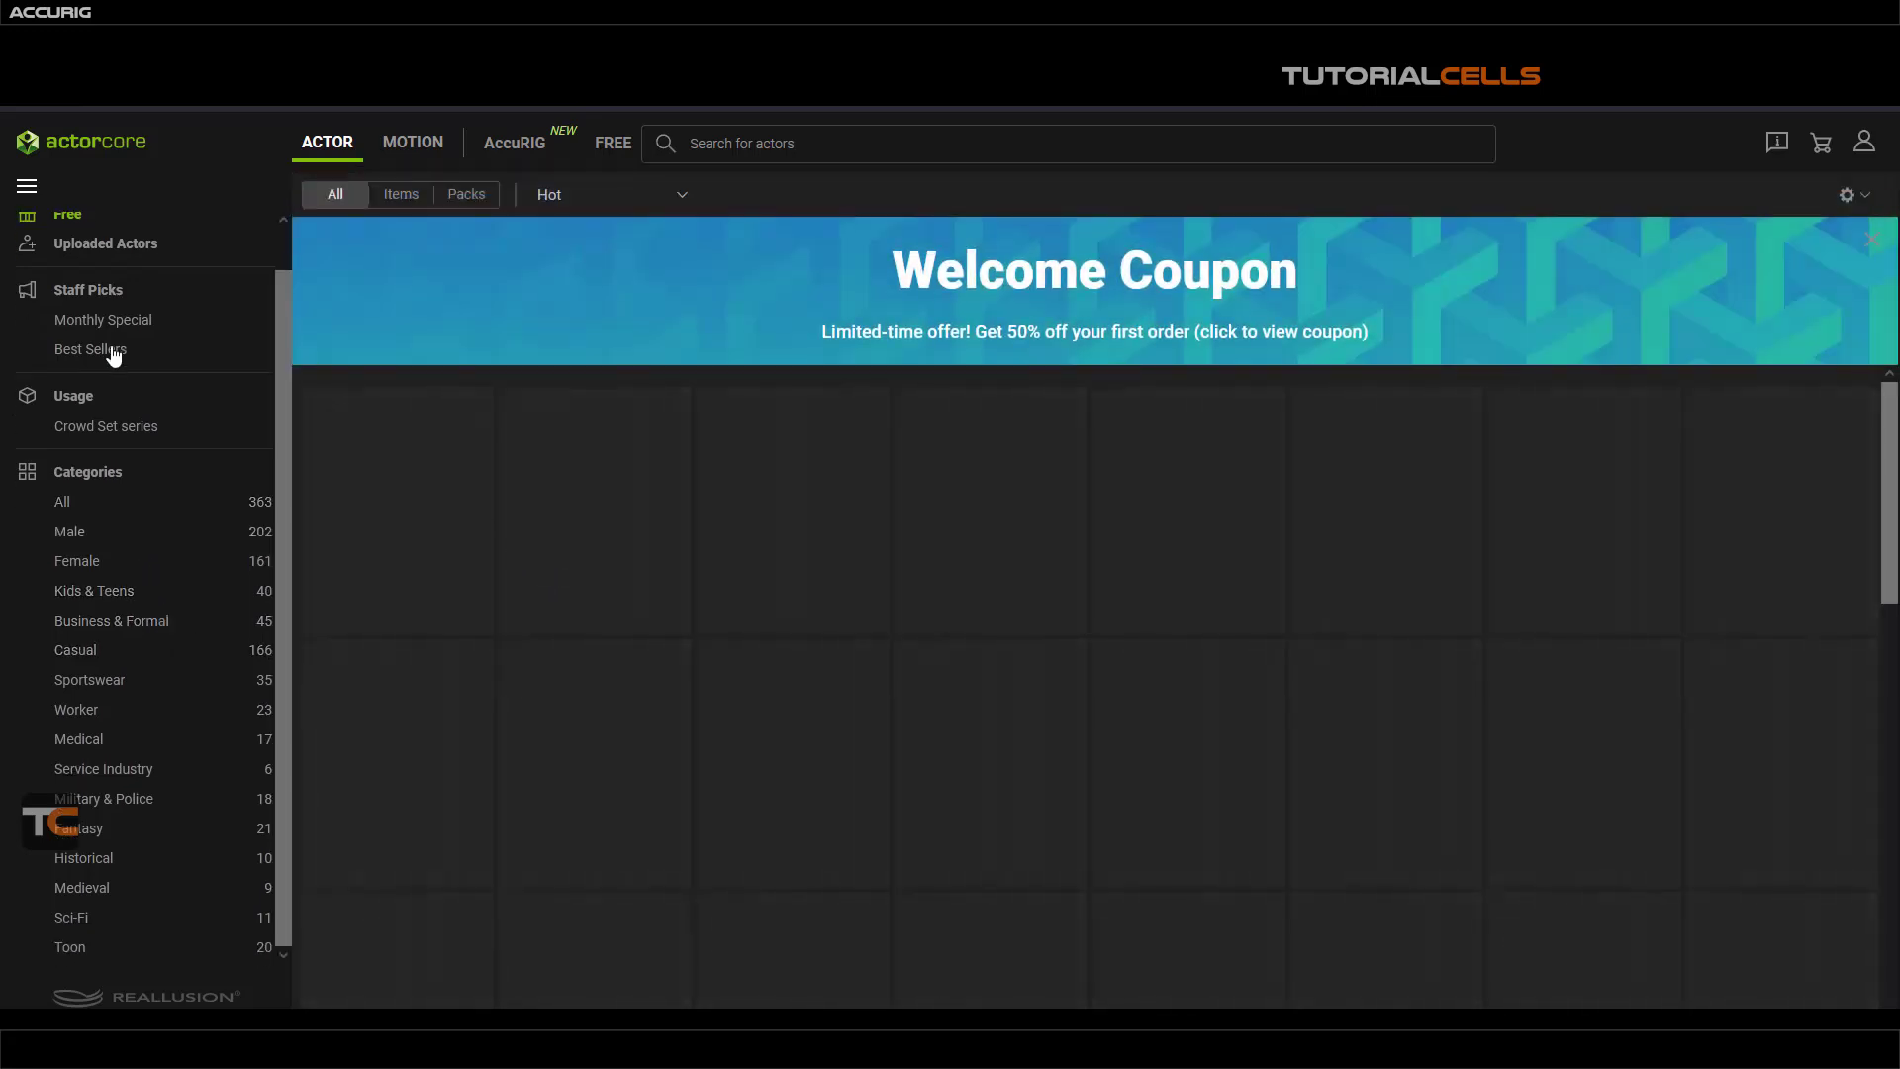
scroll(103, 255, up, 1)
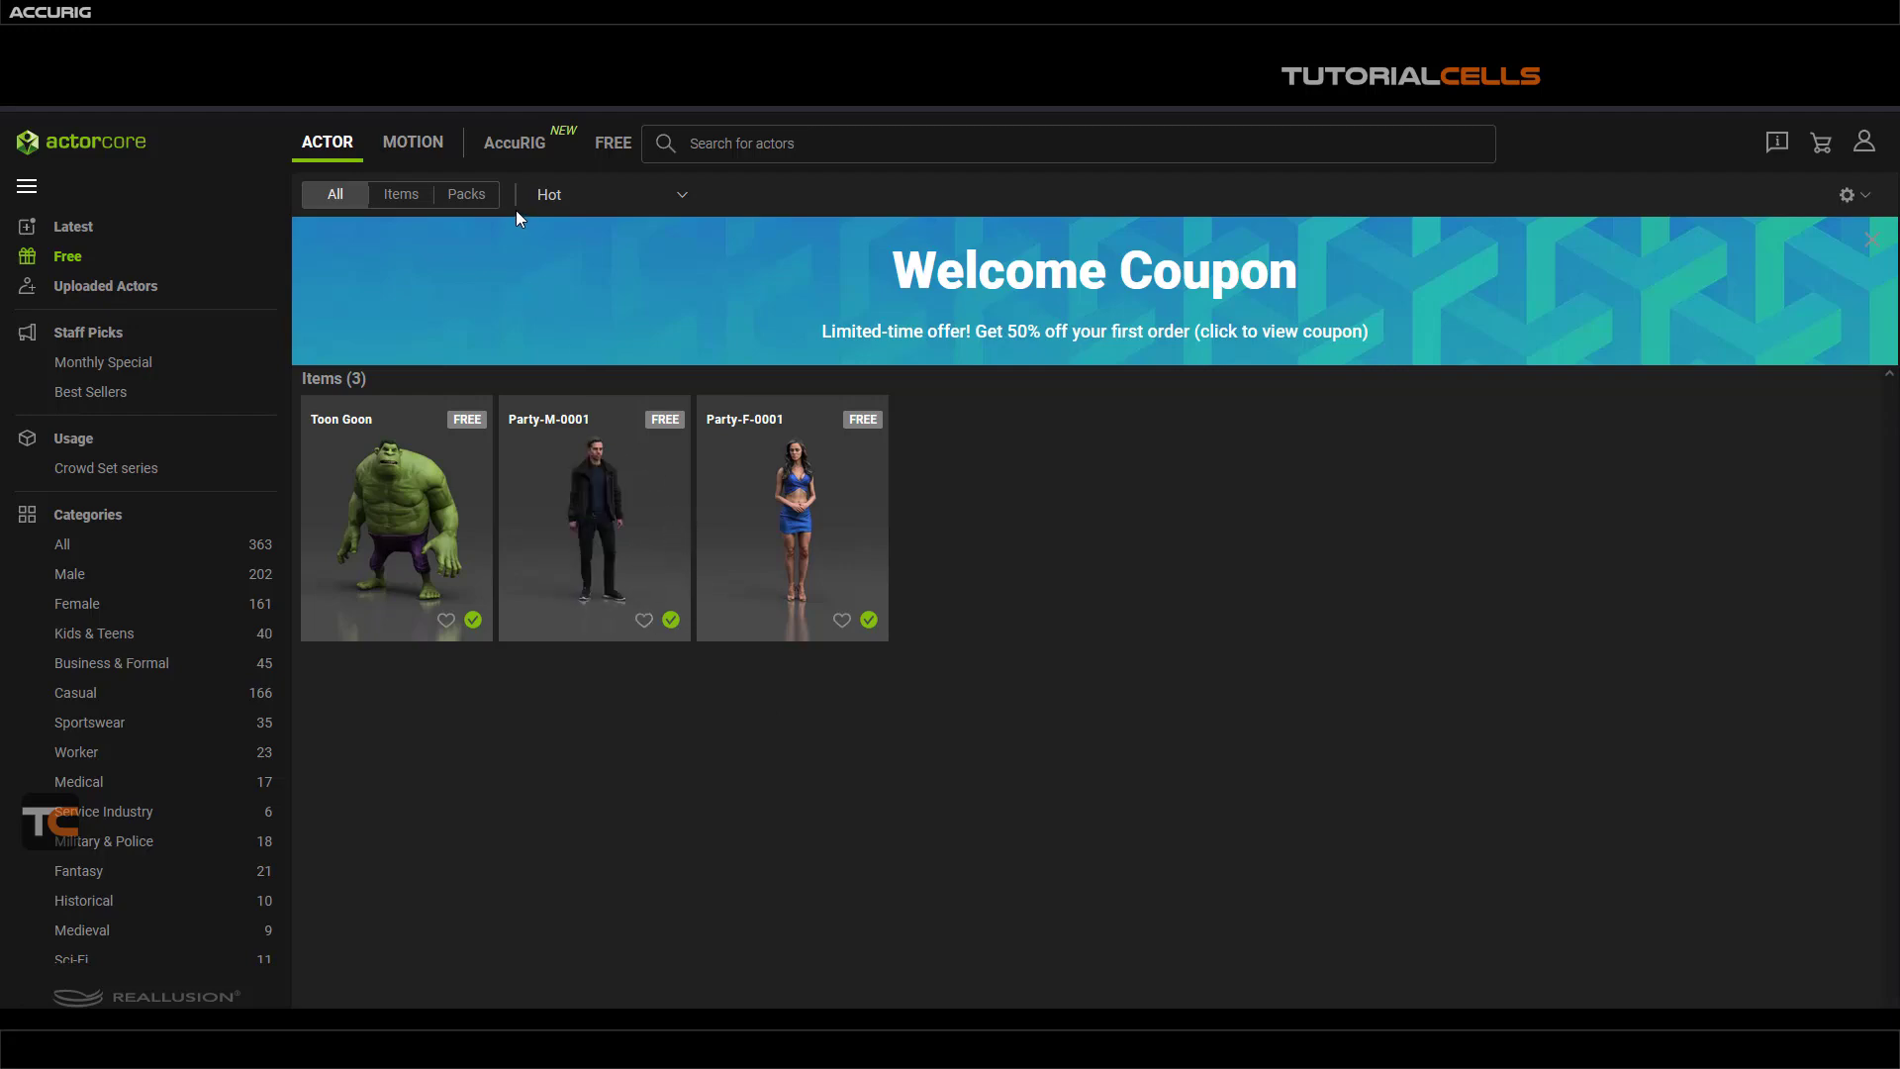
- Open the 32 free animations from the member gifts page and return to the full actor library
key(alt+Left)
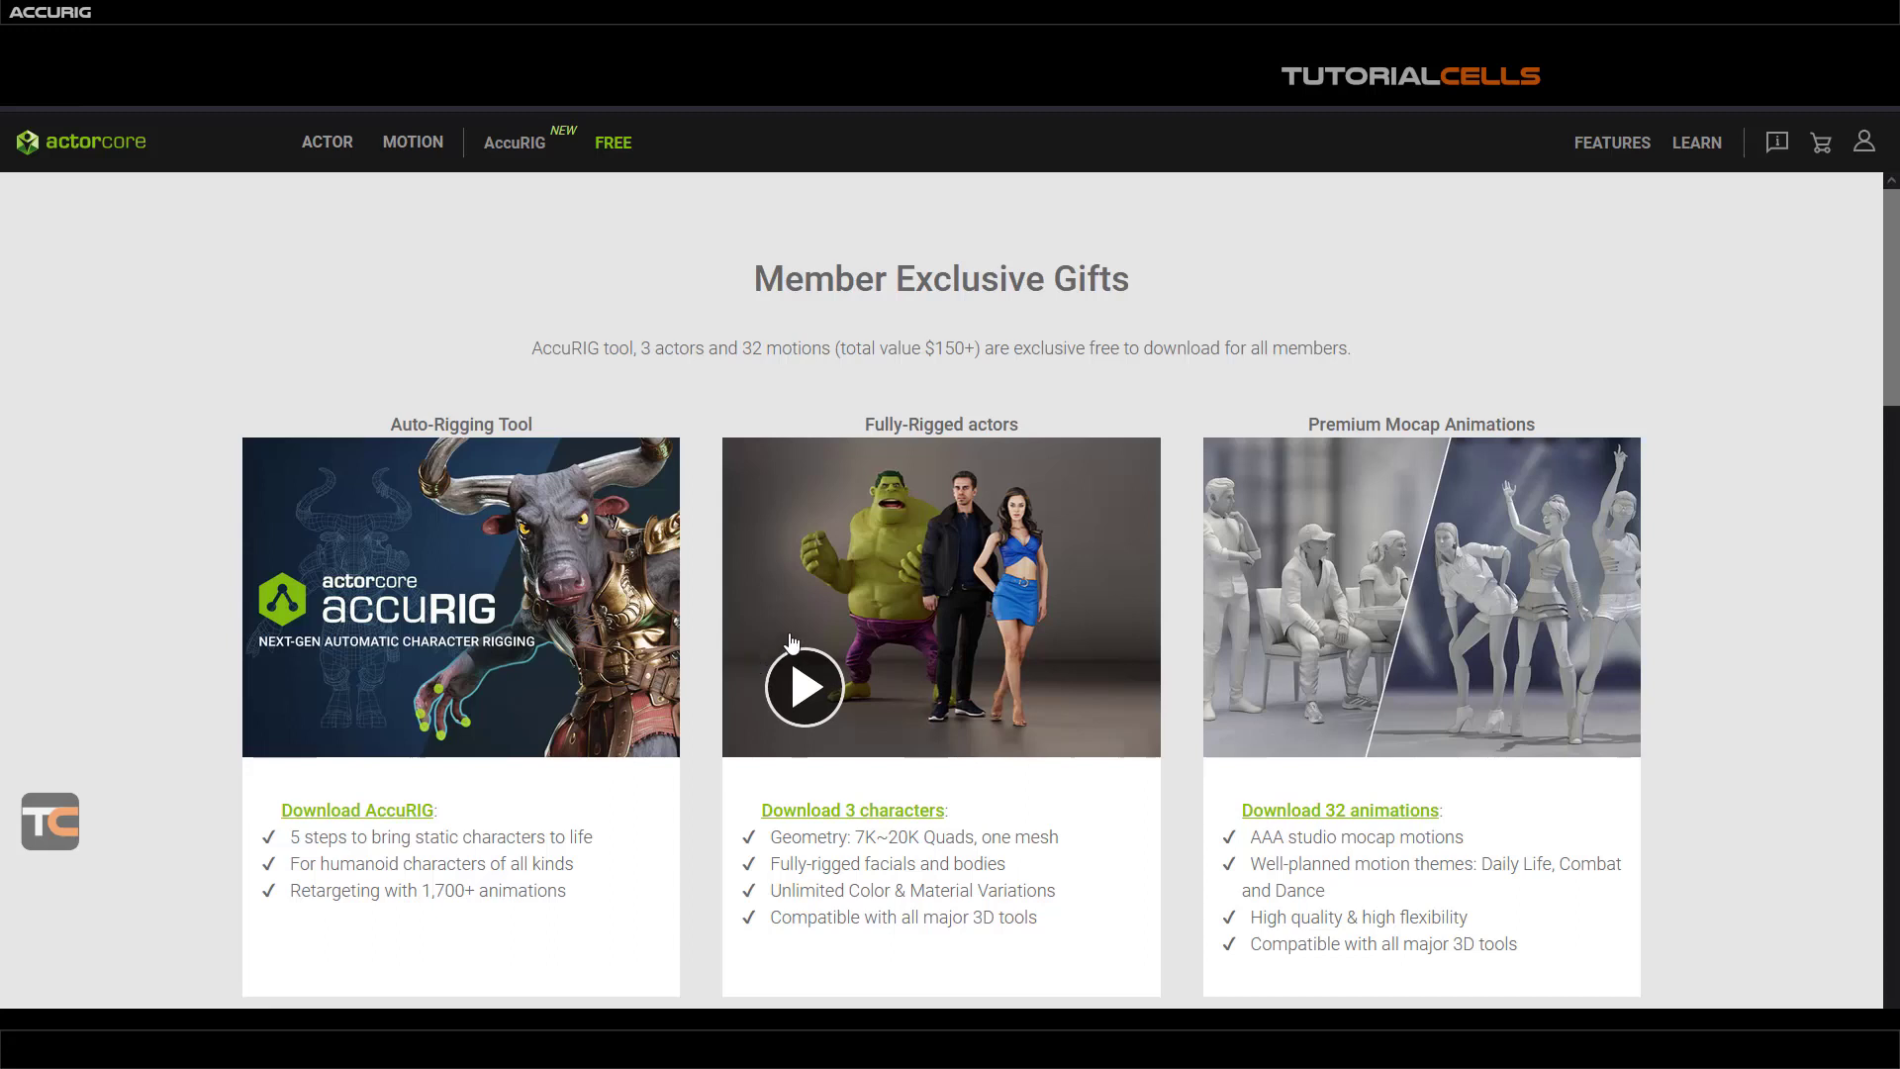
scroll(1364, 663, down, 1)
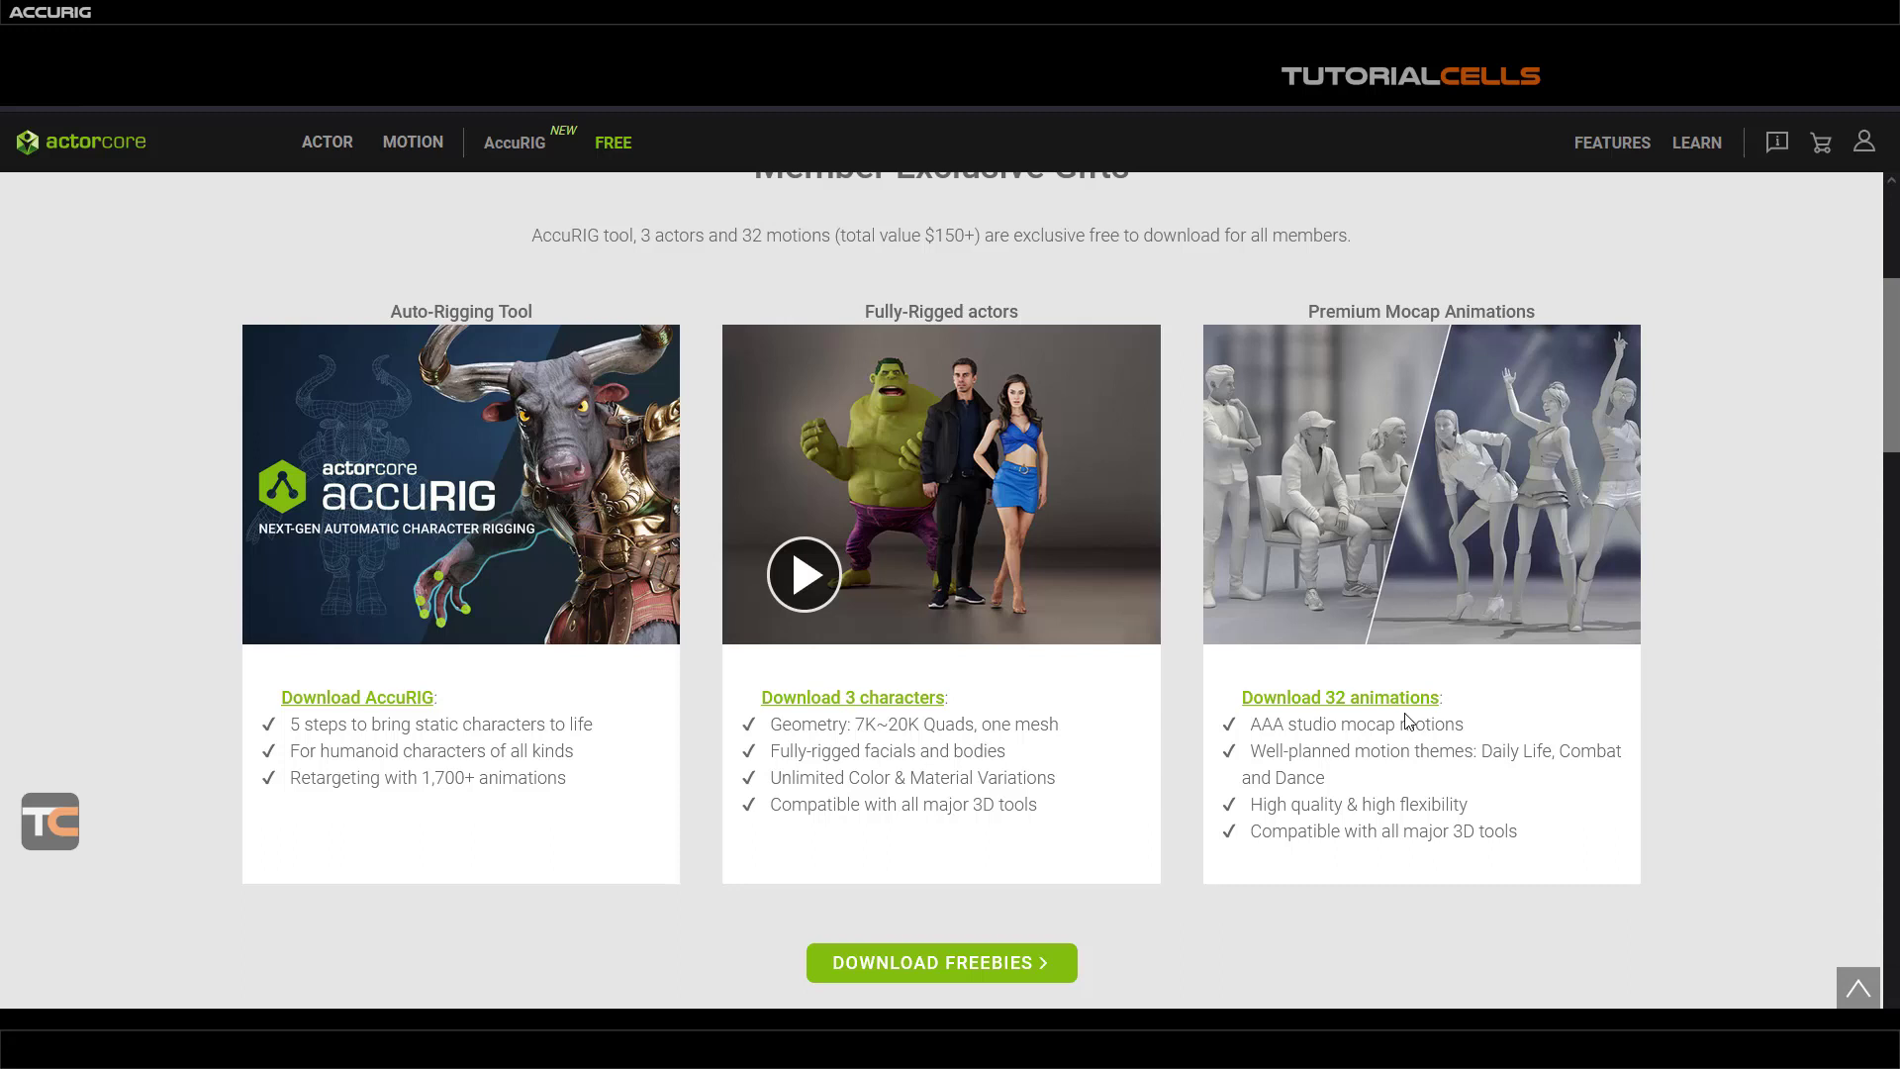
click(1339, 699)
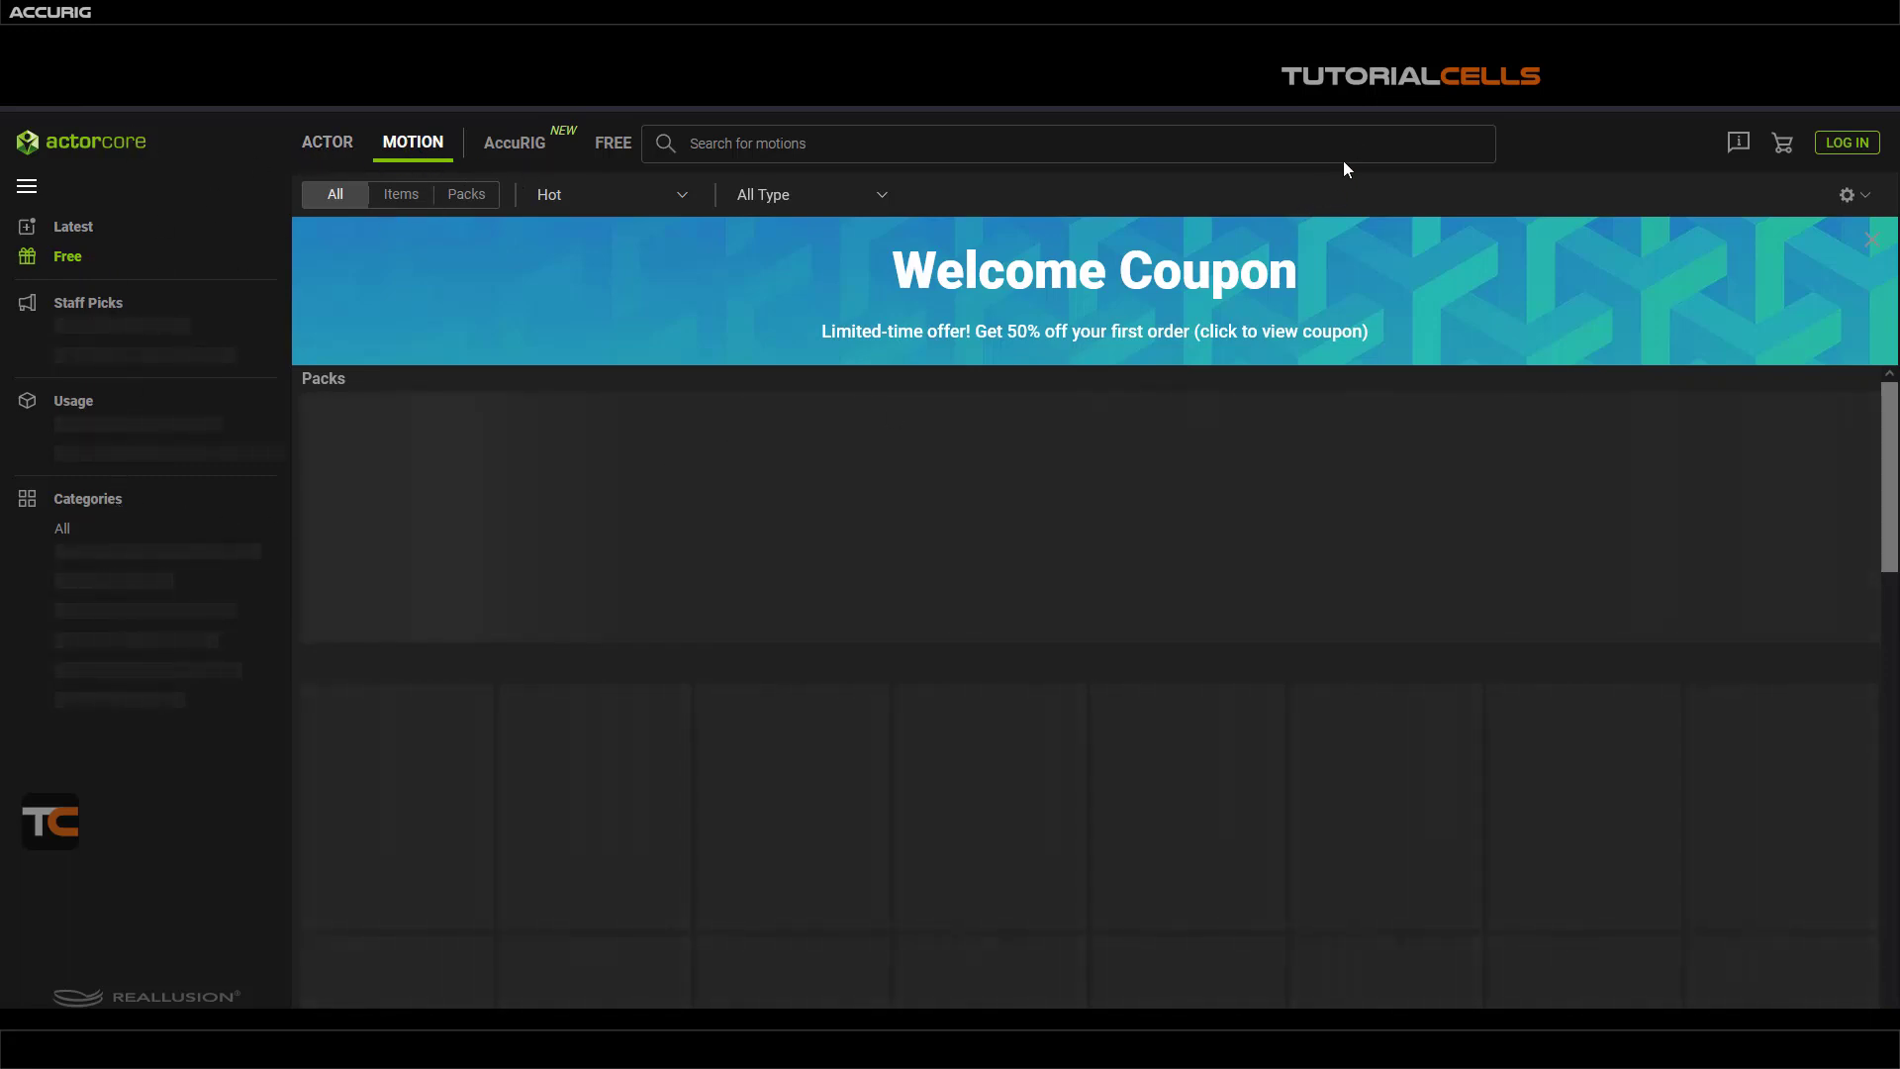
click(1423, 111)
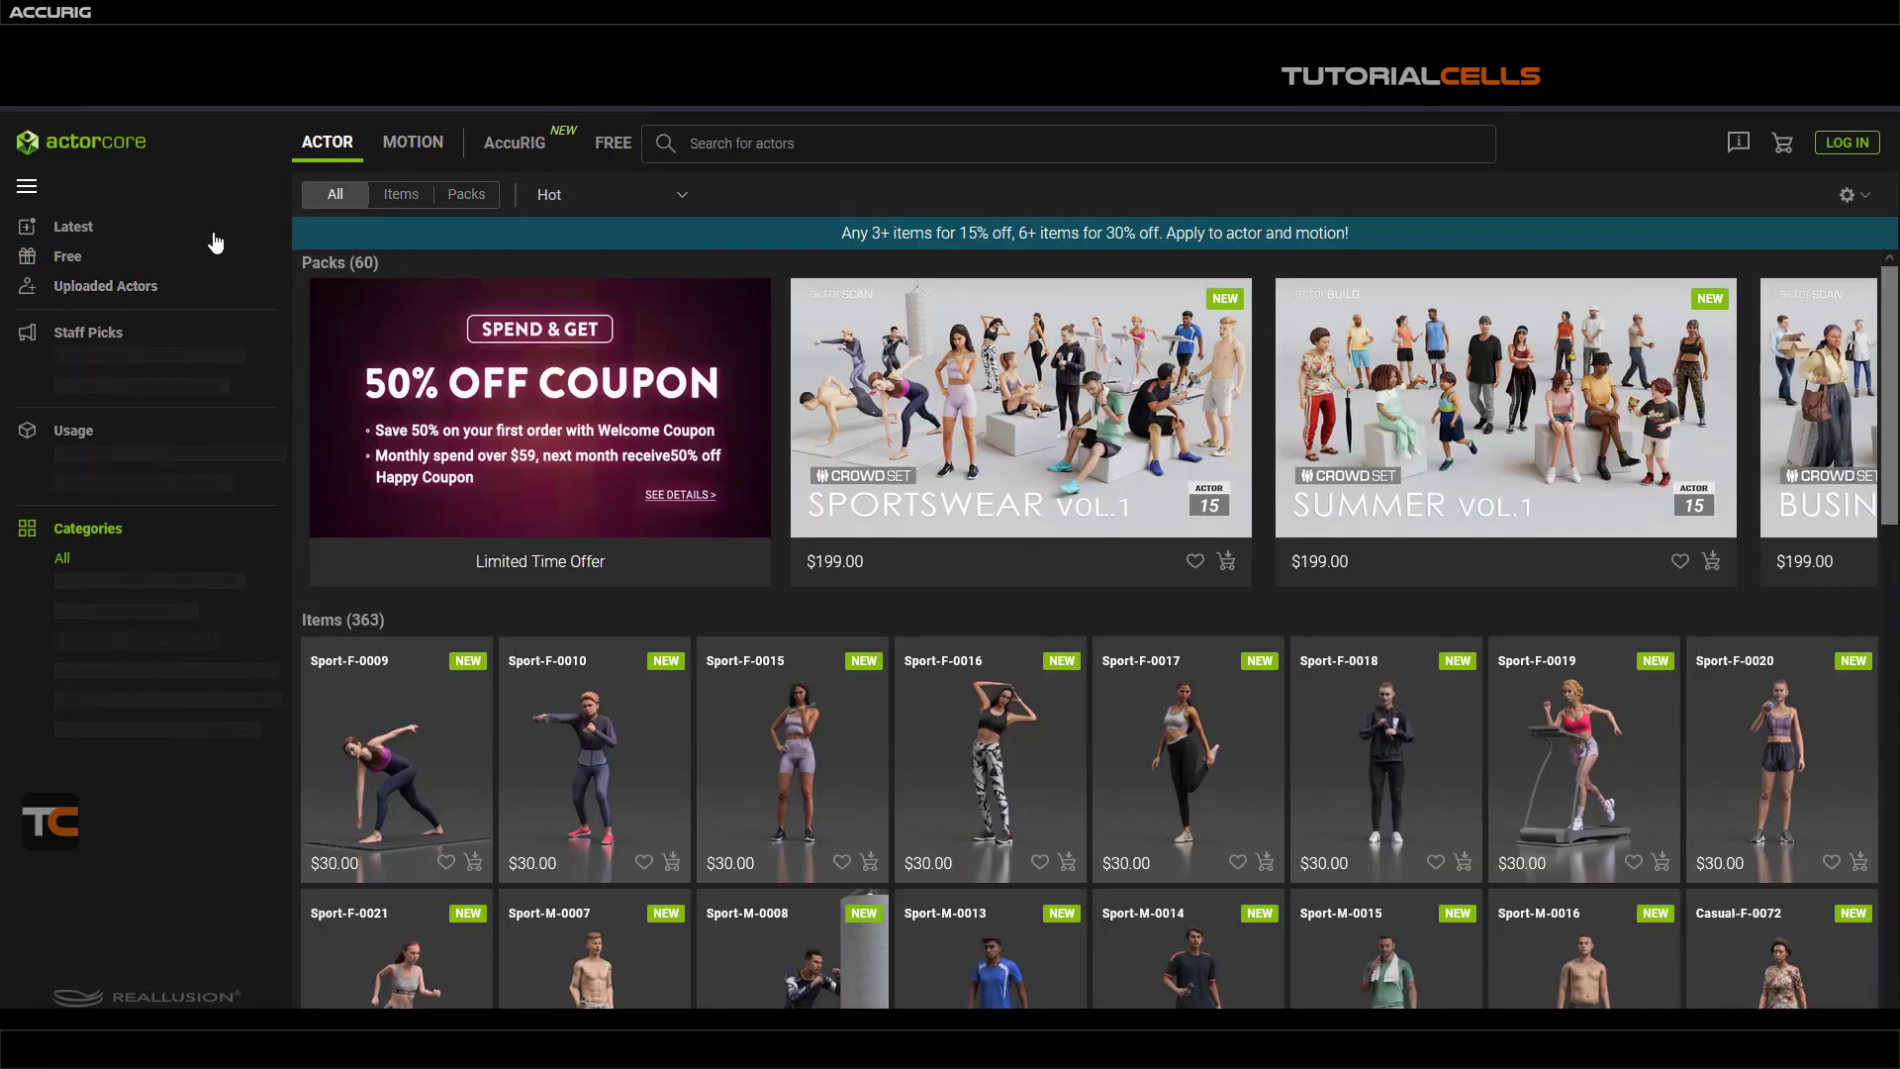
- Open the uploaded actors in the library and preview the Mario actor
click(103, 287)
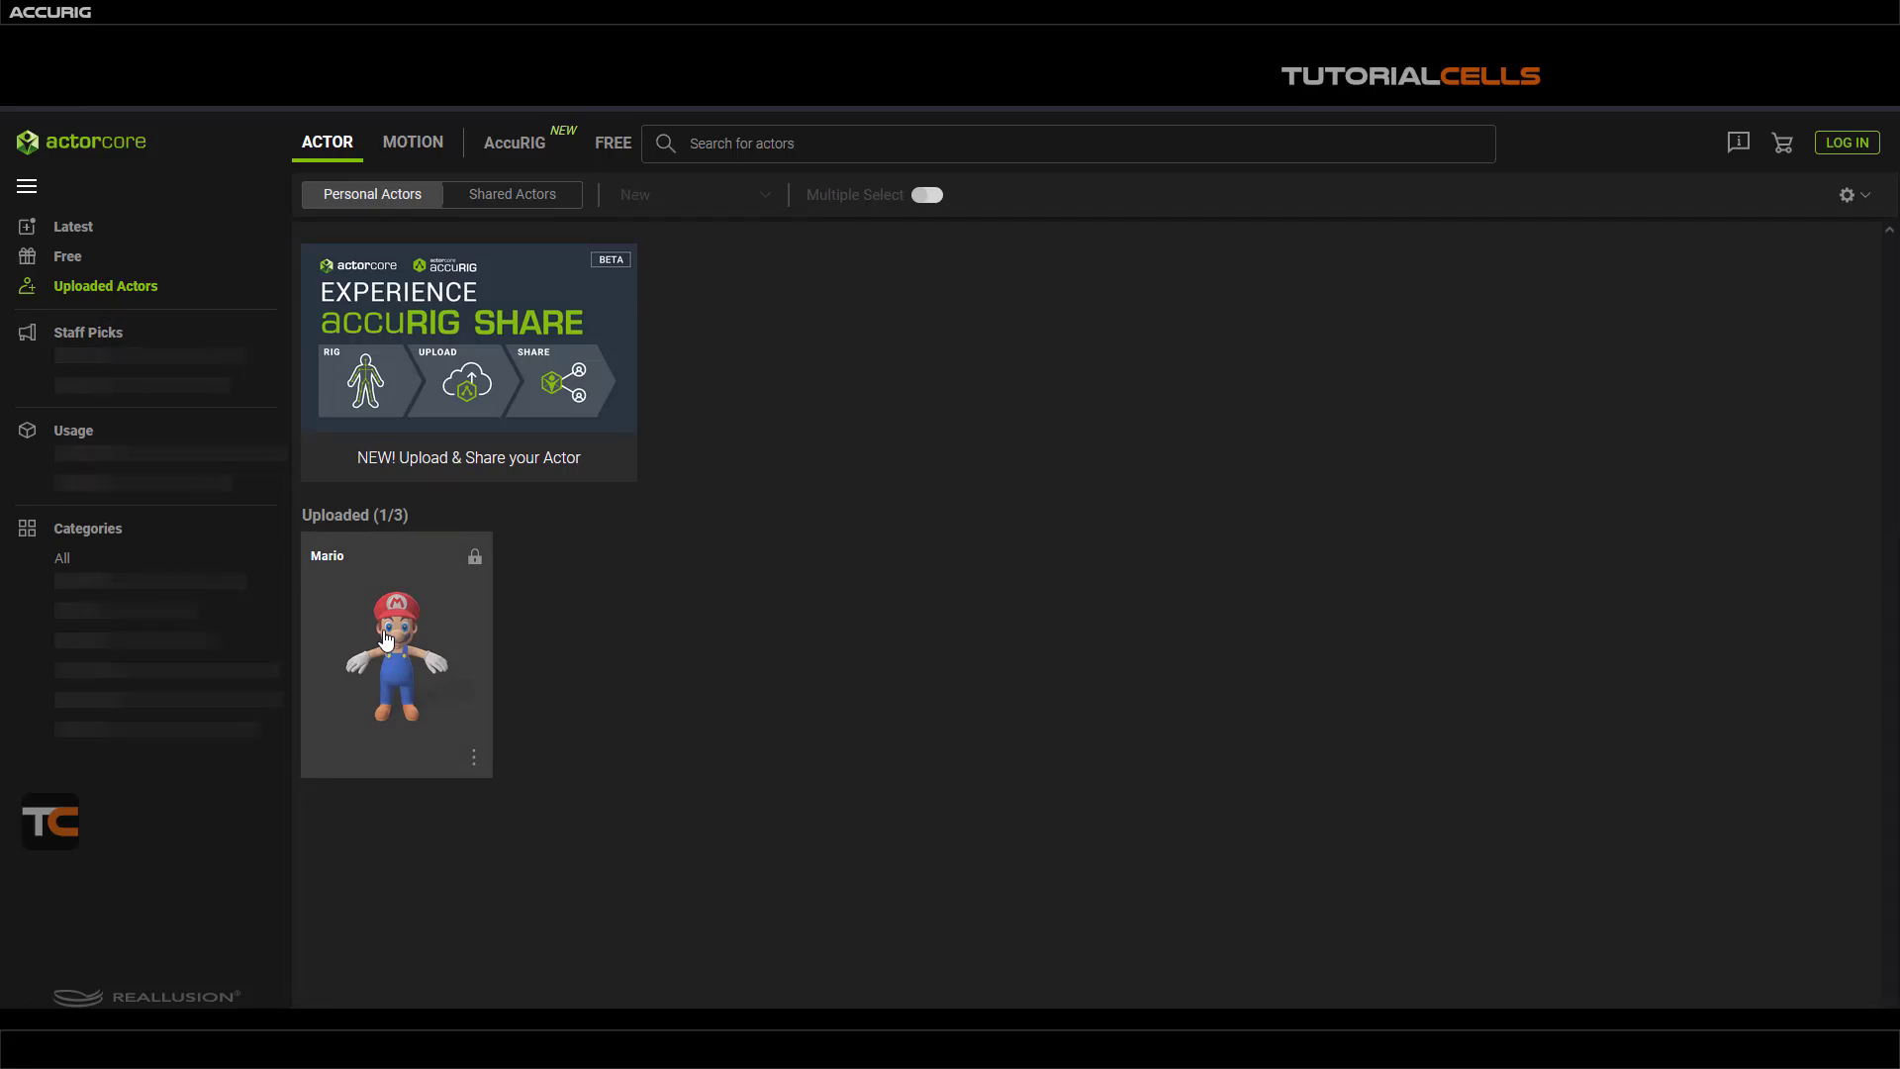
click(474, 758)
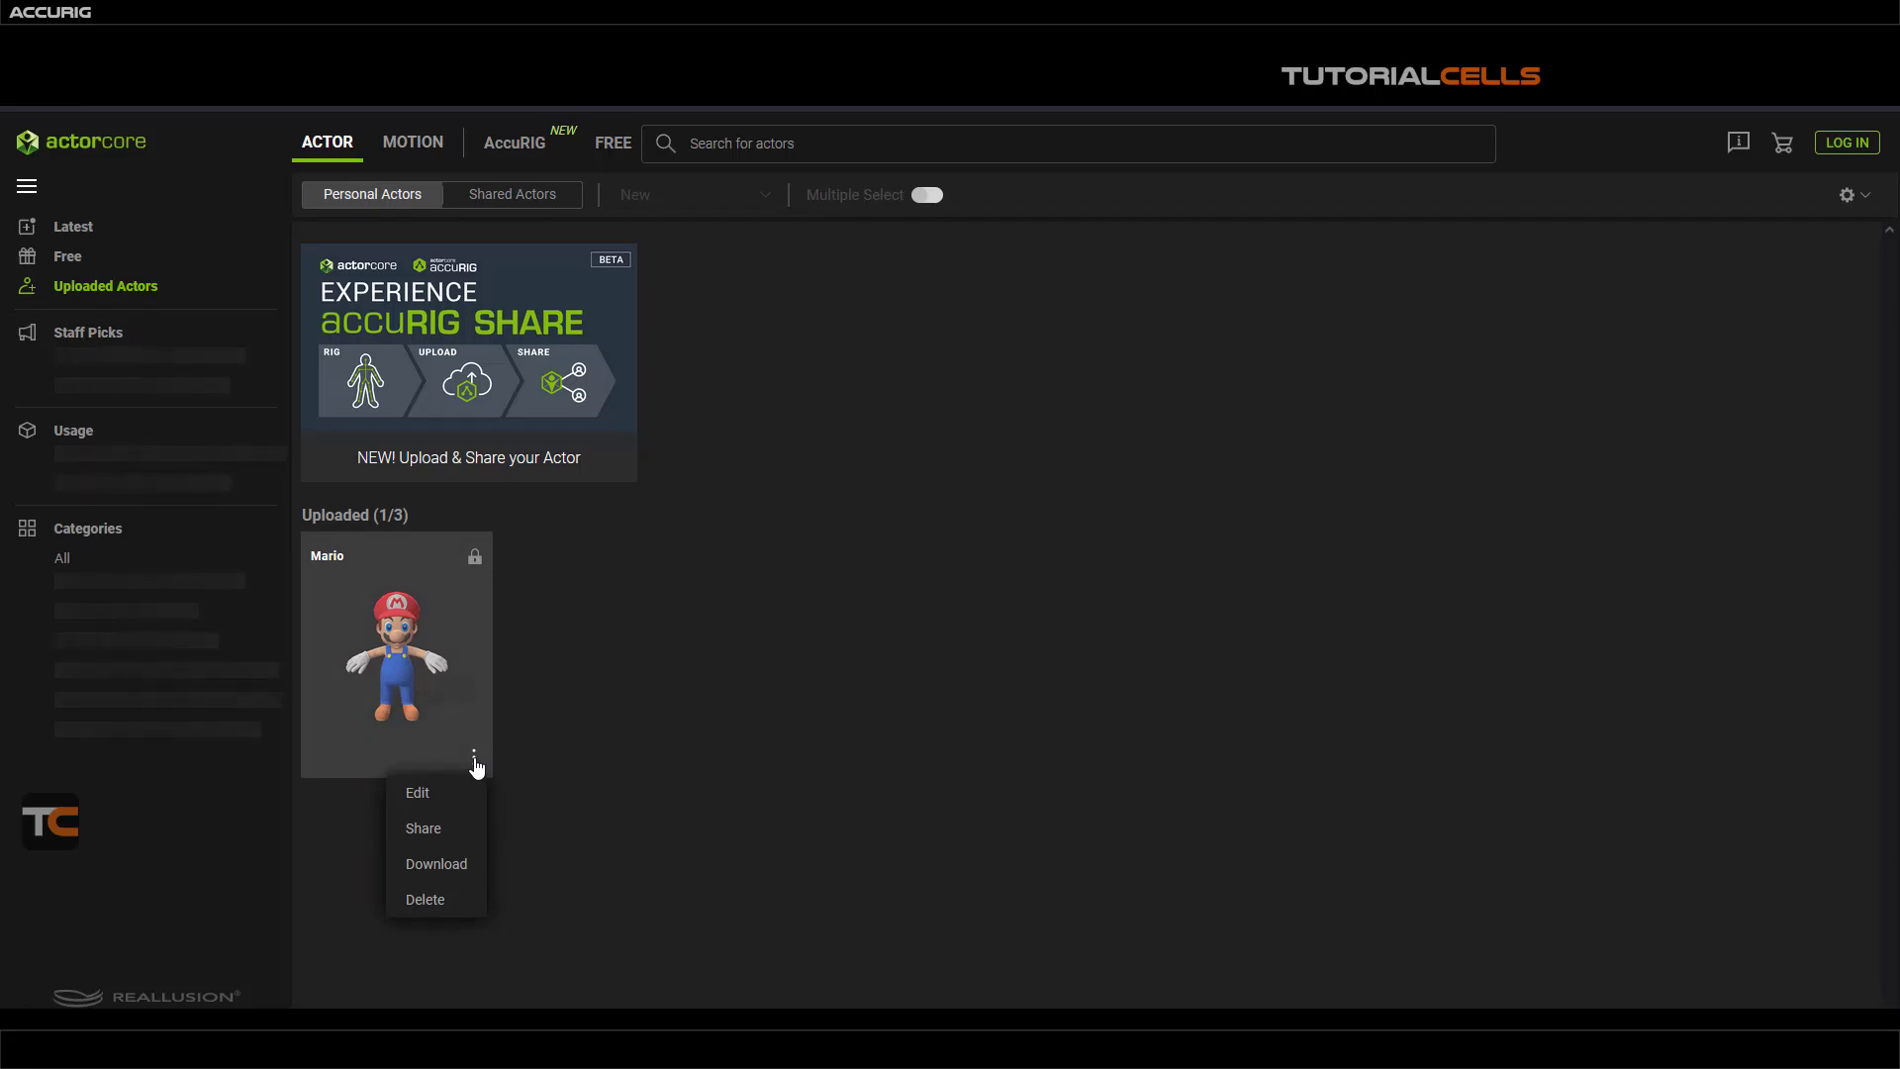
click(441, 721)
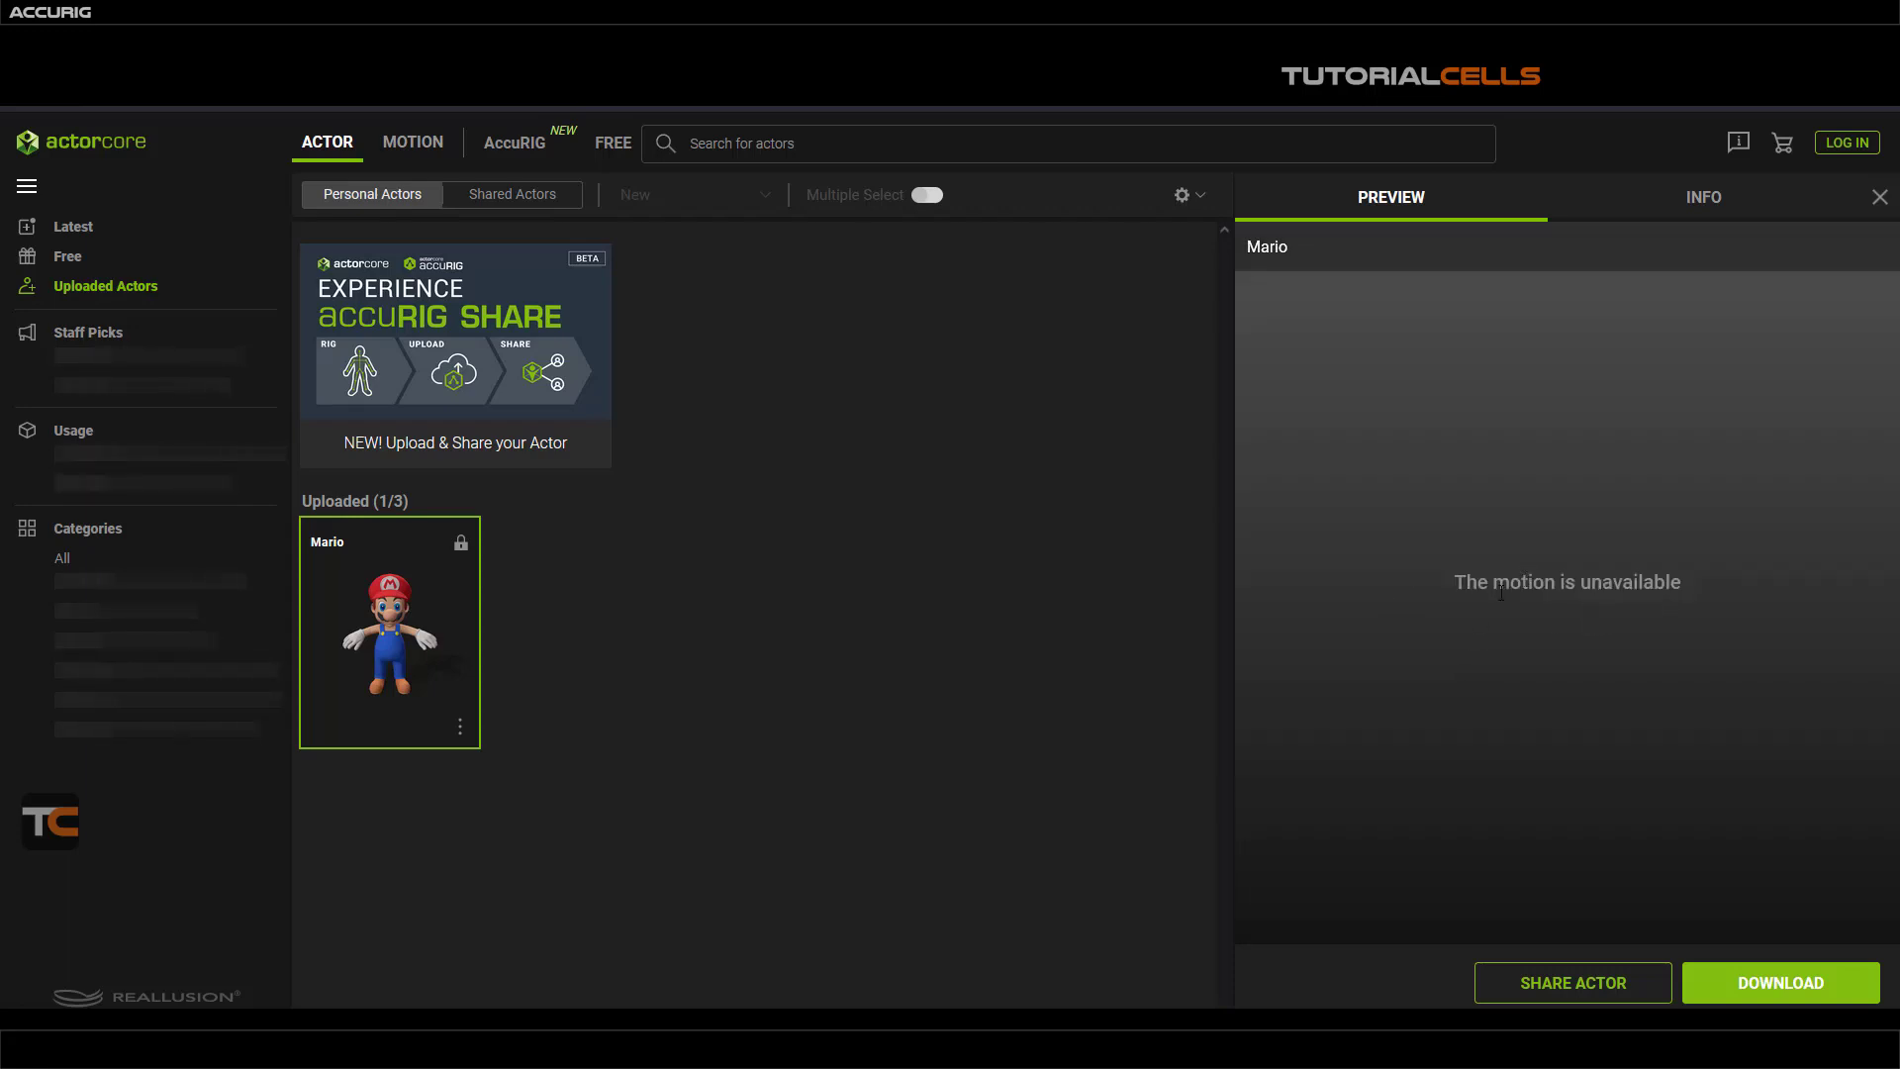
- Browse the free motions, preview Aerobic Dance and orbit around the dancing figure
click(437, 156)
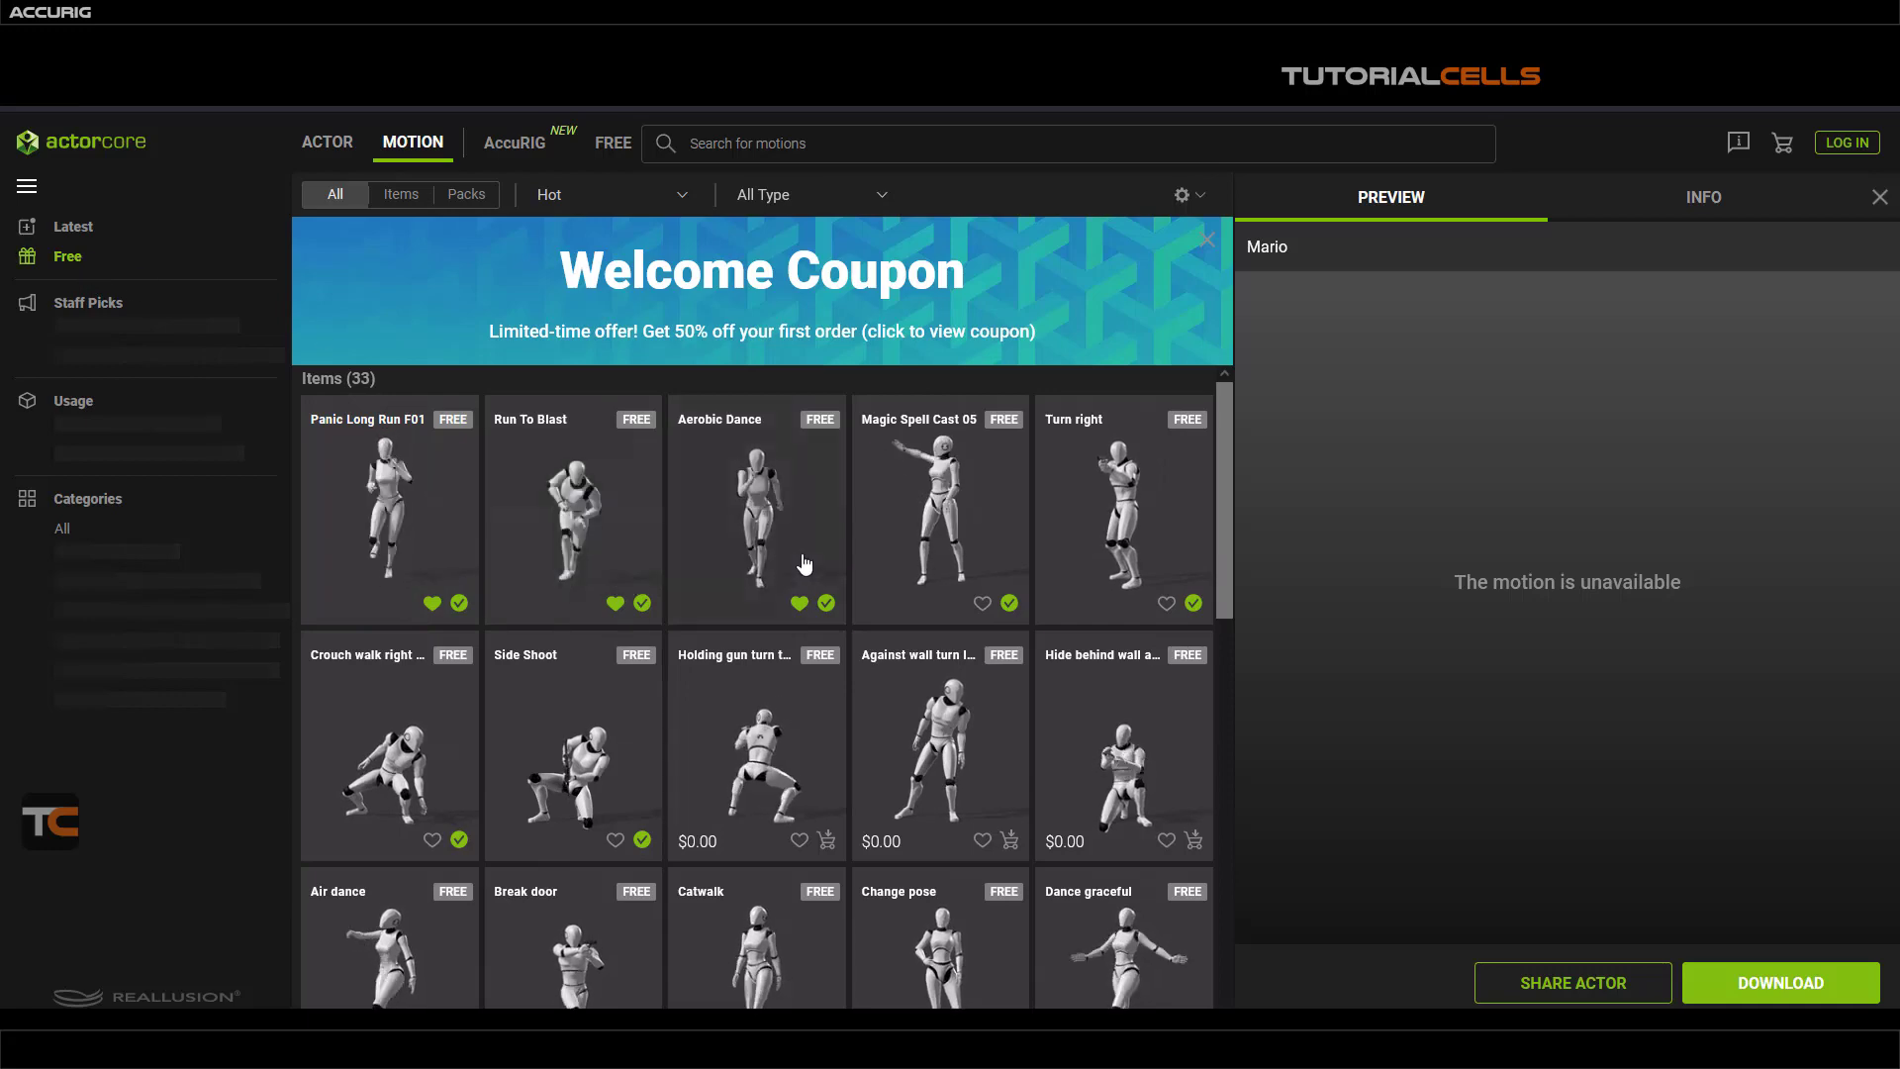
scroll(806, 573, down, 5)
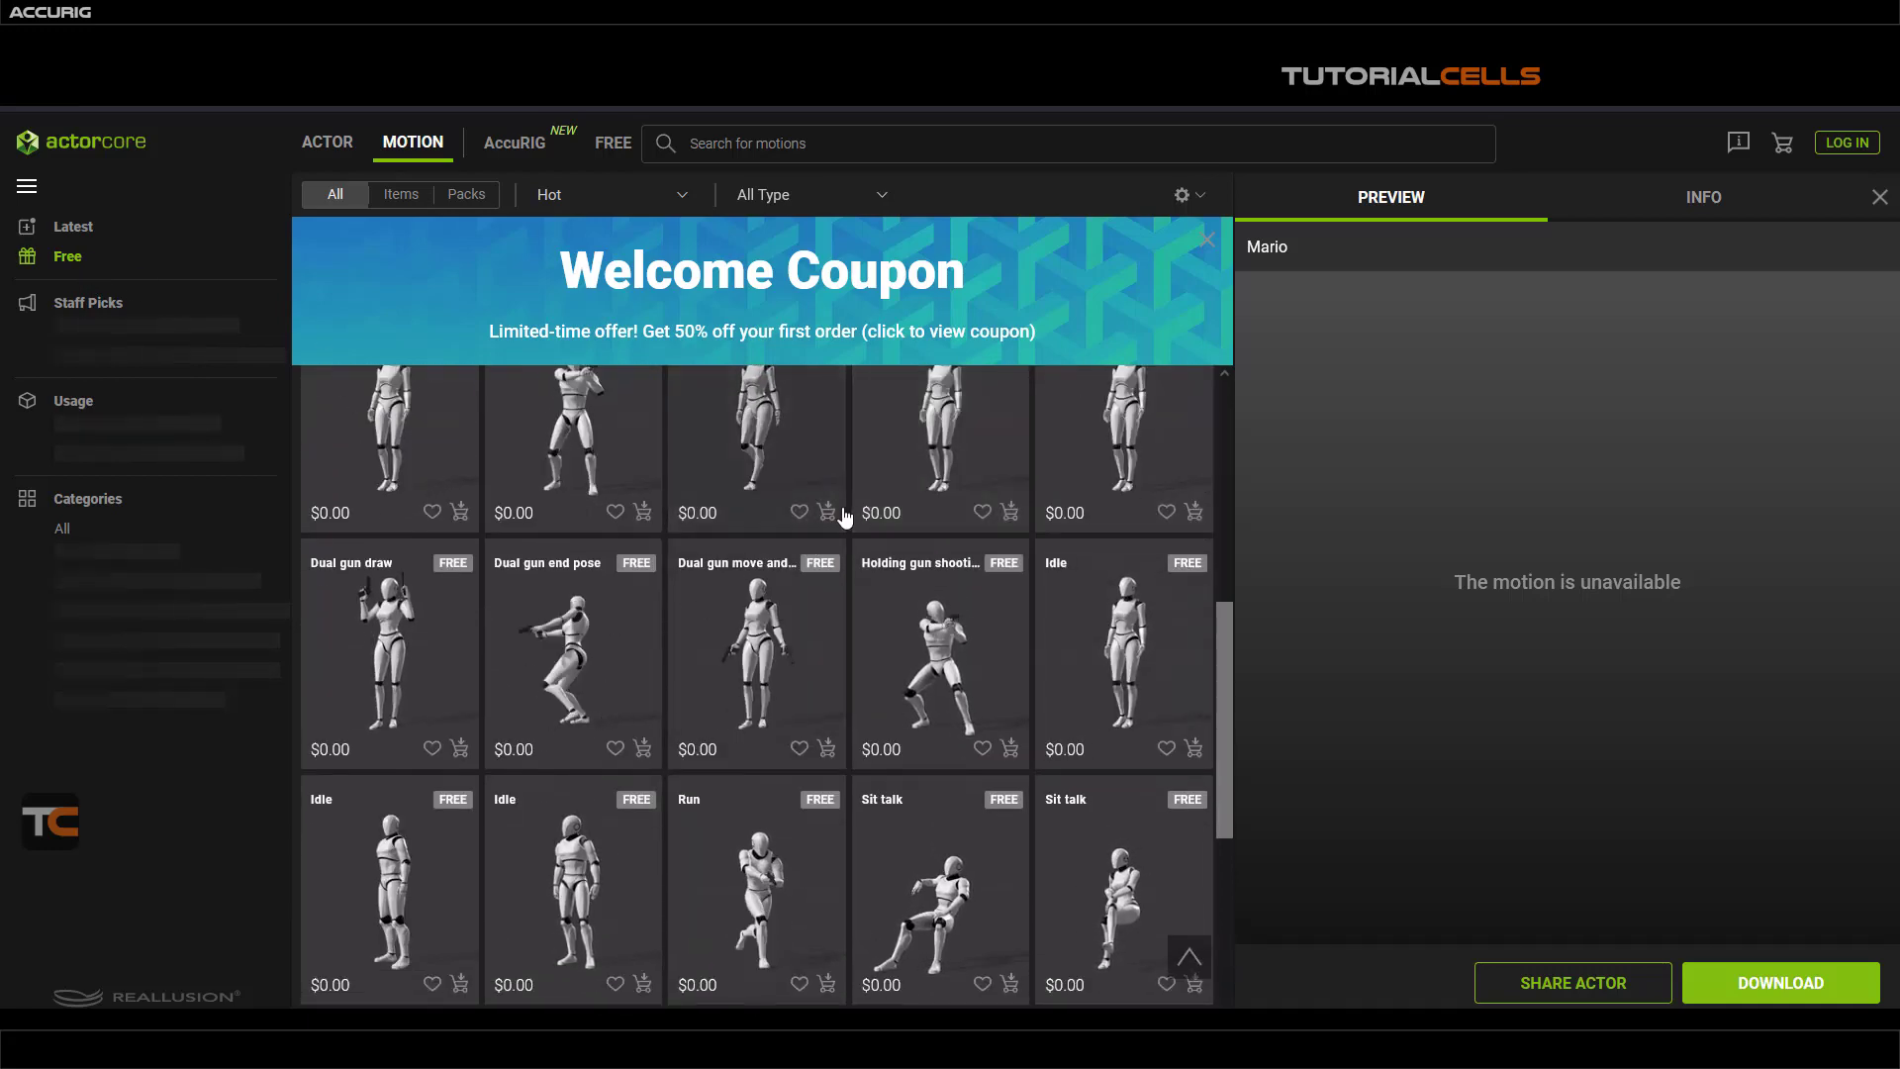
scroll(851, 742, up, 5)
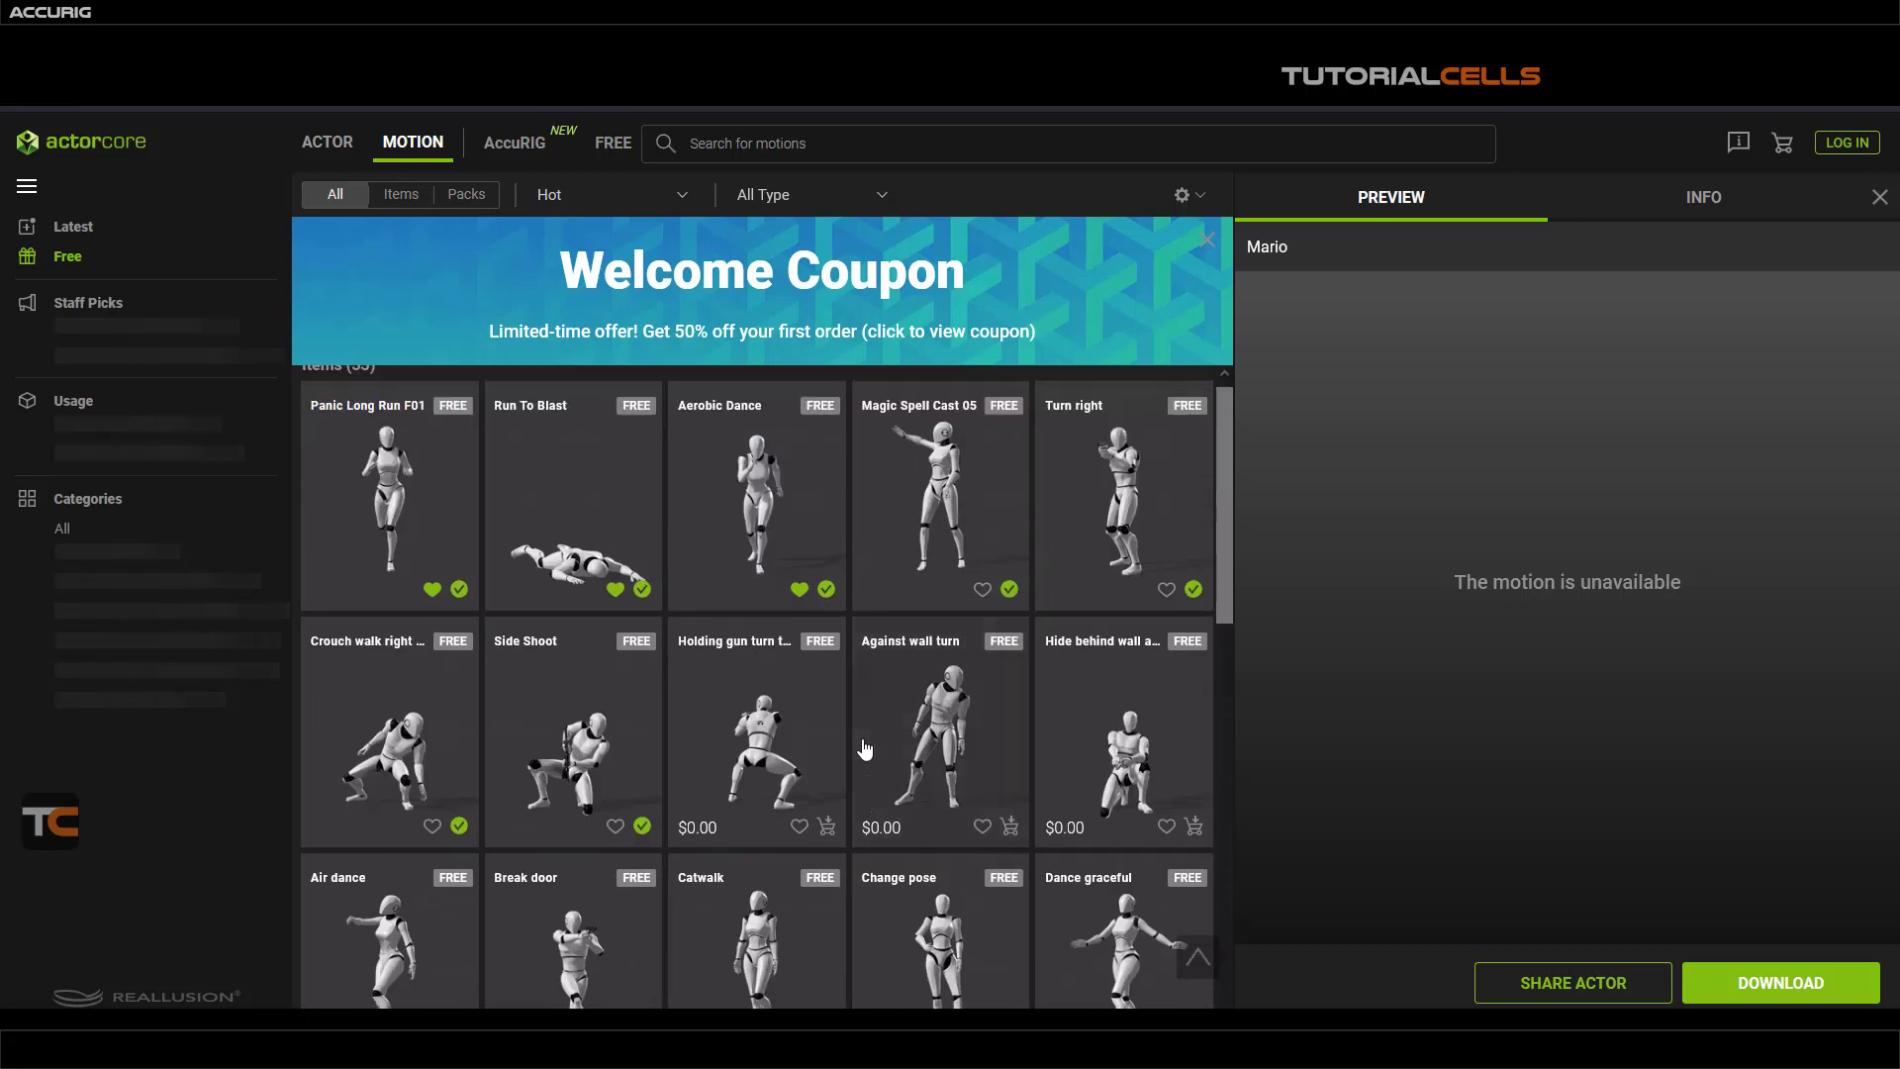
click(775, 554)
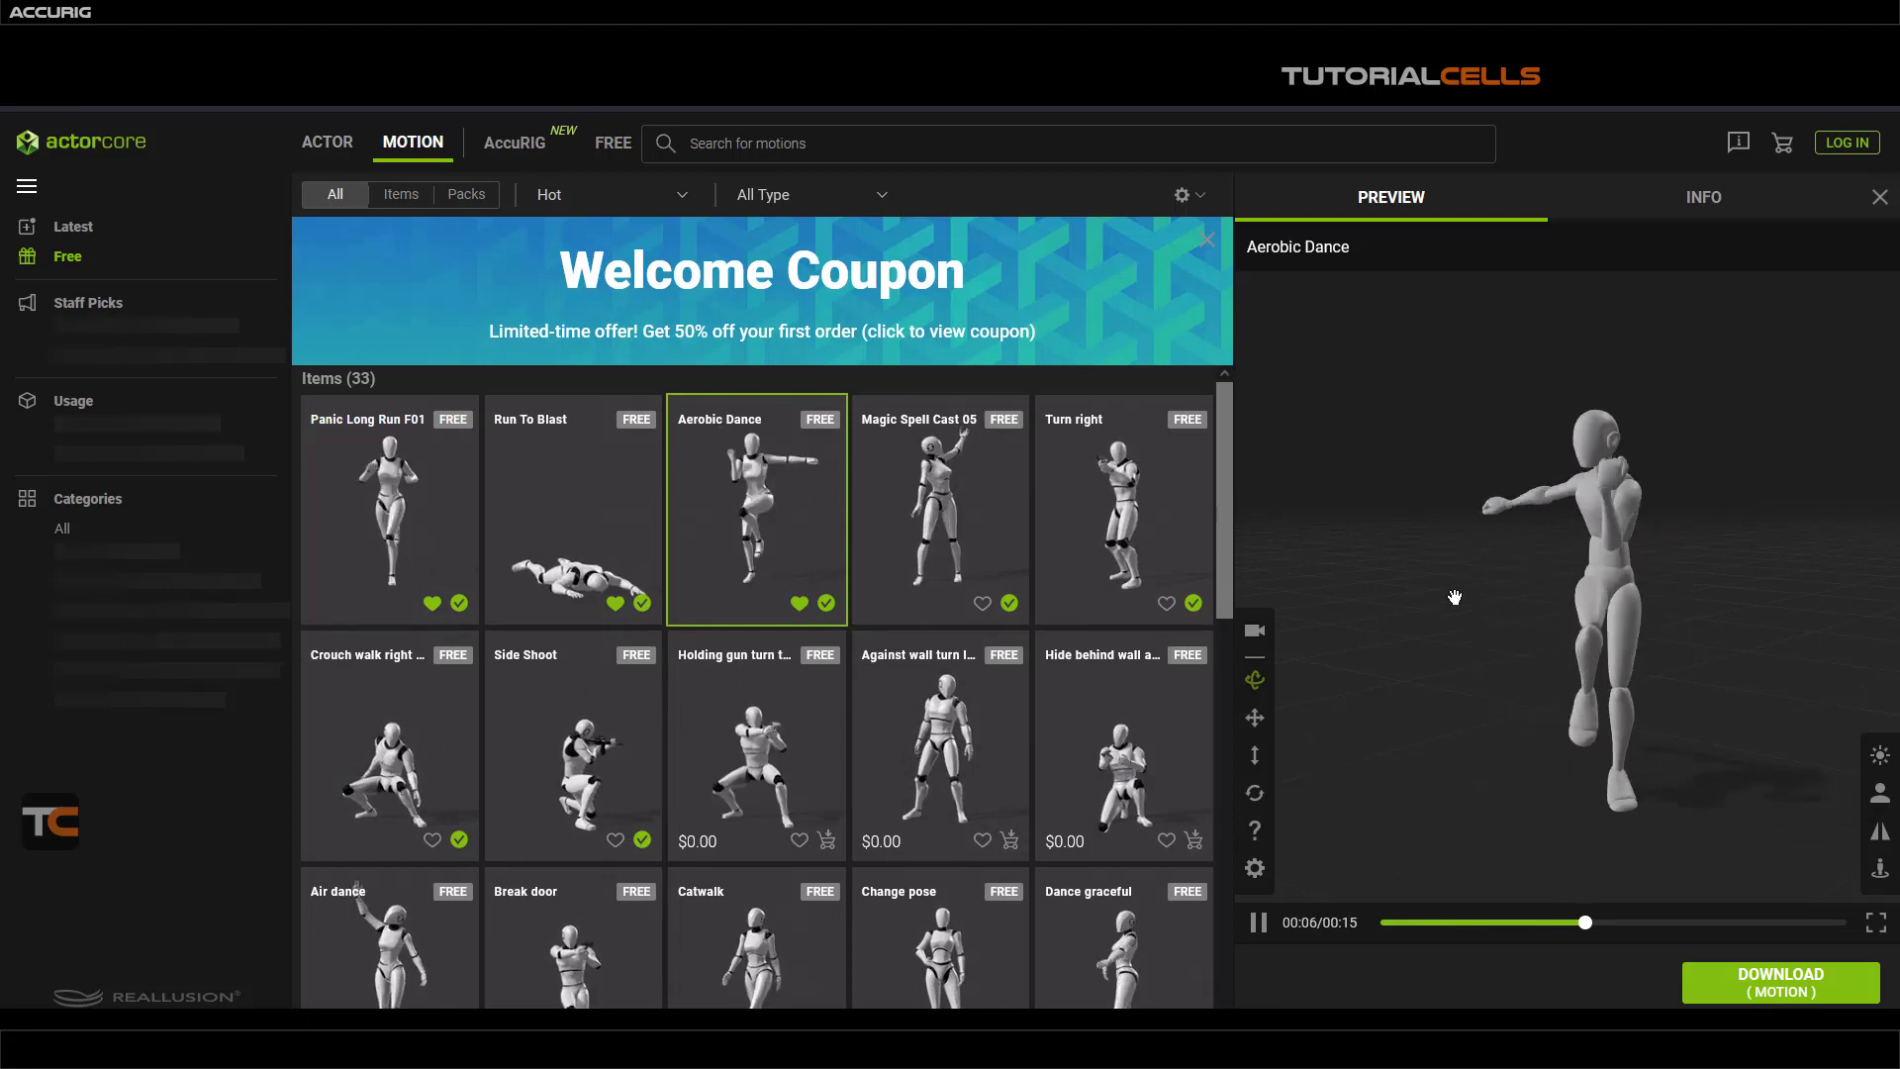
click(1876, 807)
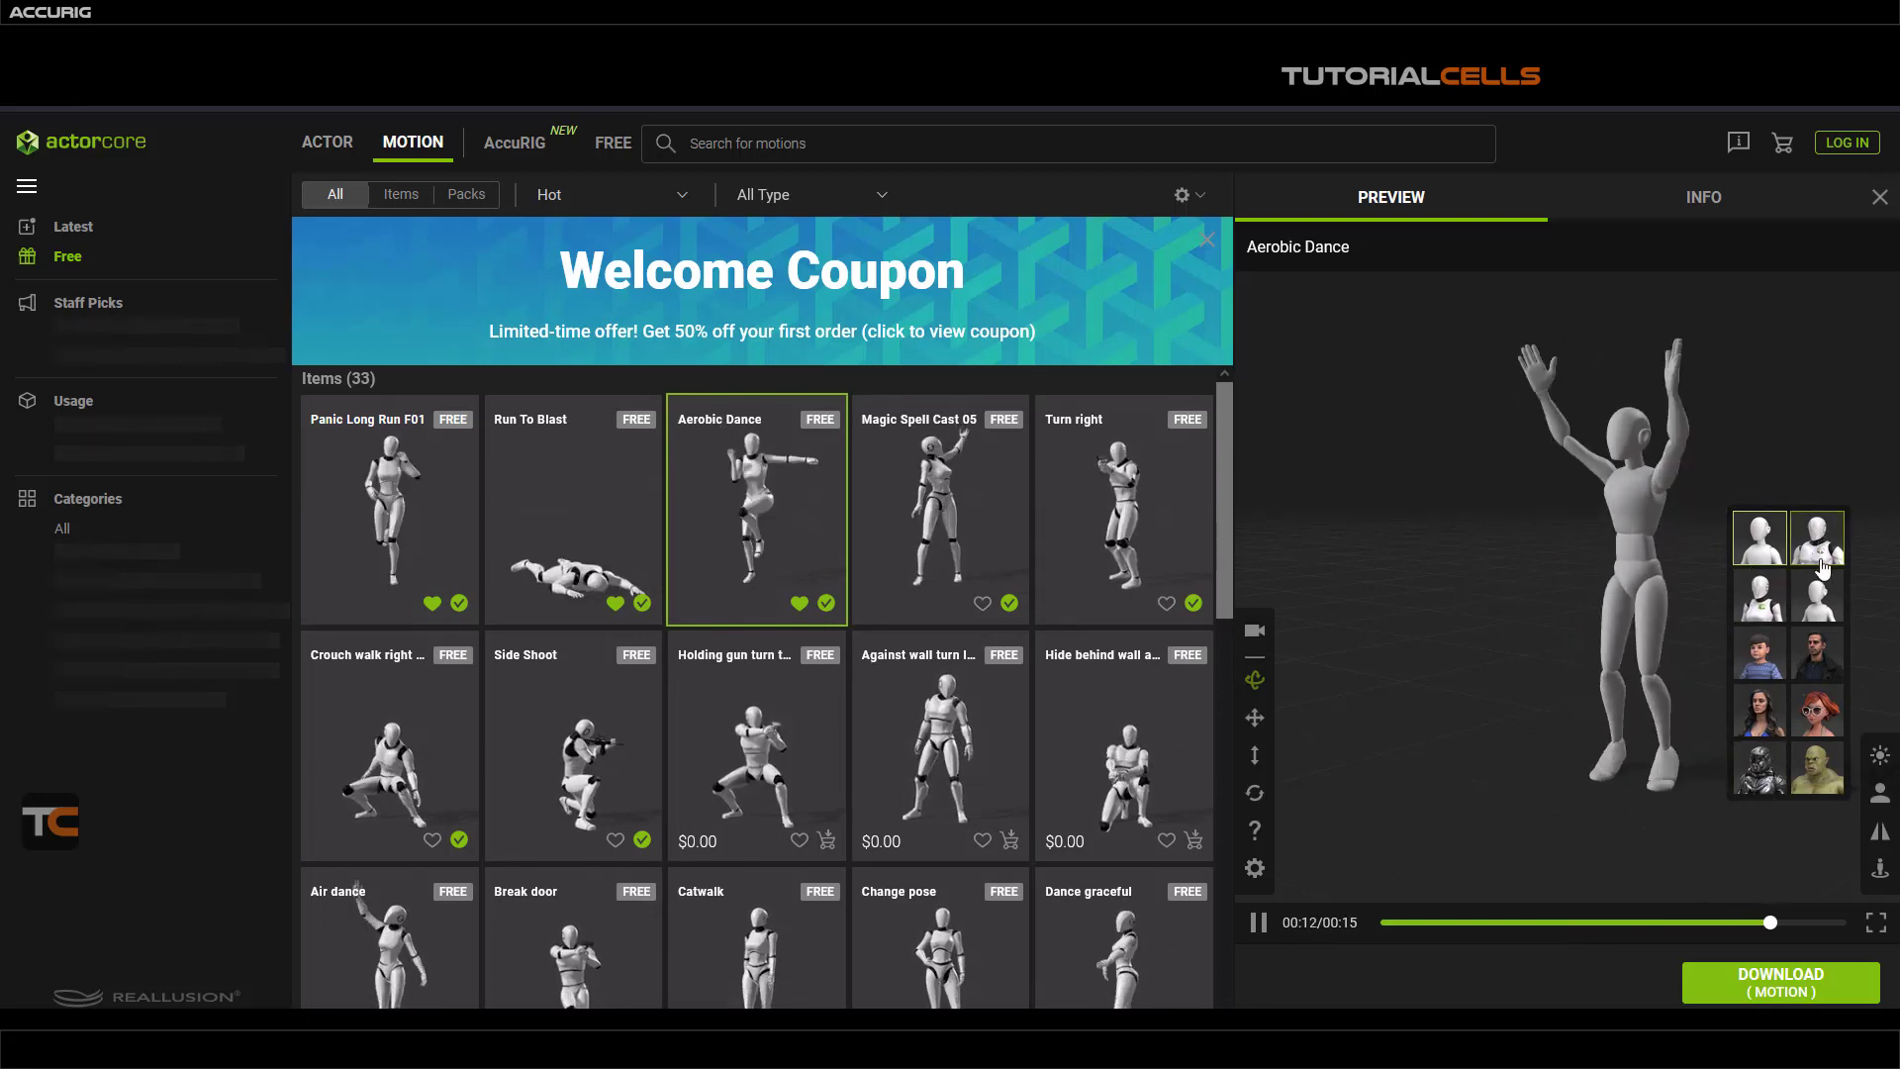
drag(1639, 553, 1682, 597)
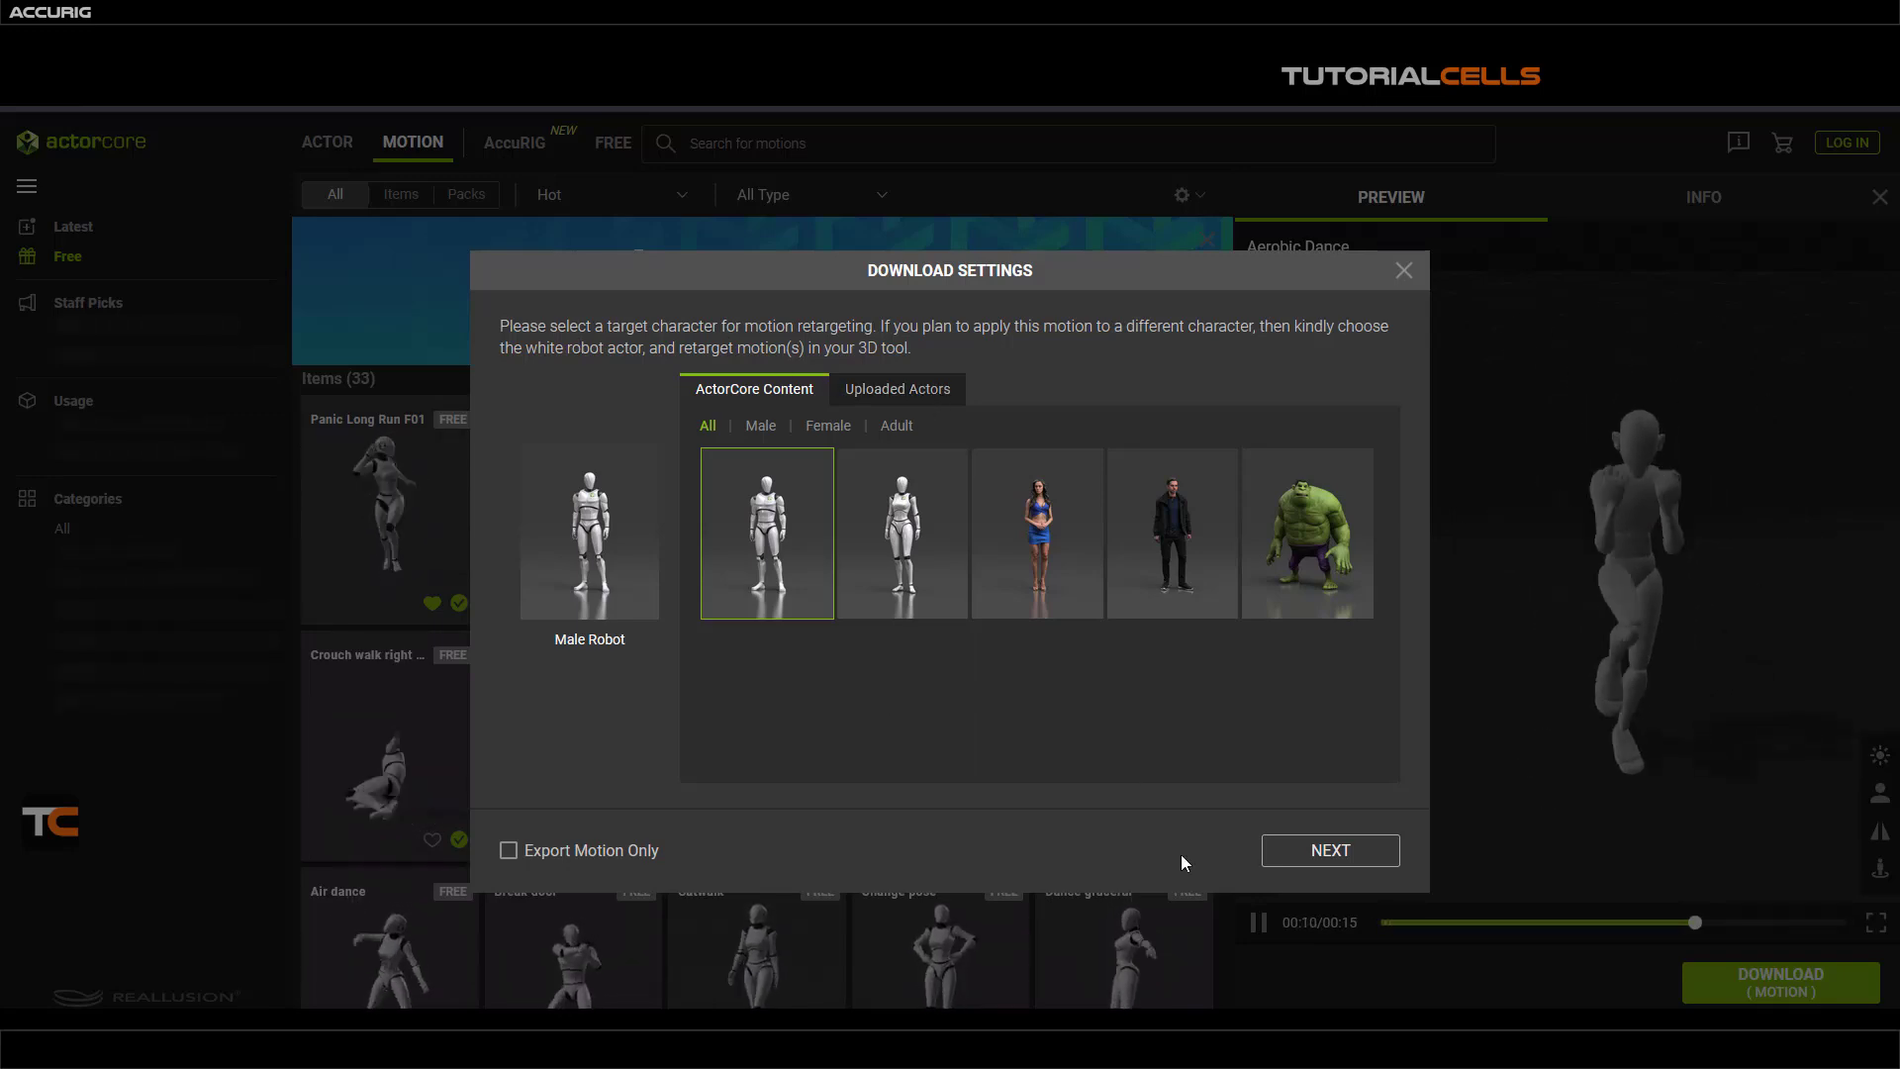
- Choose Party-F-0001 as the target character for the Aerobic Dance download and continue to its avatar and motion settings
click(1314, 857)
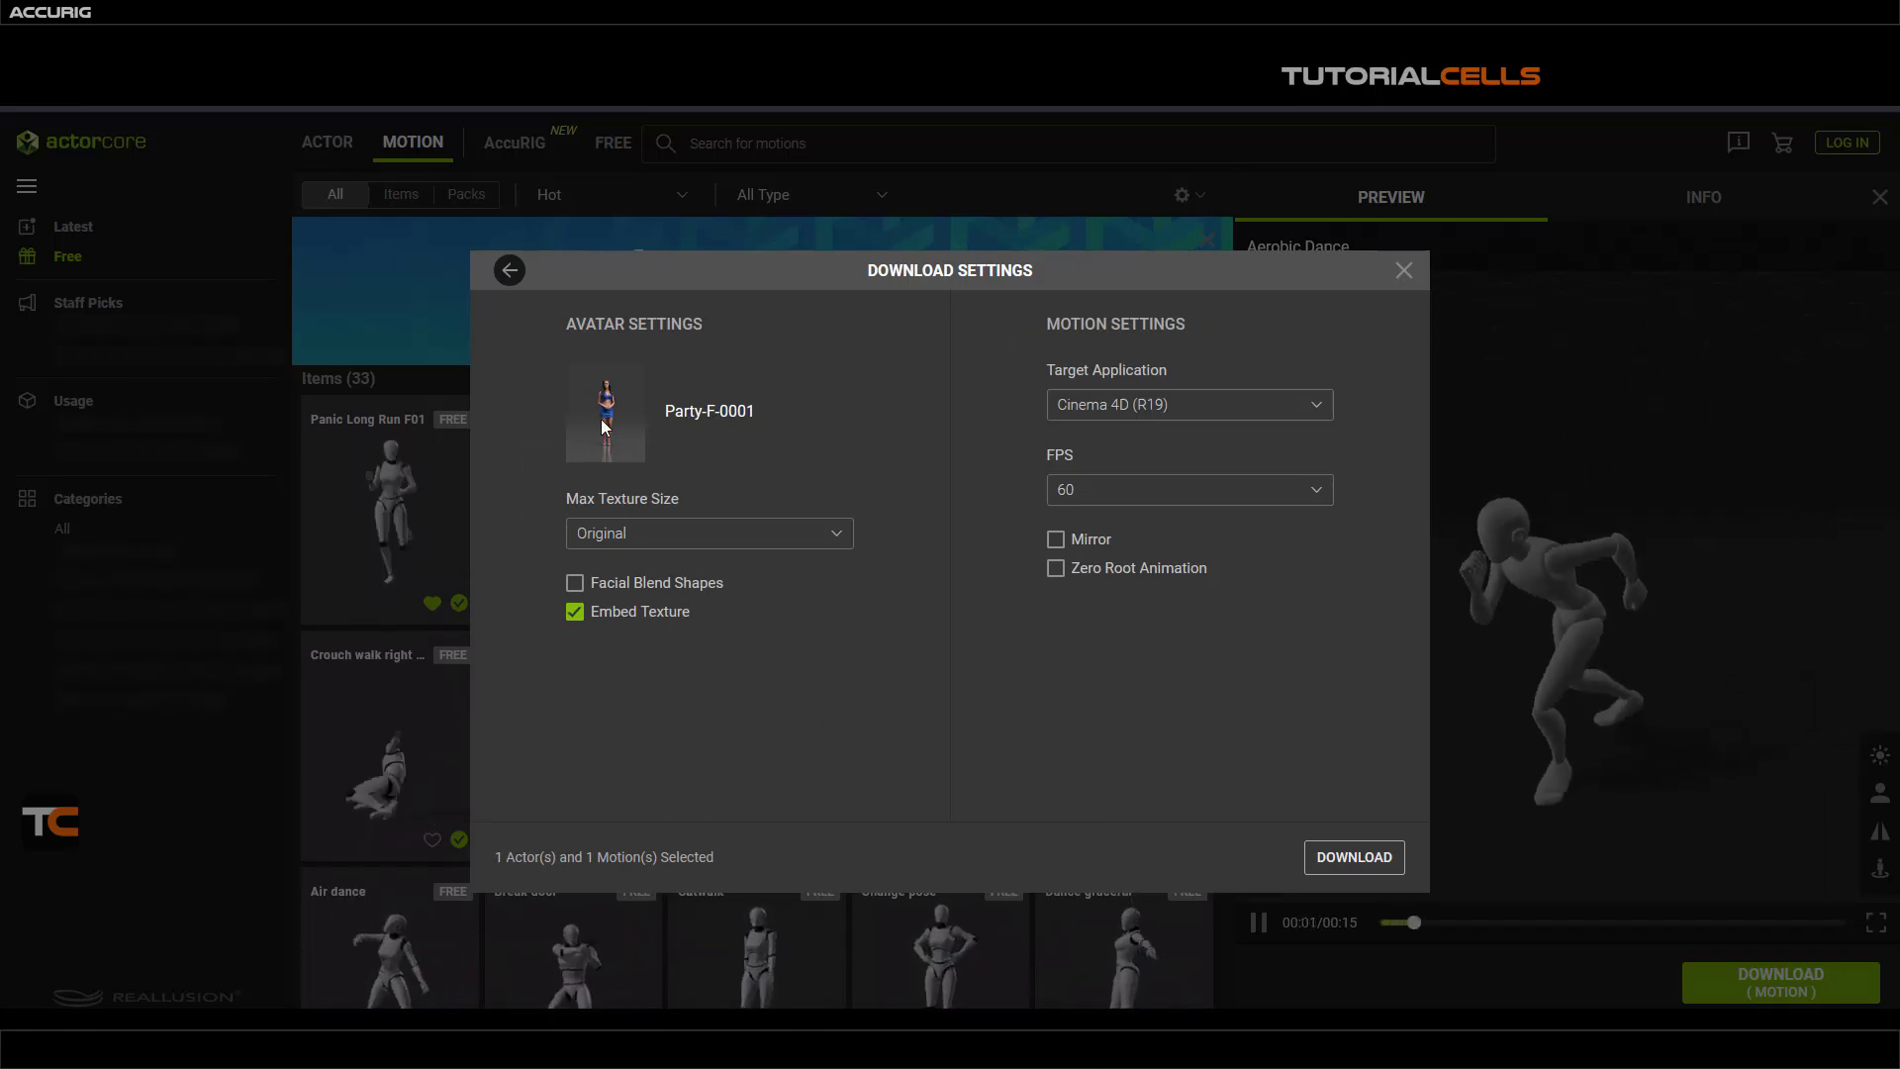
click(510, 271)
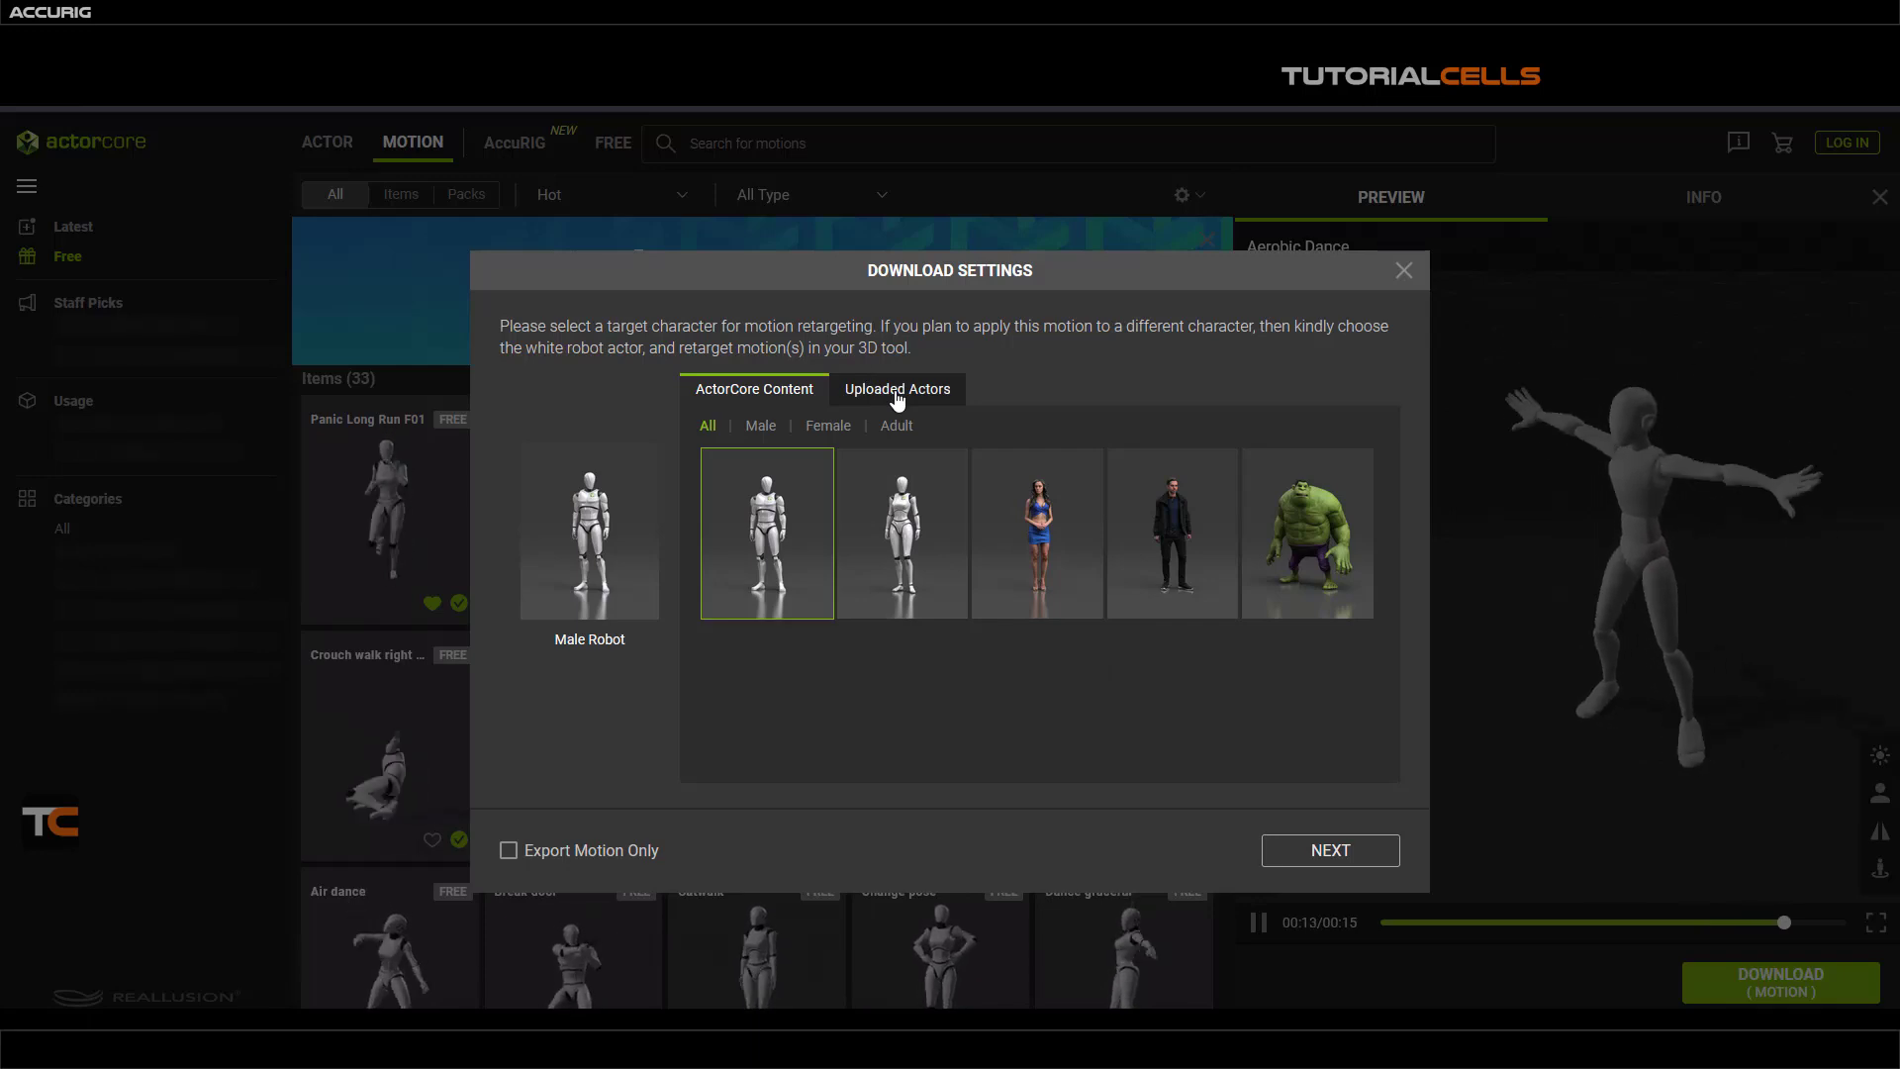
click(1324, 853)
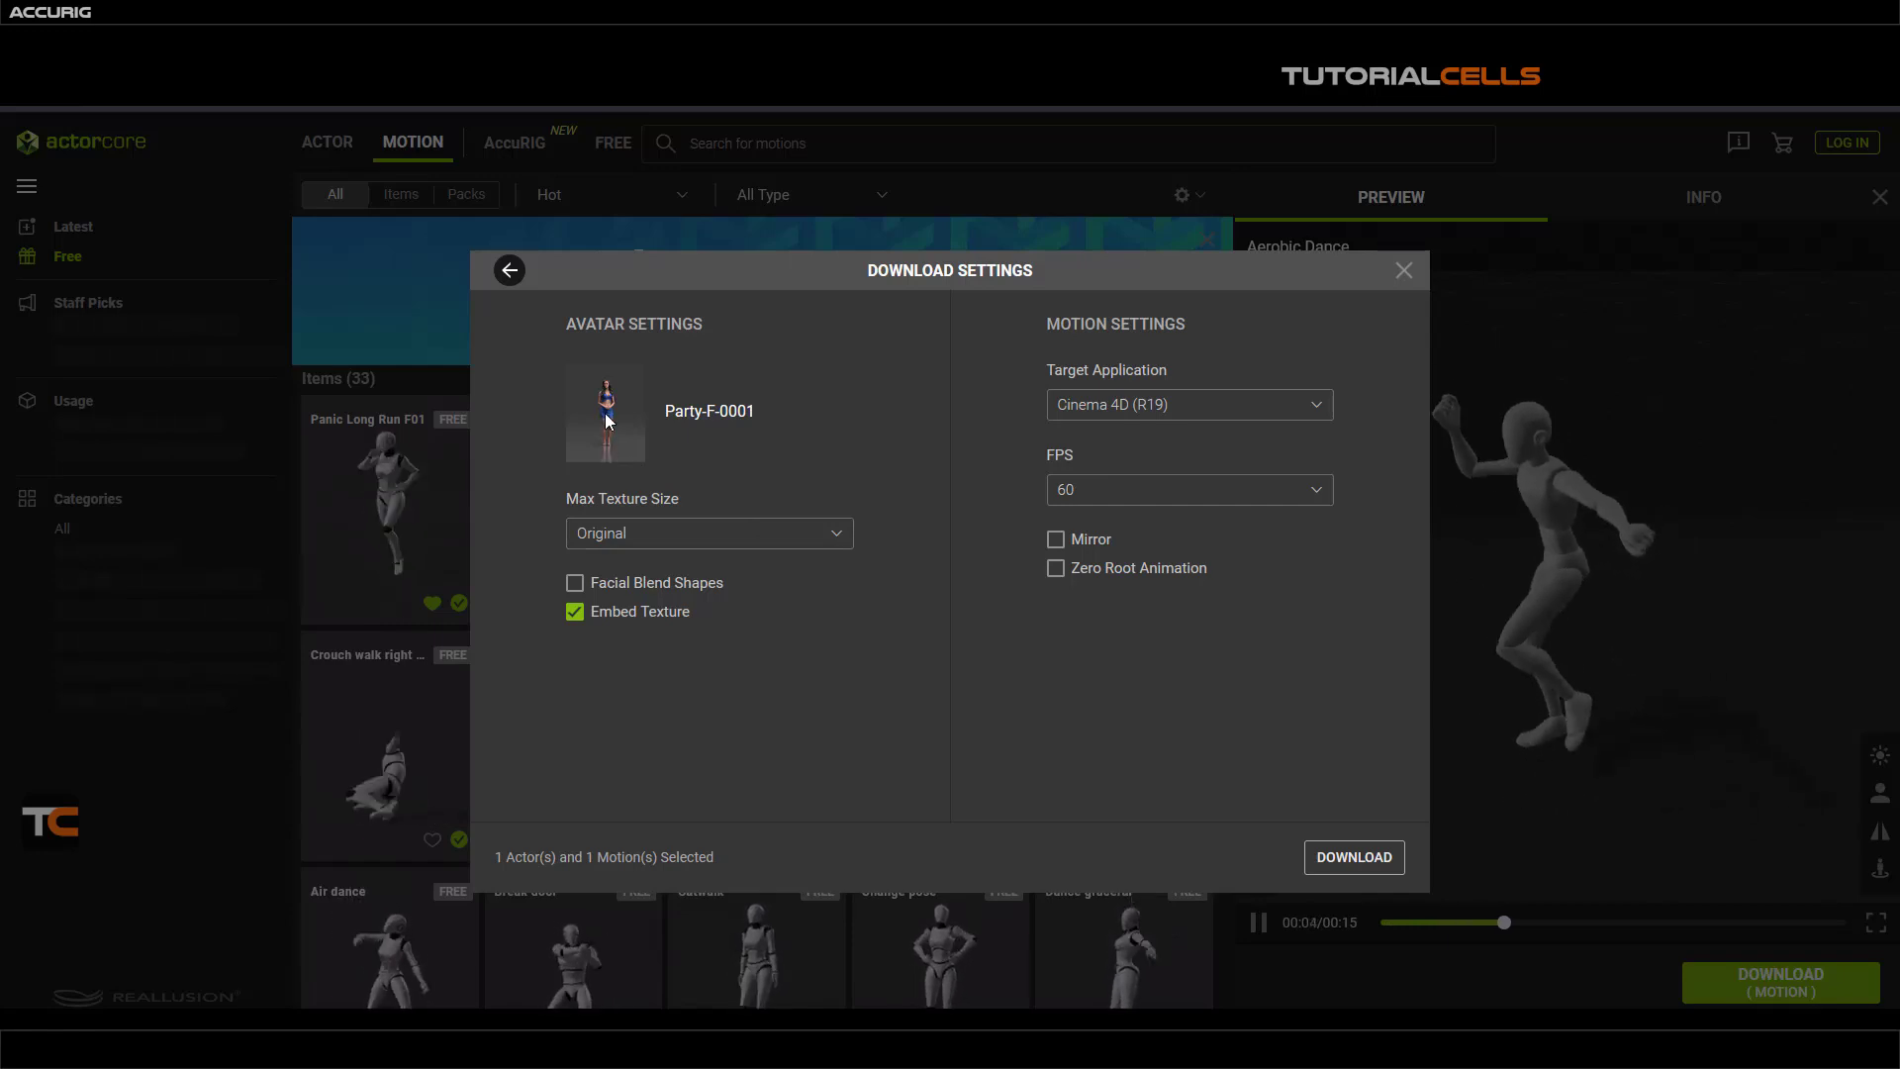
- Keep Cinema 4D (R19) as the target application and set the motion's FPS to 30
click(1121, 408)
scroll(1180, 527, up, 3)
scroll(1221, 509, down, 2)
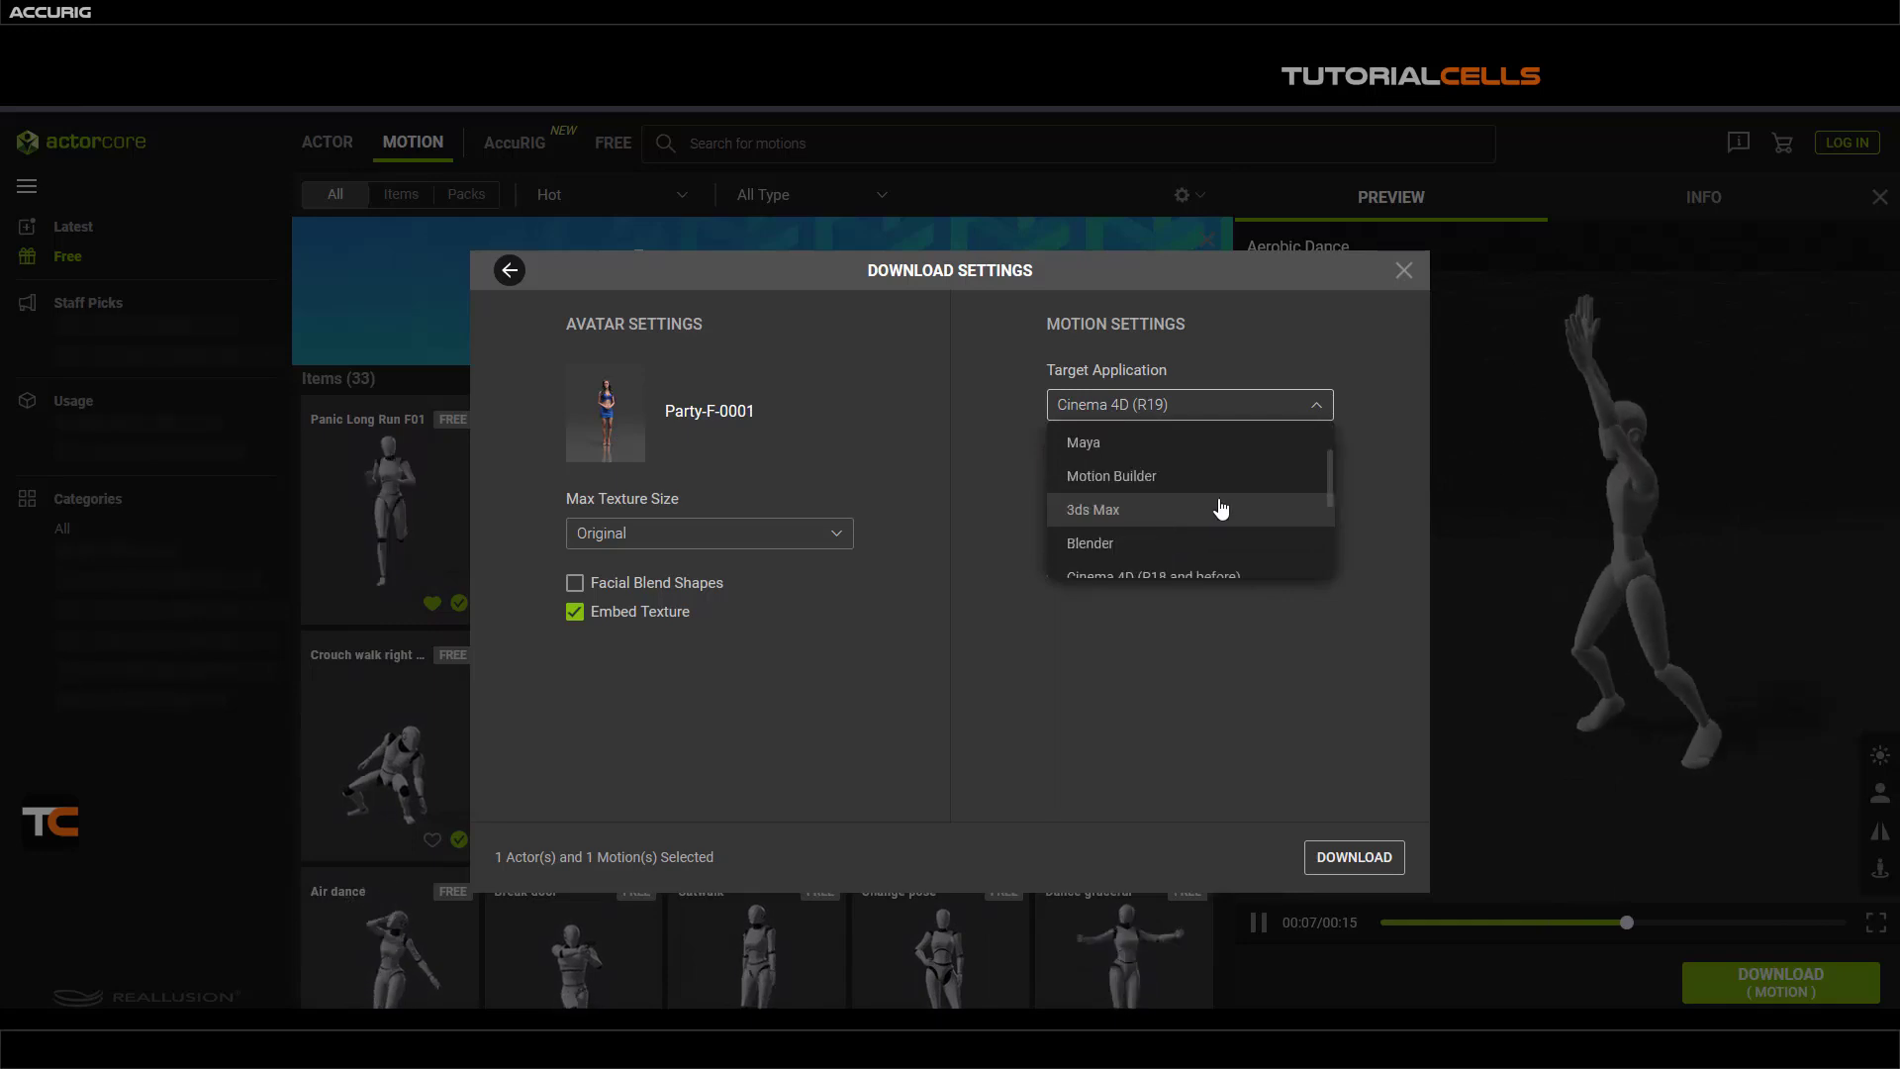
scroll(1221, 508, down, 3)
click(1108, 710)
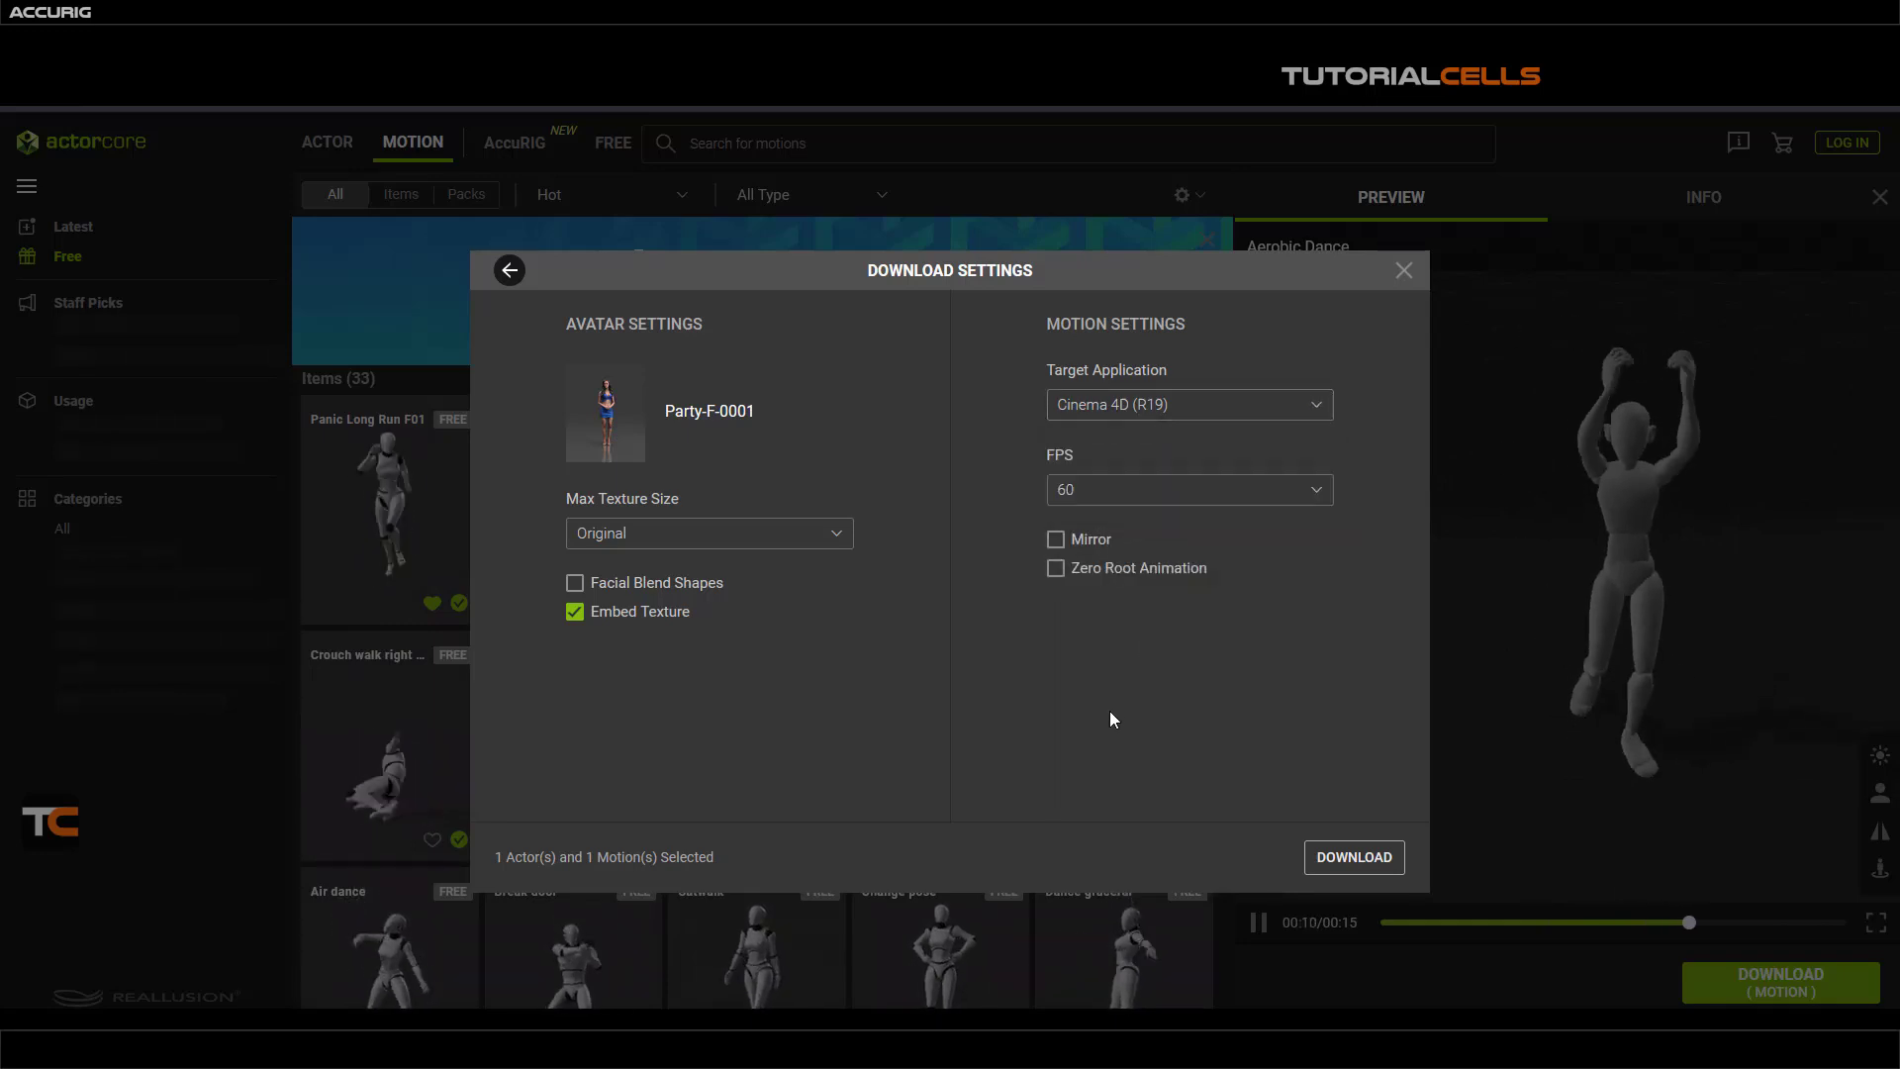
click(1106, 494)
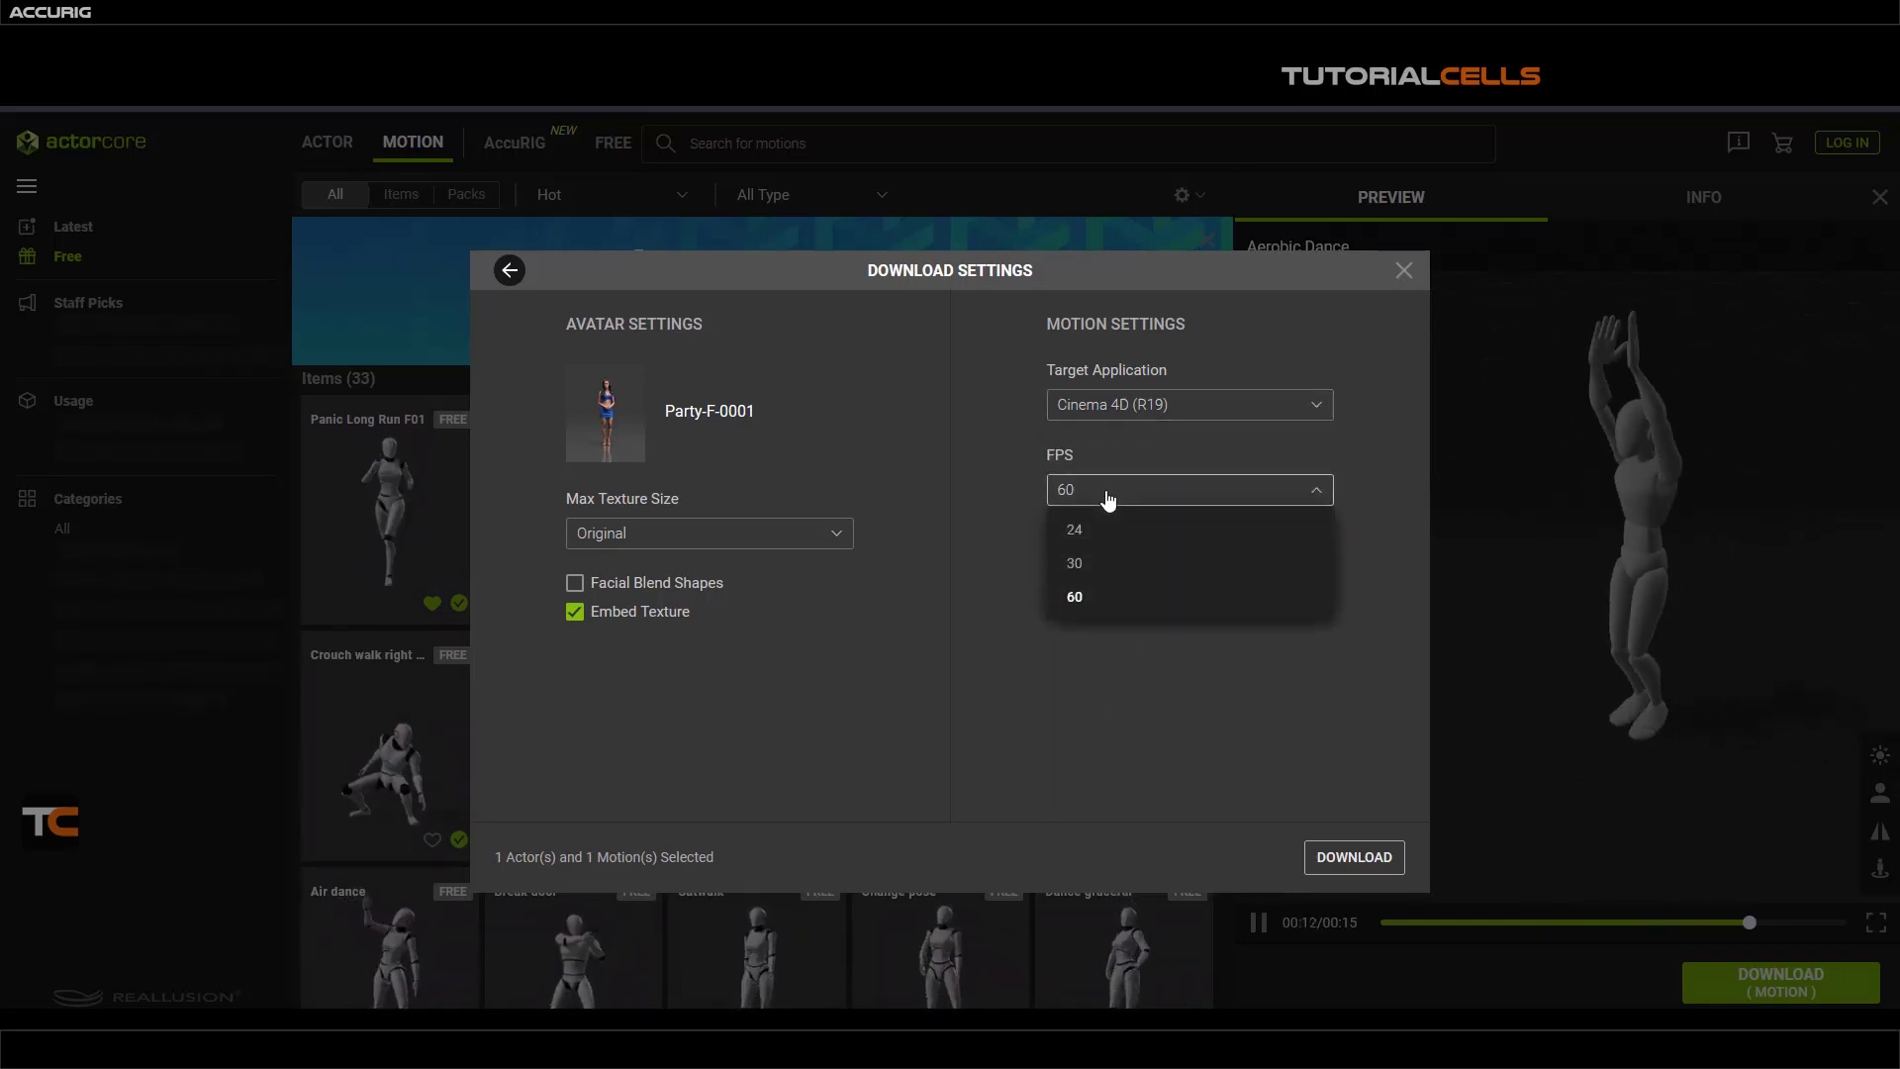
click(1101, 562)
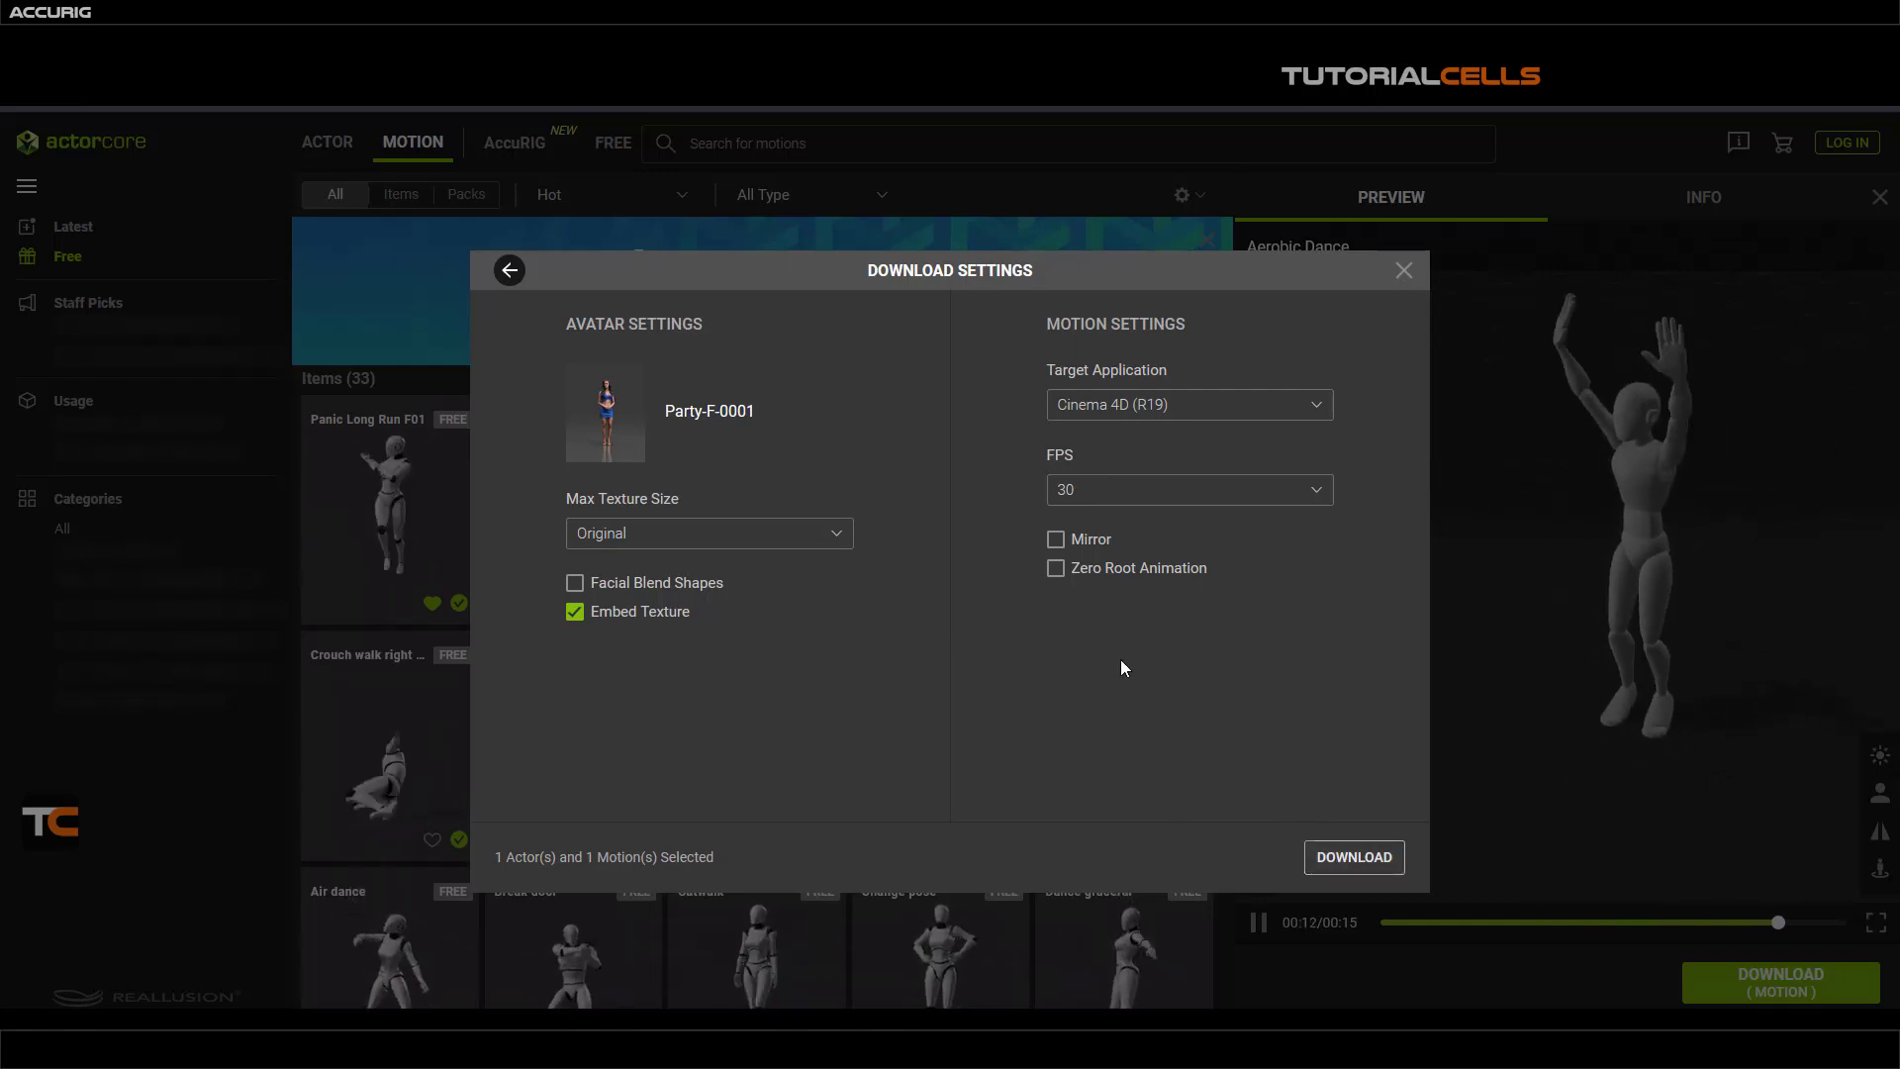
- Review the available target applications from Unity to Omniverse (USD) and close the list without choosing another
click(1275, 405)
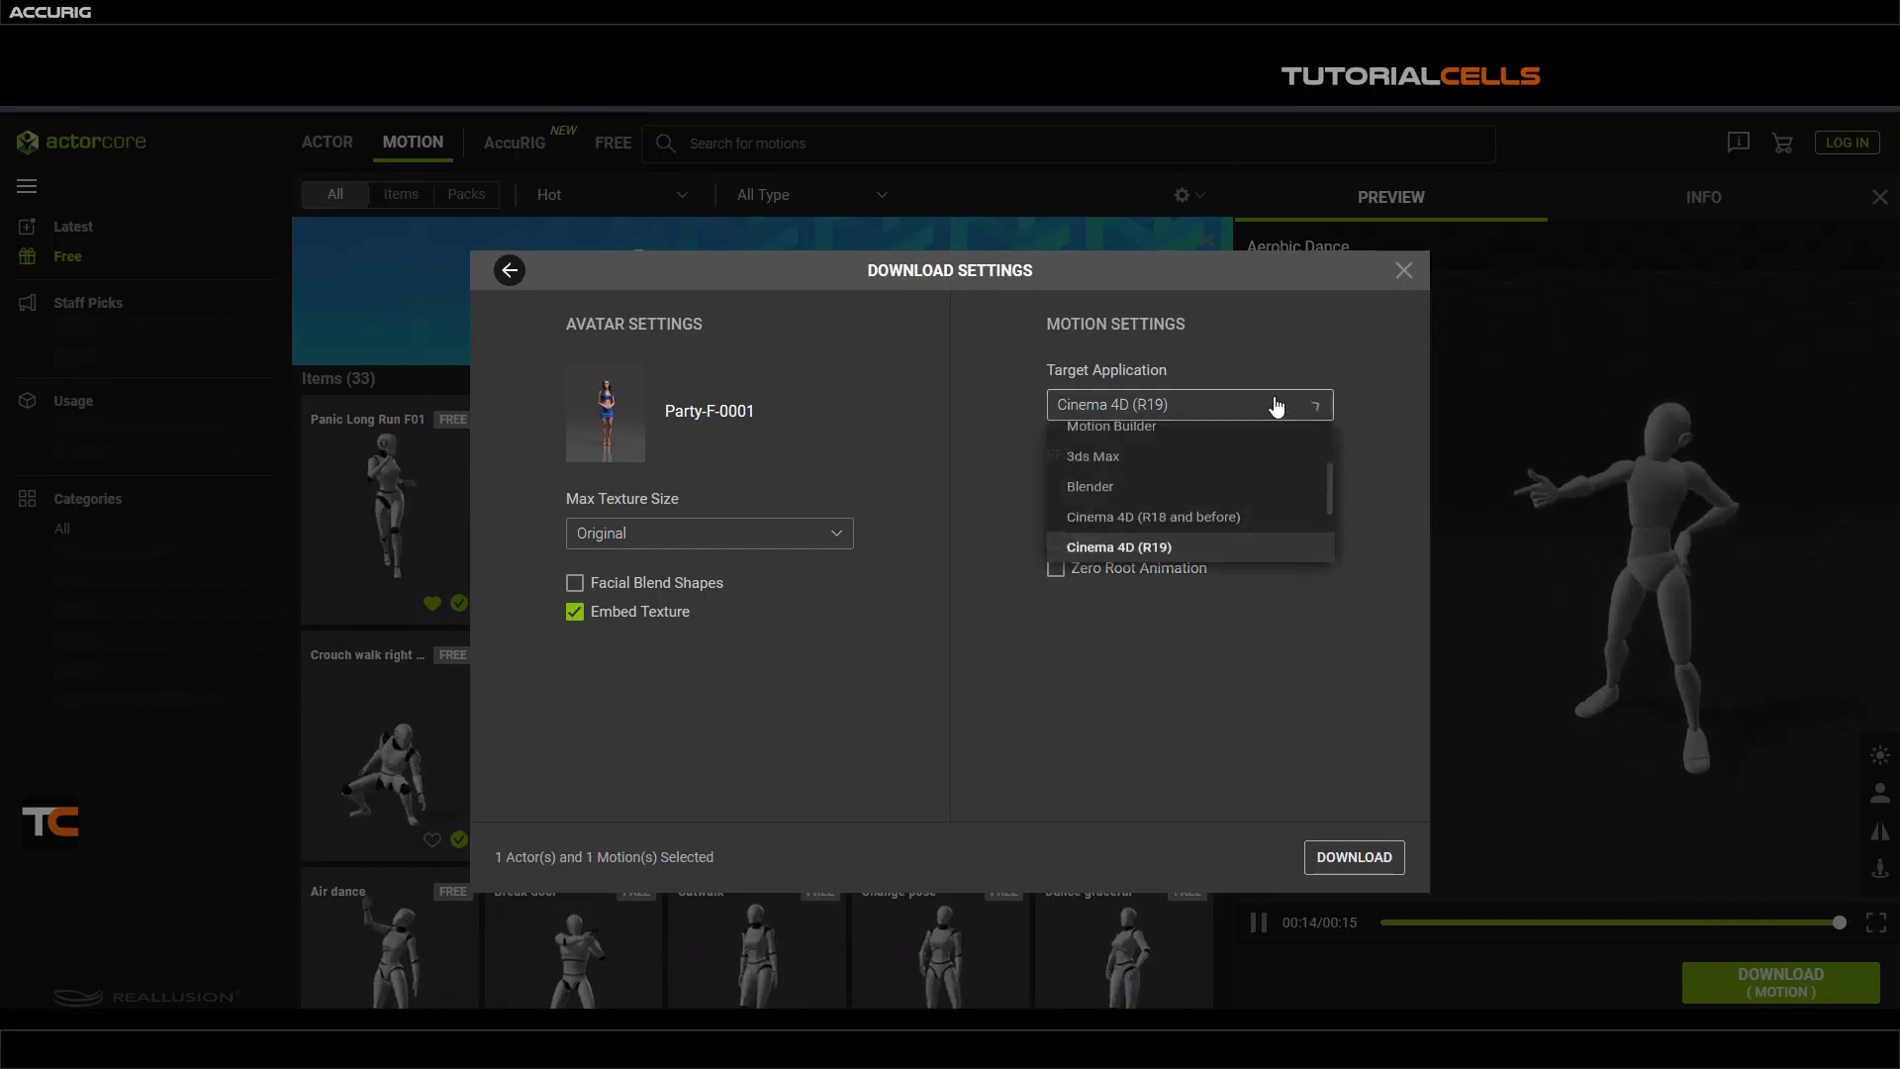
scroll(1227, 466, up, 3)
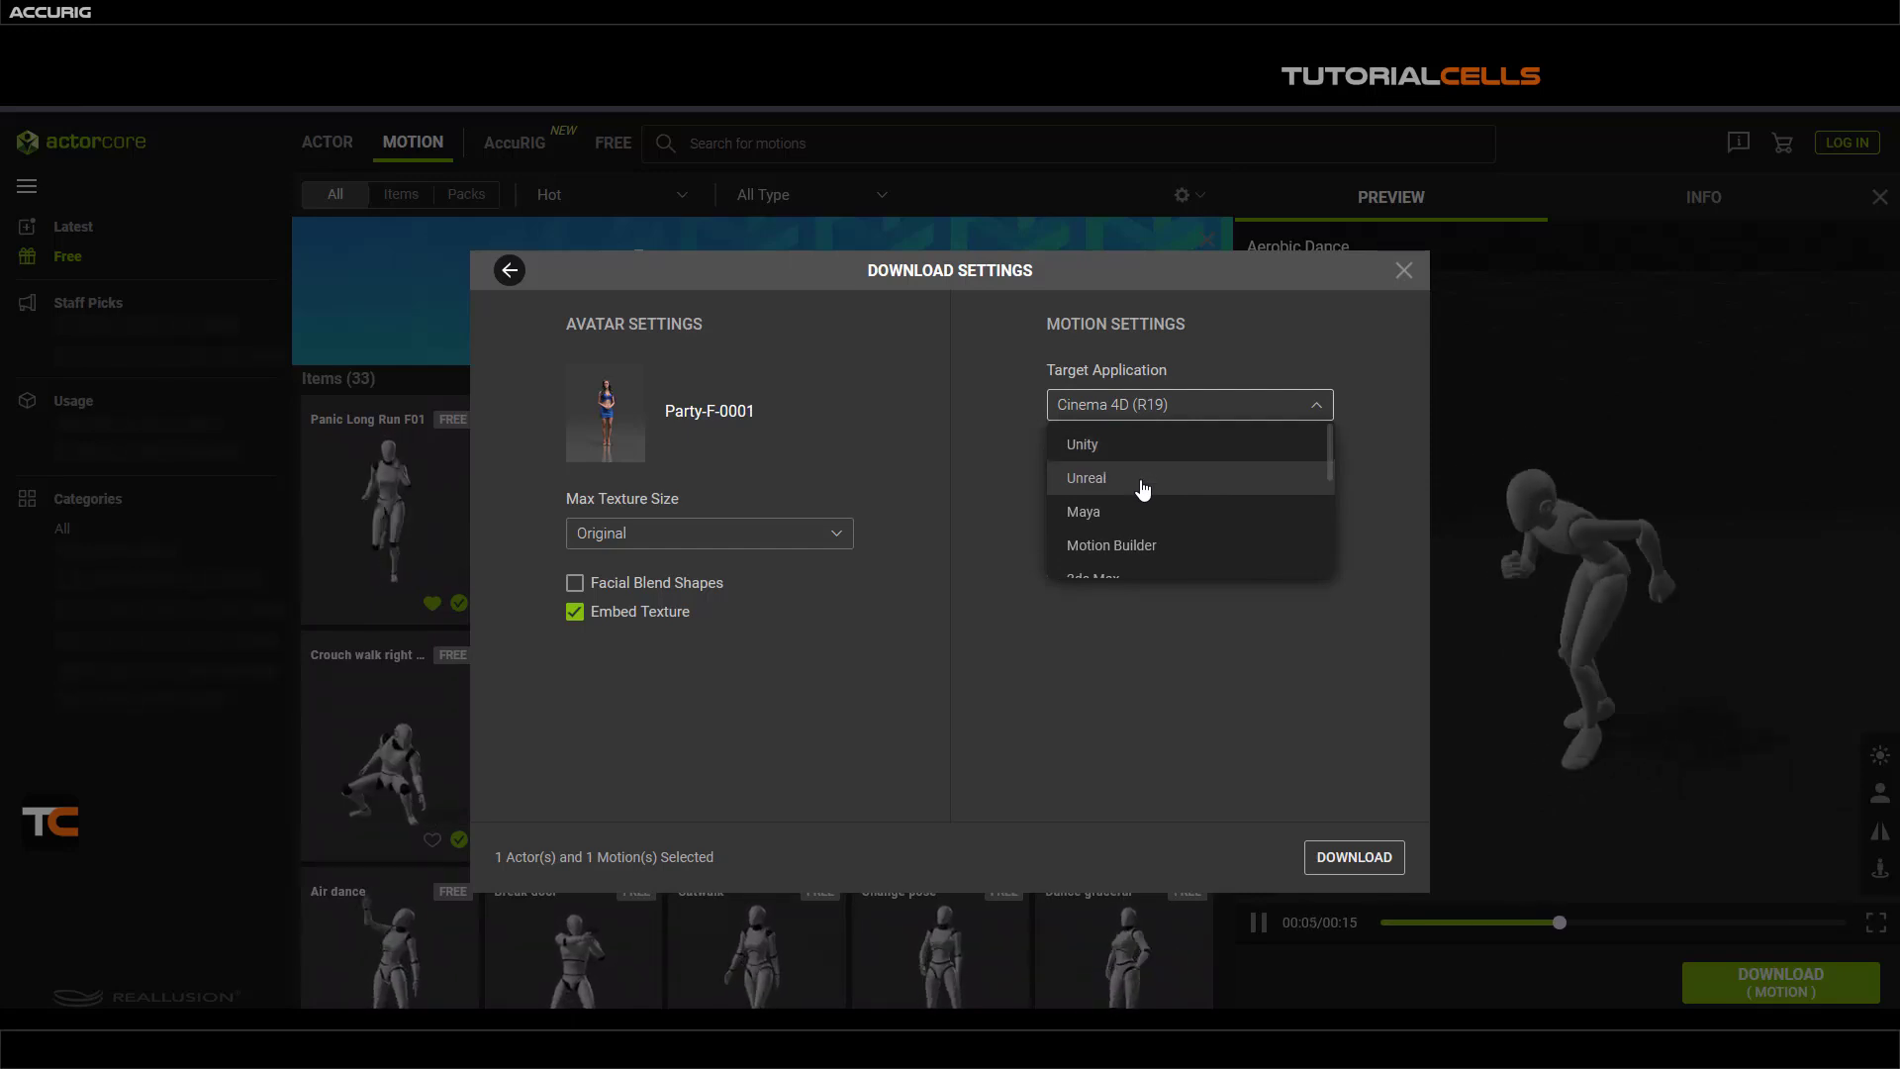
scroll(1143, 489, down, 3)
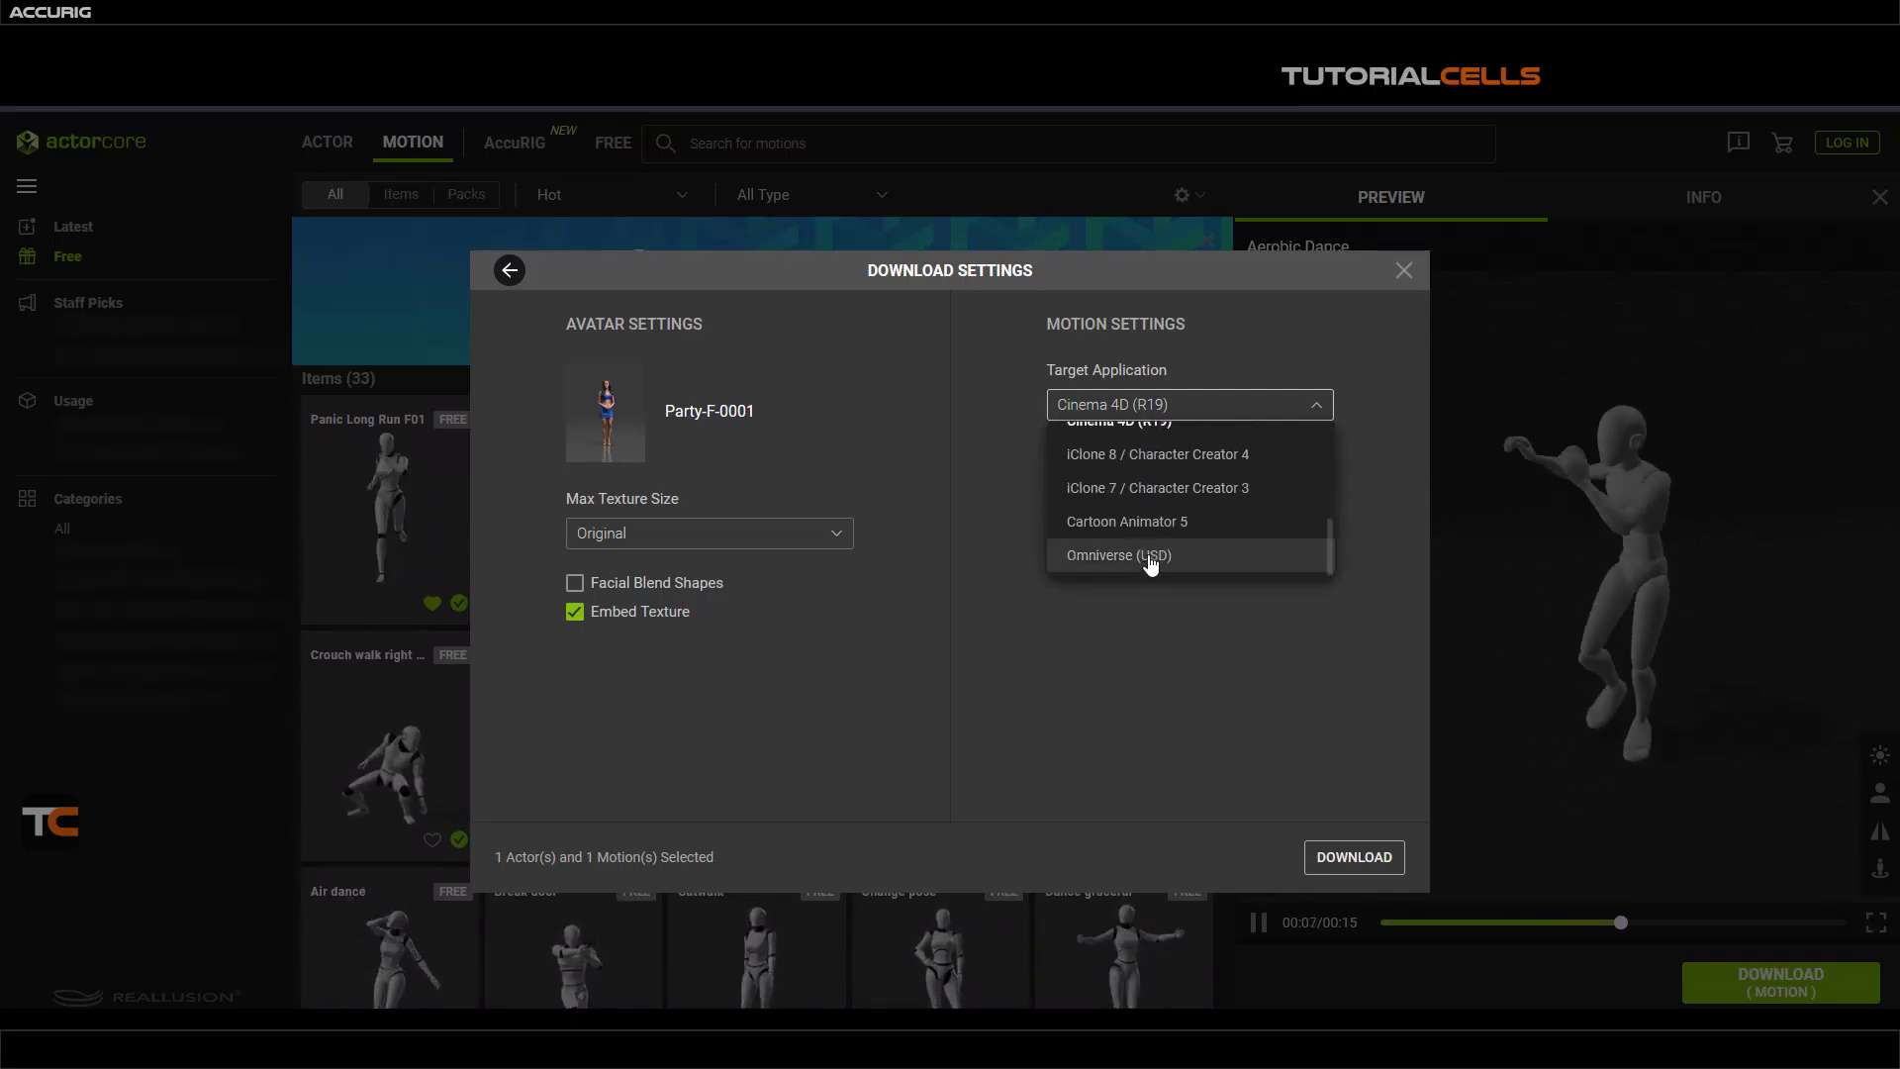
scroll(1149, 544, up, 3)
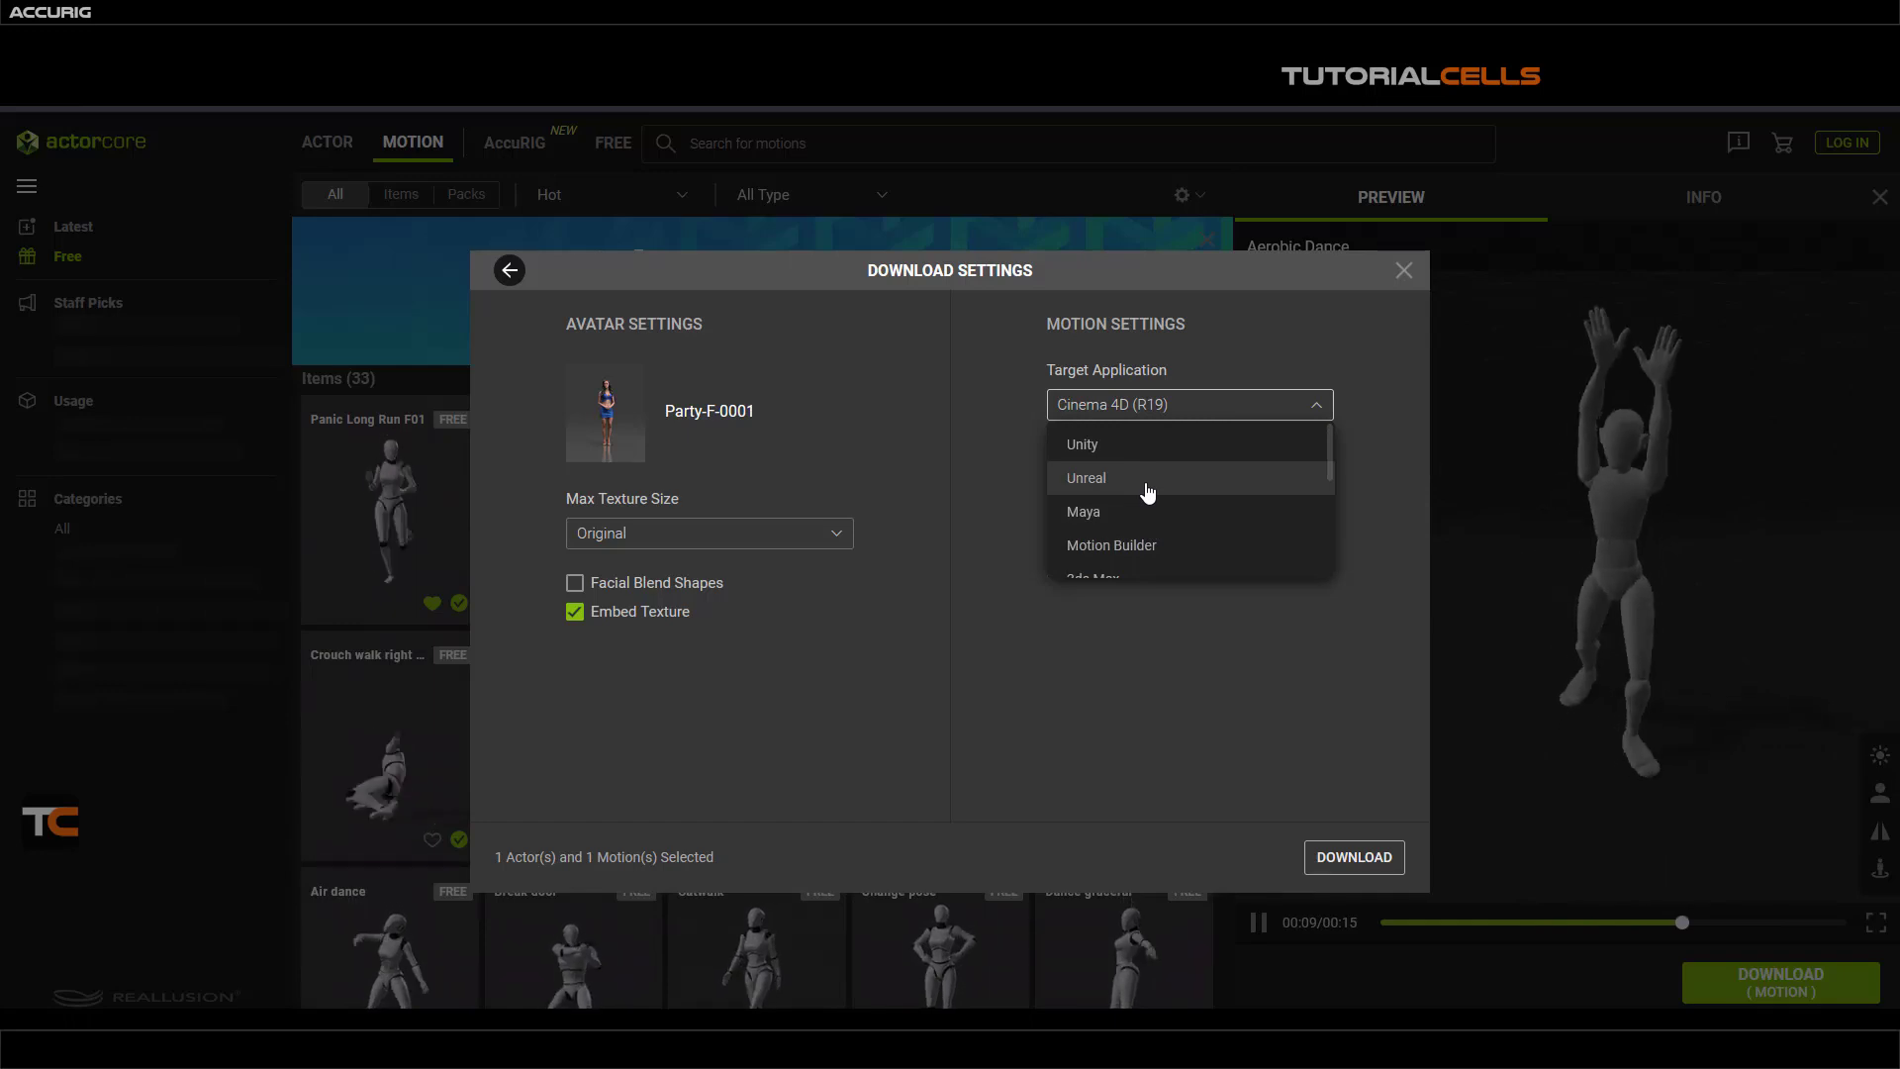
click(1120, 733)
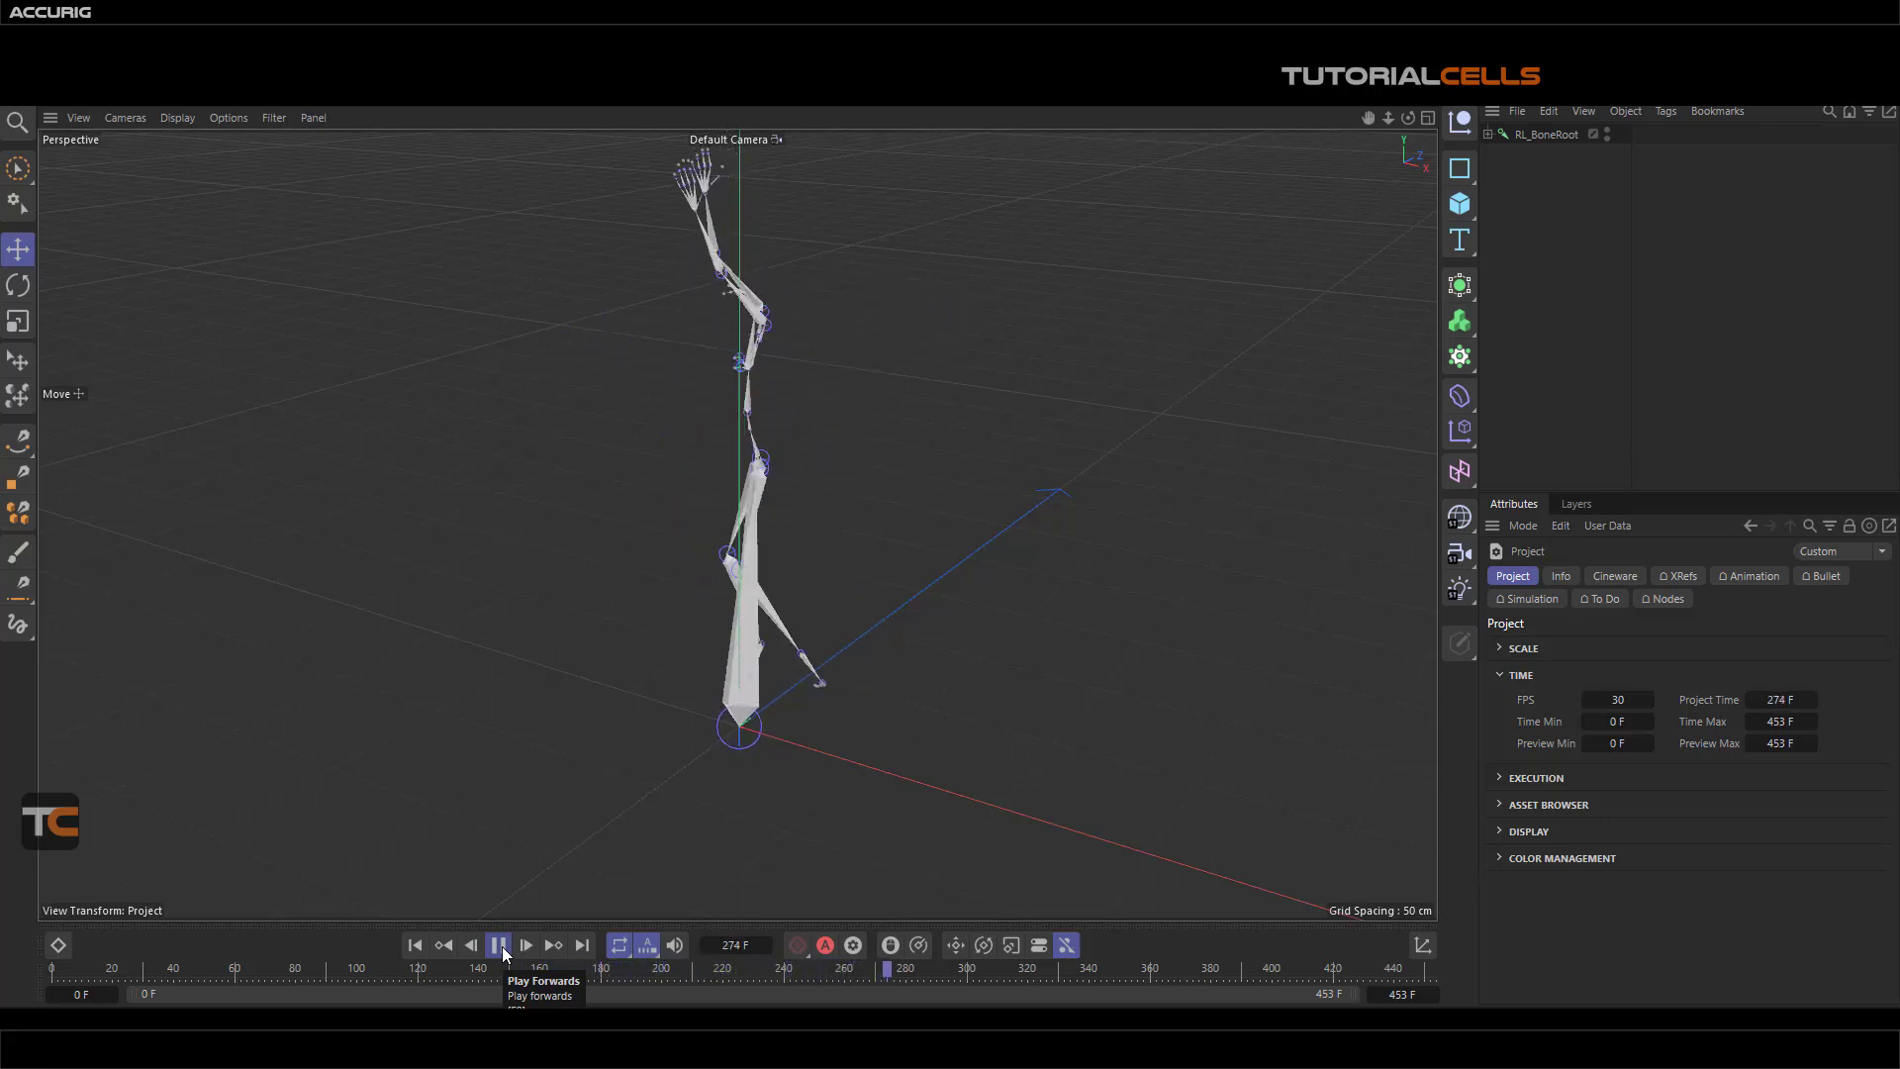
- Switch to Cinema 4D and stop the playback of the imported skeleton's motion
click(501, 948)
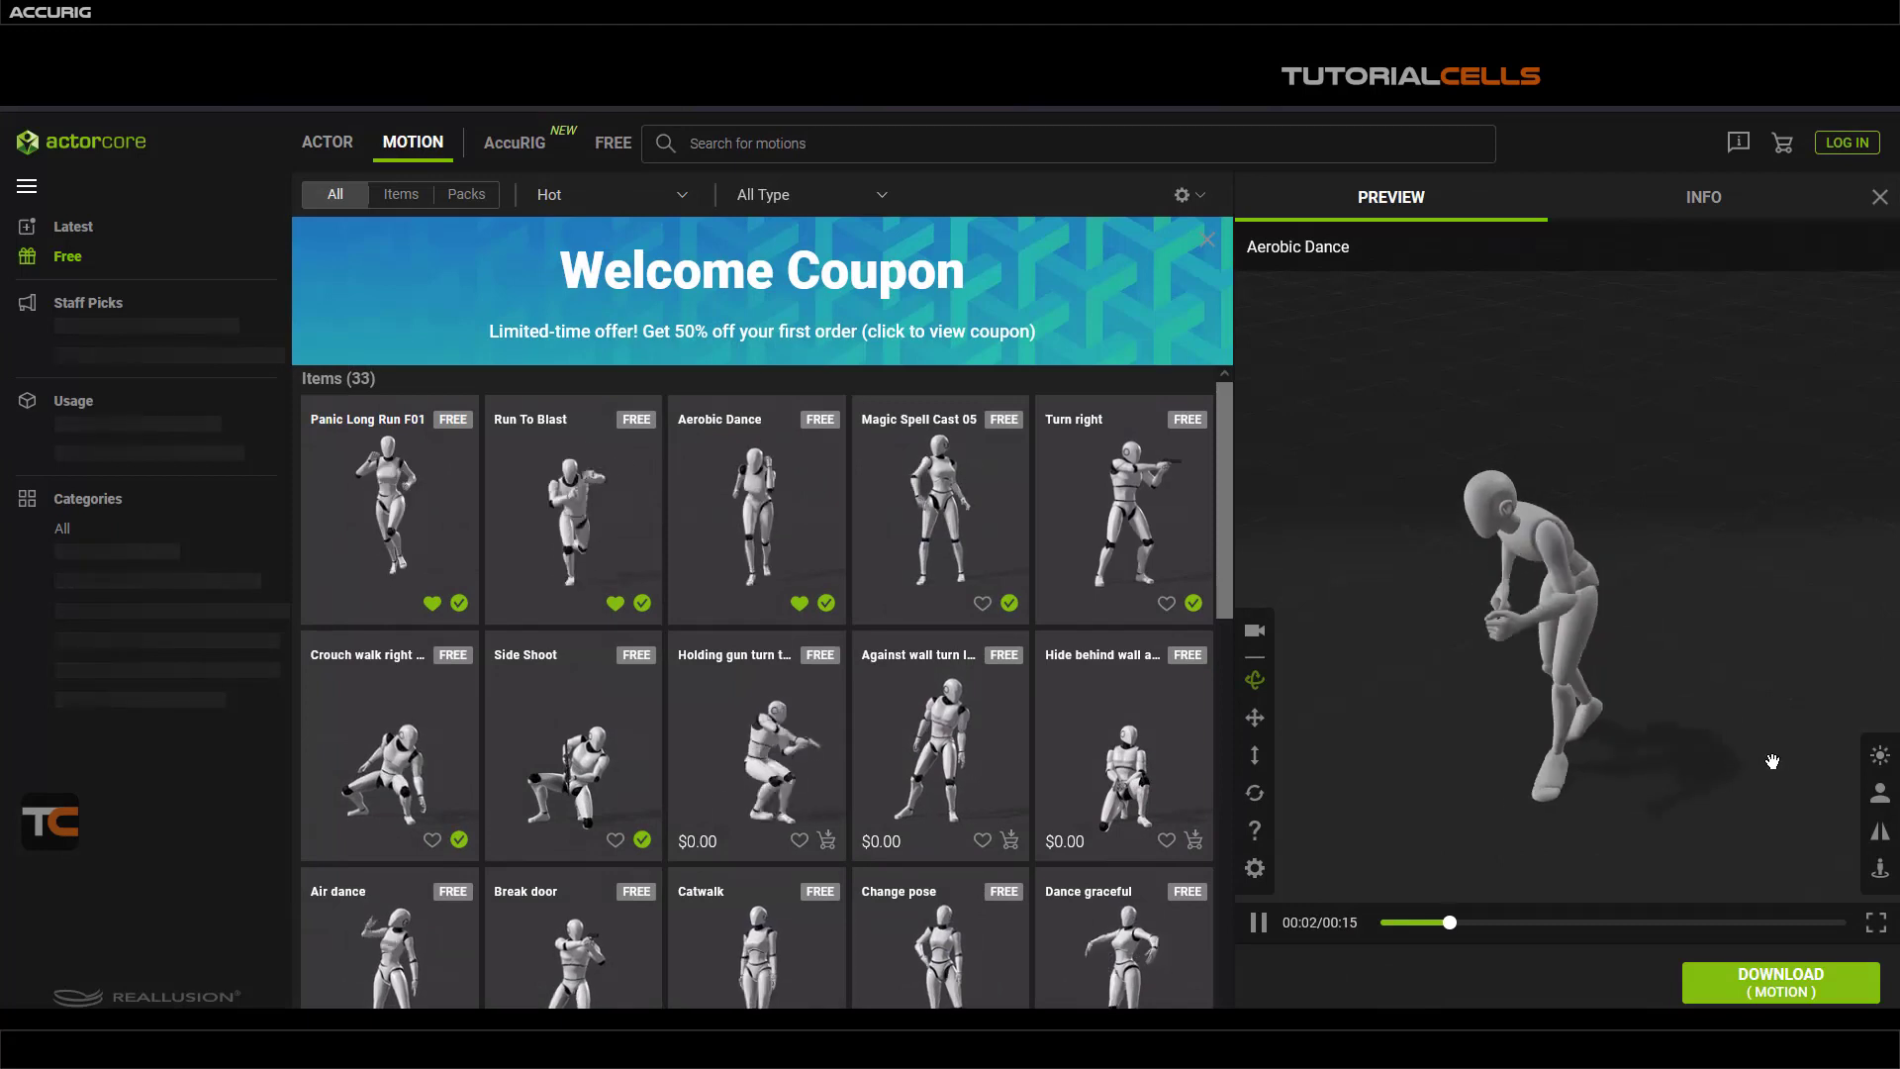
- Preview Aerobic Dance in ActorCore on the dark-haired woman and then on the boy character, and look through the free motions
mouse_move(1881, 798)
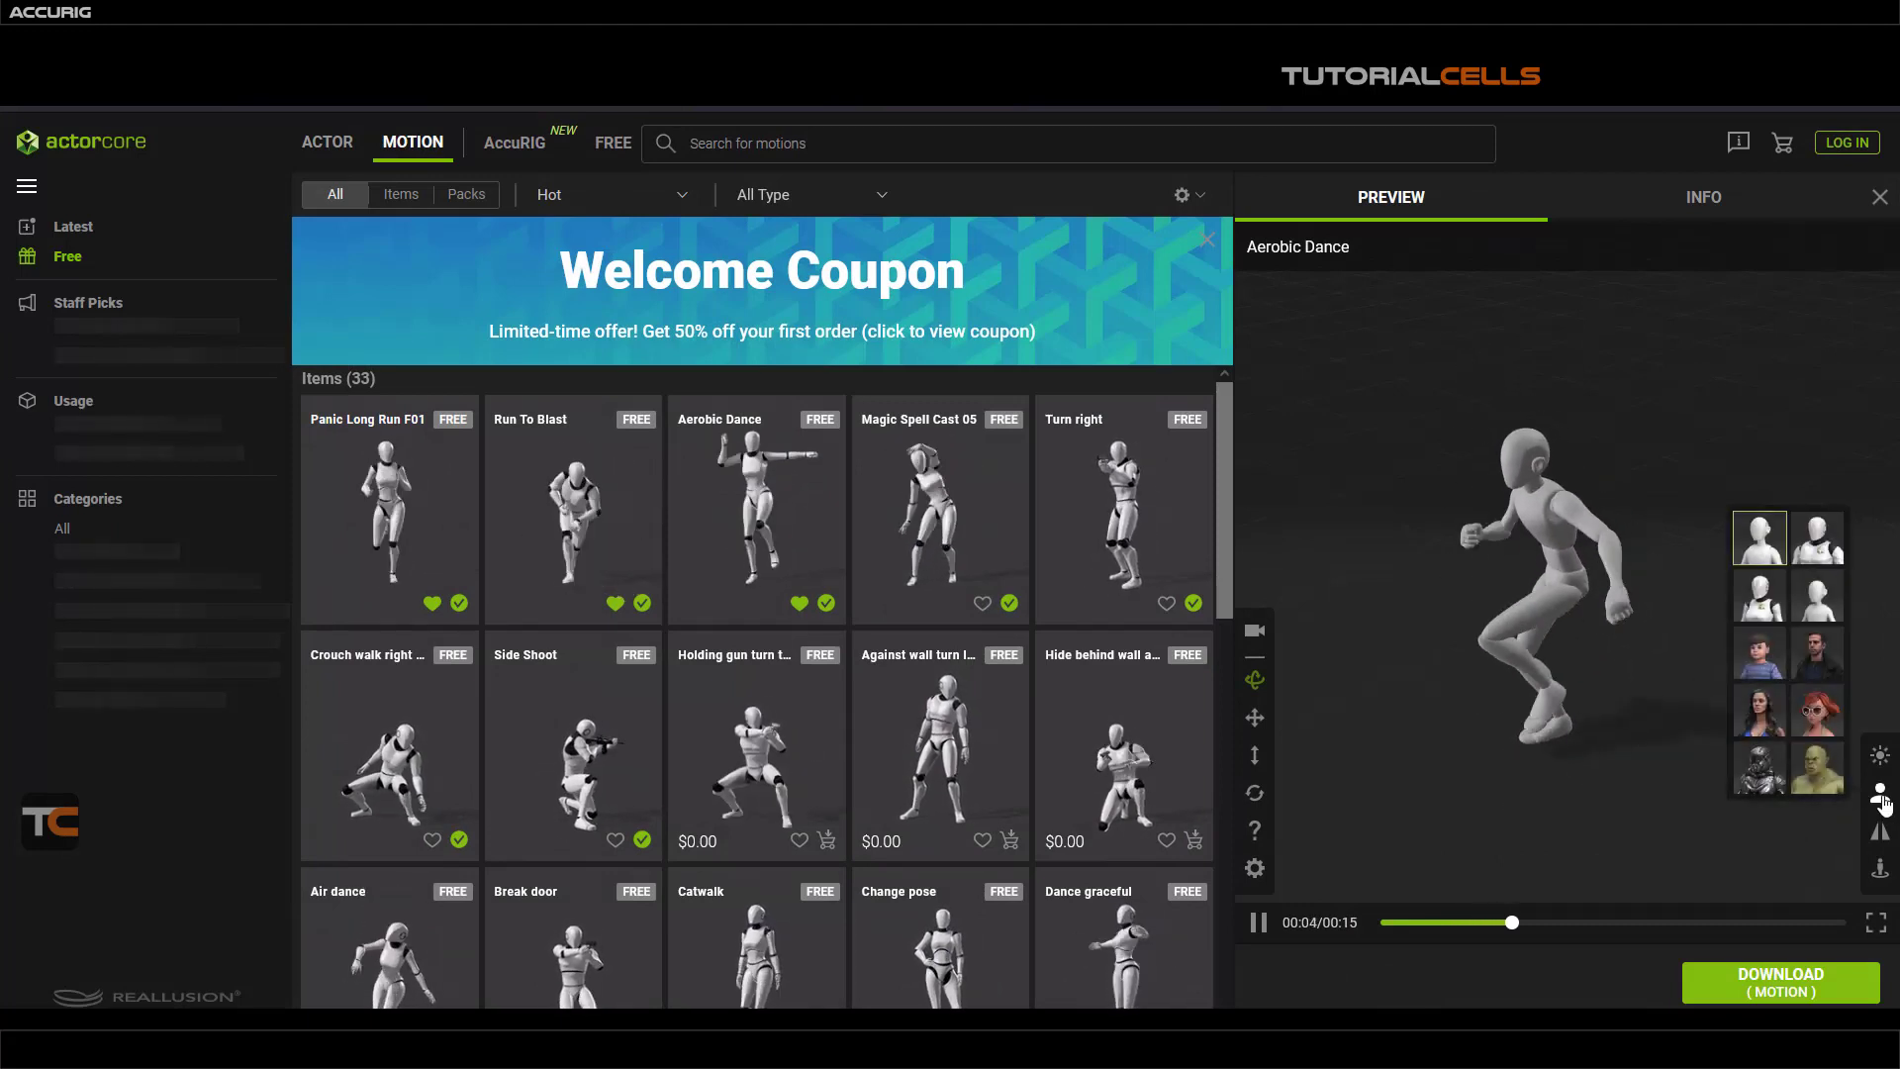
click(1761, 711)
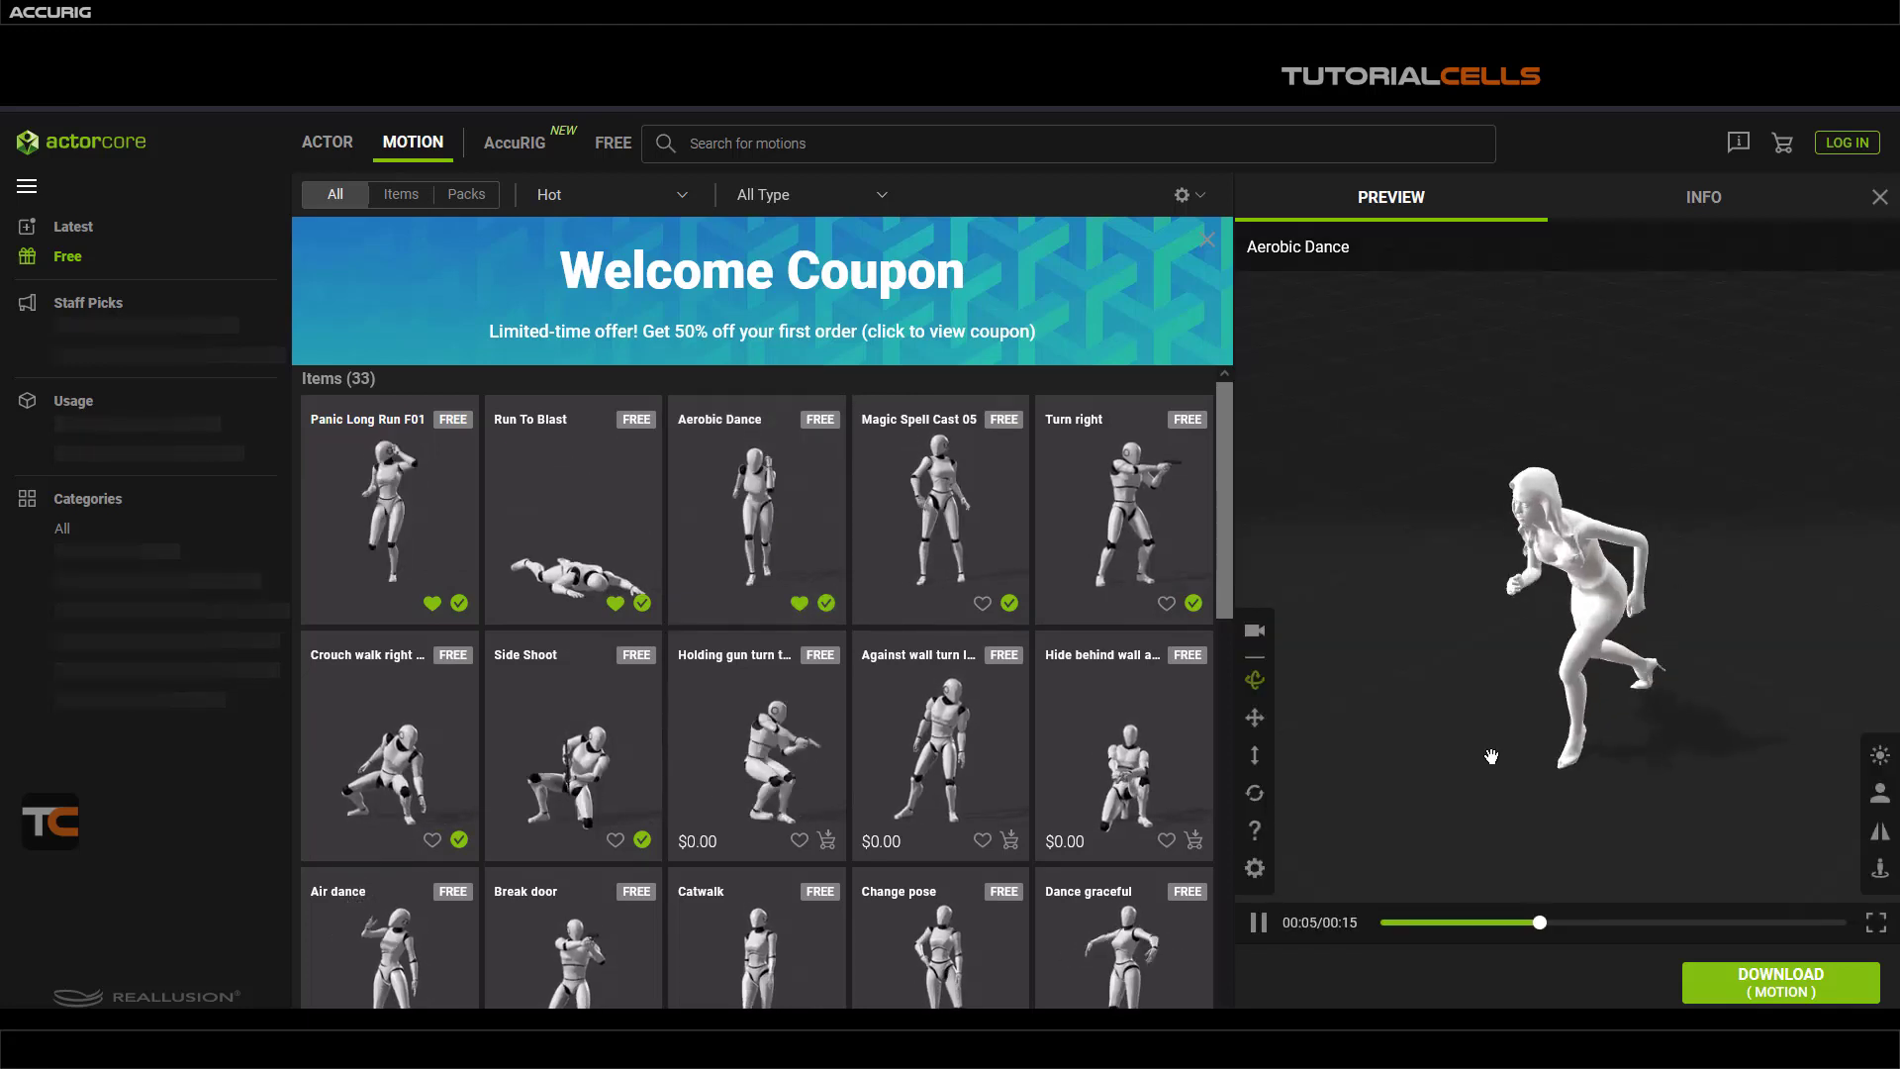
mouse_move(1881, 794)
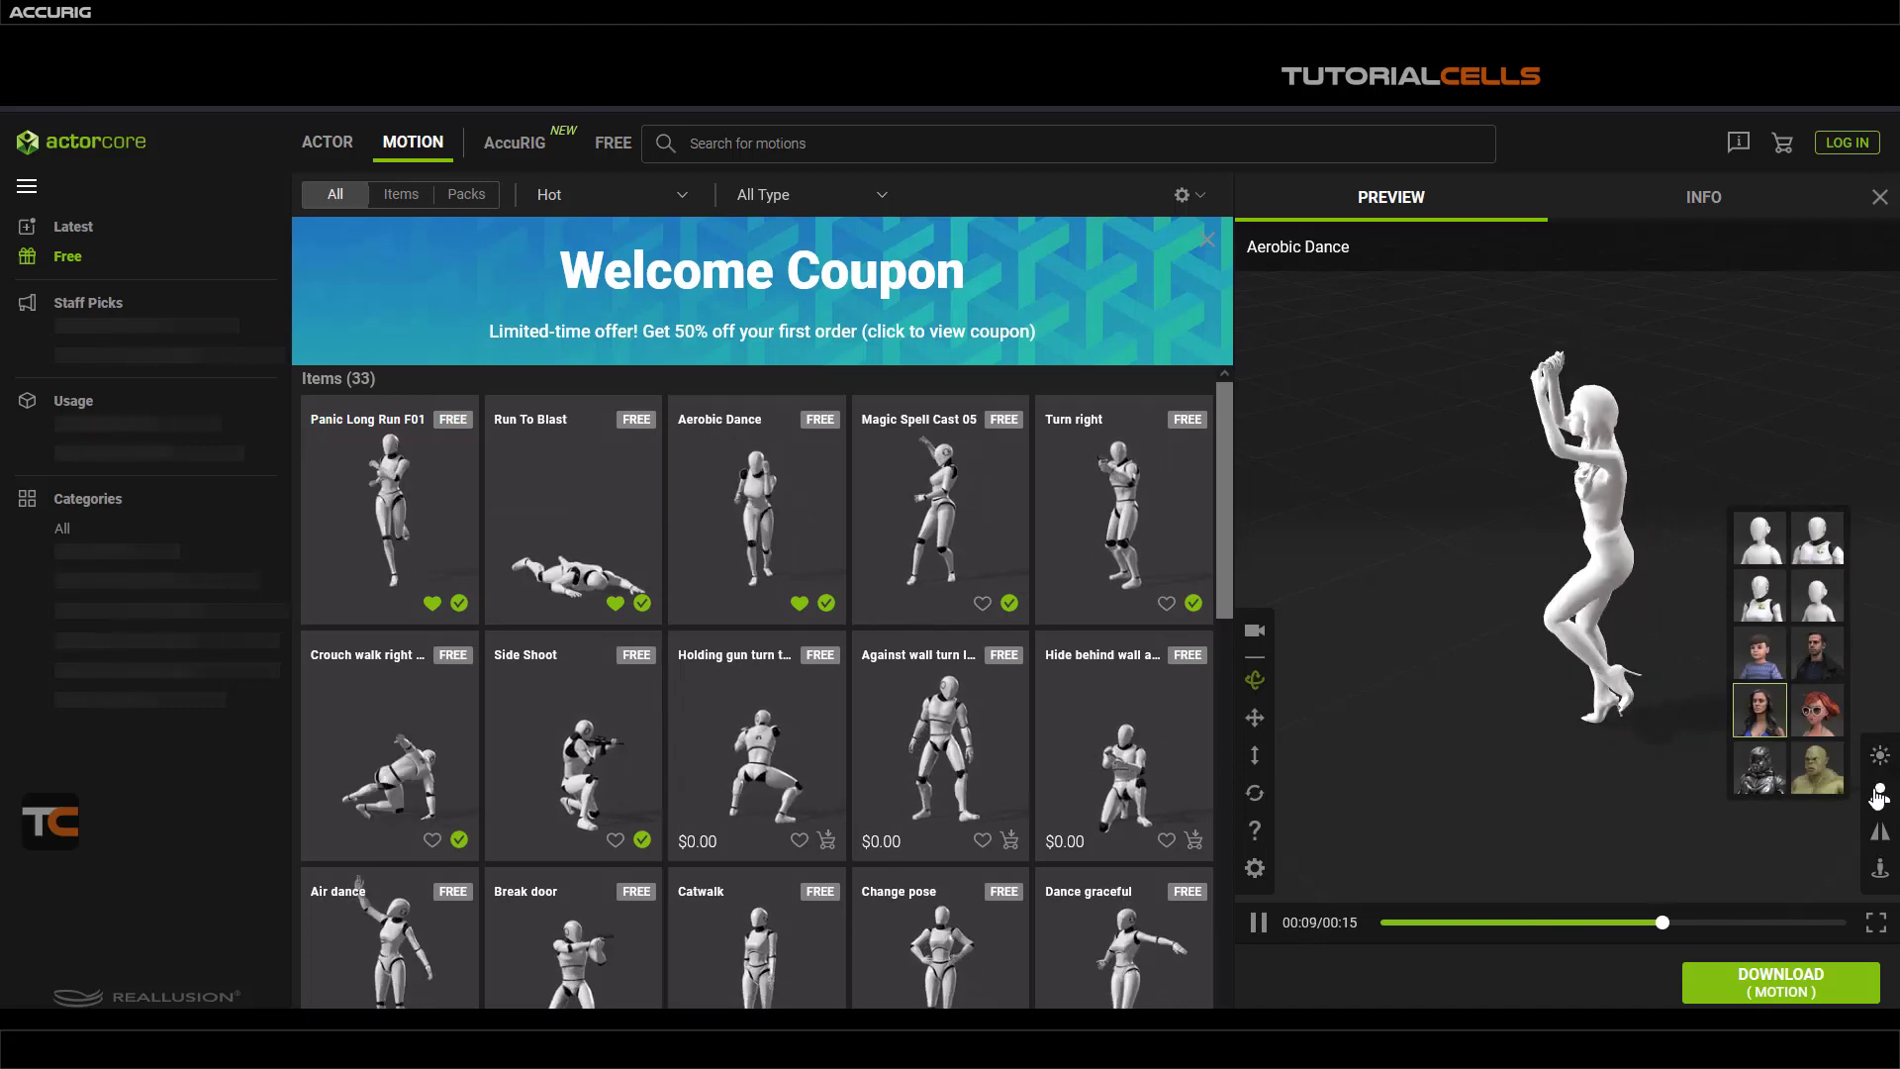
click(1748, 665)
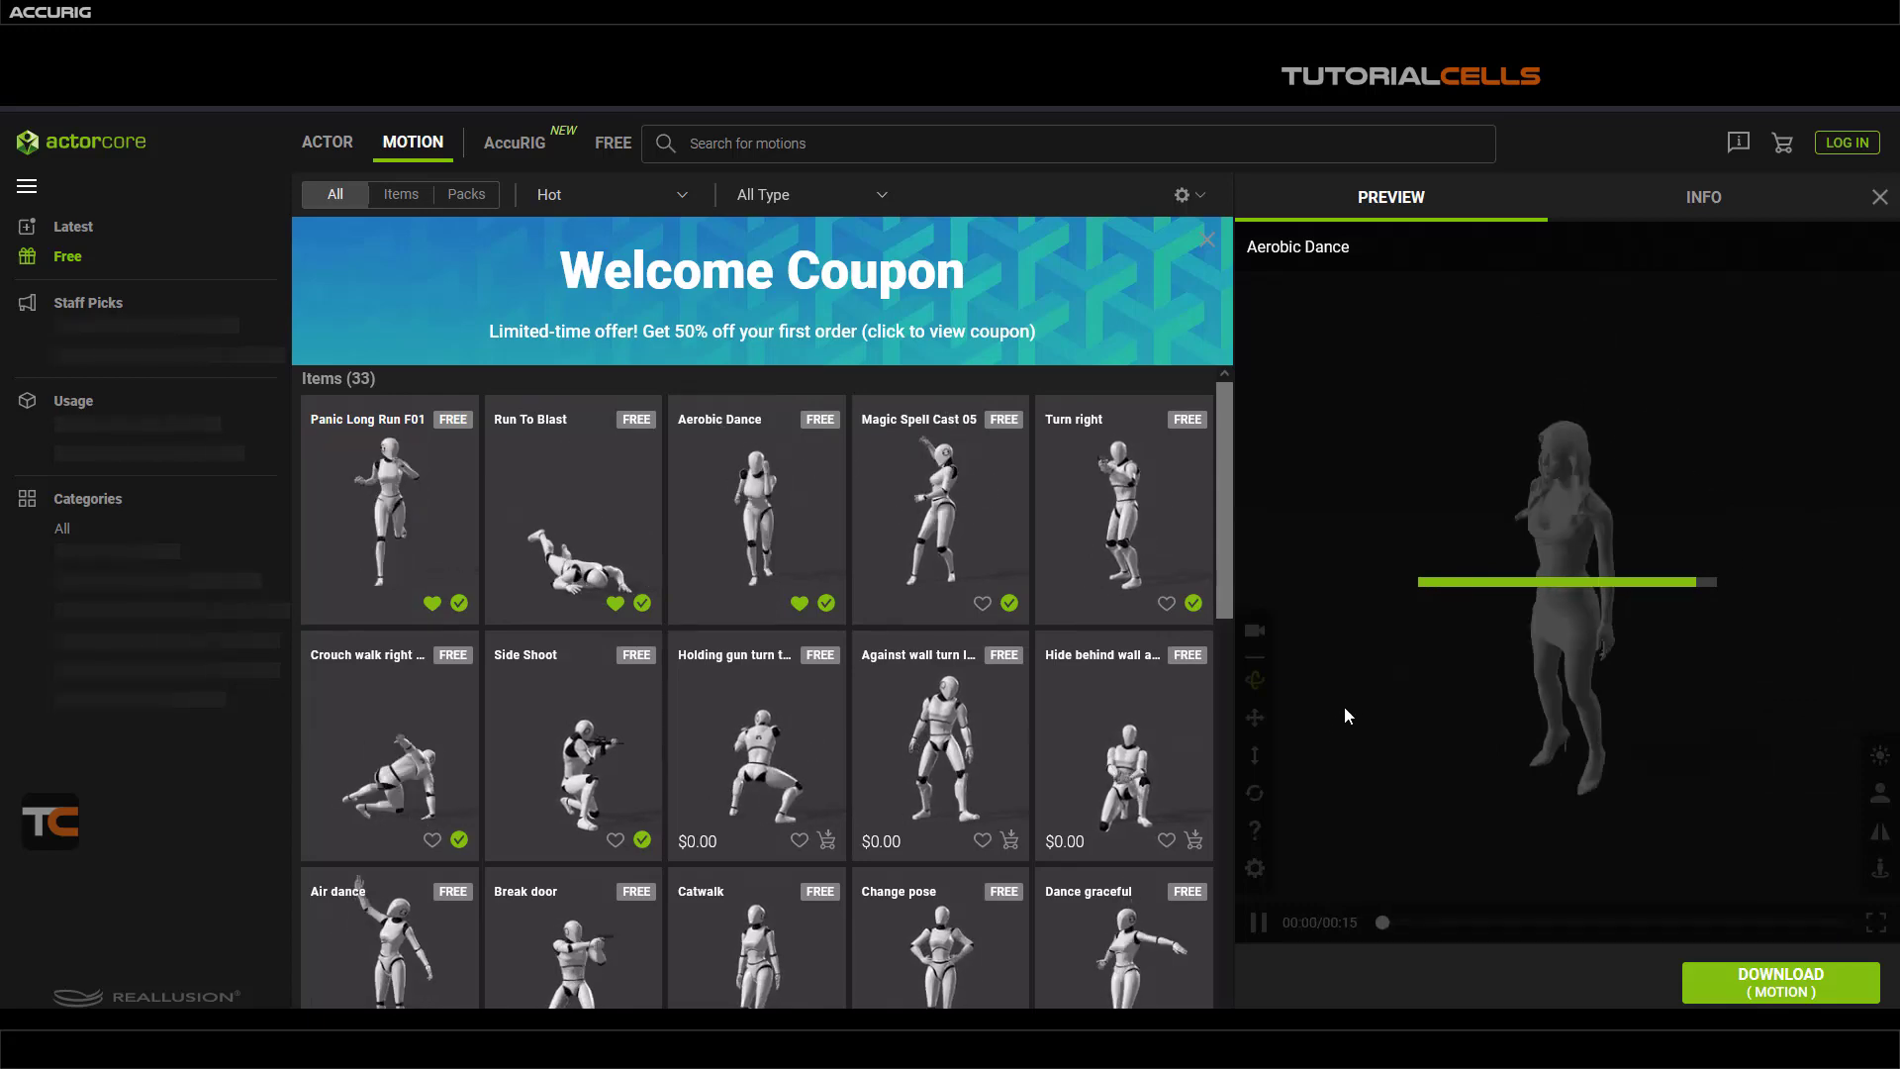
scroll(815, 624, down, 5)
scroll(815, 624, up, 5)
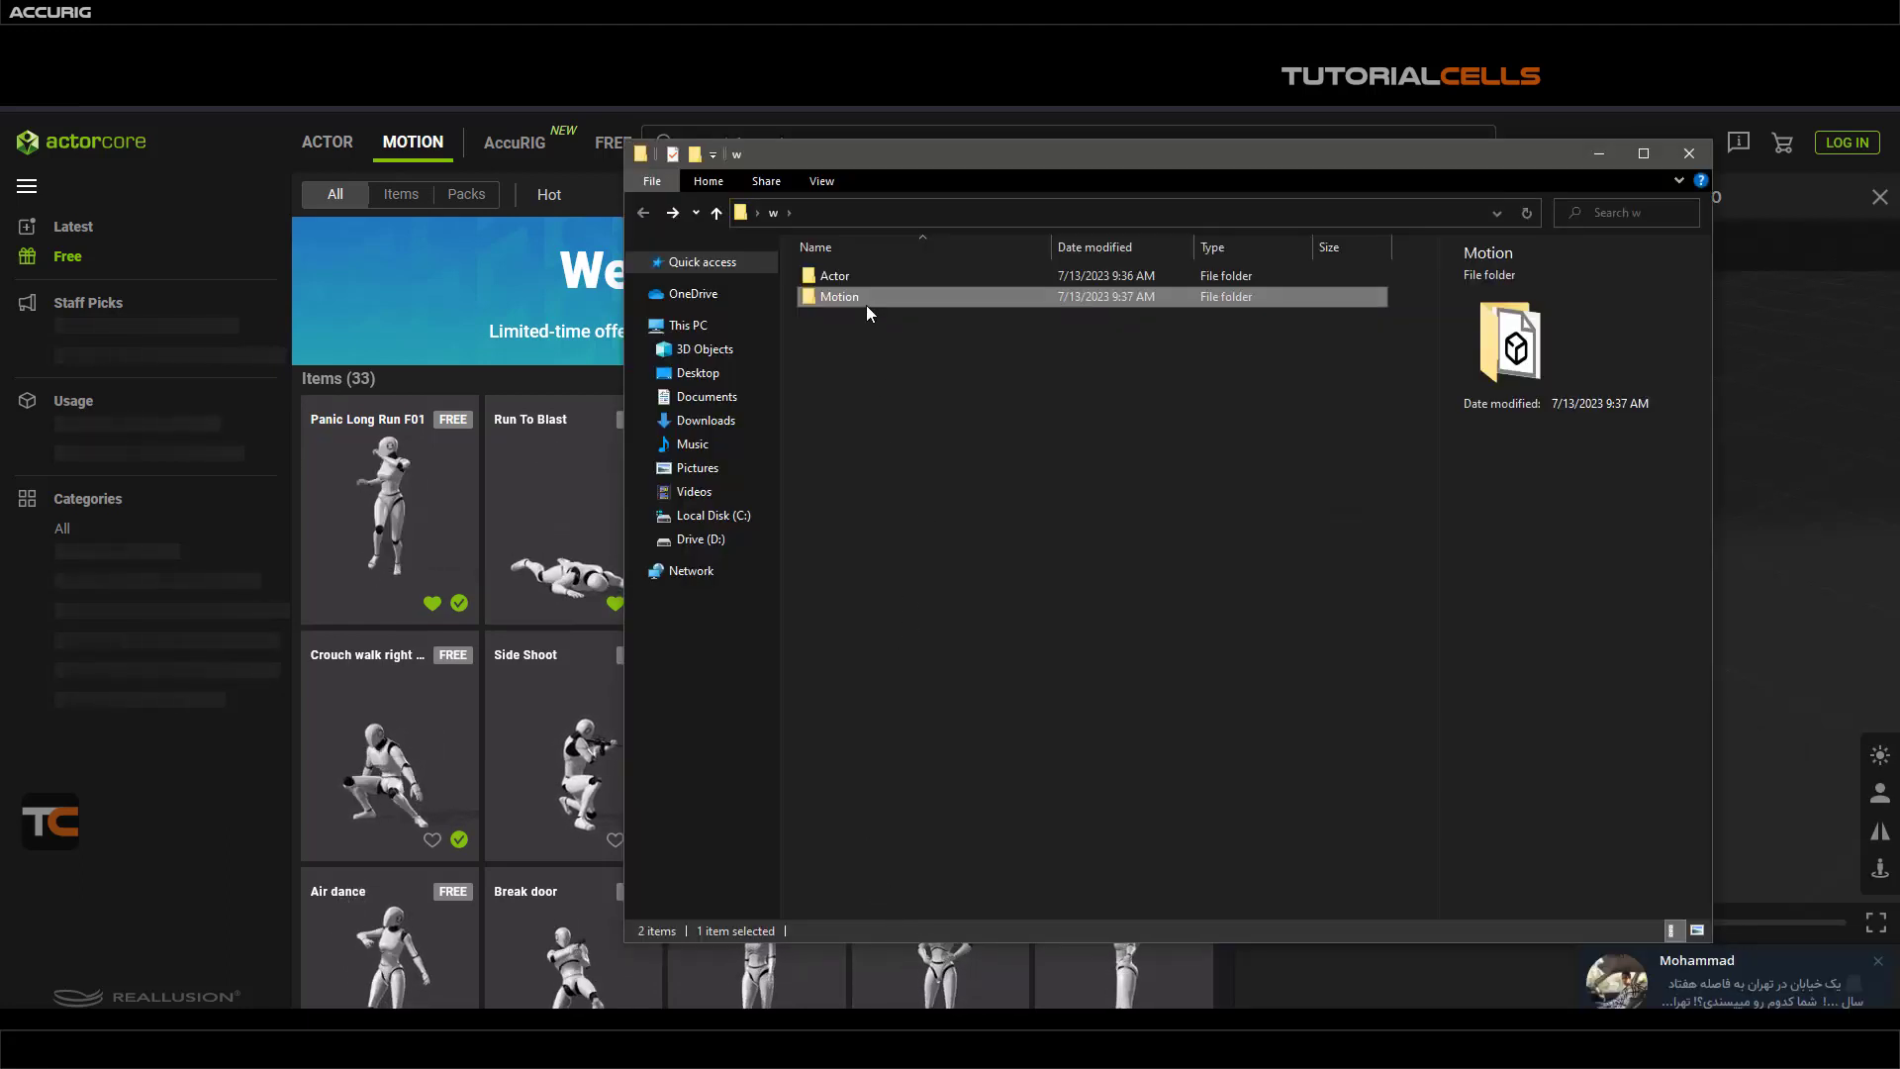
- Examine the contents of the downloaded Actor folder, including party-f-0001, and of the Motion folder
double_click(863, 277)
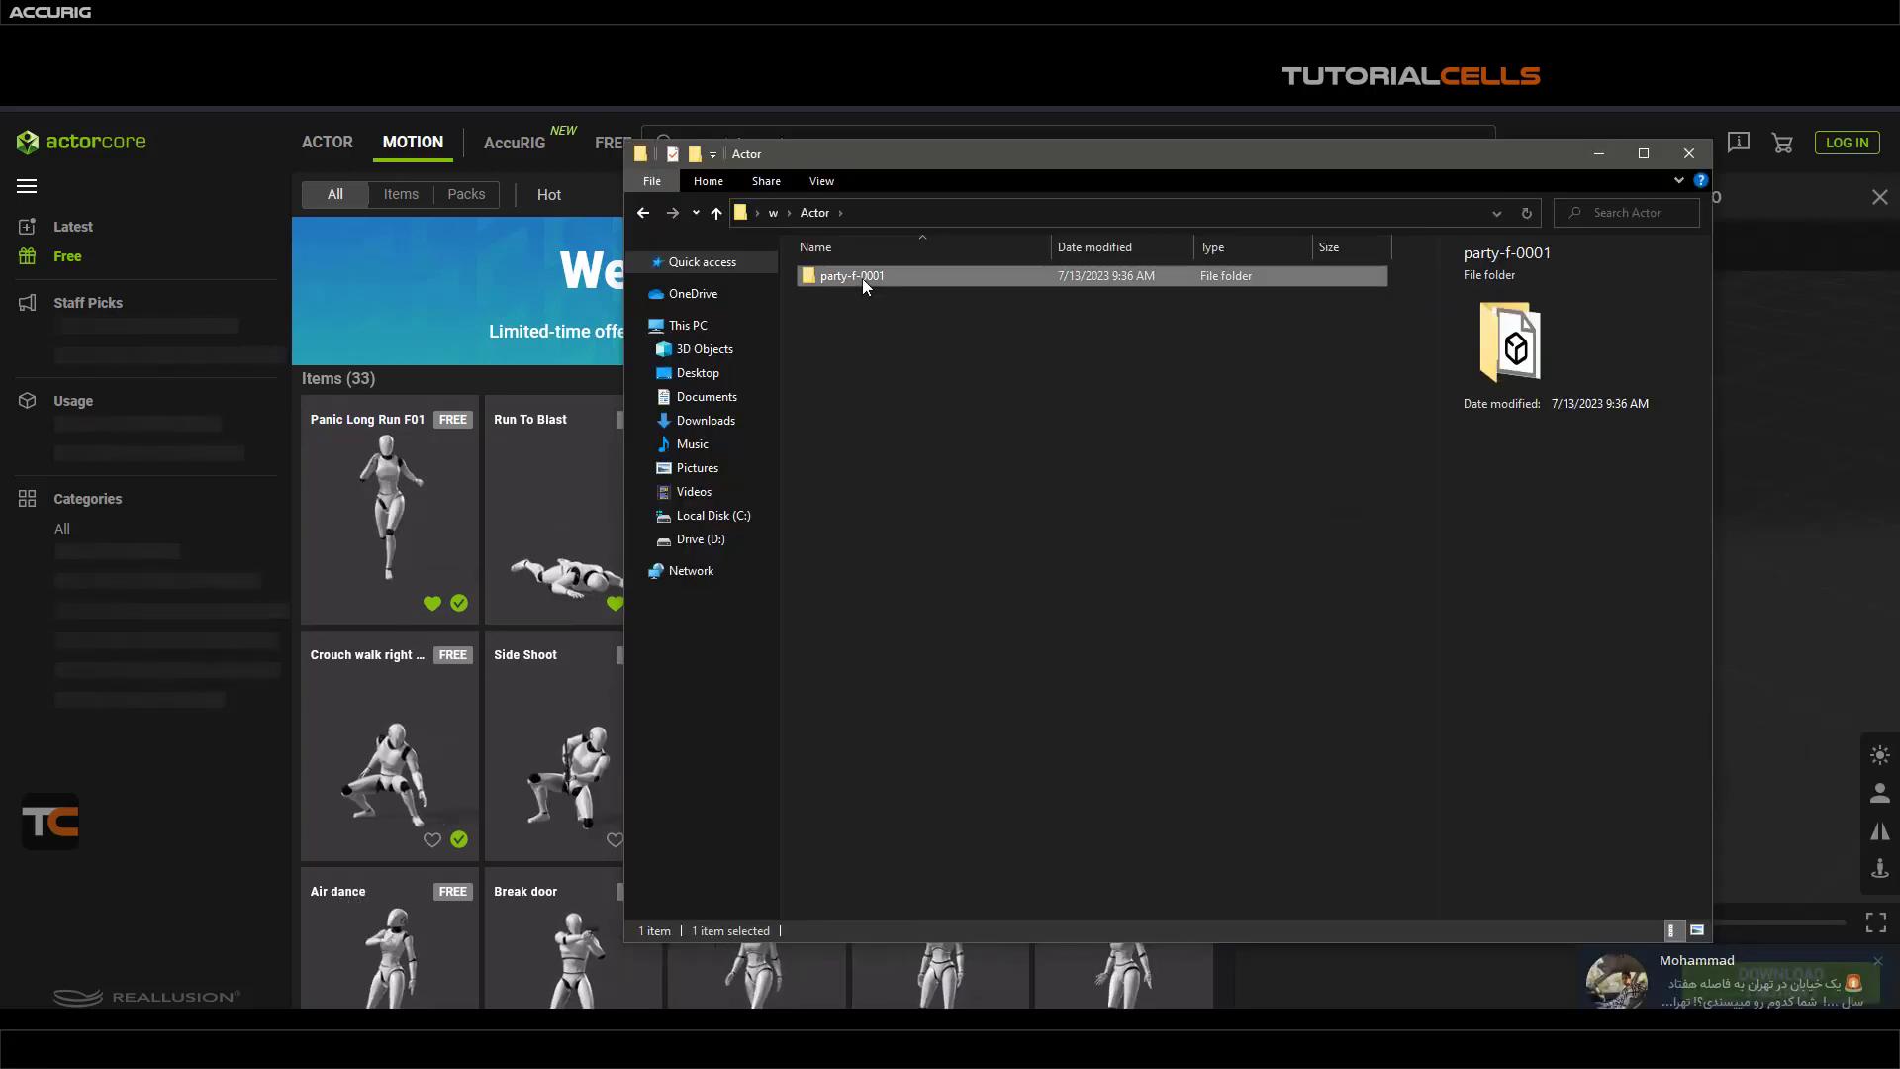
double_click(863, 277)
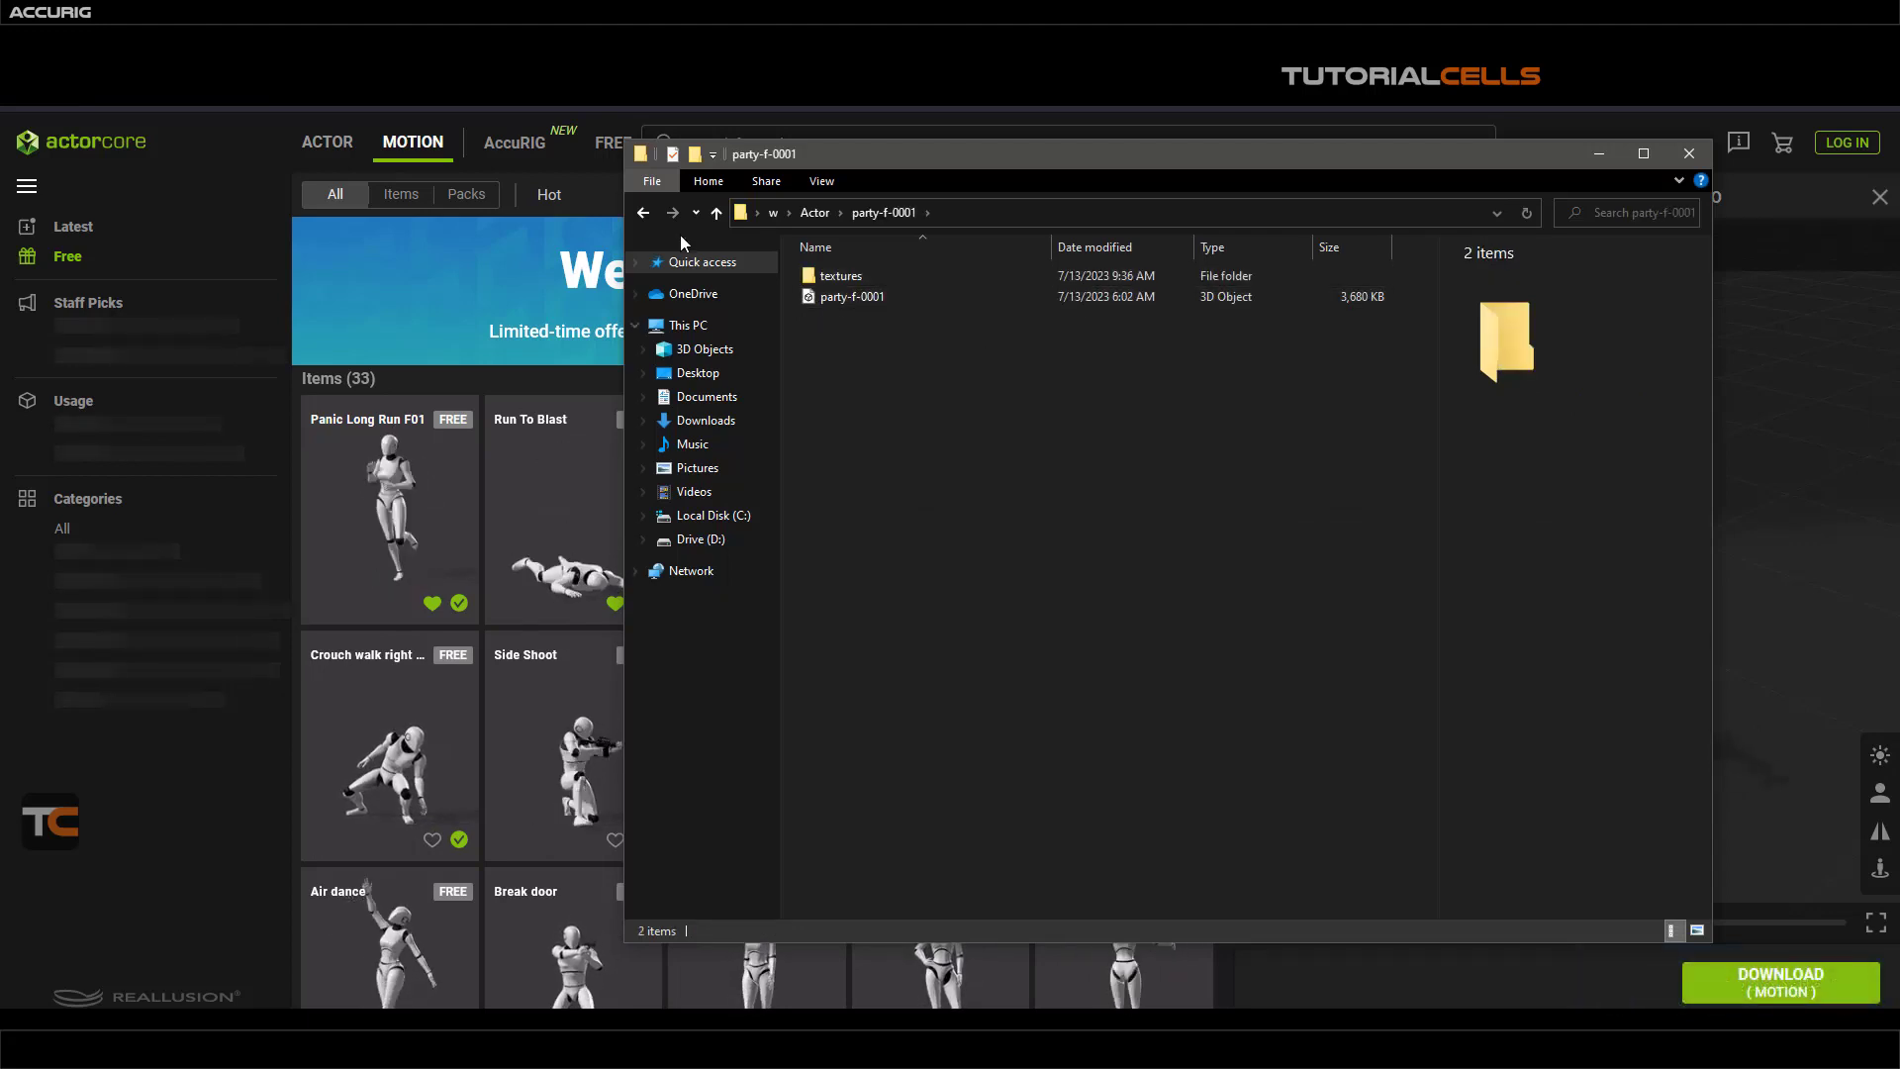
click(642, 211)
click(642, 212)
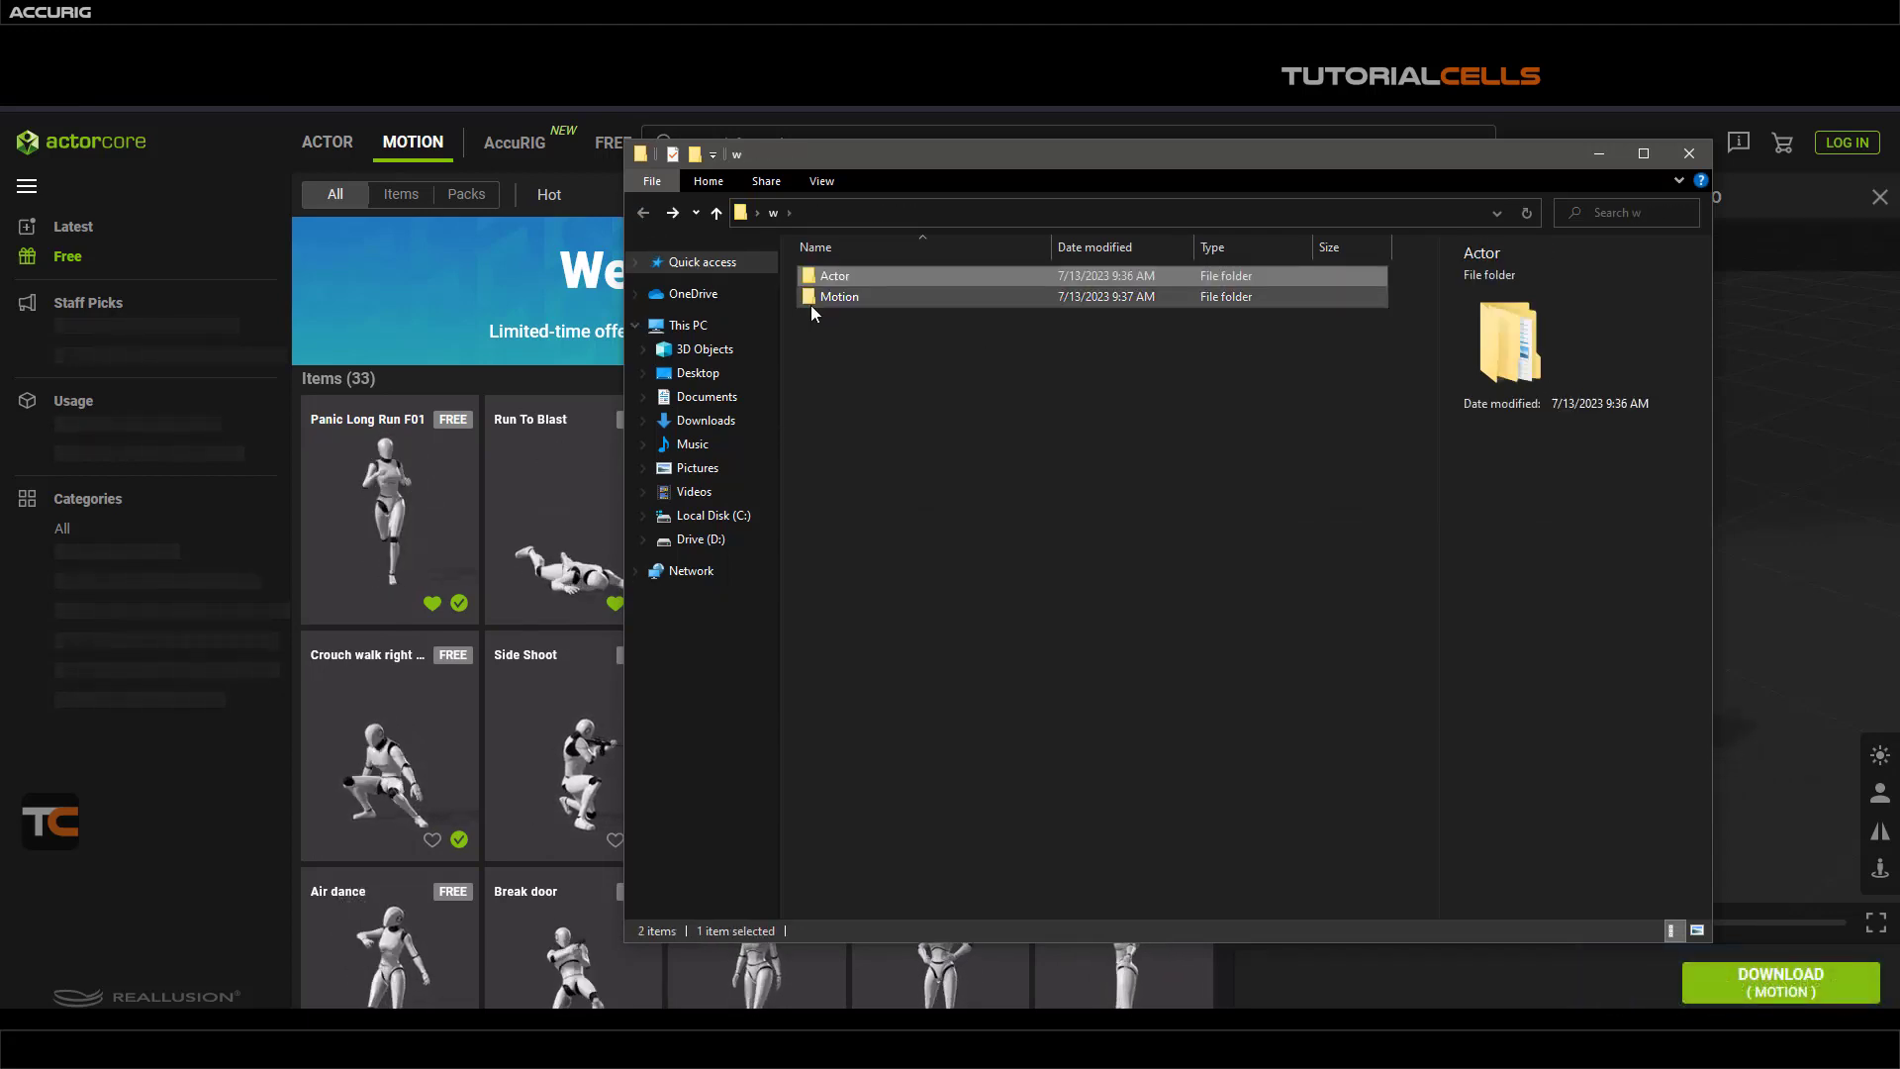
double_click(830, 299)
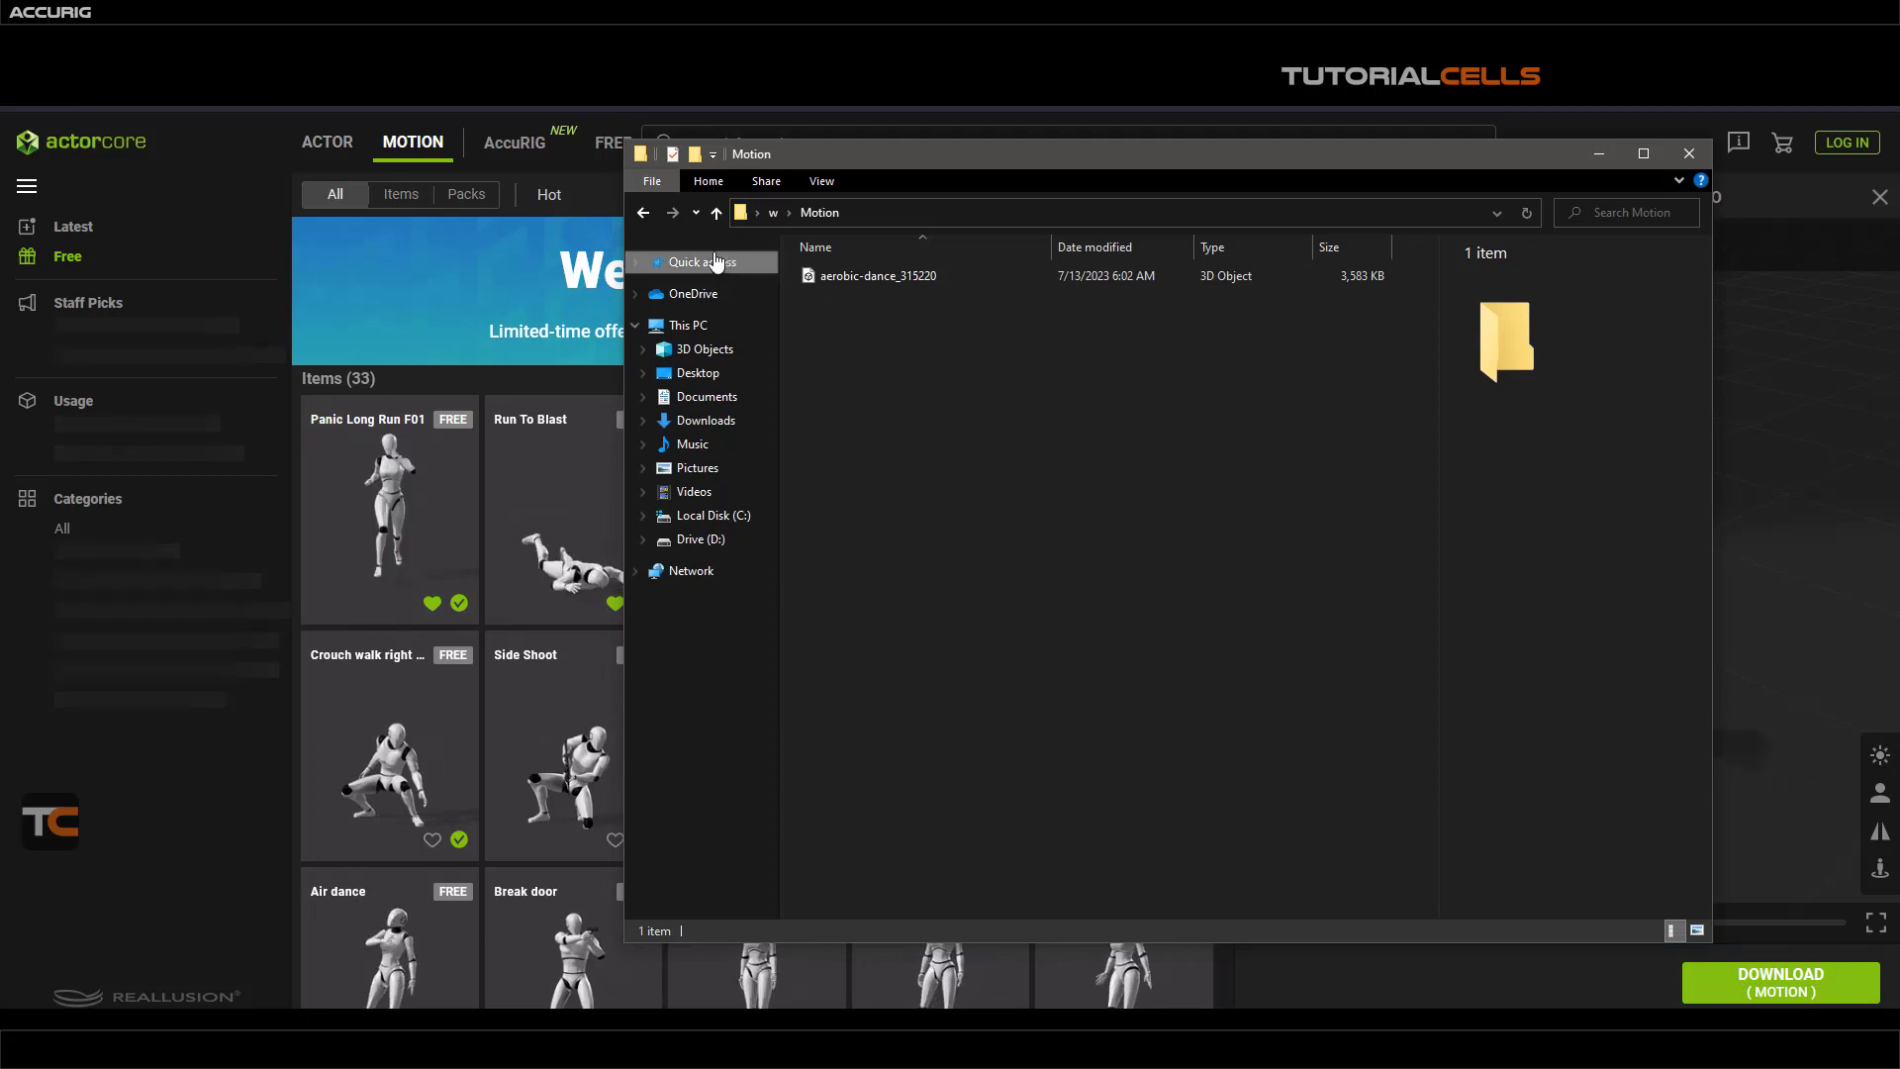
click(644, 213)
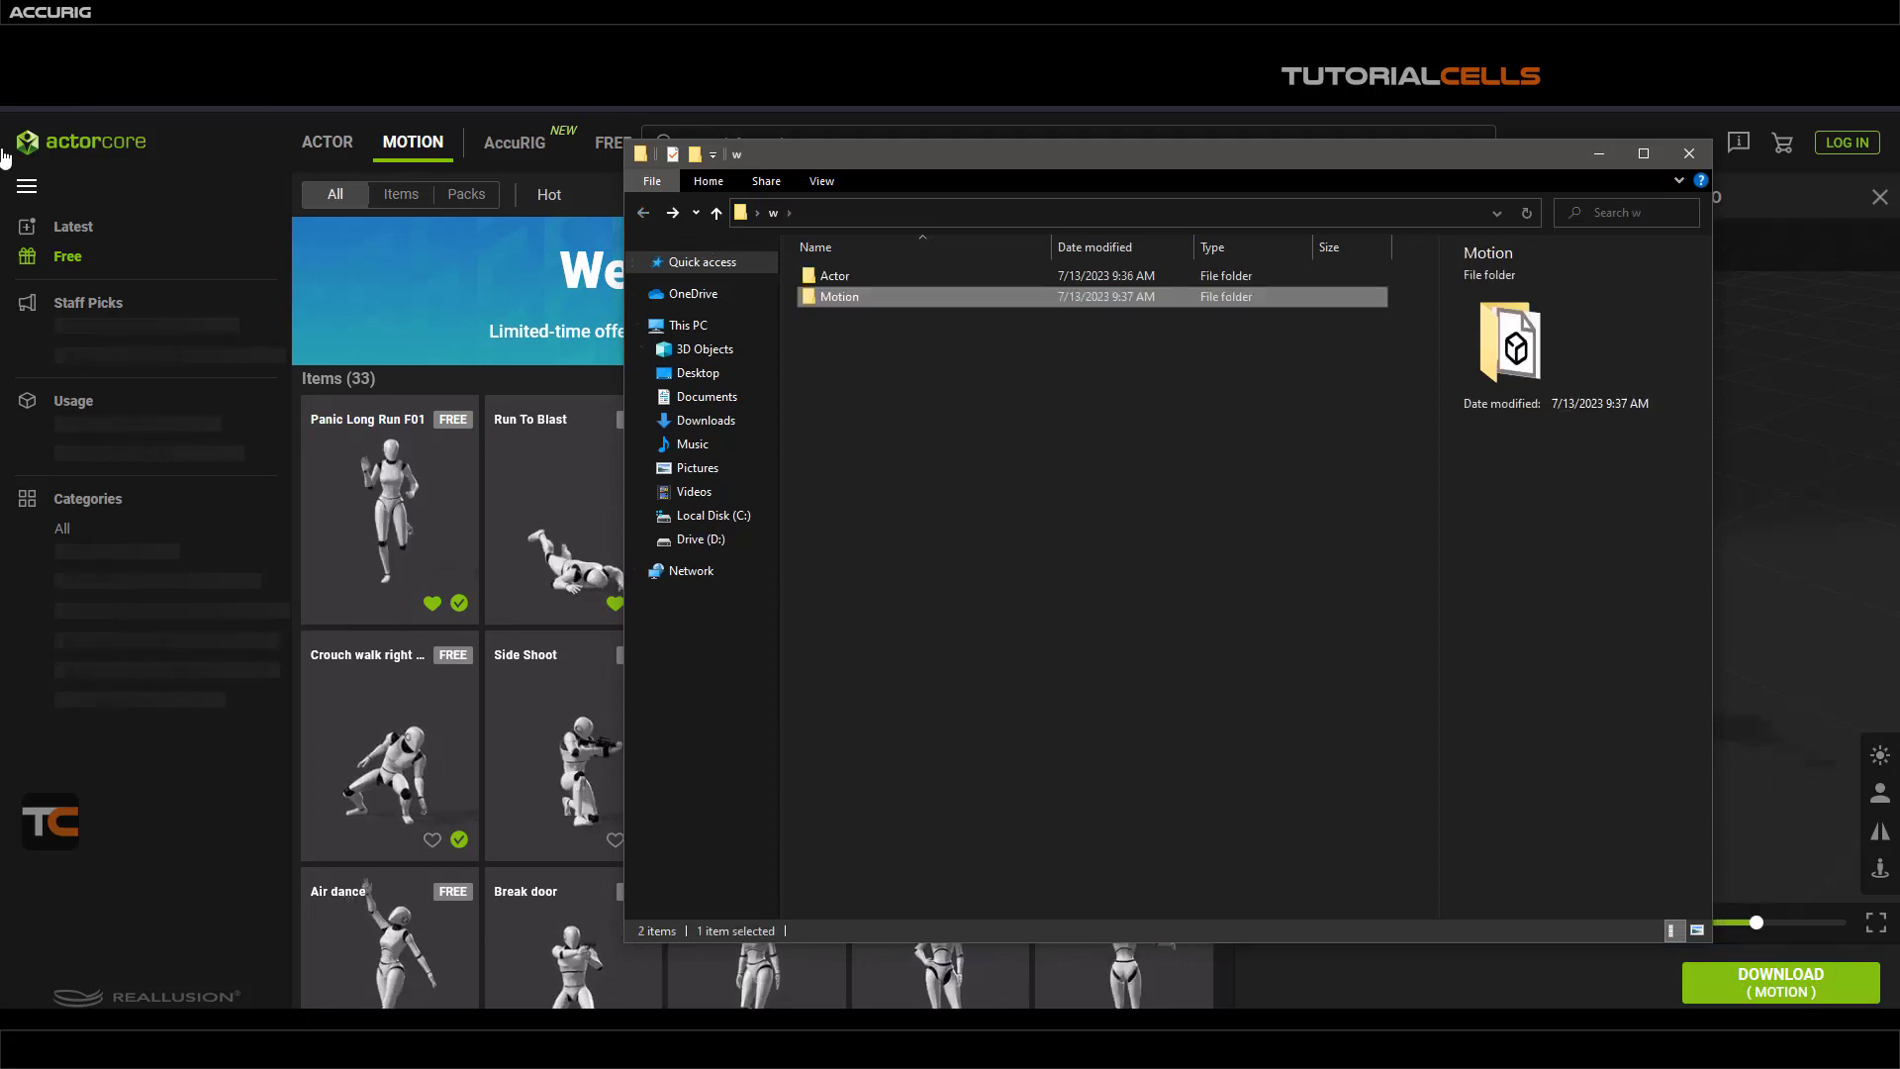
- Return to the uploaded actors in ActorCore and close the Aerobic Dance preview
click(265, 152)
click(312, 147)
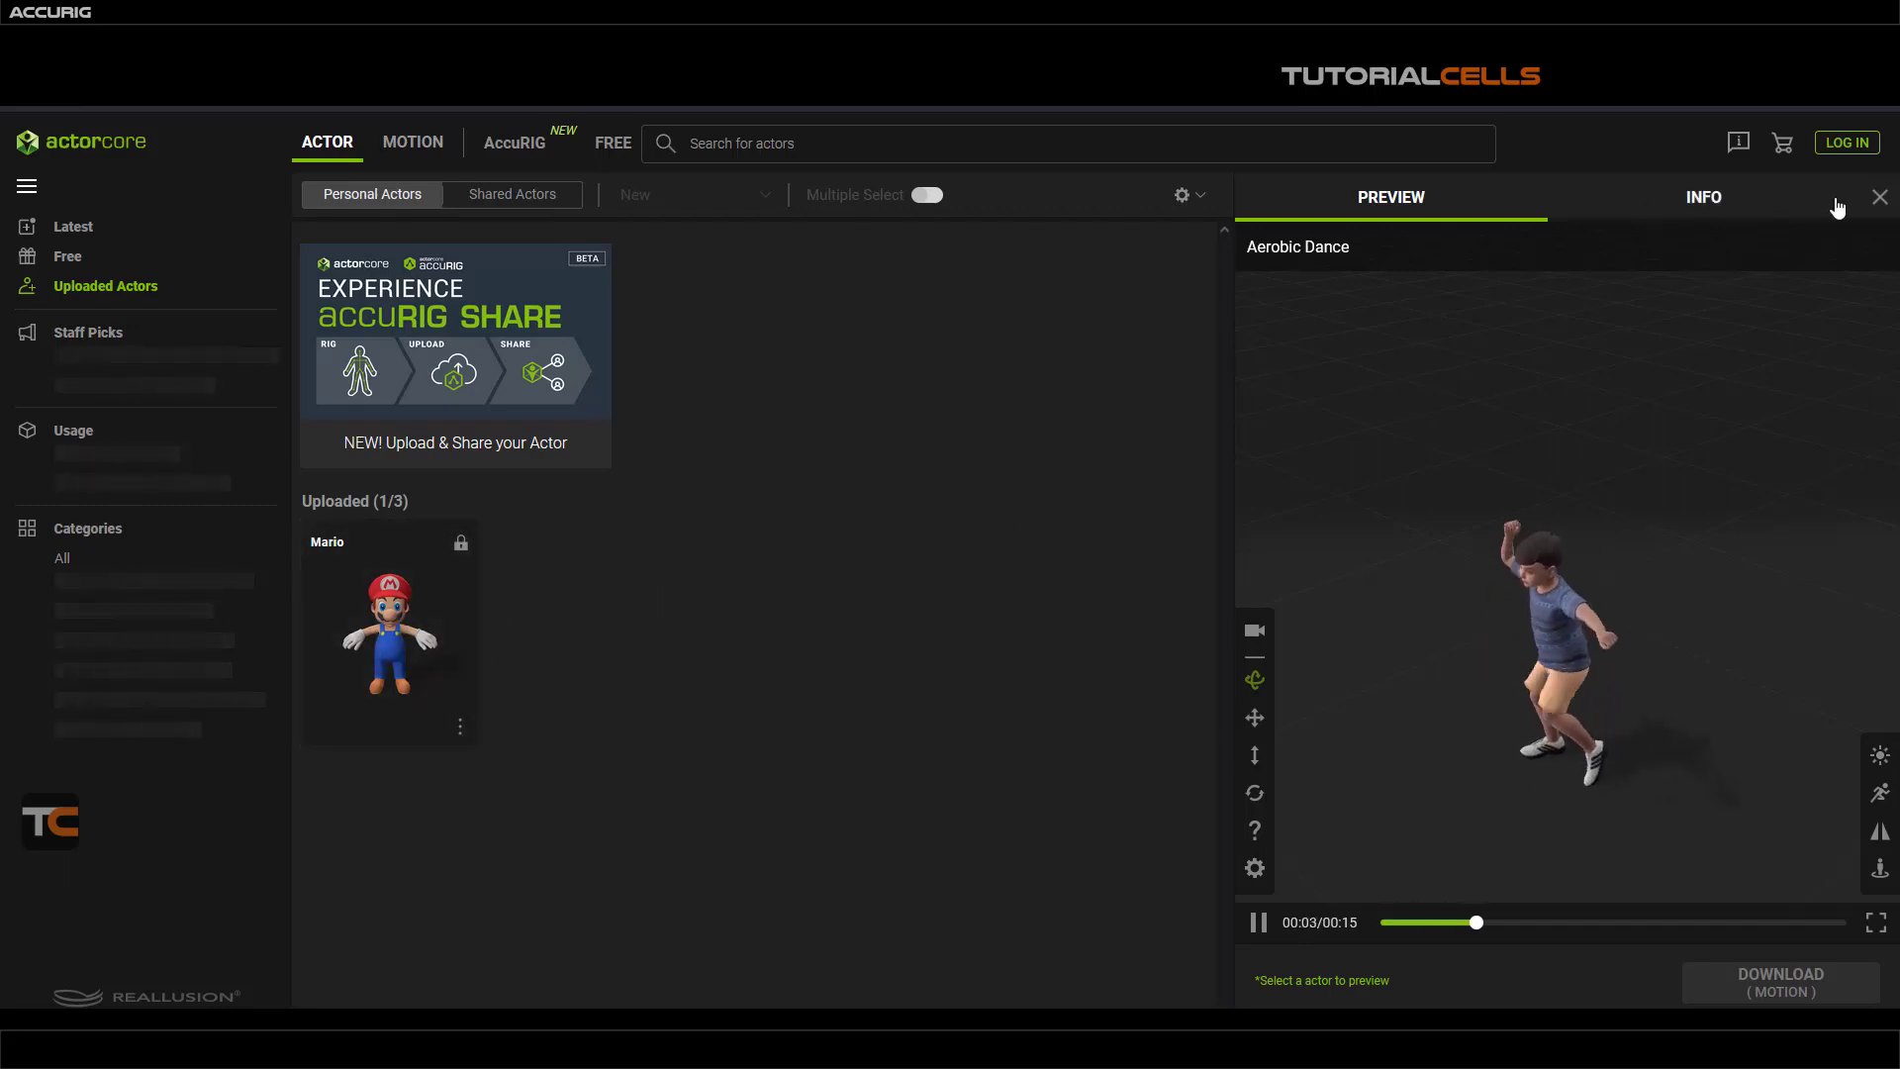
click(1877, 196)
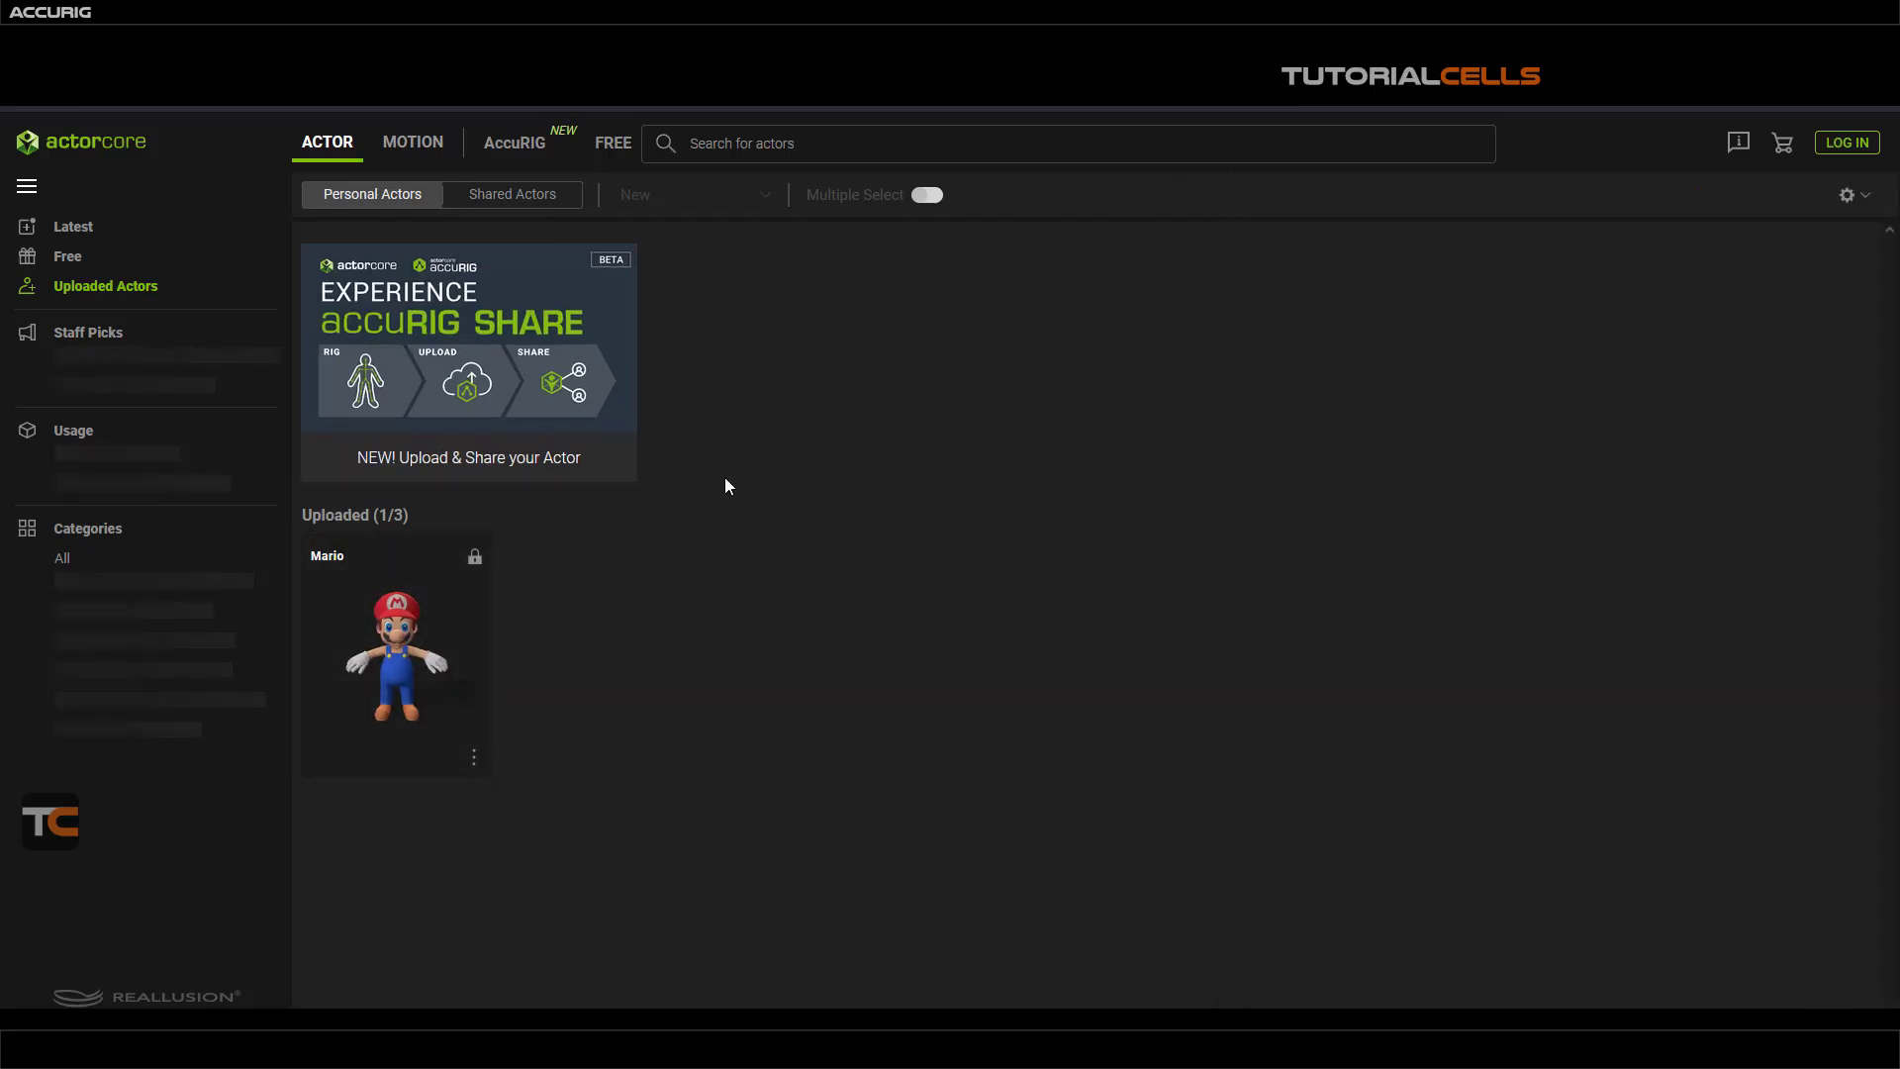